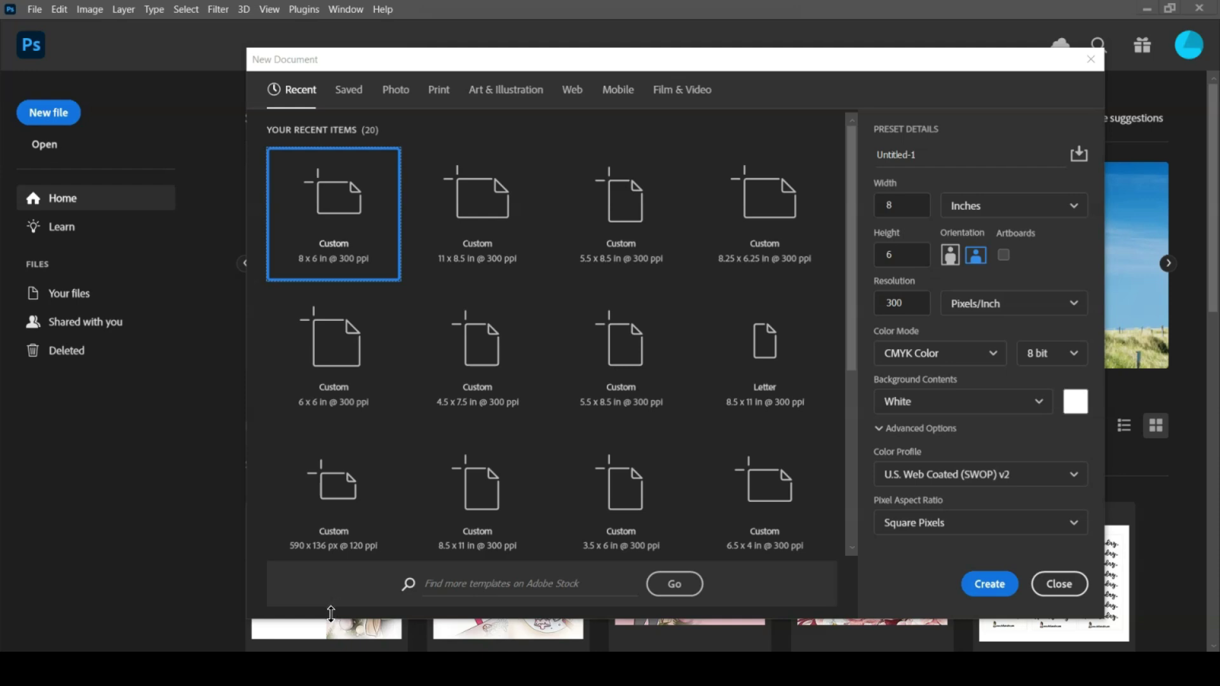
Use the Letter print preset for the new document and set its size to 8.25 inches wide by 6.25 inches high
click(326, 615)
click(424, 70)
click(439, 92)
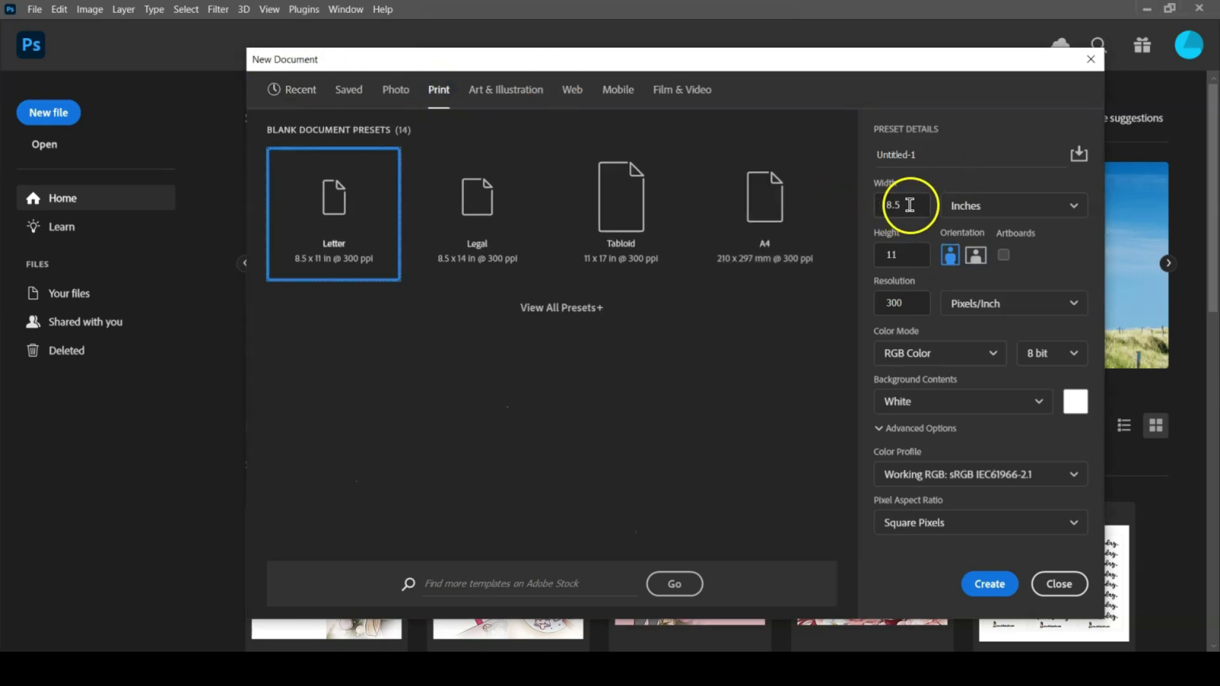
drag(910, 205, 860, 203)
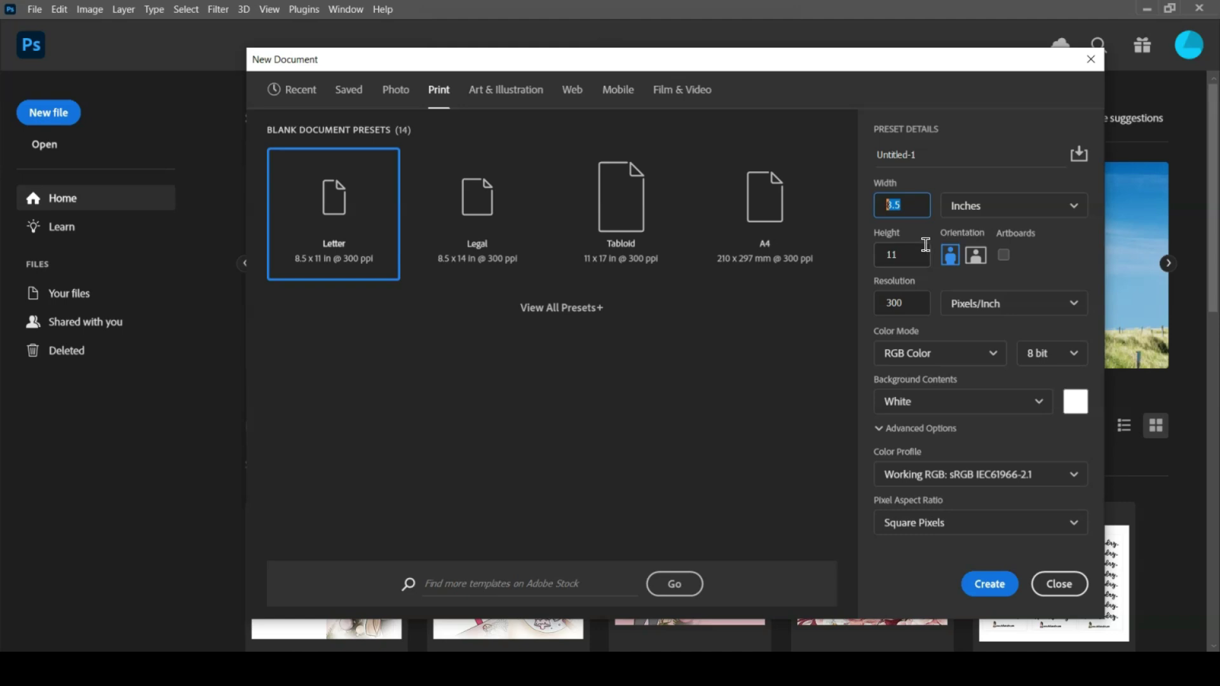
click(913, 202)
drag(913, 202, 866, 196)
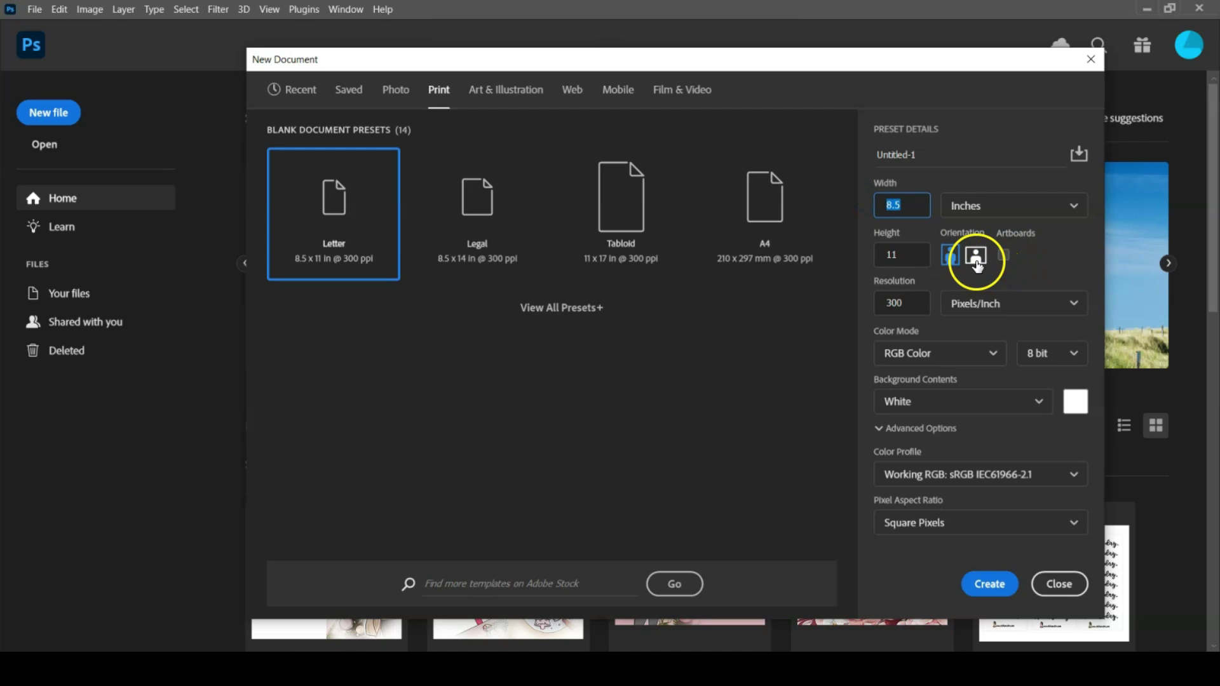
text(8)
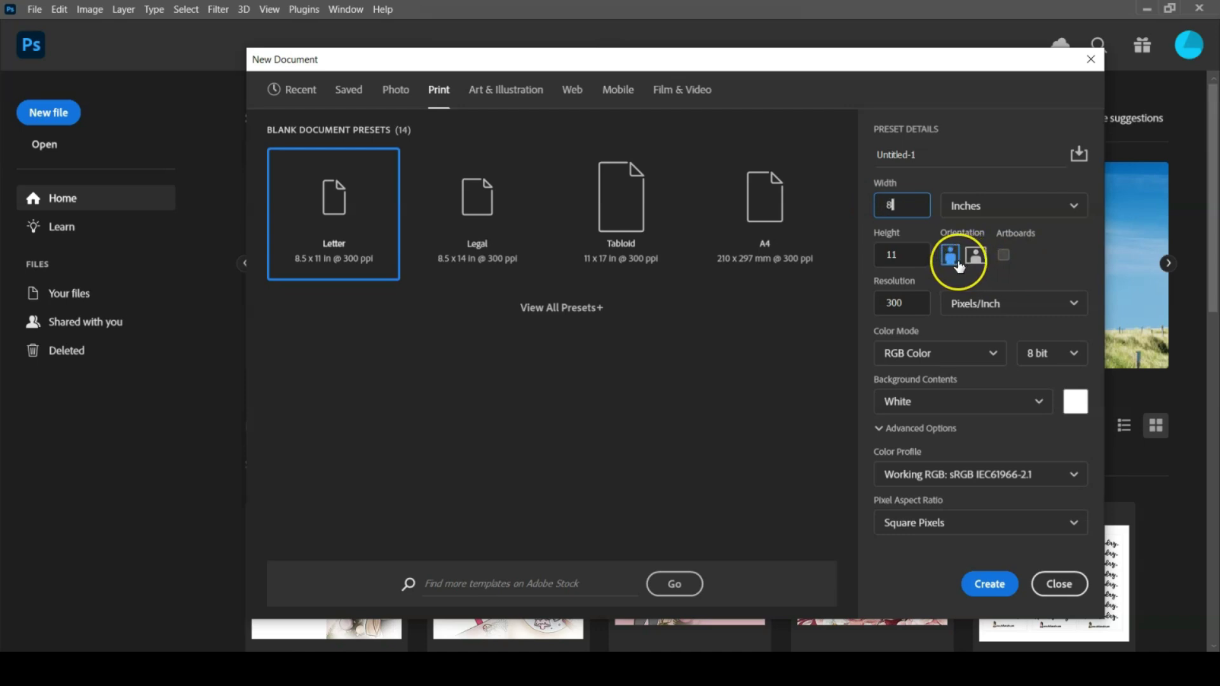
text(.25)
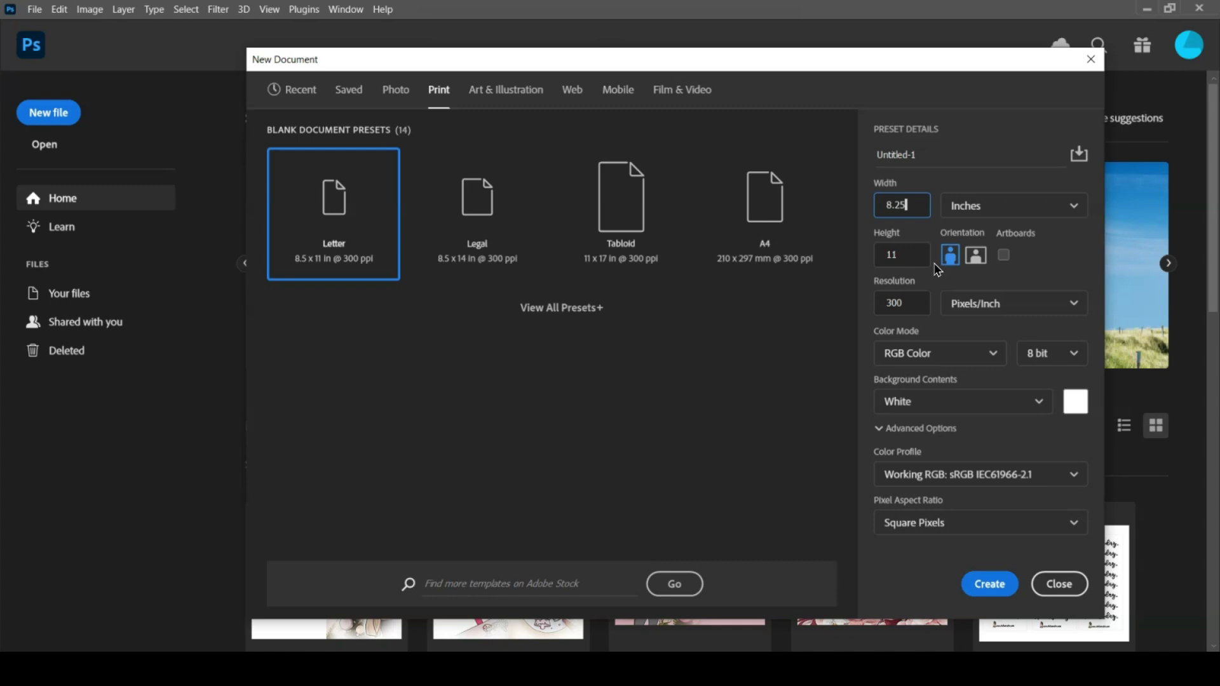
click(859, 236)
double_click(905, 254)
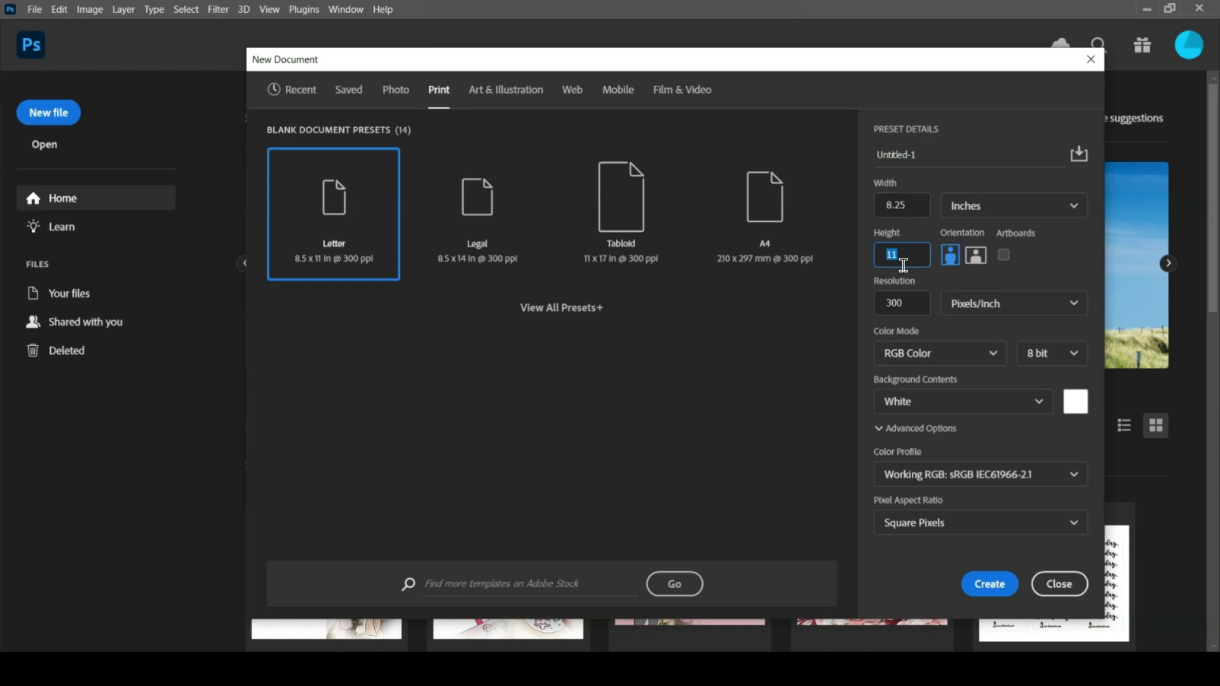
text(6.25)
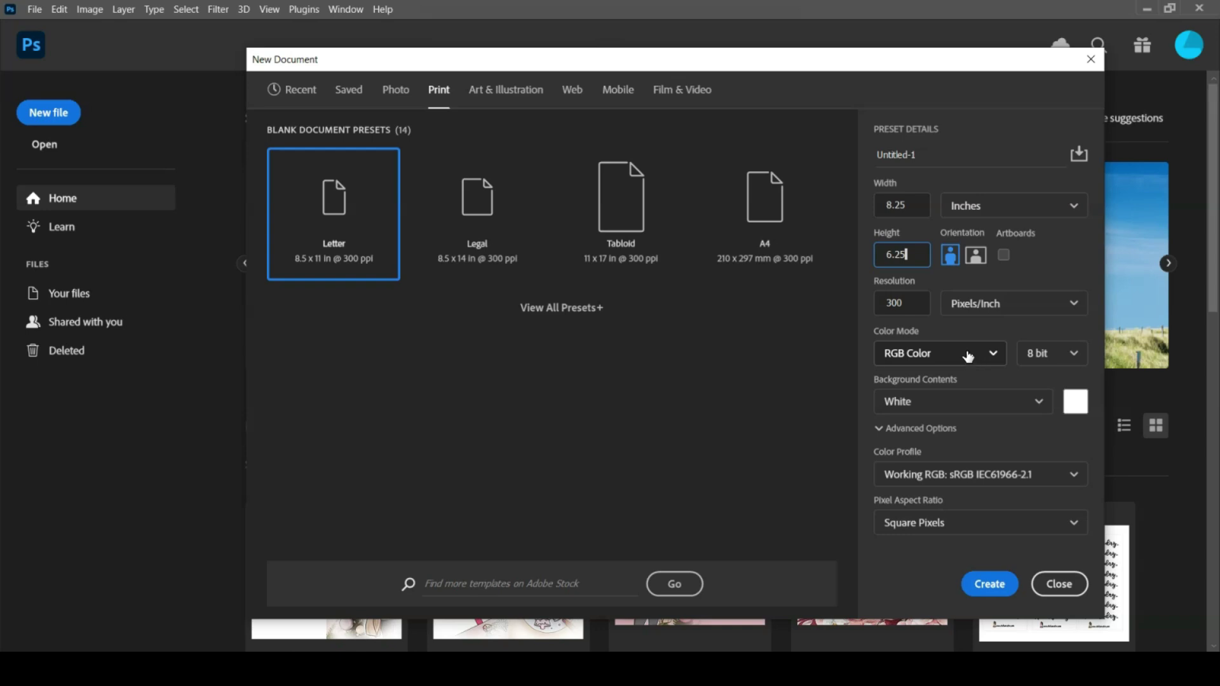
Set the color mode to CMYK Color, keep the background contents White, and create the document
click(967, 355)
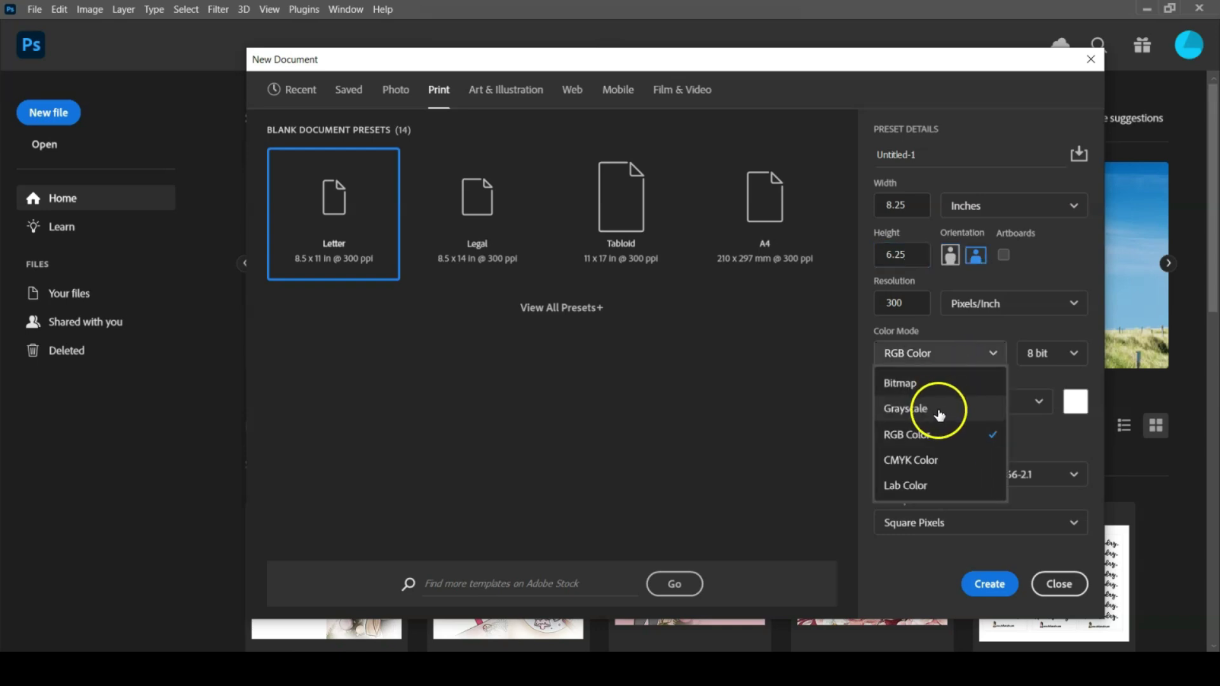
click(940, 466)
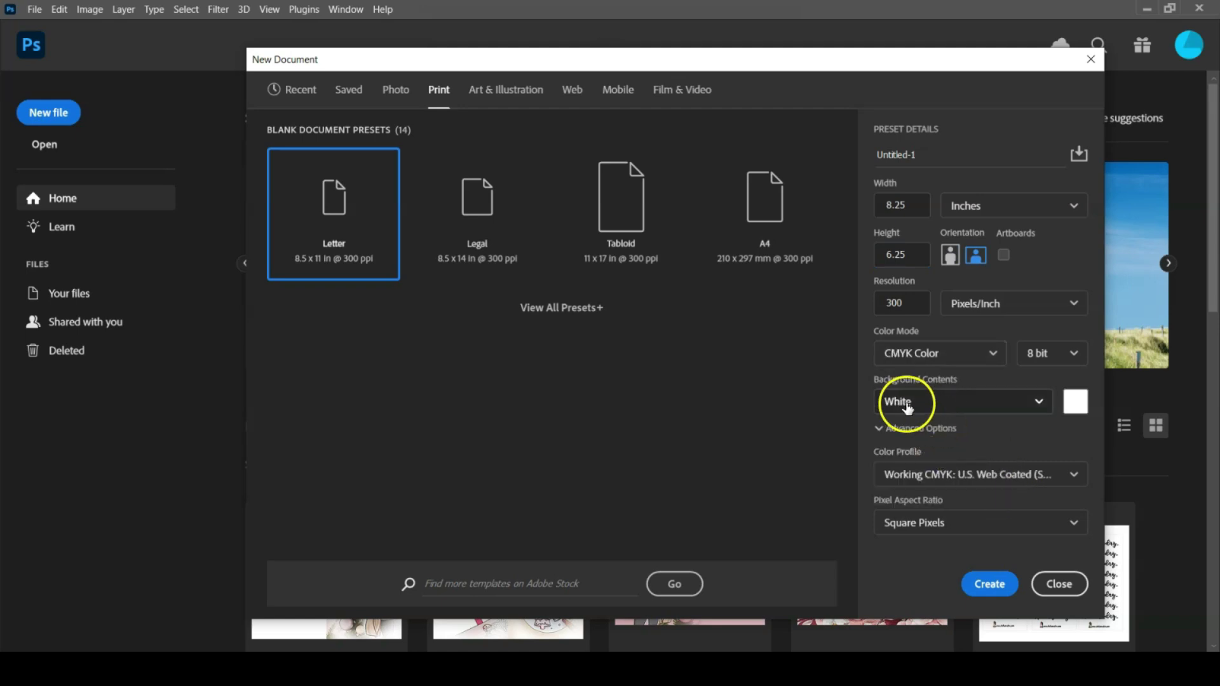
click(937, 402)
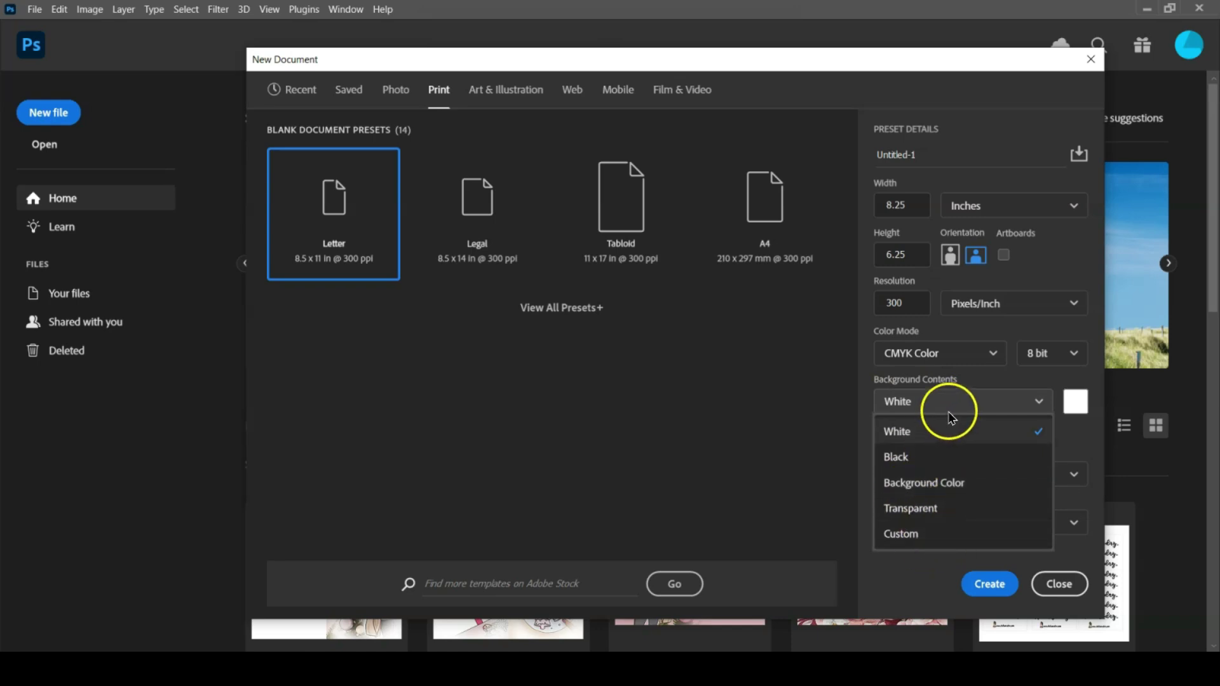
click(960, 406)
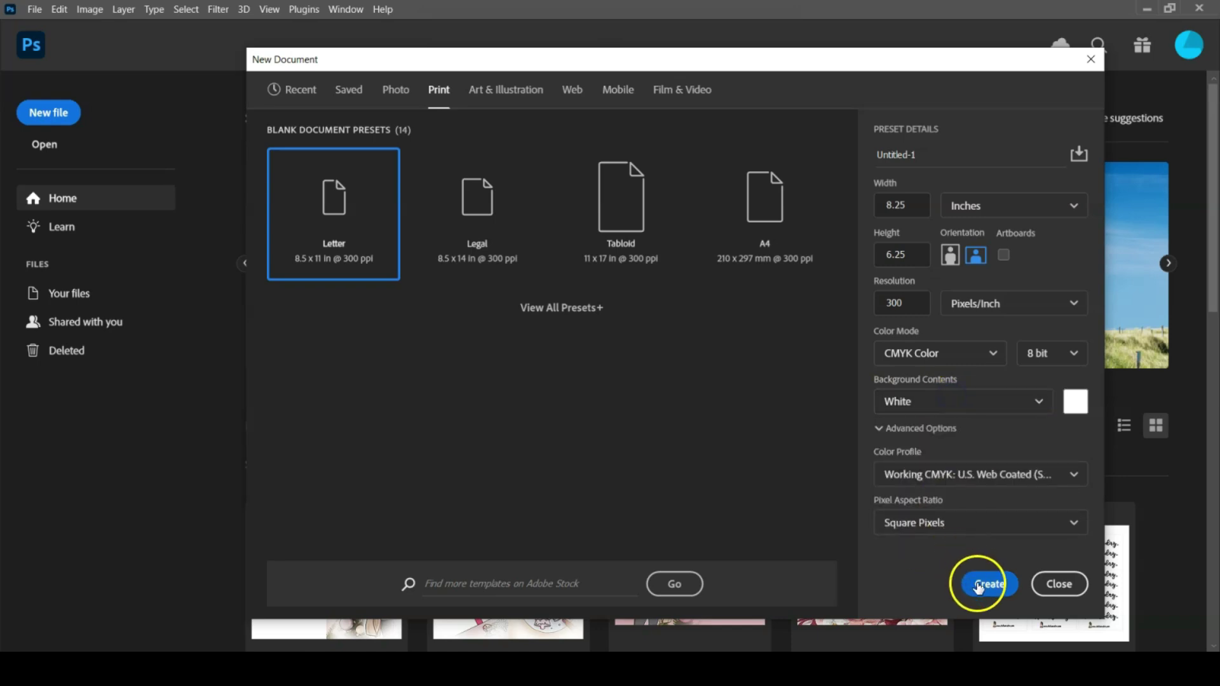
click(977, 585)
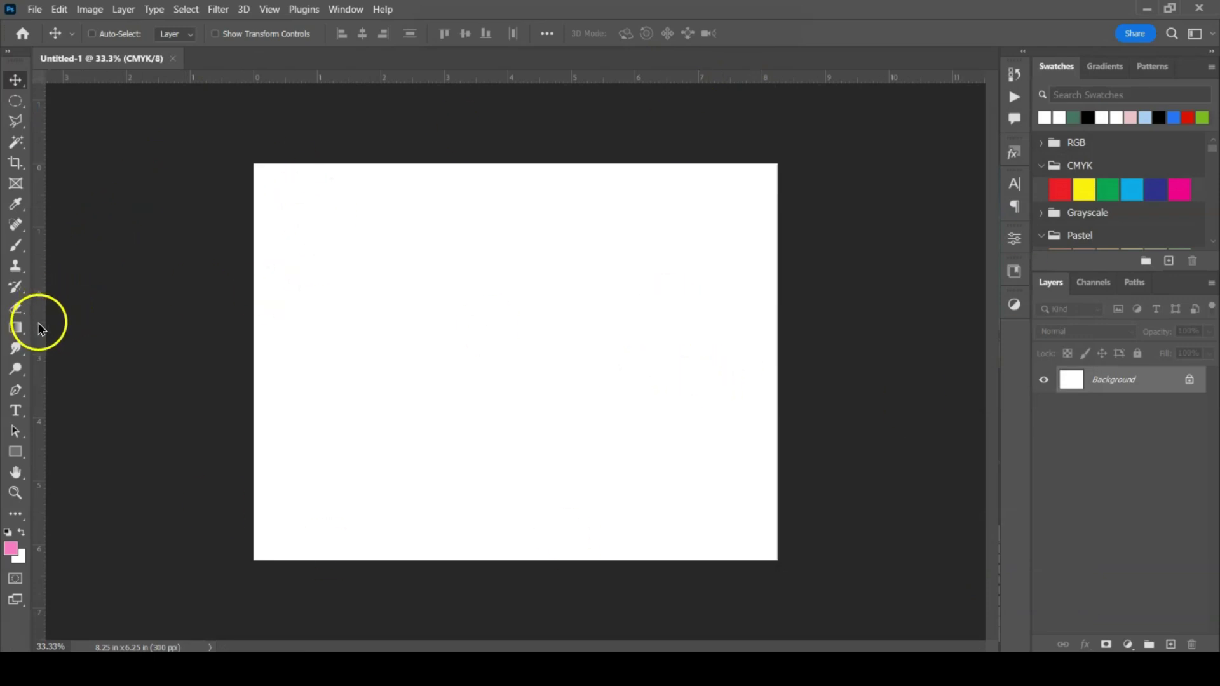
Add a vertical guide at about 4 inches and place the party2 image from the Individual PNG folder into the document
drag(38, 326, 507, 310)
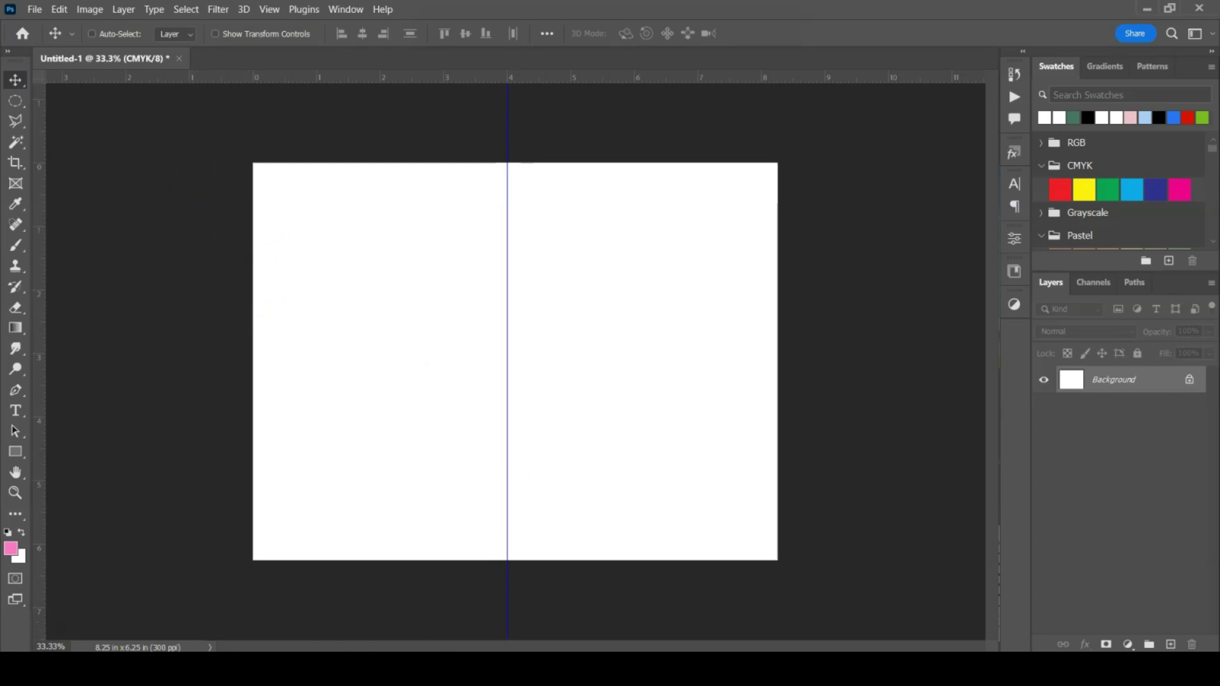
mouse_move(411, 667)
click(277, 603)
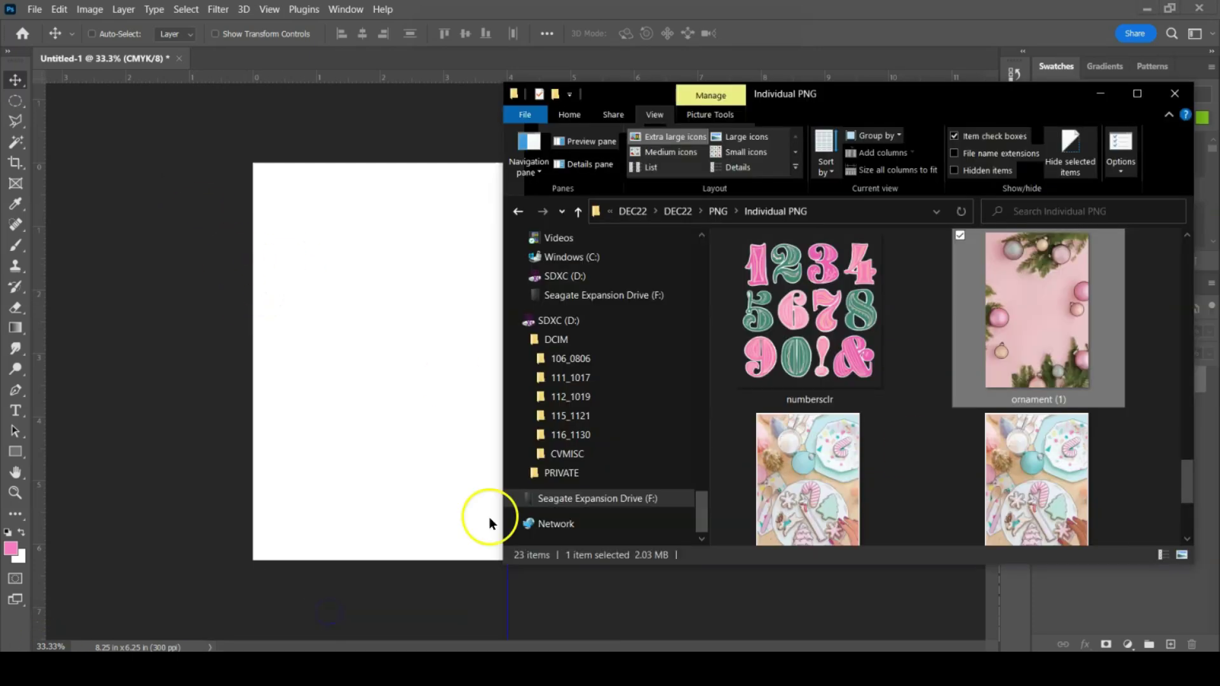
scroll(1037, 333, down, 3)
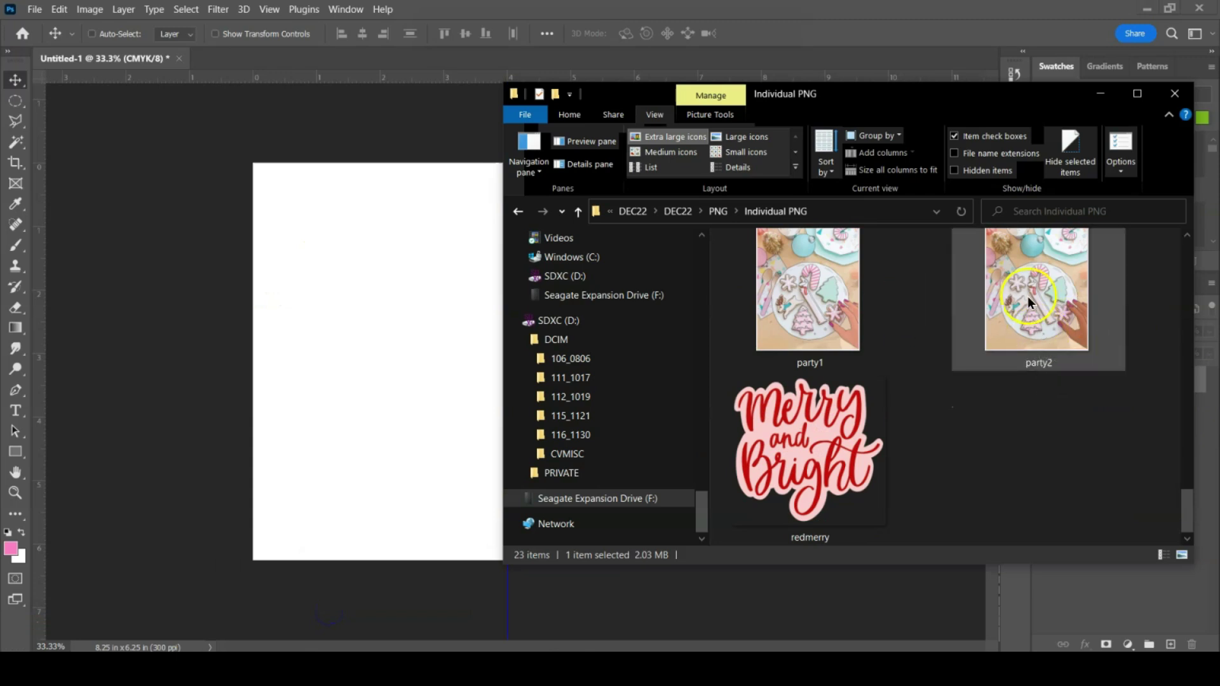
drag(1031, 294, 398, 322)
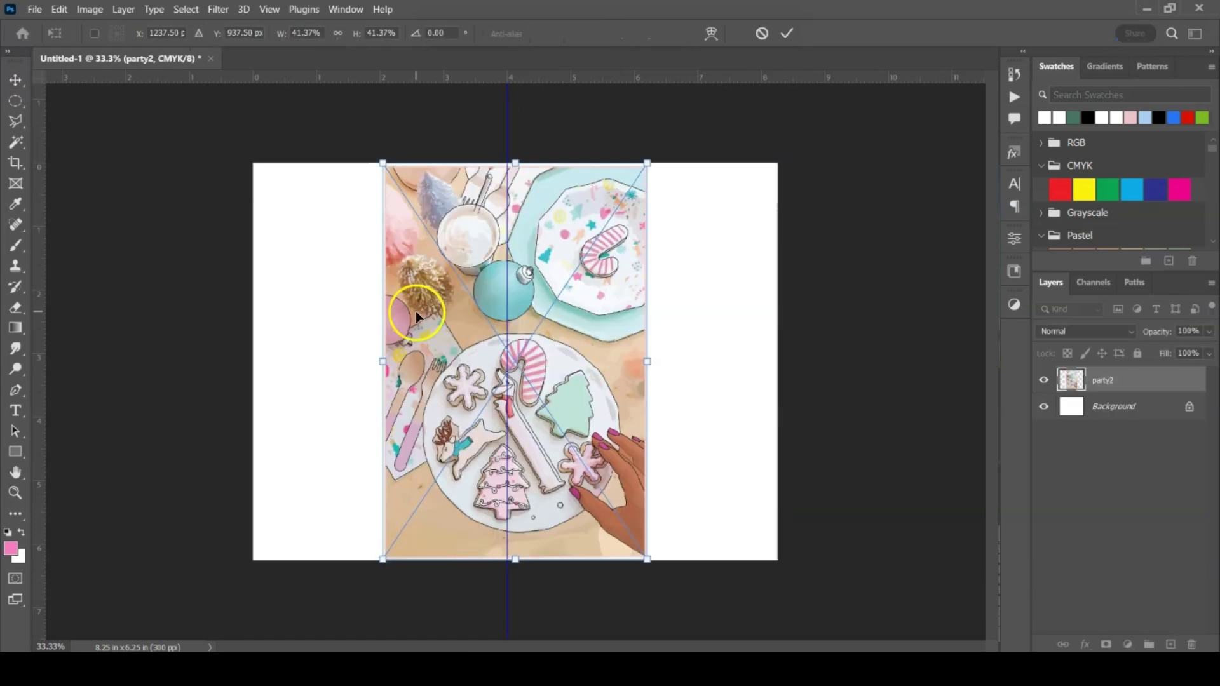
Scale the party2 image to about 44% and position it so it fills the canvas to the right of the guide
drag(575, 307, 719, 317)
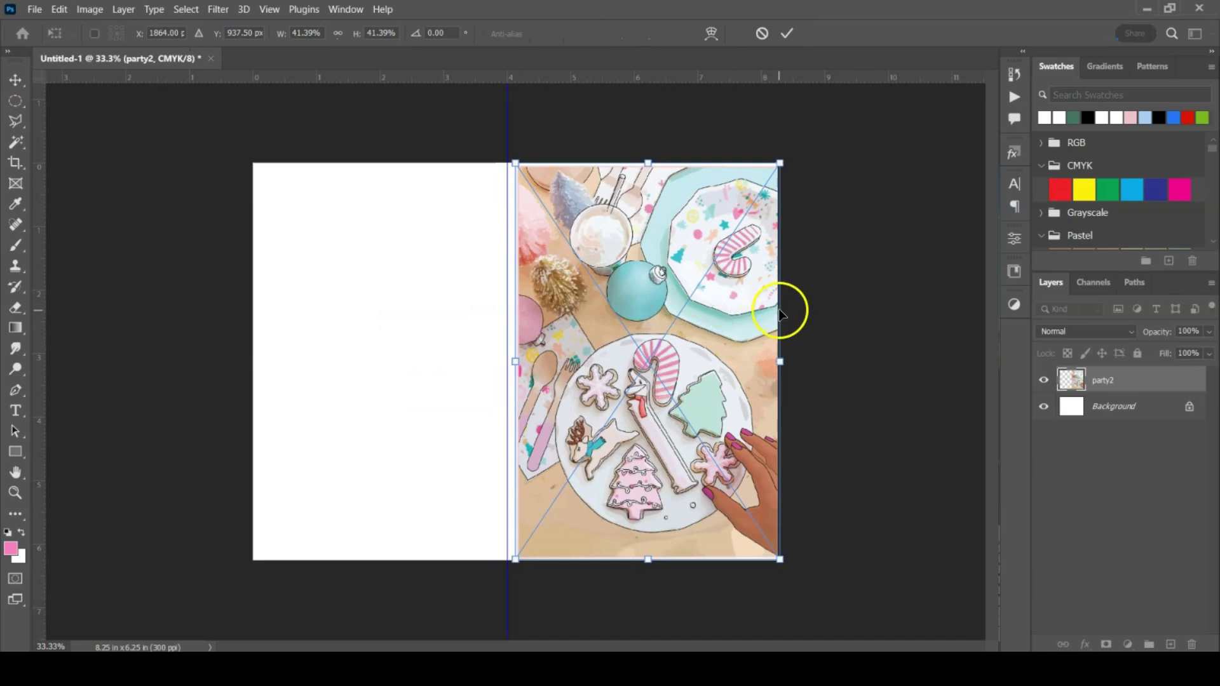
click(515, 160)
drag(515, 161, 506, 153)
drag(543, 223, 545, 224)
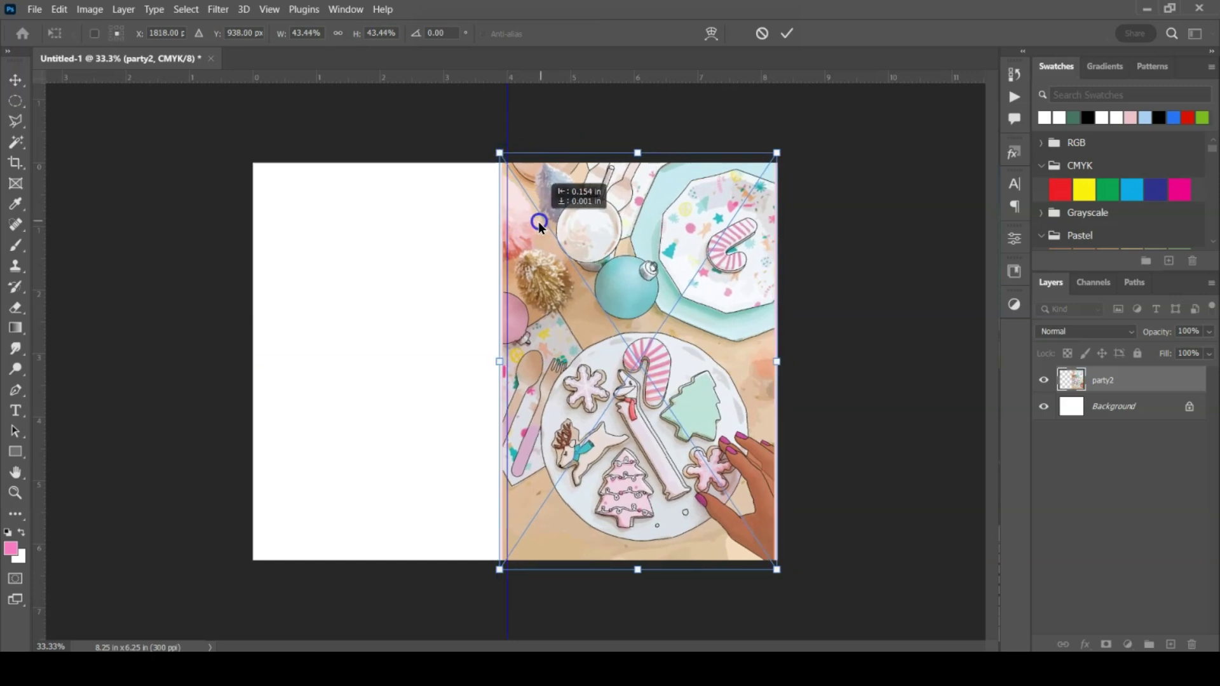
drag(539, 226, 541, 224)
drag(779, 152, 785, 153)
drag(630, 219, 620, 237)
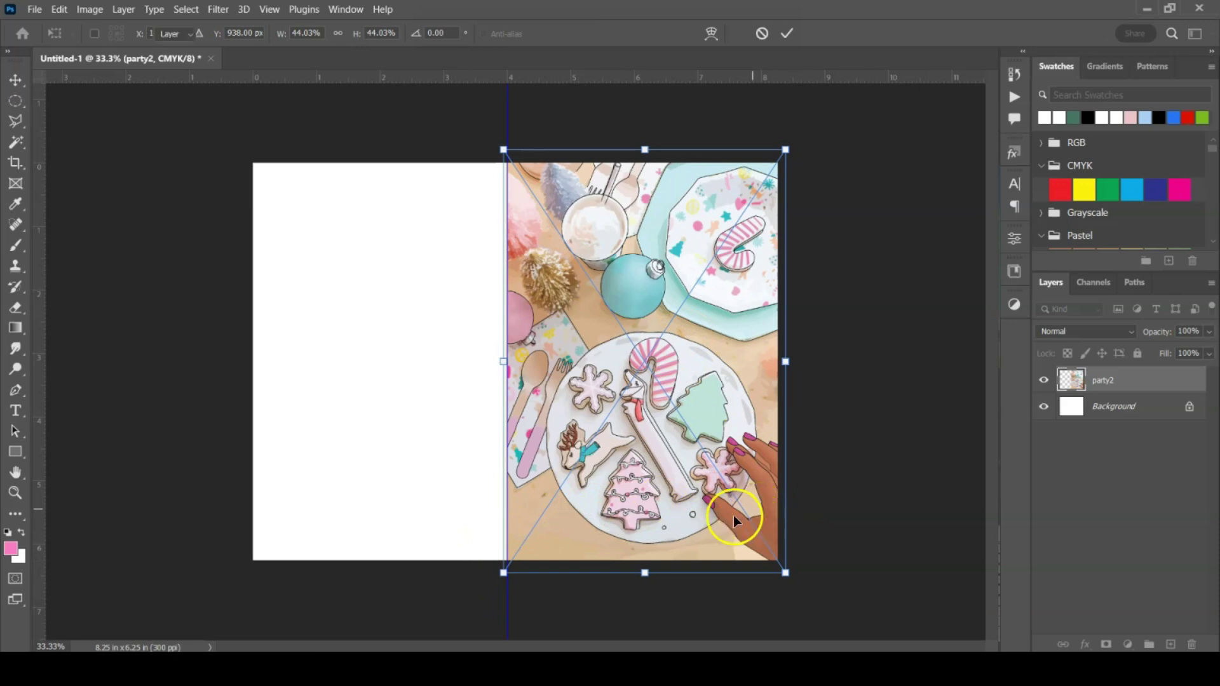
key(Return)
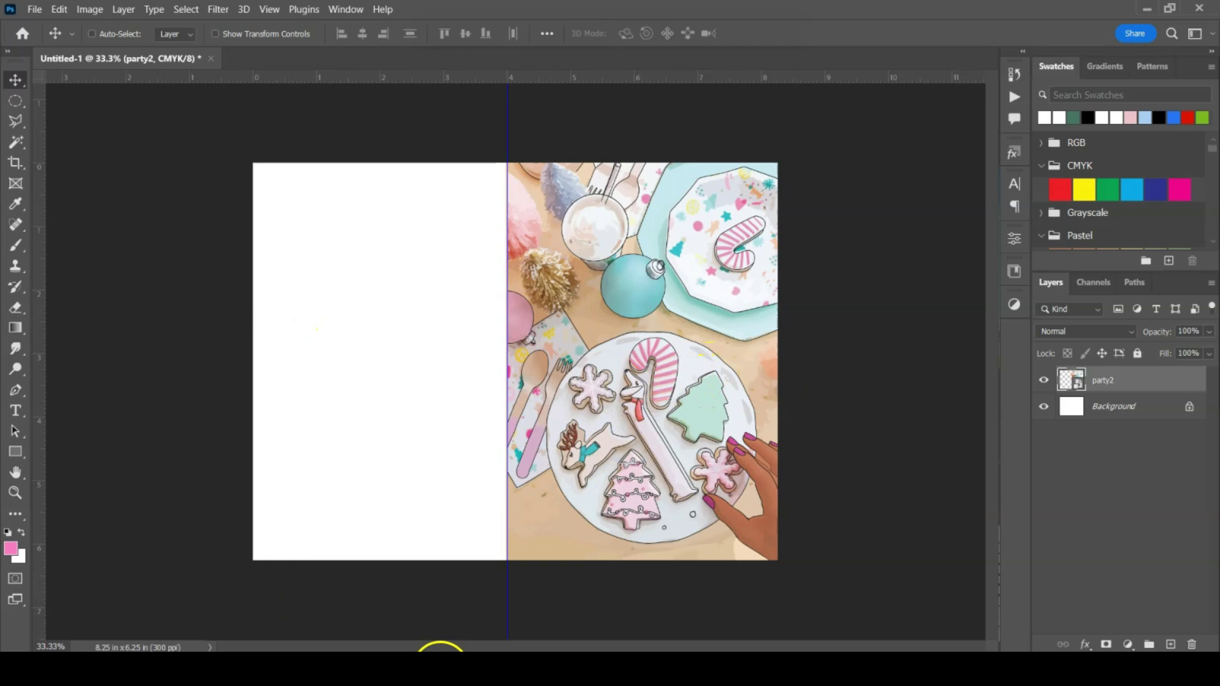
Place the boxes image from the Individual PNG folder and position it to cover the canvas left of the guide
mouse_move(440, 648)
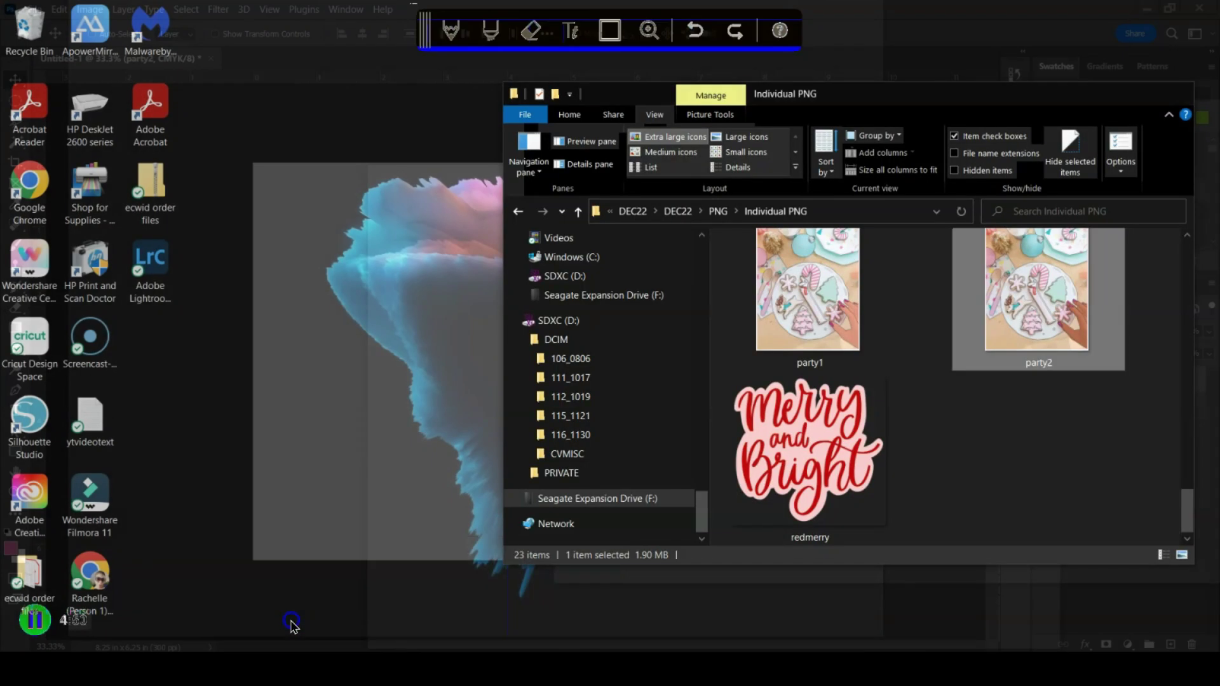
click(291, 624)
scroll(953, 381, up, 5)
drag(1011, 342, 376, 327)
drag(511, 354, 381, 358)
click(391, 383)
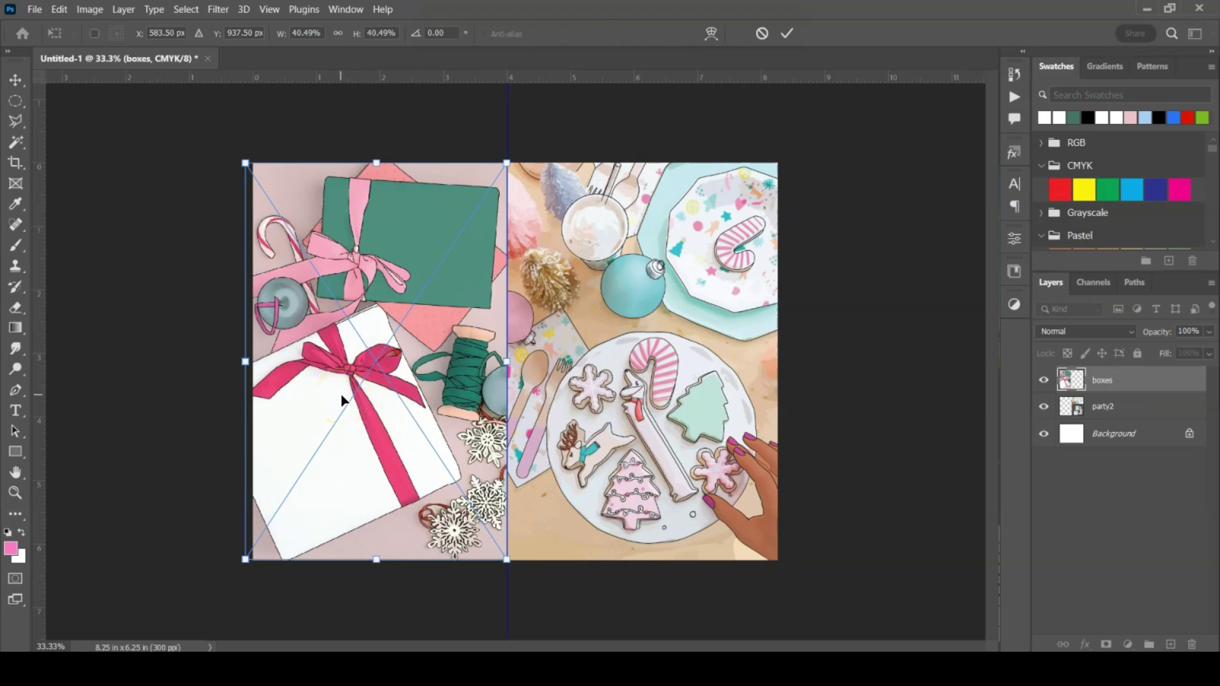
click(300, 396)
mouse_move(308, 400)
mouse_down()
mouse_move(324, 404)
mouse_move(305, 390)
mouse_up()
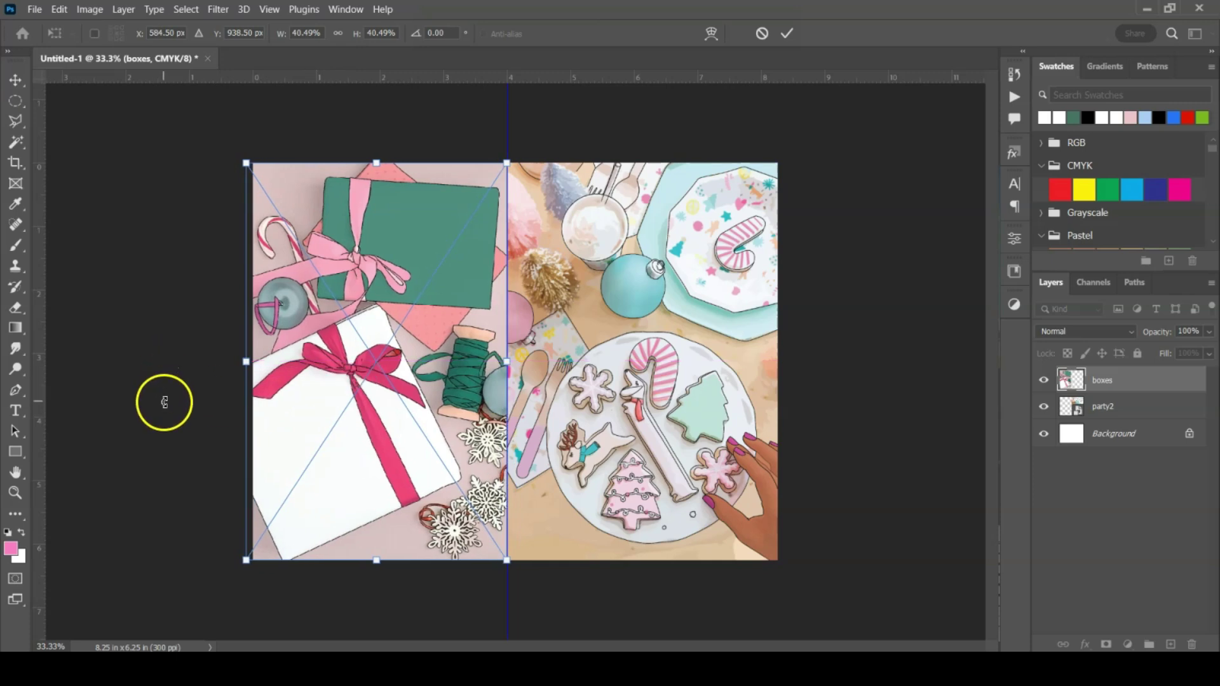
key(Return)
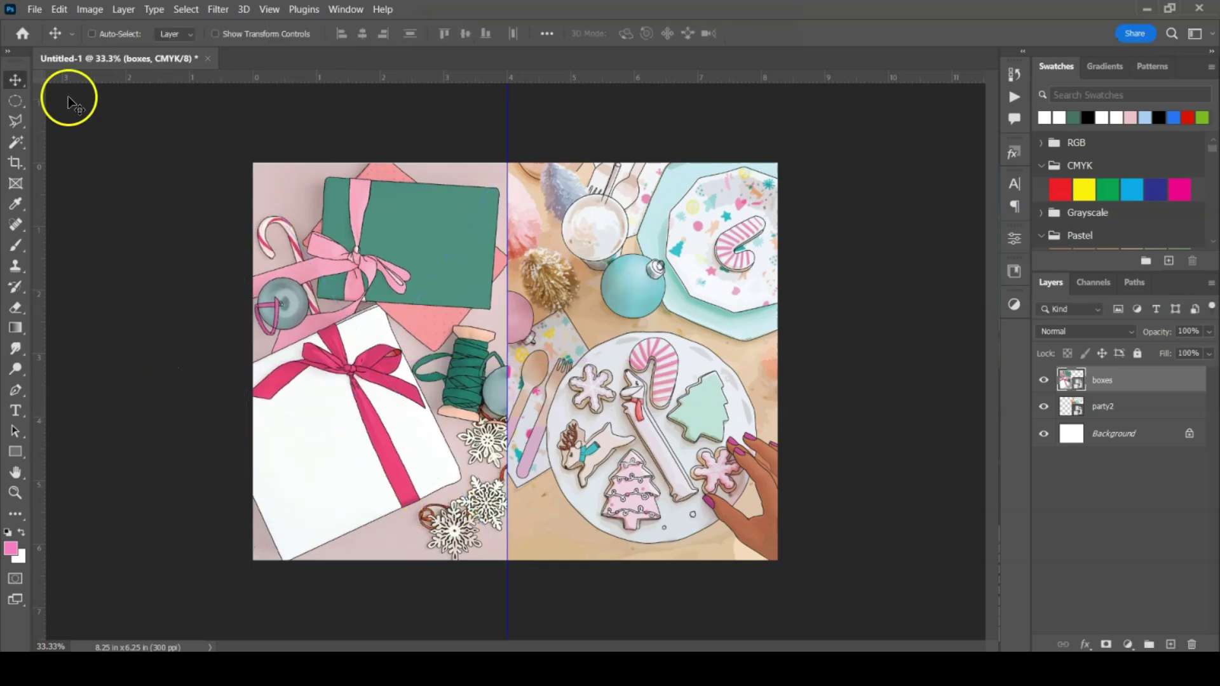
Save the document on the computer as dashboard1 in Photoshop format in the DEC22 folder, replacing the existing file
click(29, 13)
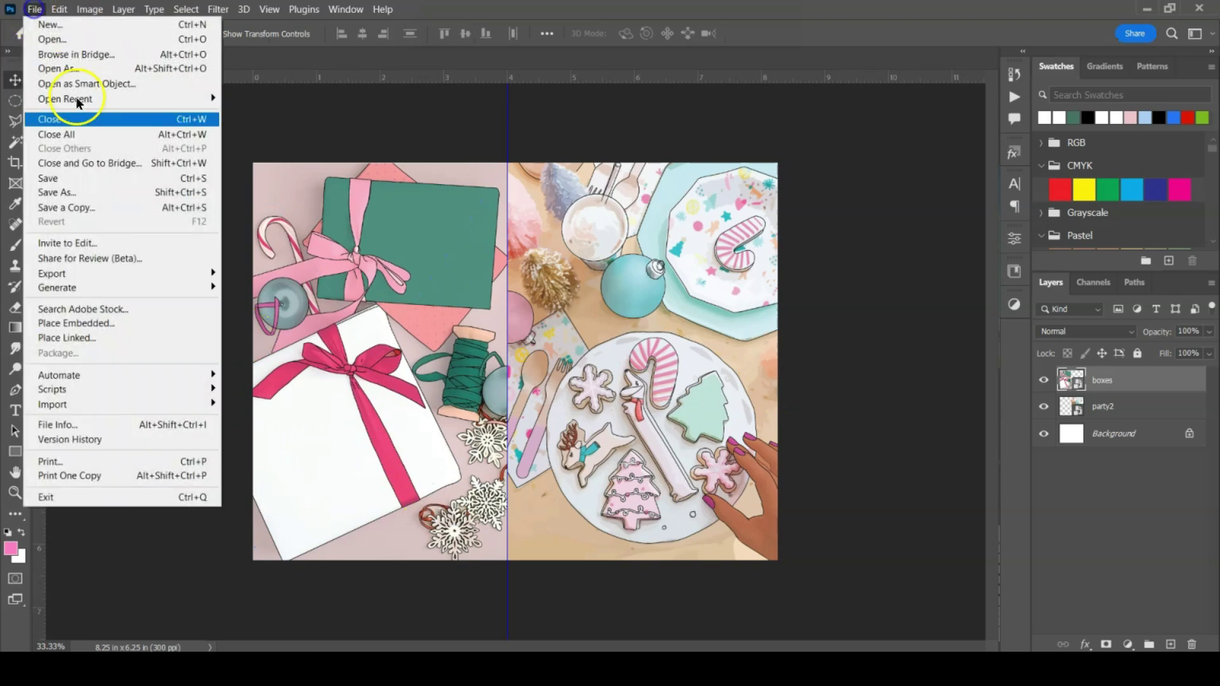
click(86, 188)
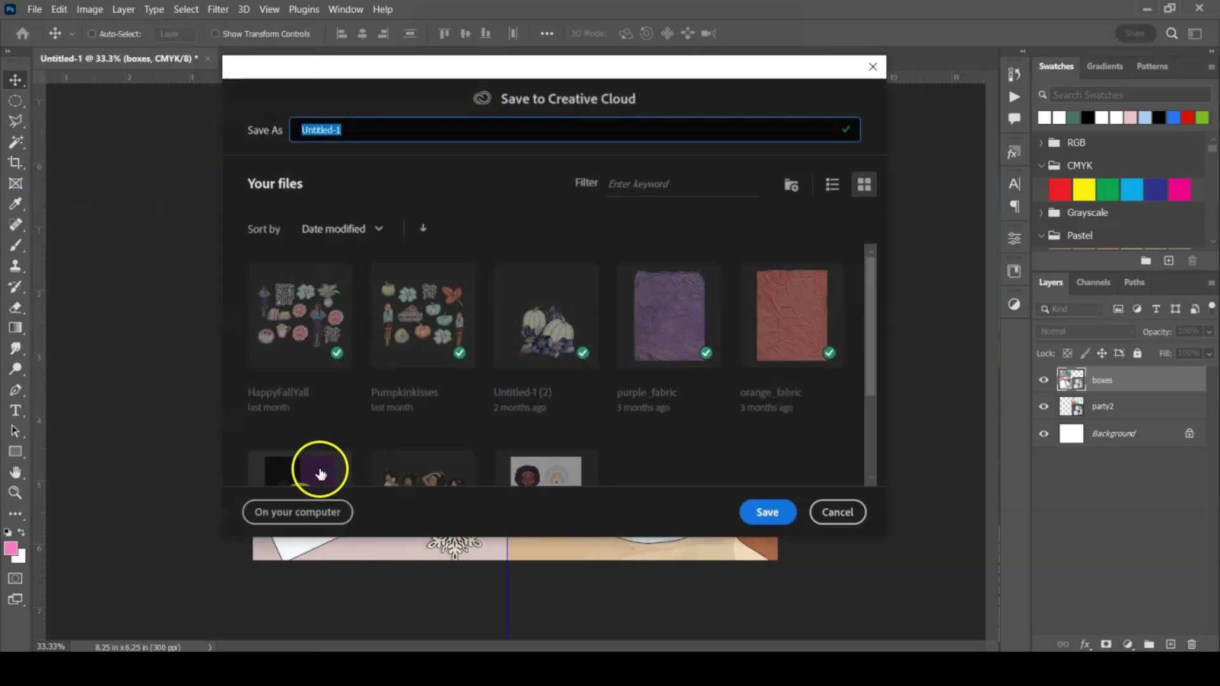
click(318, 508)
click(303, 154)
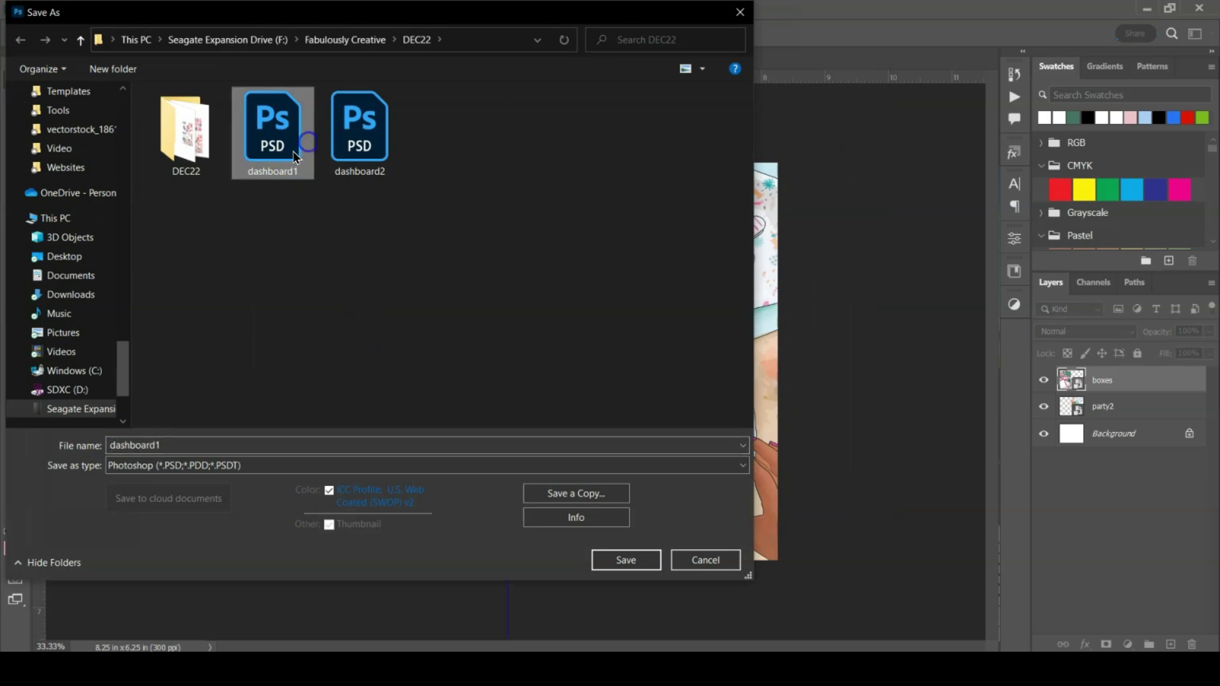
click(622, 560)
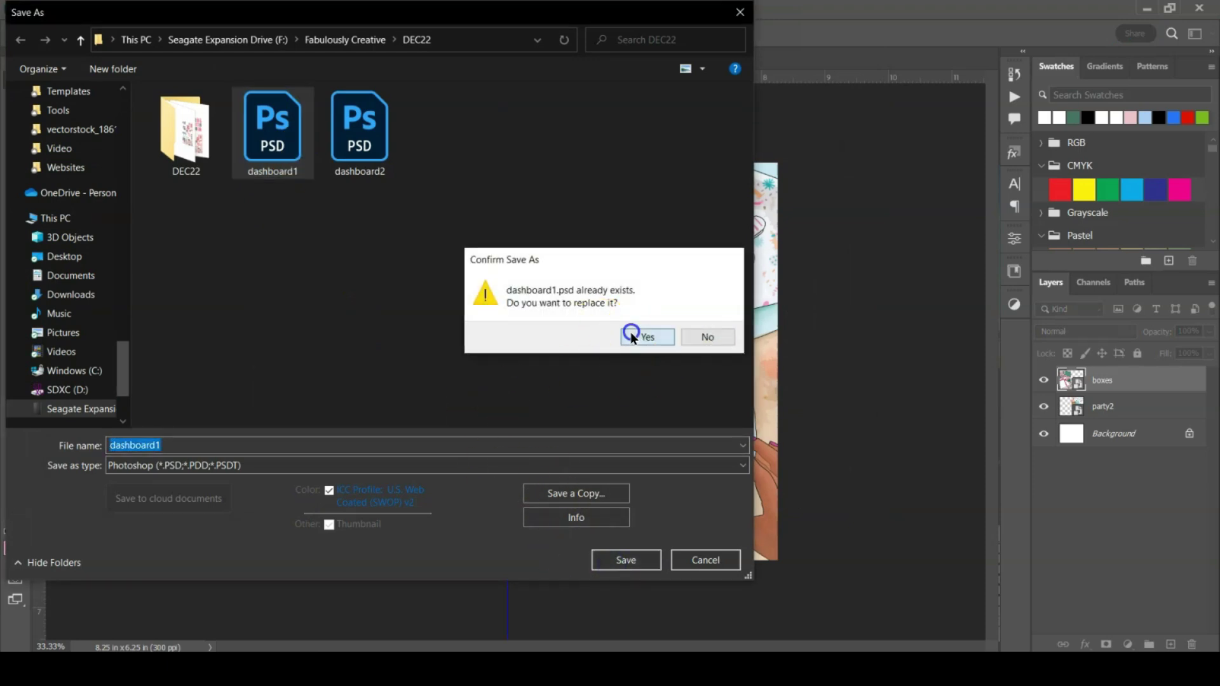
click(642, 336)
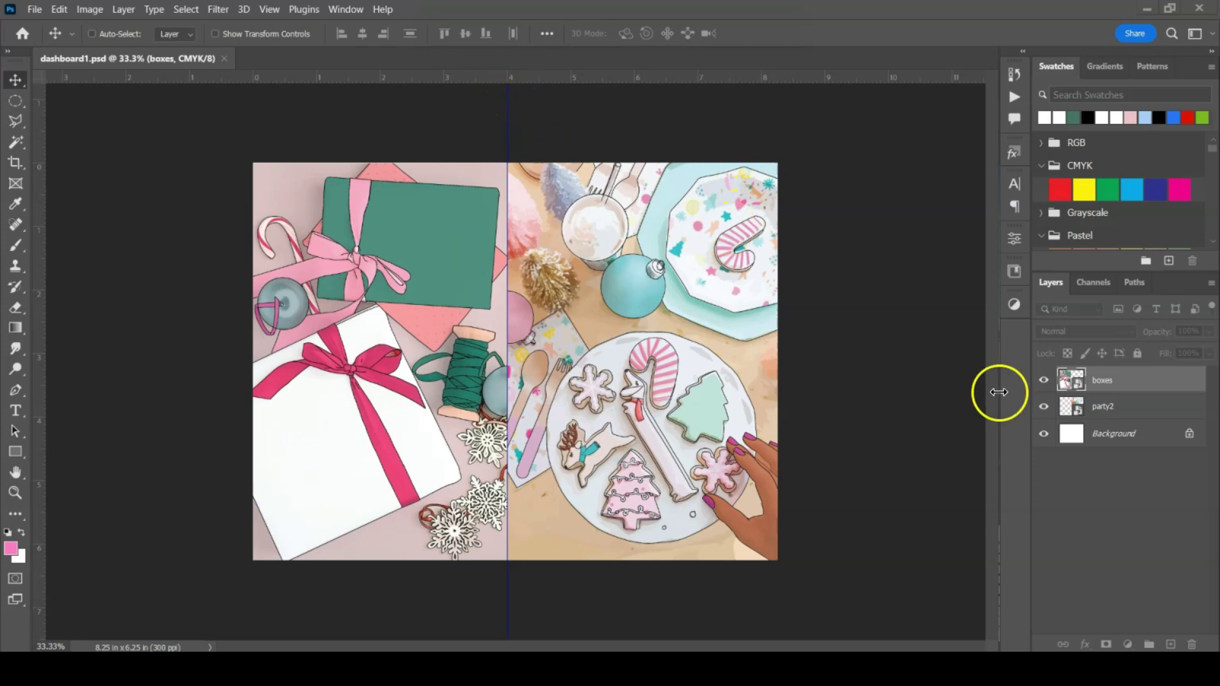
Enlarge the boxes image very slightly from its lower-left corner with Free Transform
click(1117, 387)
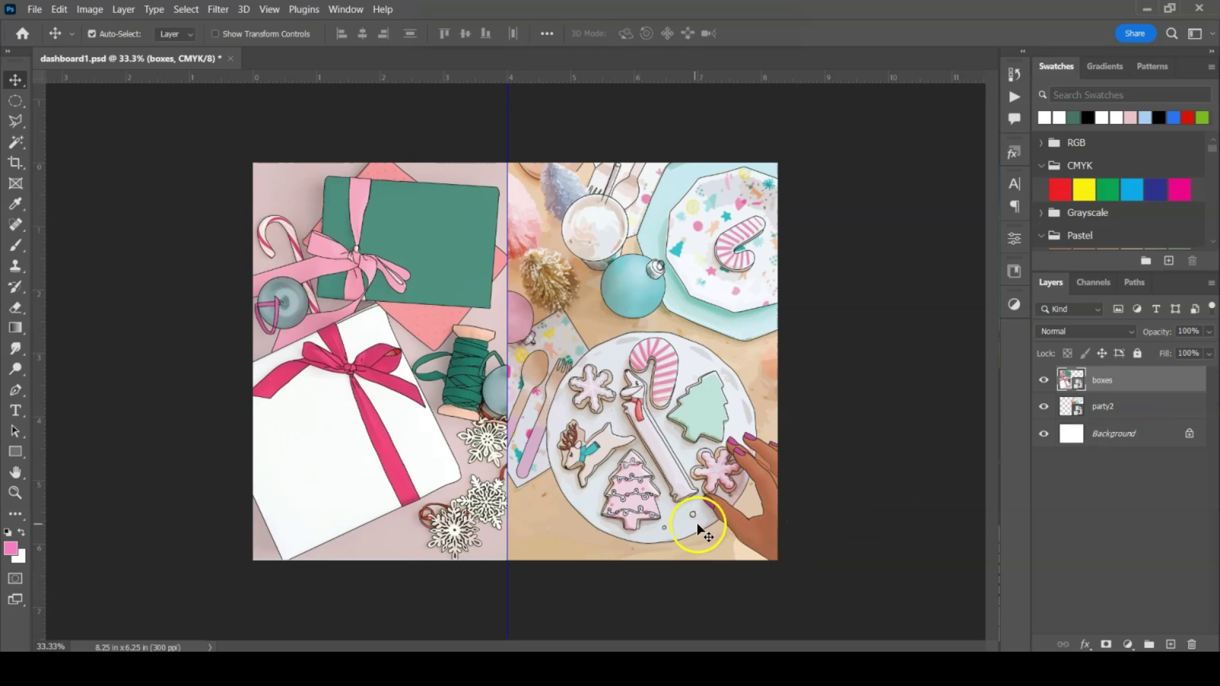
key(ctrl+t)
drag(245, 566, 244, 564)
key(Return)
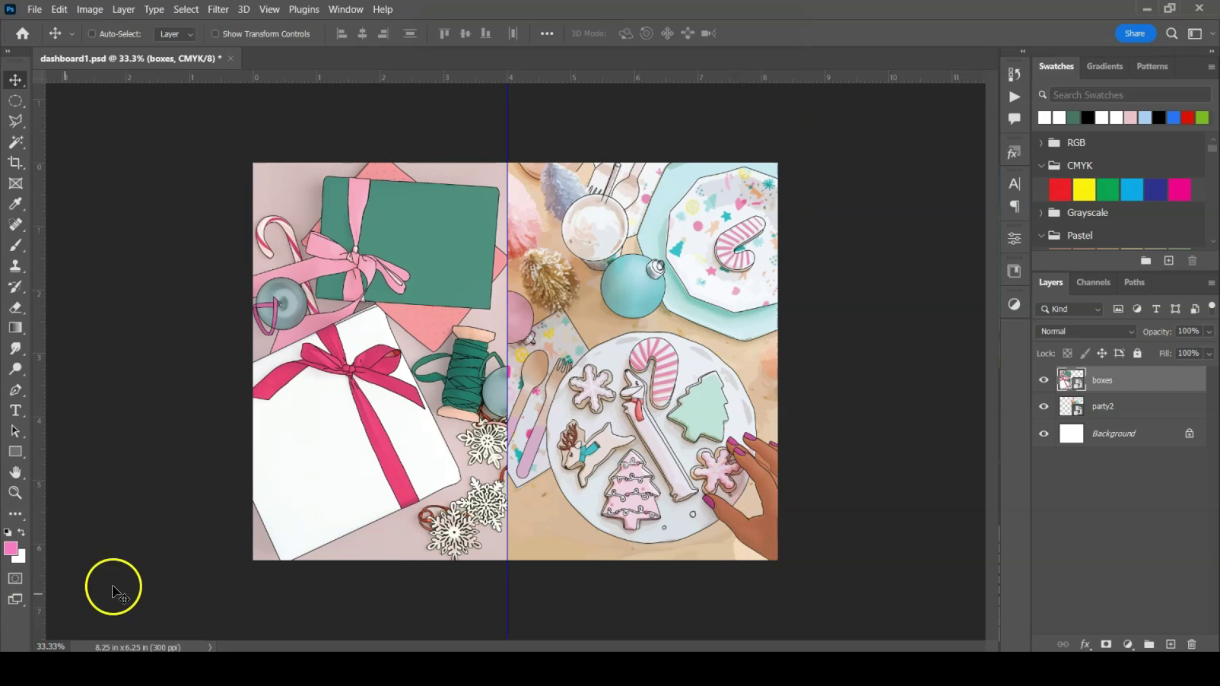
Convert the locked Background into a regular layer and move it to the top of the layer stack
double_click(1114, 436)
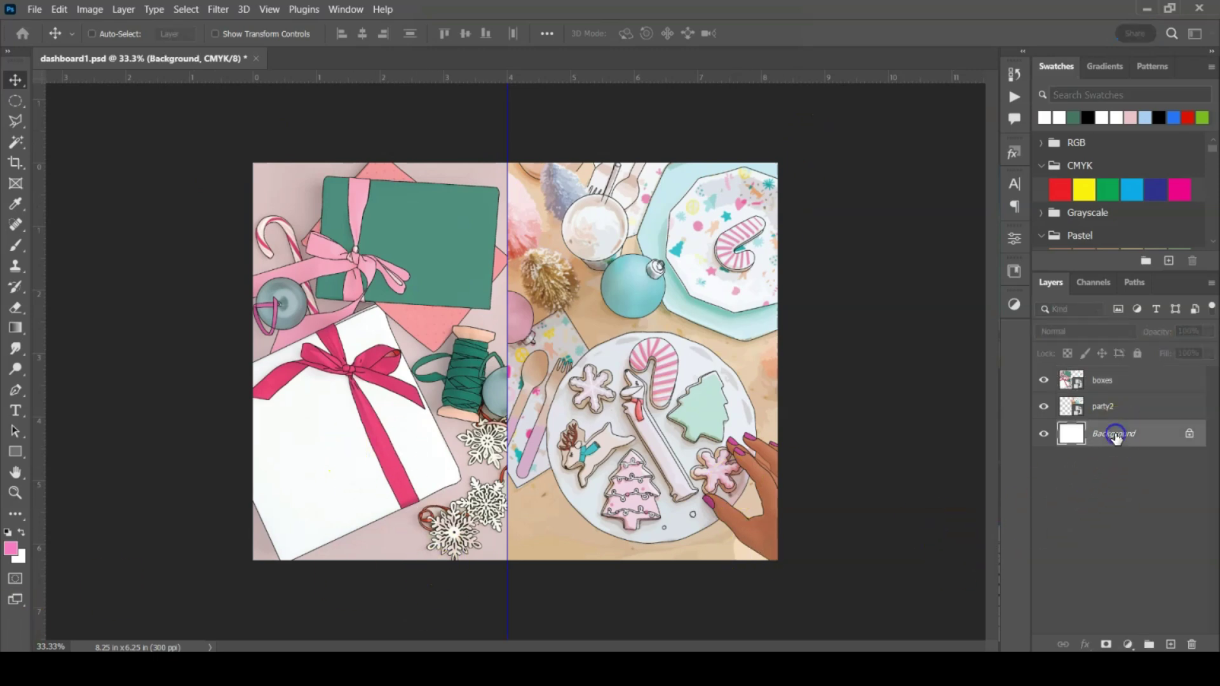
click(753, 199)
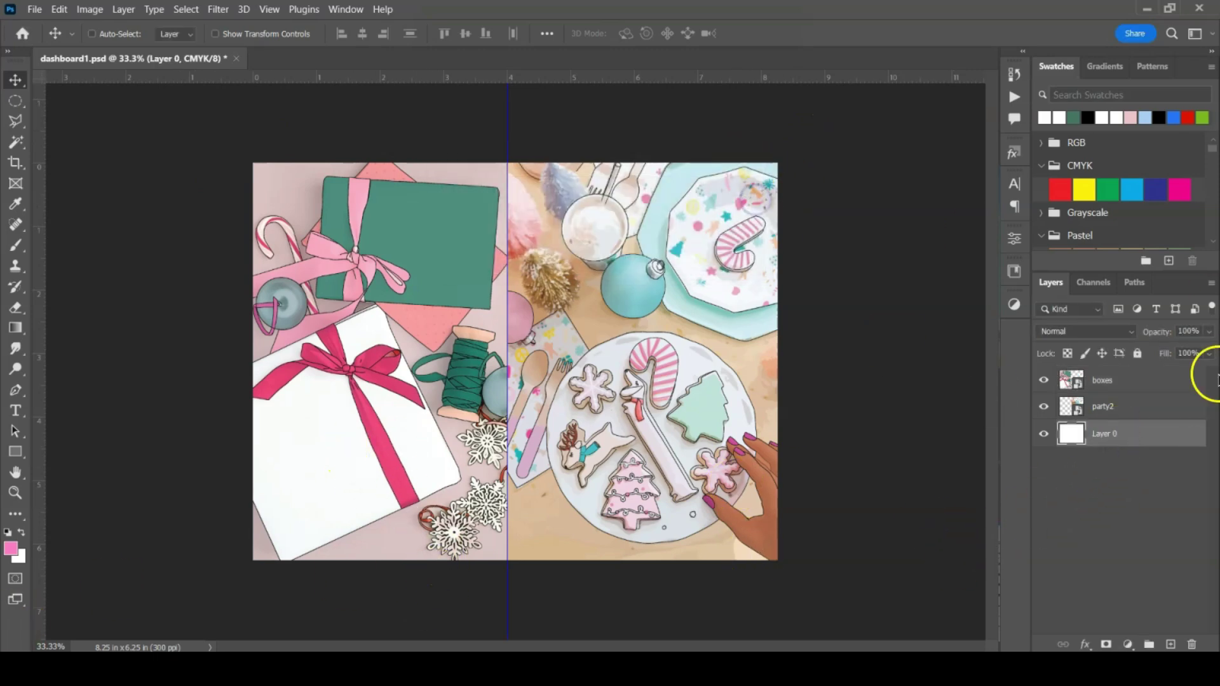
drag(1114, 430, 1128, 372)
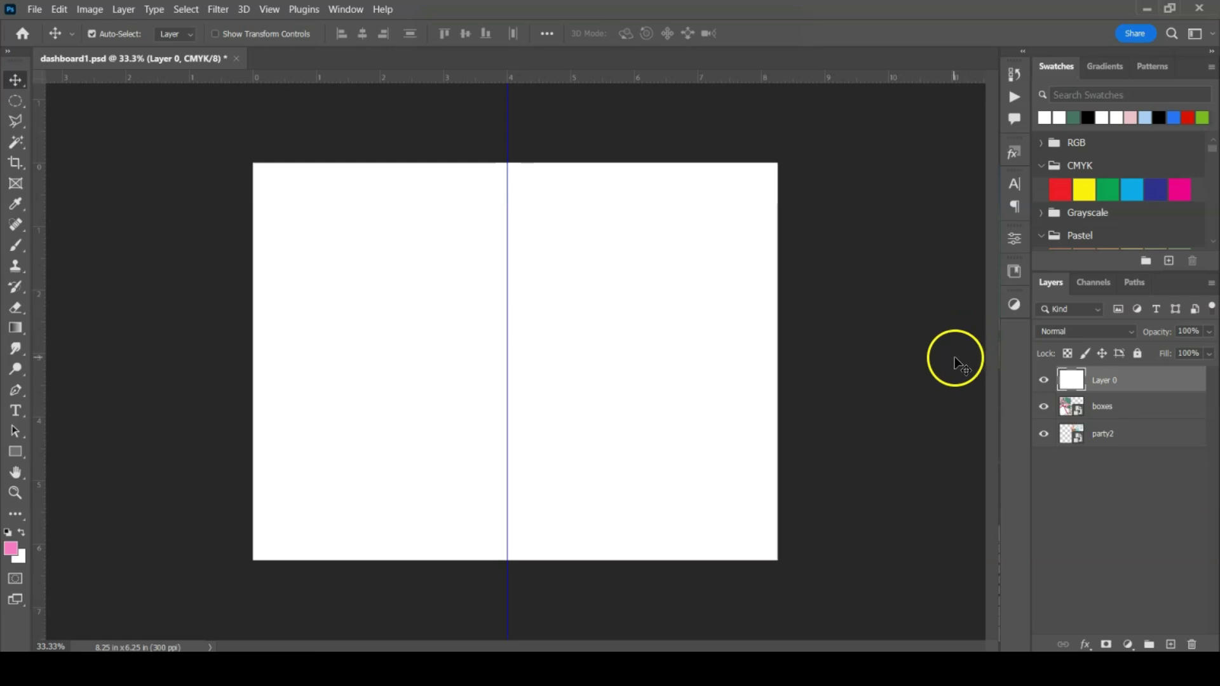
Narrow the white Layer 0 from its right edge to about 30.5% of its width with Free Transform
key(ctrl+t)
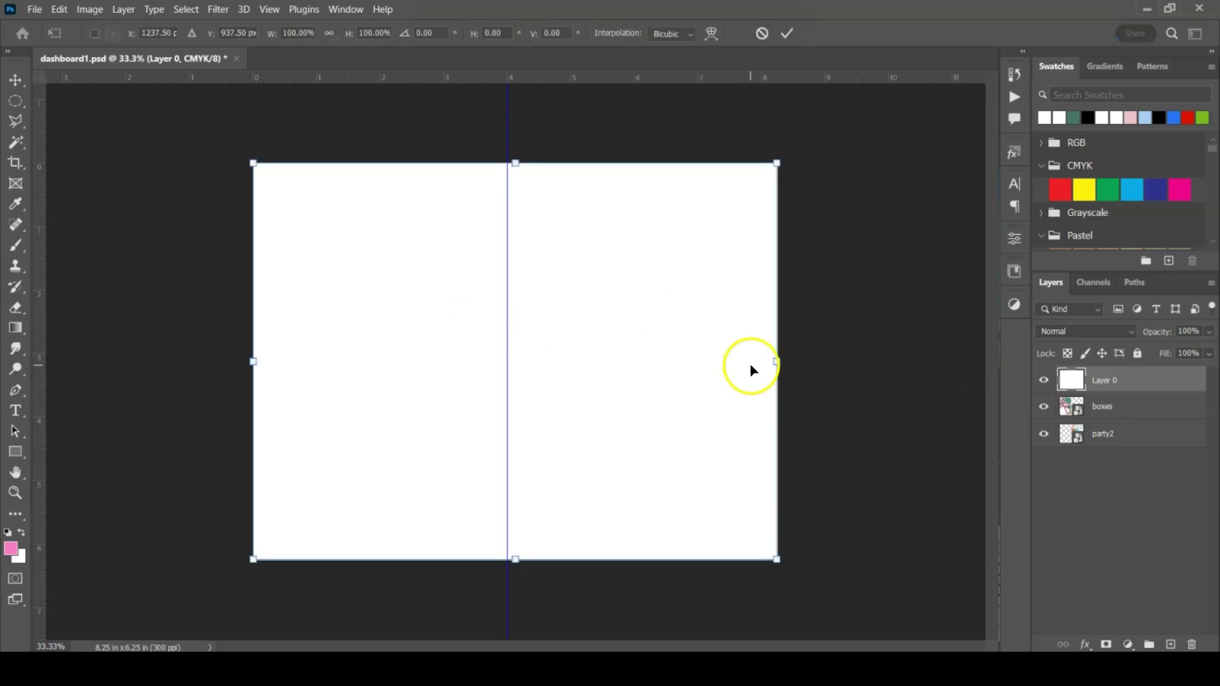
drag(776, 361, 410, 351)
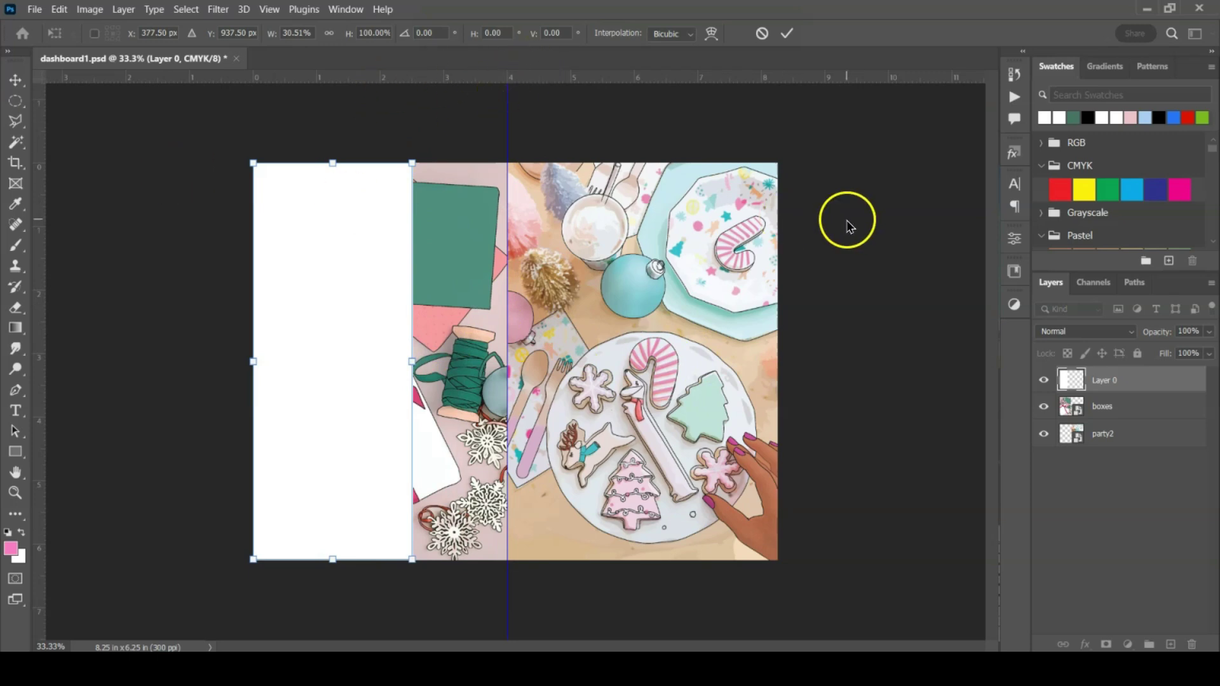
Move the vertical guide to the canvas centre and shift the boxes image right until its edge meets the guide
drag(507, 116, 515, 116)
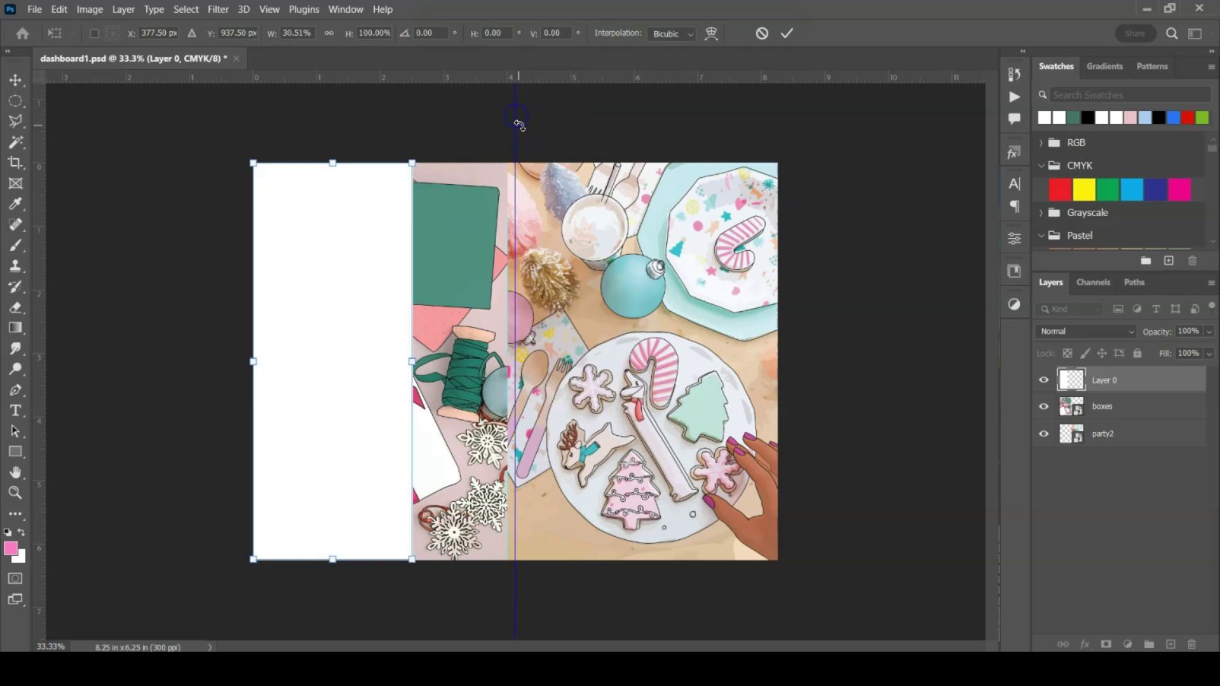
click(1053, 420)
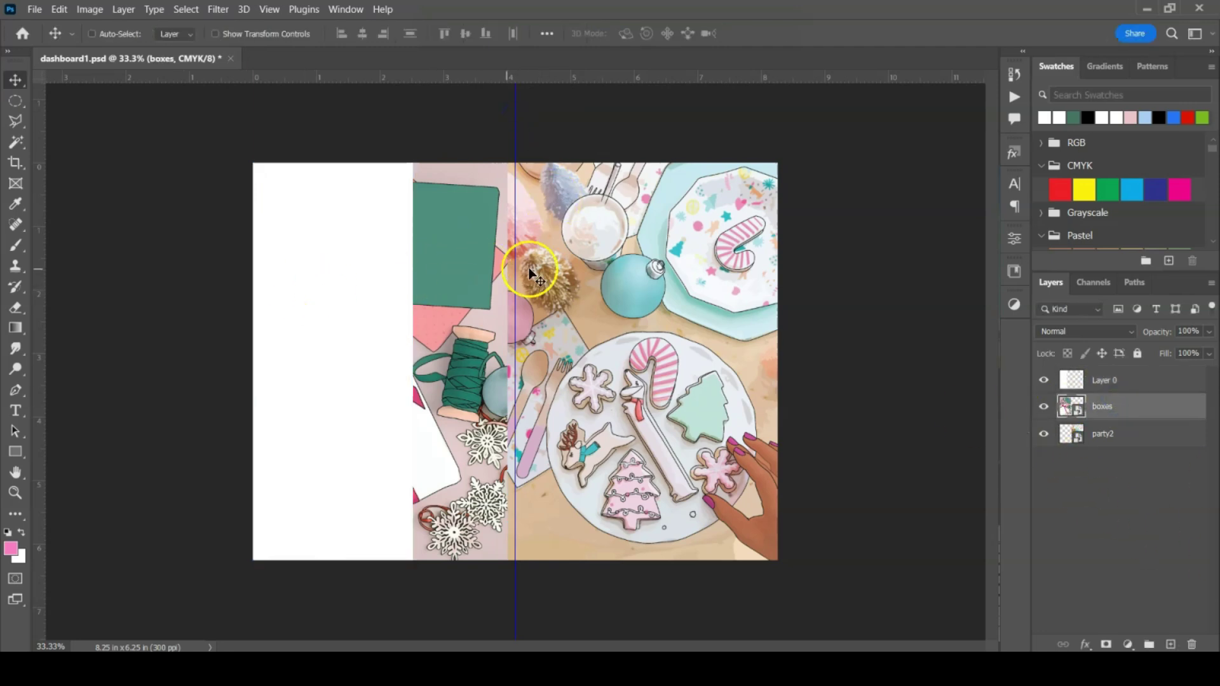
drag(550, 265, 556, 265)
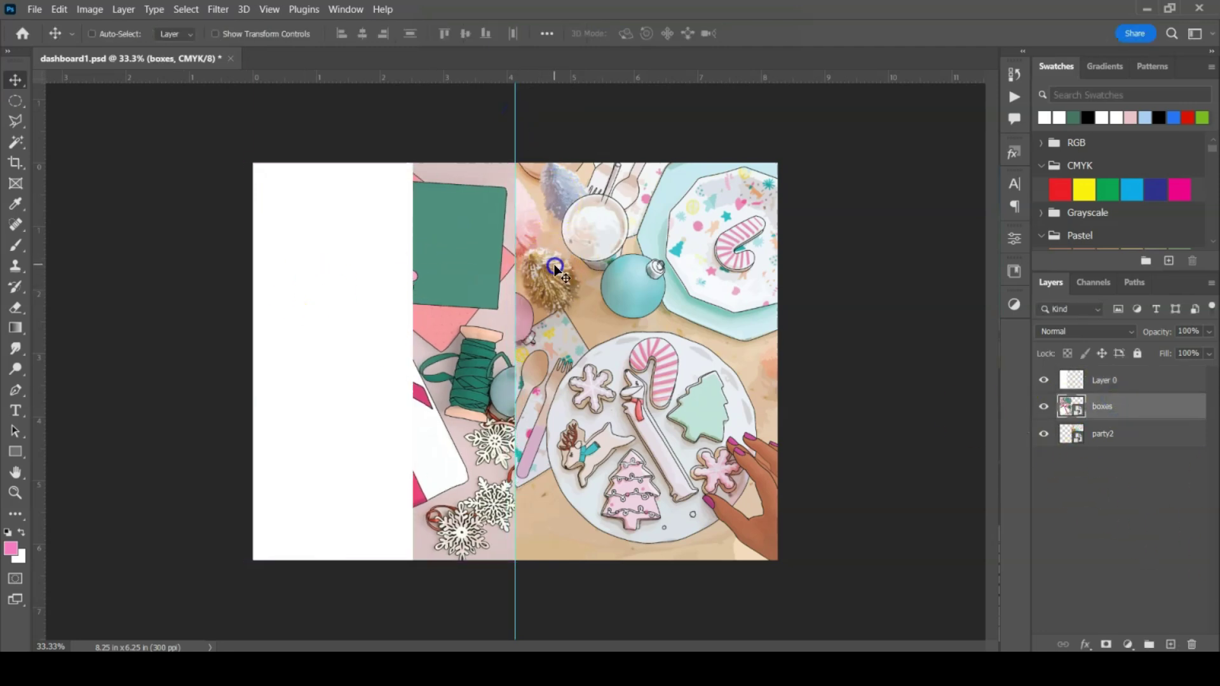
Shift the party2 image slightly right to sit centred over the right half, and check both images with Layer 0 temporarily hidden
click(1108, 434)
mouse_move(564, 334)
mouse_down()
mouse_move(589, 334)
mouse_move(570, 337)
mouse_up()
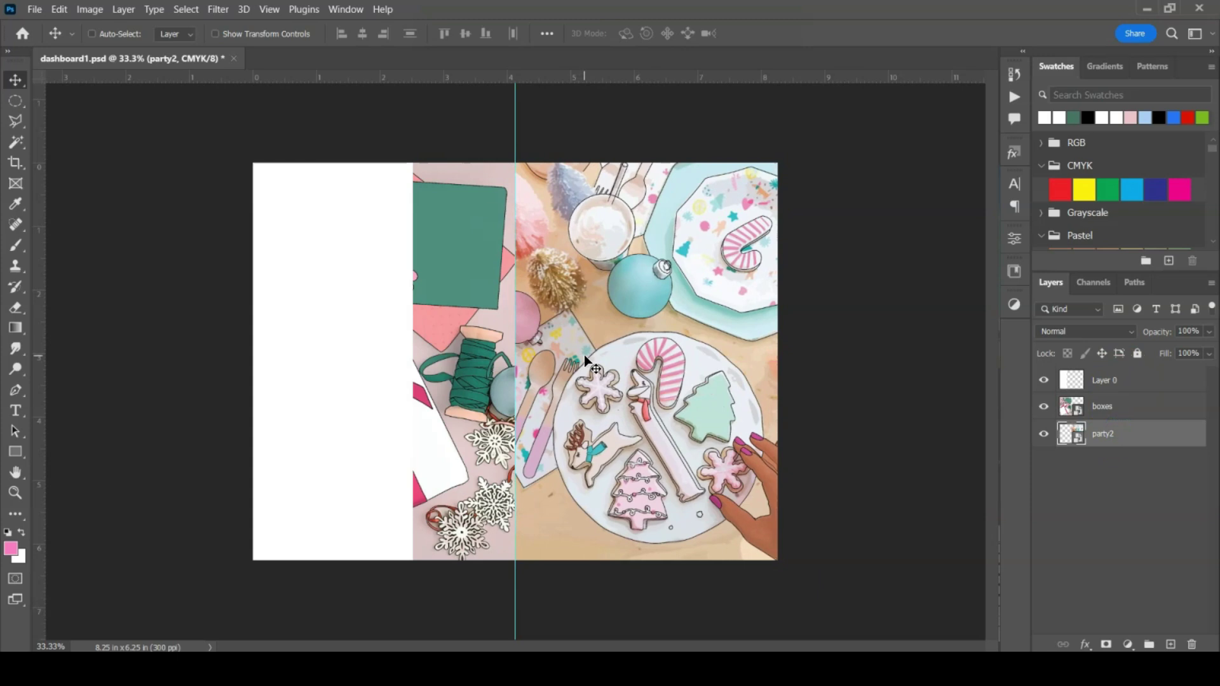
click(1043, 379)
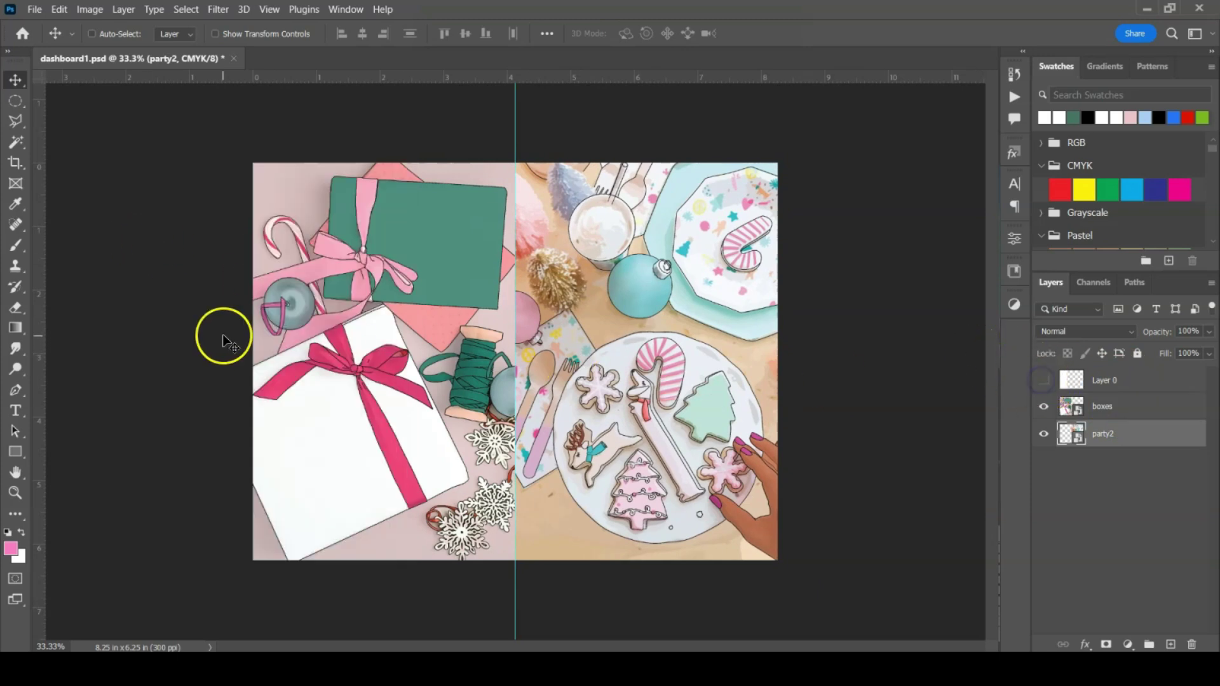
click(1043, 380)
Stretch the white Layer 0 back to the full canvas width with Free Transform
key(ctrl+t)
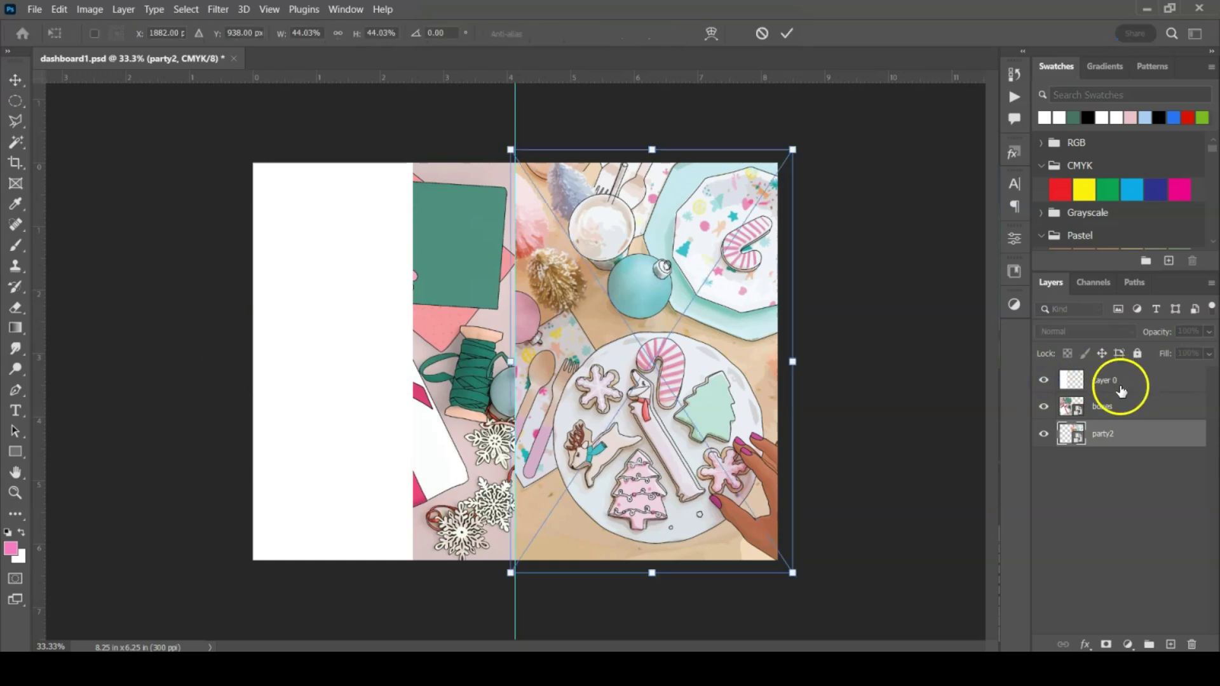
click(1116, 381)
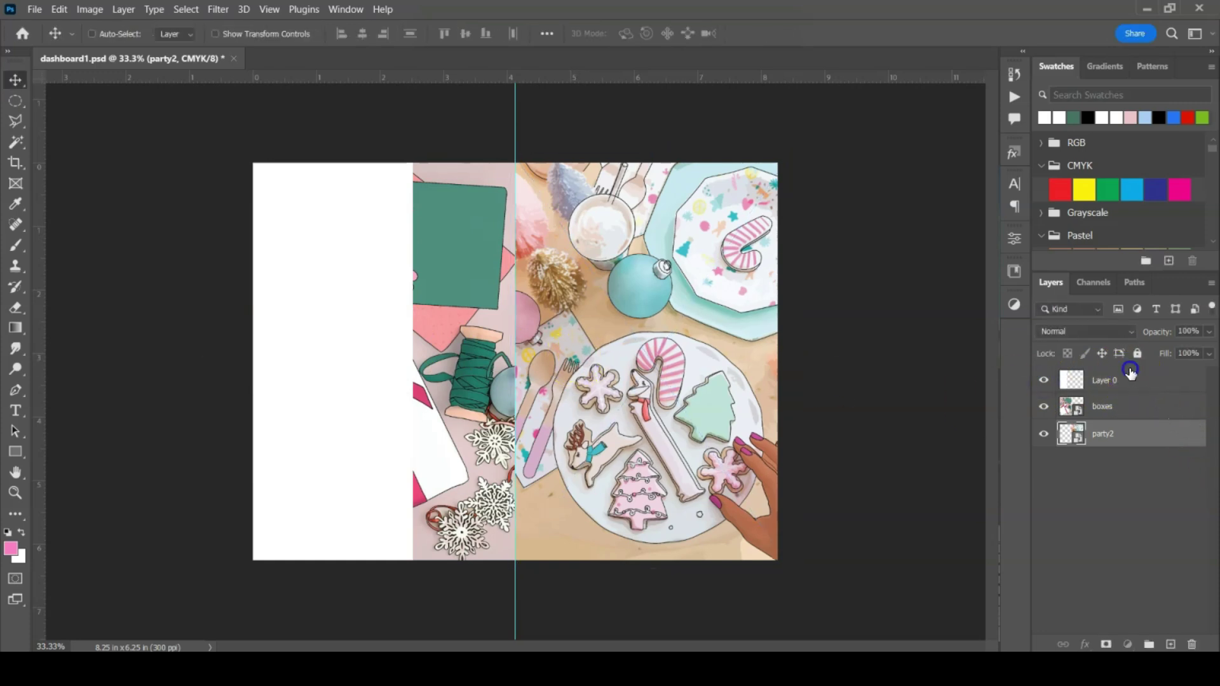
click(1129, 389)
key(ctrl+t)
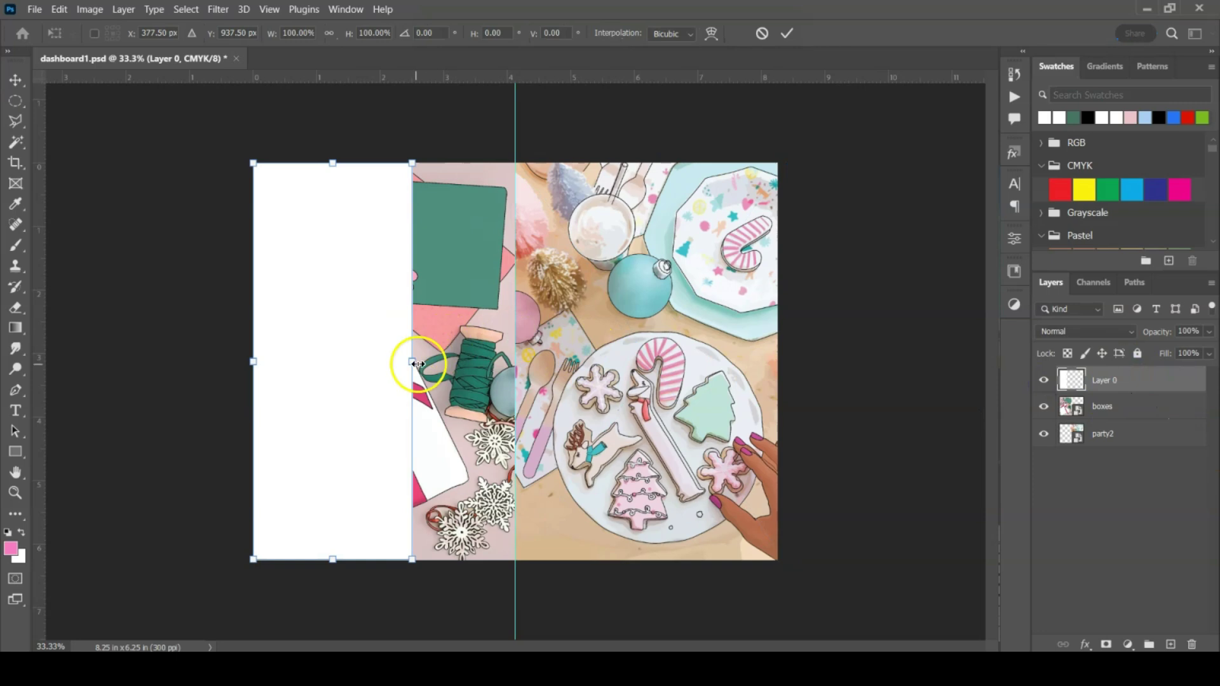
drag(409, 358, 772, 371)
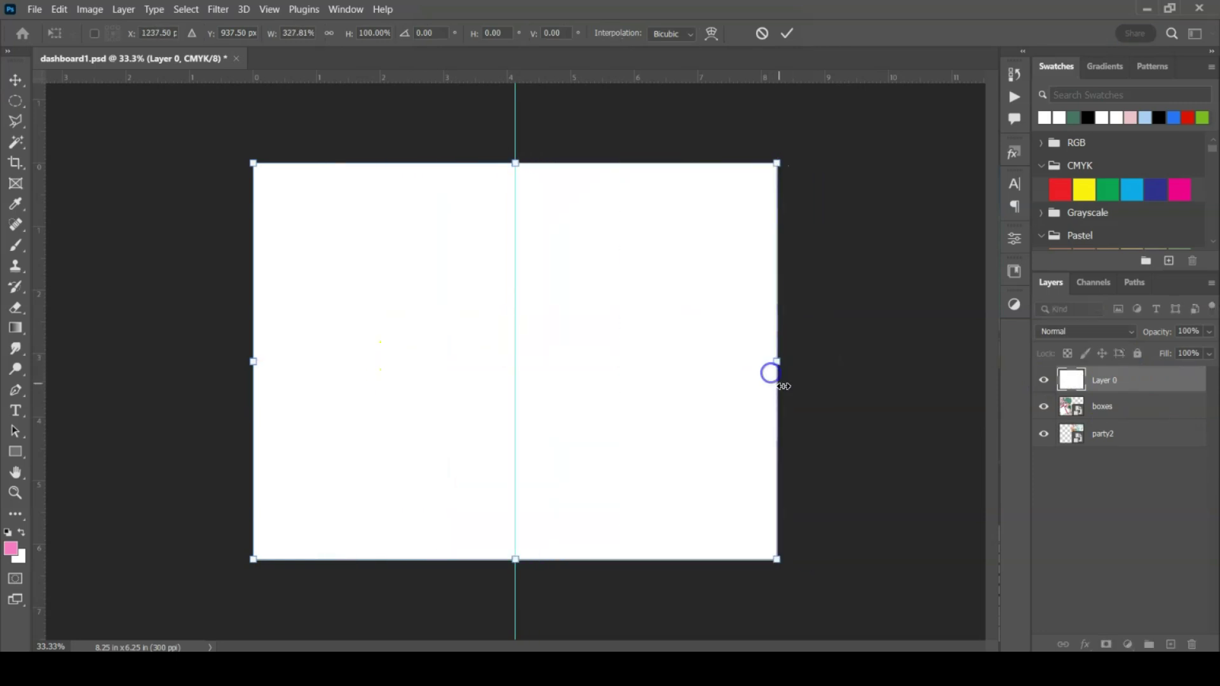
double_click(498, 402)
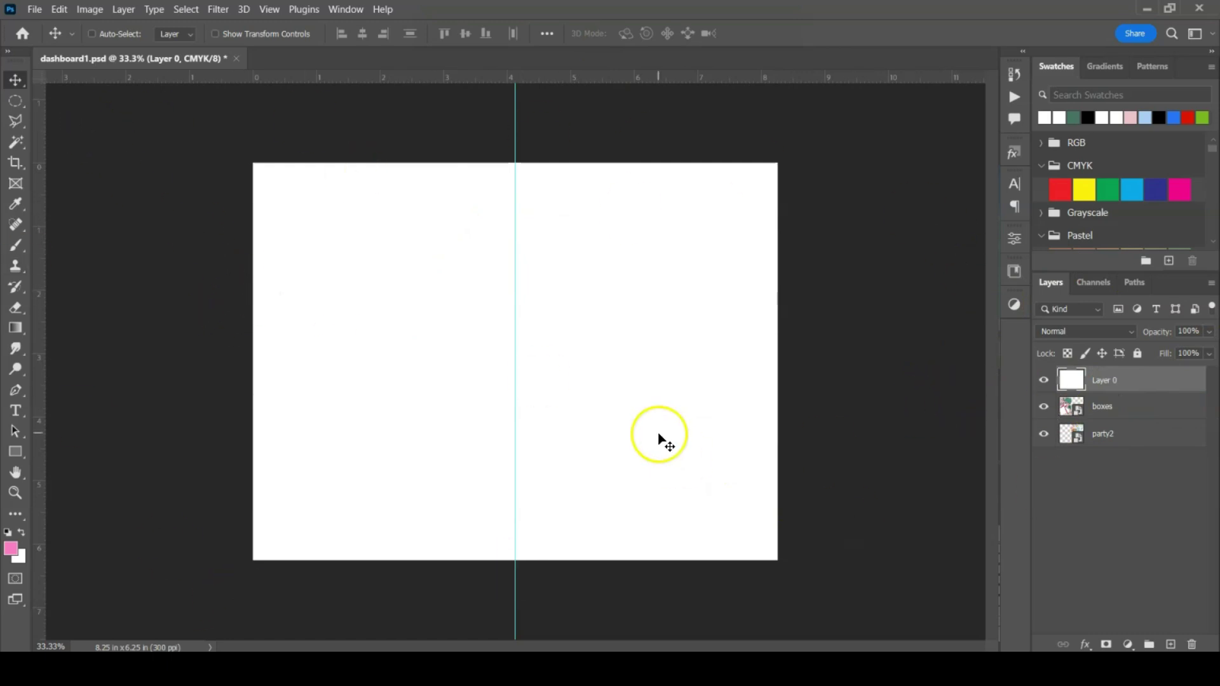
Narrow Layer 0 from its right edge to the centre guide so it covers only the boxes half of the canvas
key(ctrl)
key(ctrl+t)
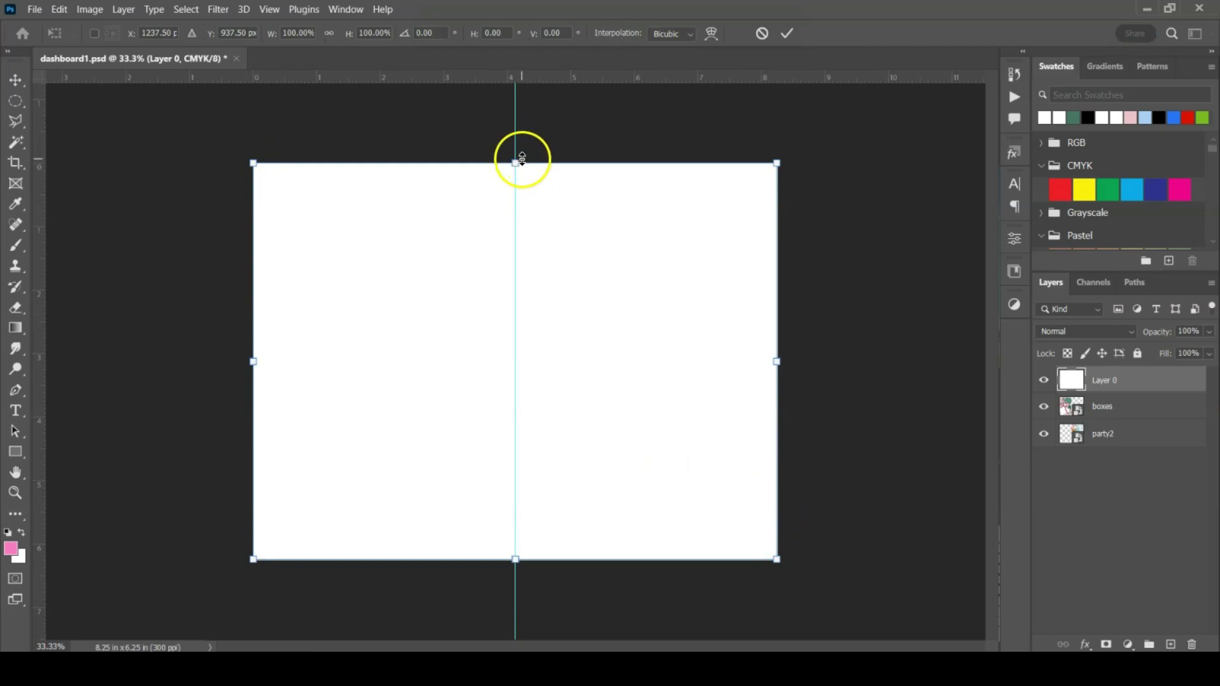
mouse_move(516, 163)
mouse_down()
mouse_move(545, 174)
mouse_move(506, 170)
mouse_up()
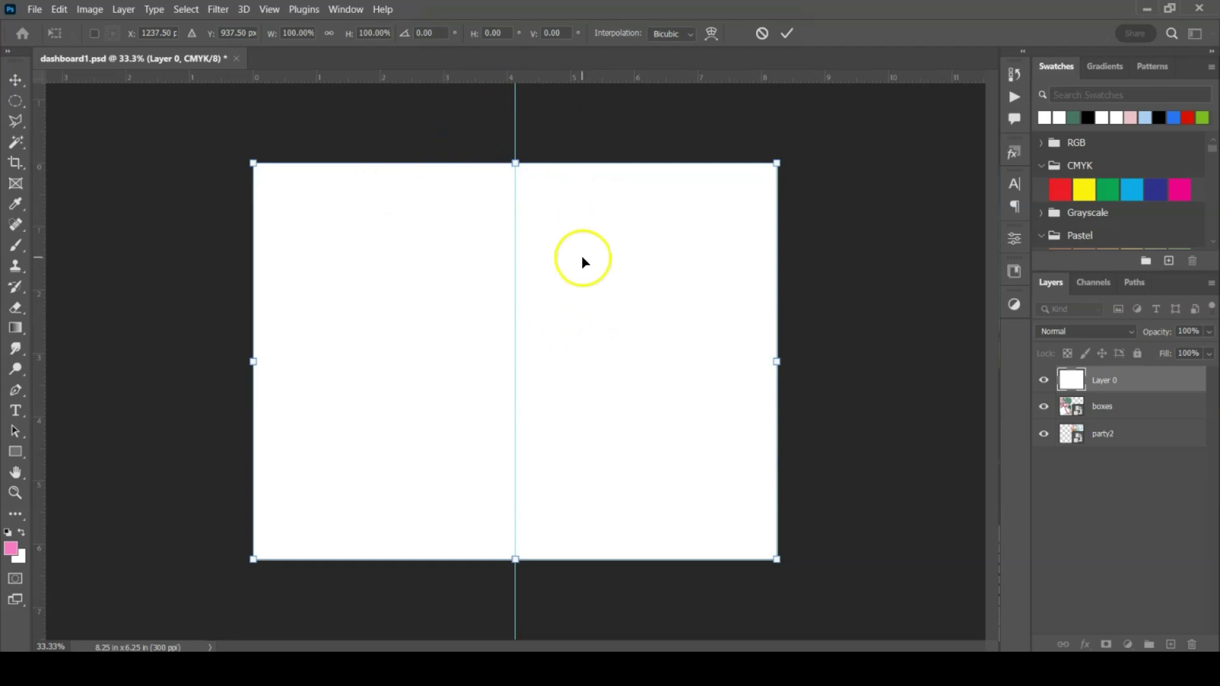
drag(775, 361, 513, 366)
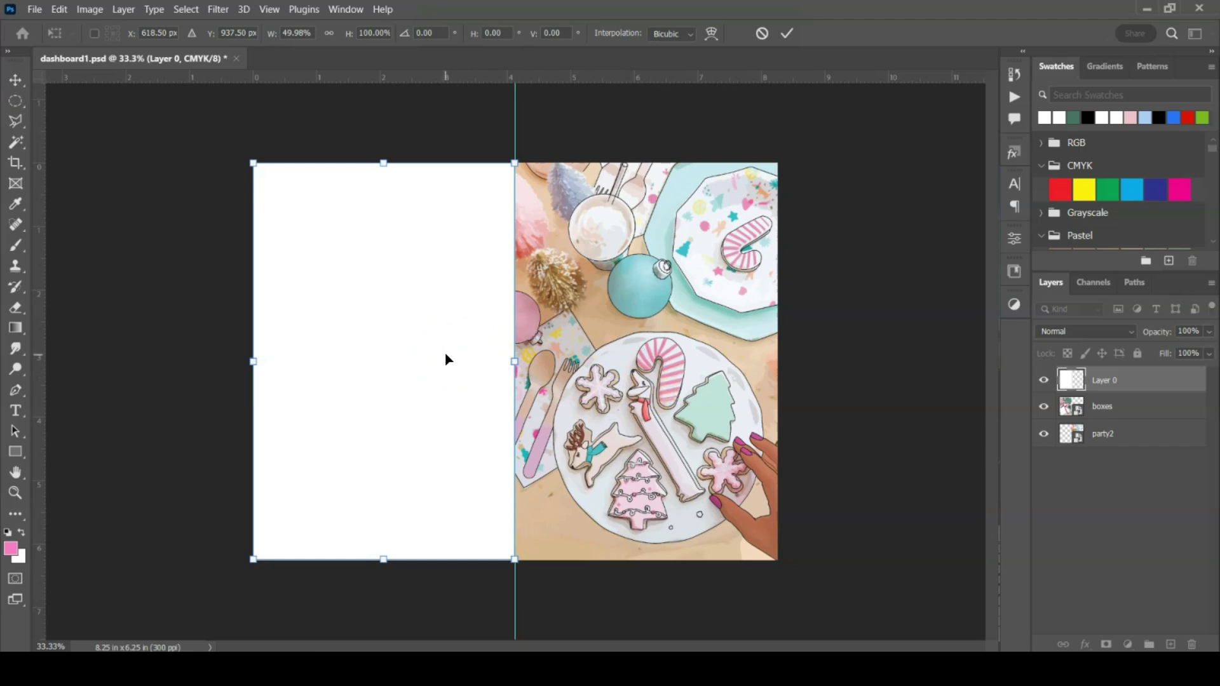
key(Return)
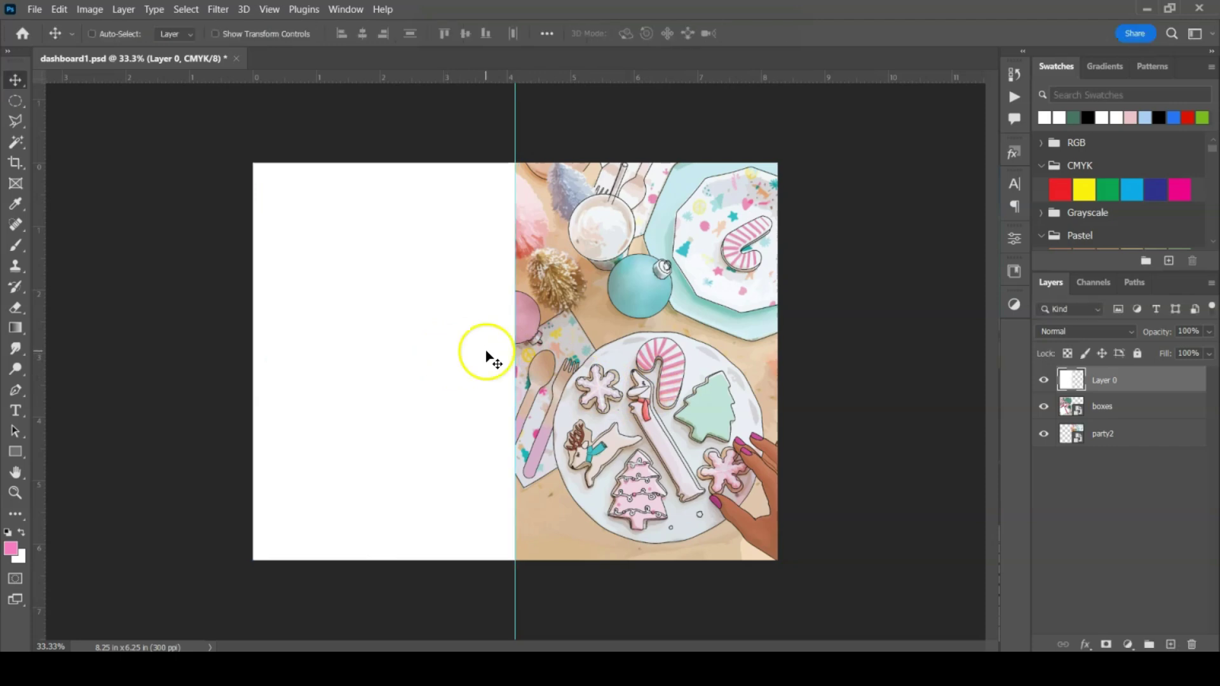
Cut a tall oval opening in the white Layer 0 over the boxes image using an elliptical selection, and deselect it
drag(16, 101, 48, 116)
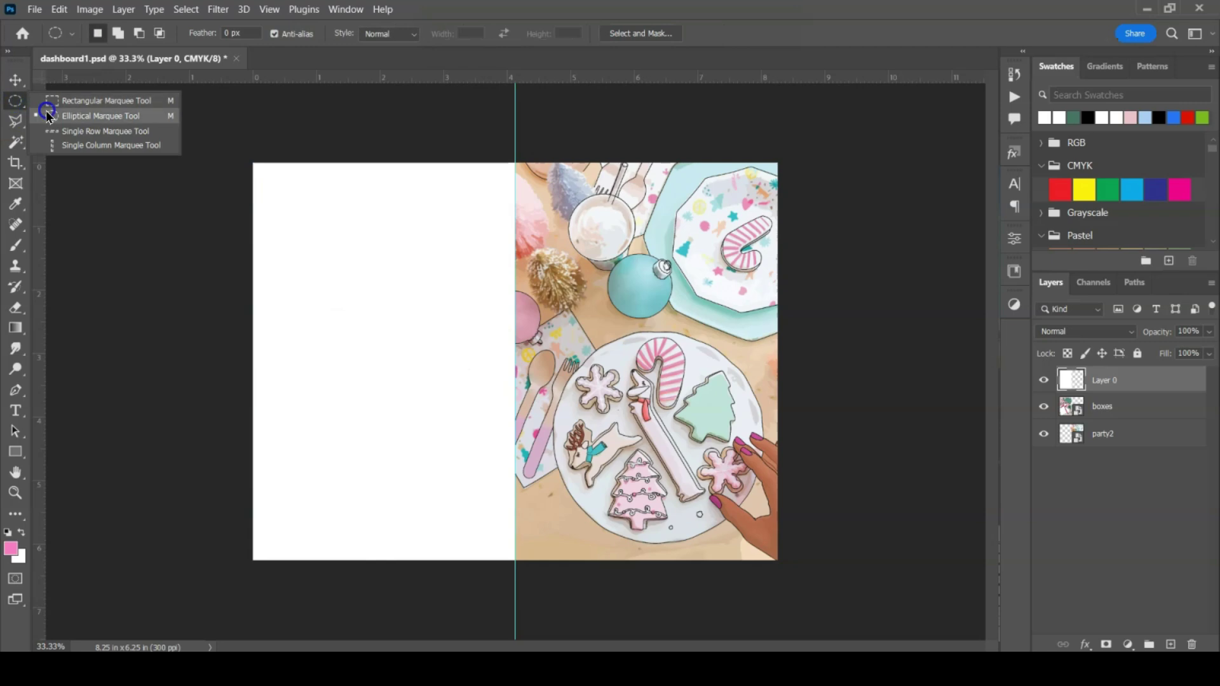
click(86, 113)
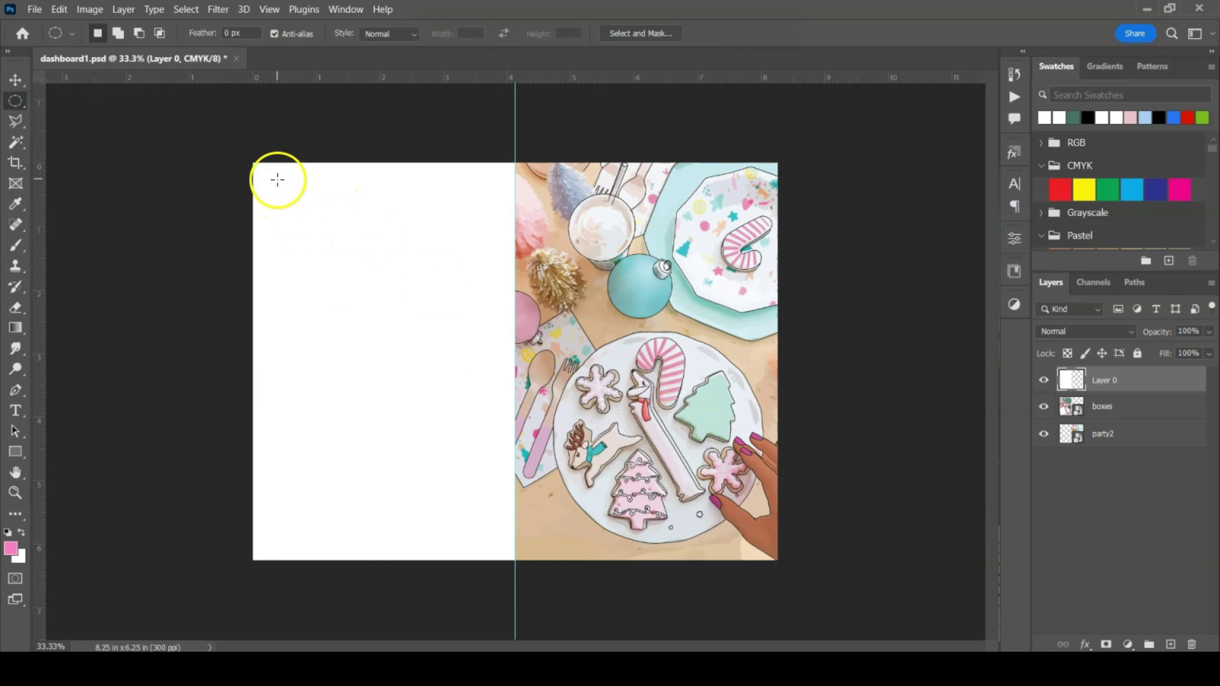
drag(278, 188, 487, 529)
drag(485, 529, 488, 533)
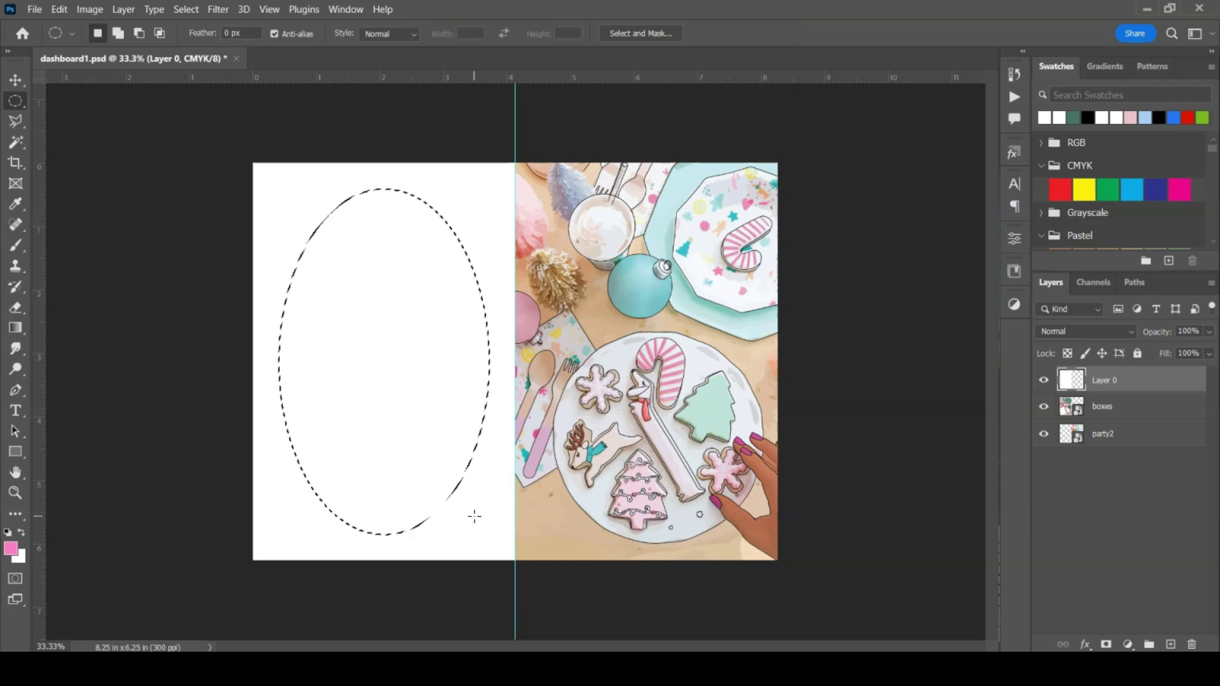
key(Delete)
click(473, 522)
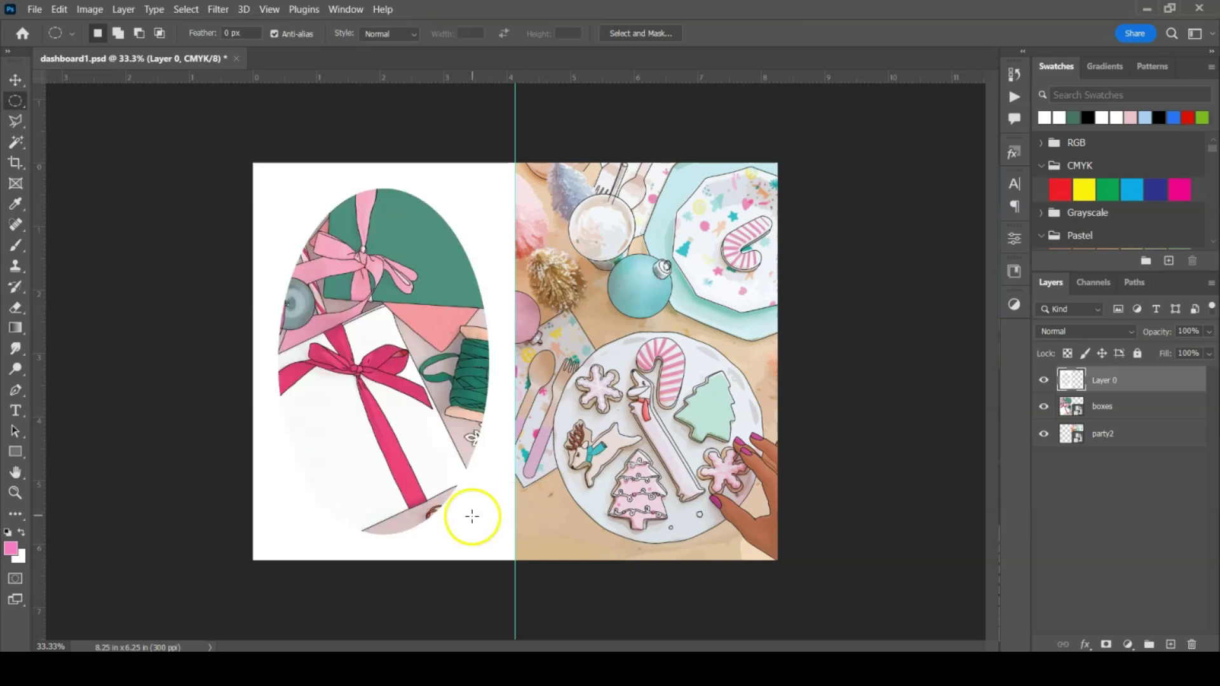
Apply a Gaussian Blur with a radius of 89.9 pixels to Layer 0
click(1126, 385)
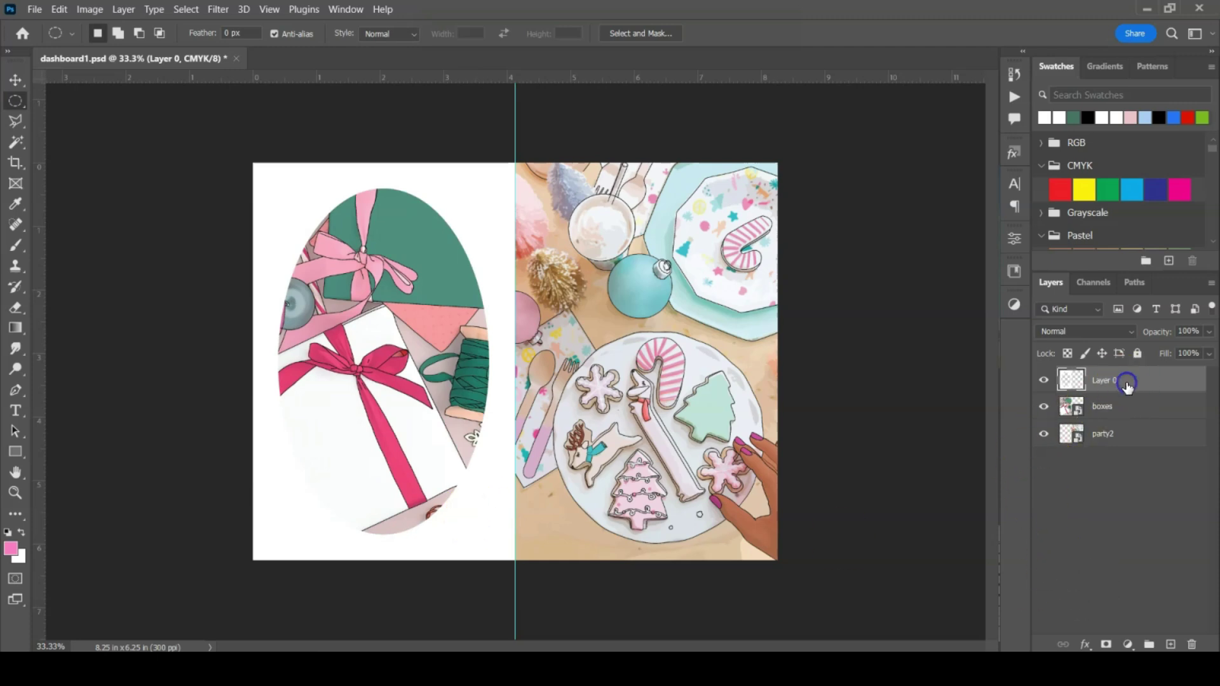
click(218, 8)
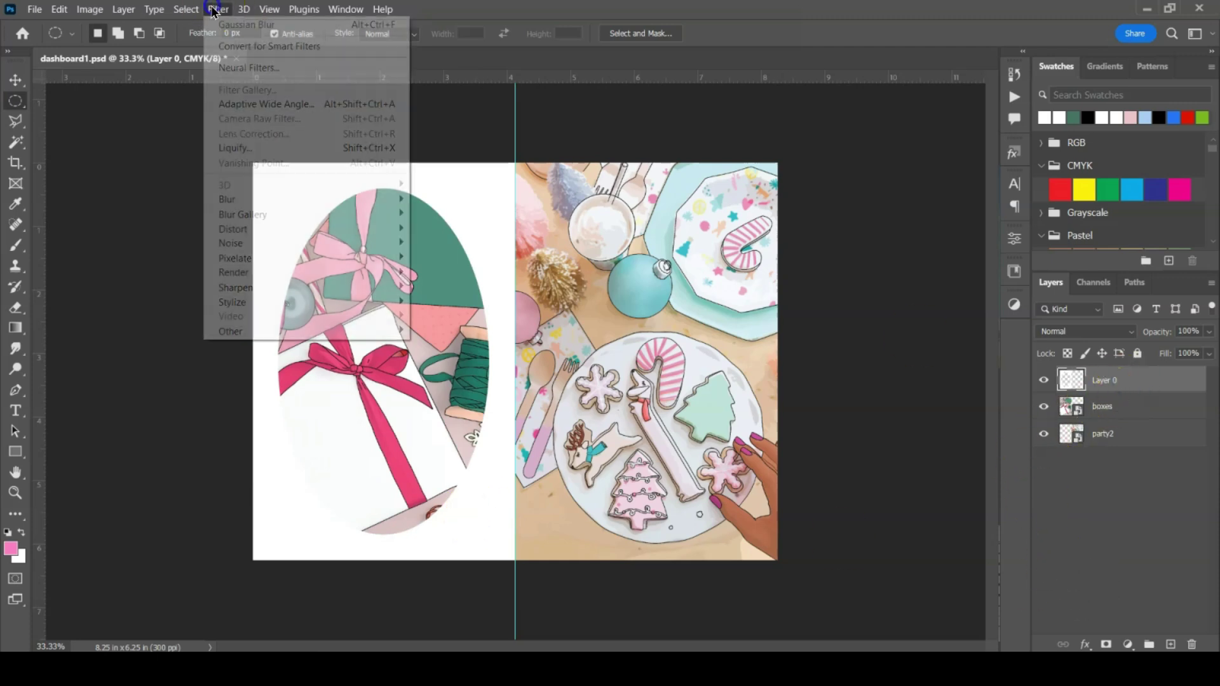
mouse_move(251, 198)
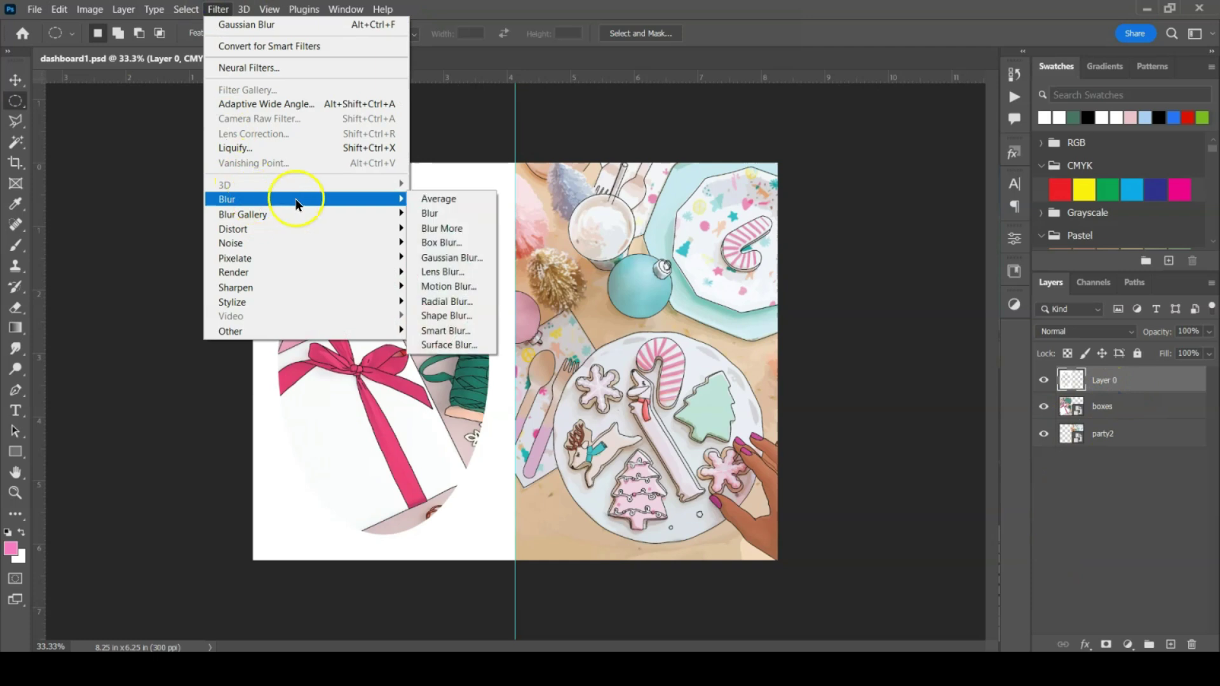
click(462, 258)
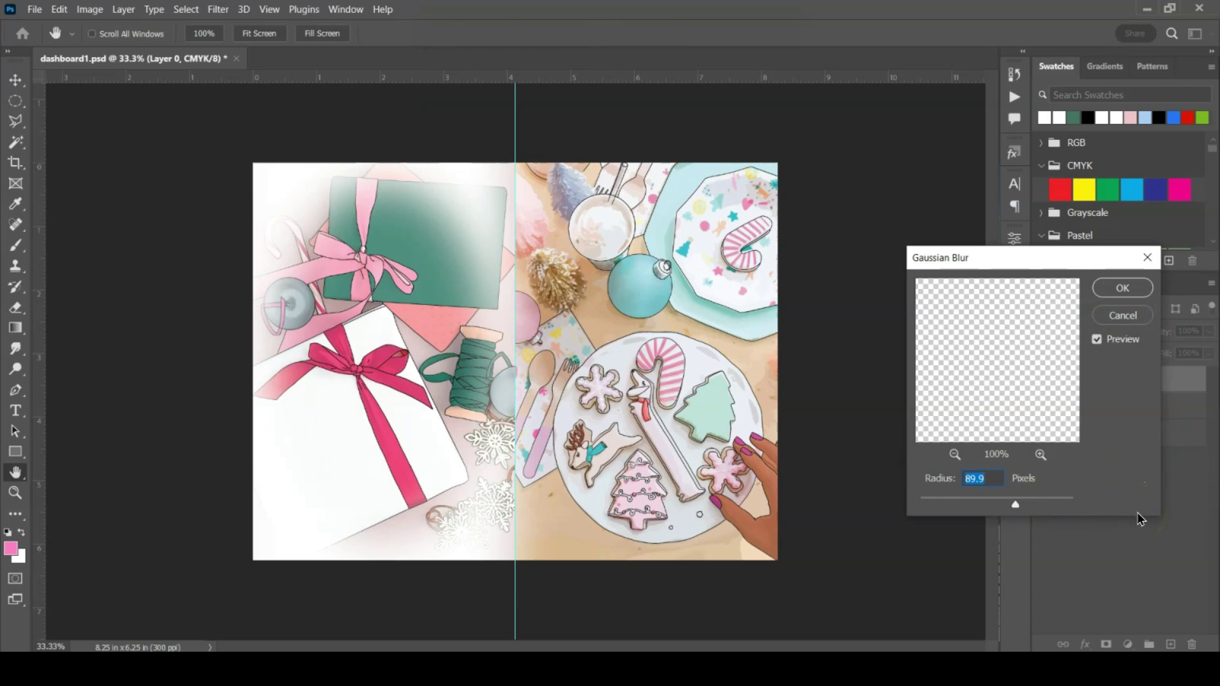
click(1112, 287)
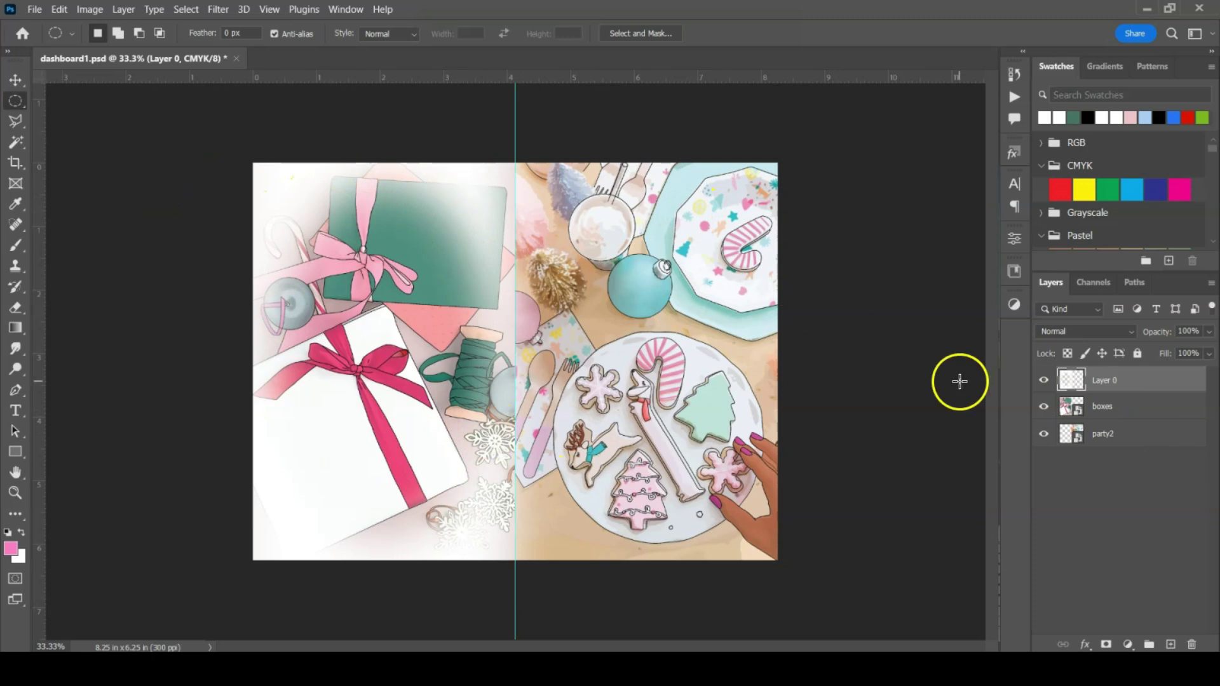
Duplicate the blurred Layer 0 and flip the copy horizontally
drag(1118, 378, 1169, 645)
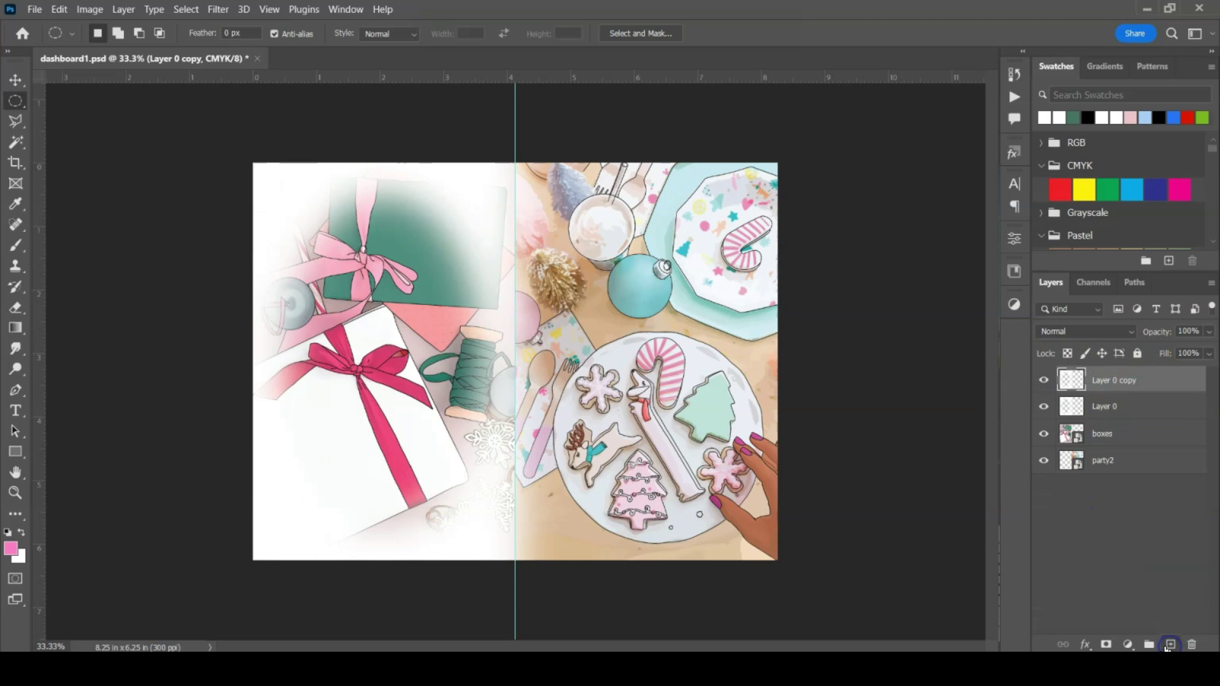
click(59, 9)
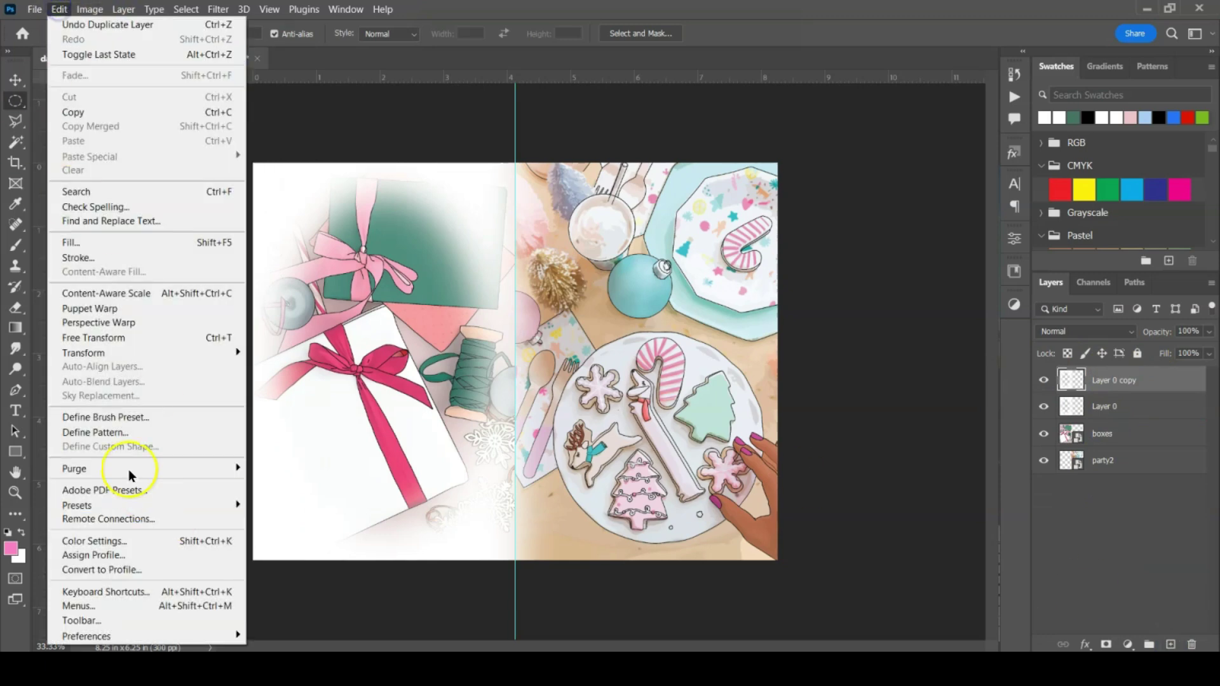
mouse_move(116, 356)
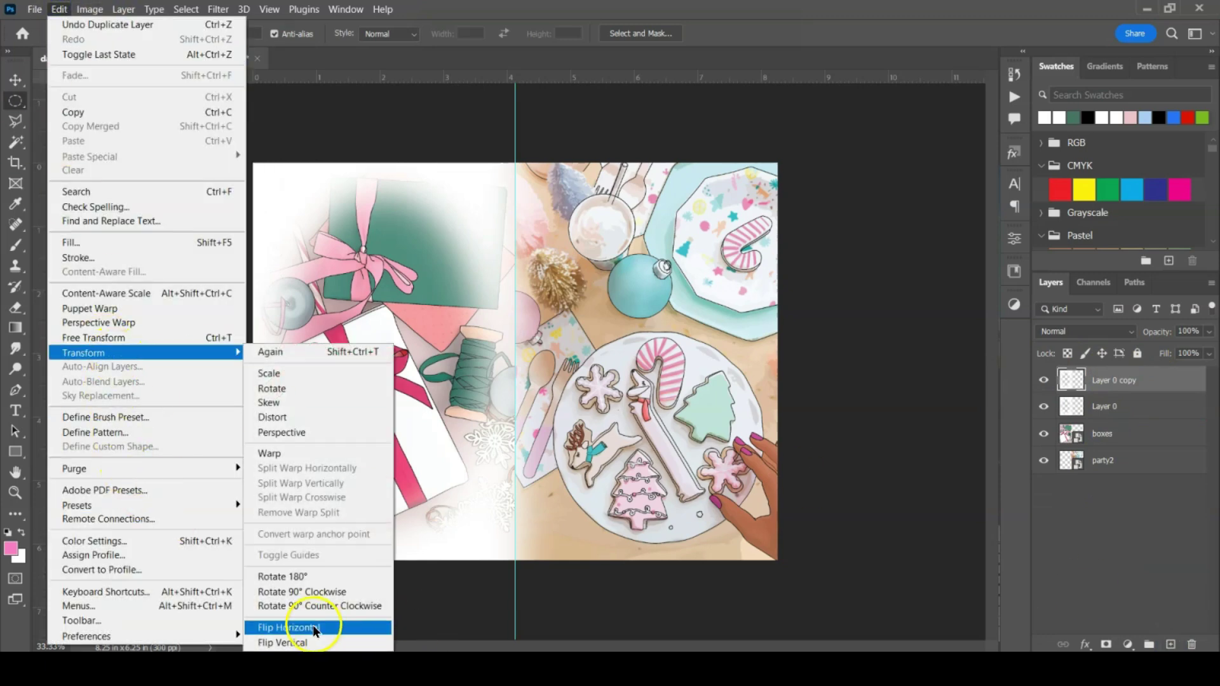
click(314, 627)
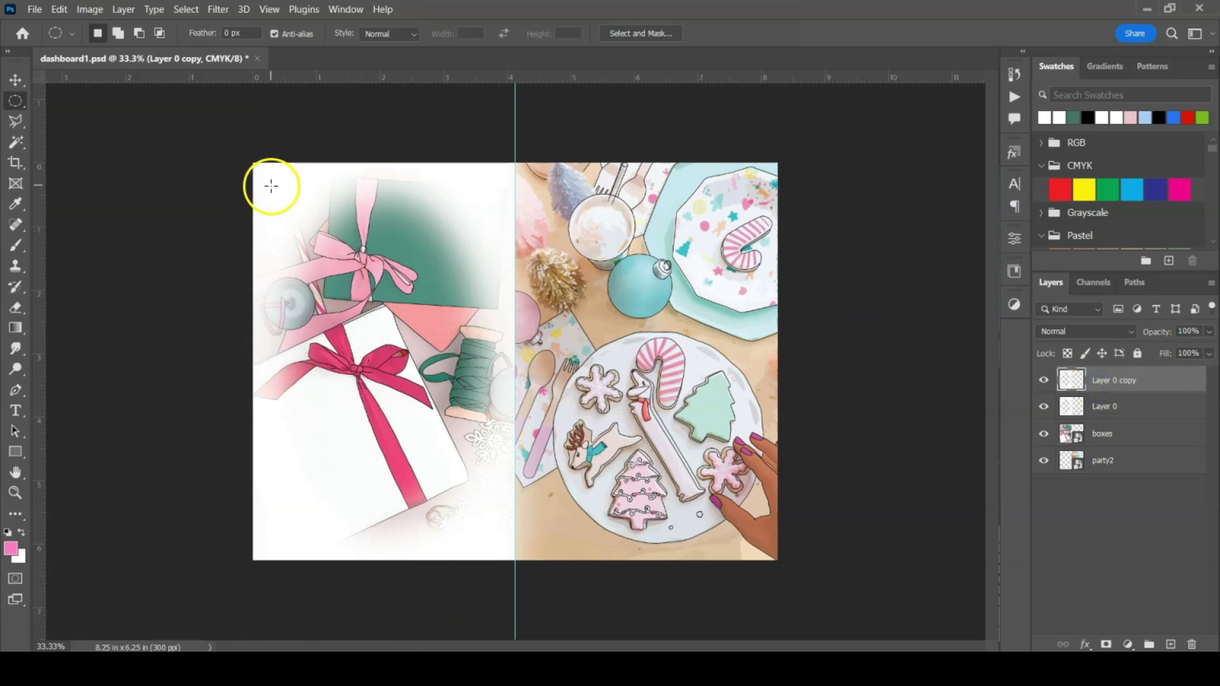
Move the Layer 0 copy over the party2 half of the canvas and save the document
click(15, 80)
drag(287, 208, 523, 217)
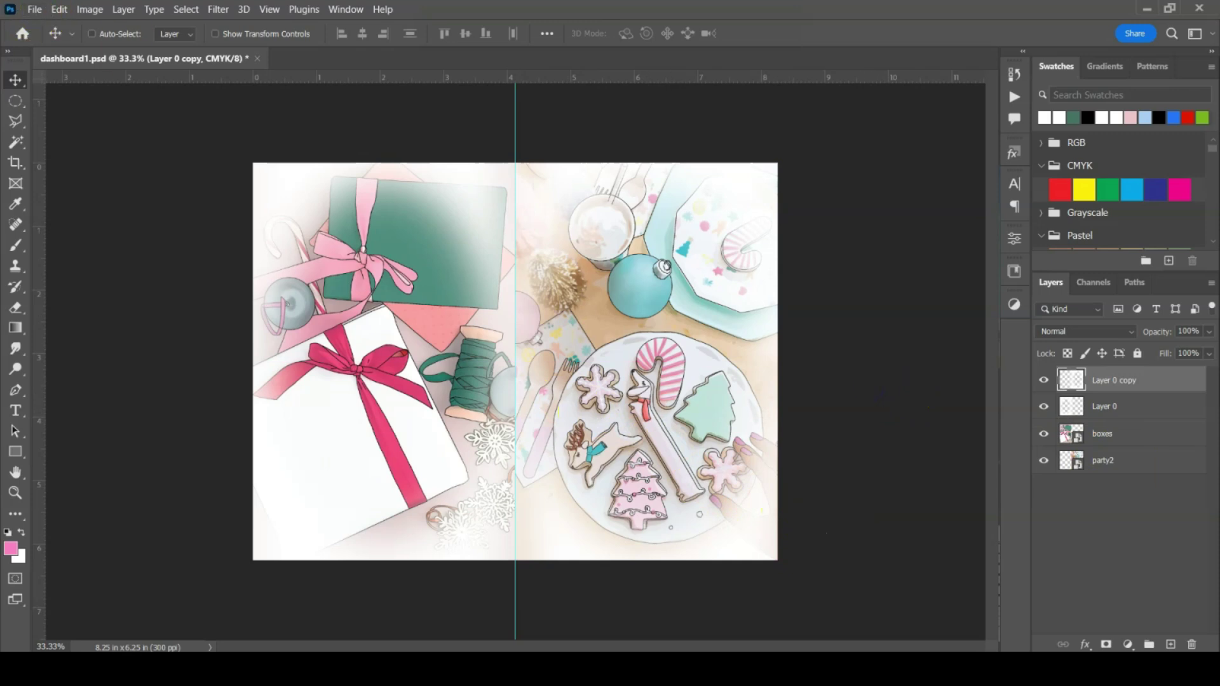
click(34, 10)
click(100, 179)
Create an 8.25 × 6.25 inch, 300 ppi CMYK document with a white background and add a vertical guide at its centre
click(35, 10)
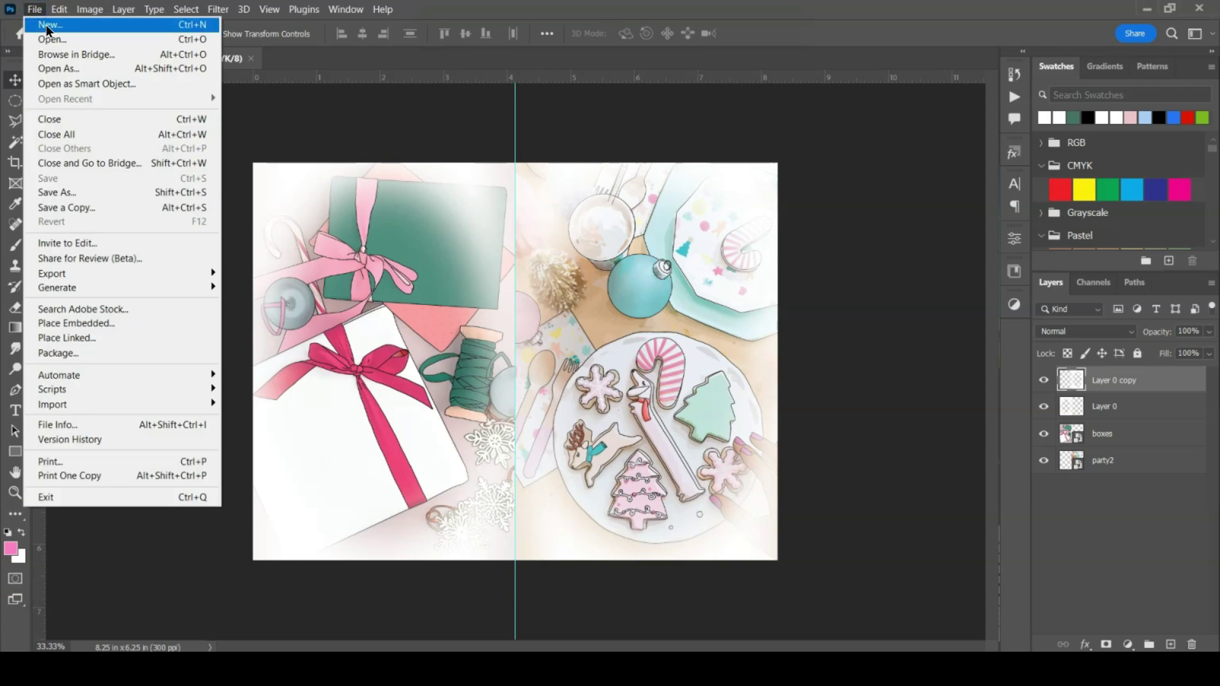
click(49, 25)
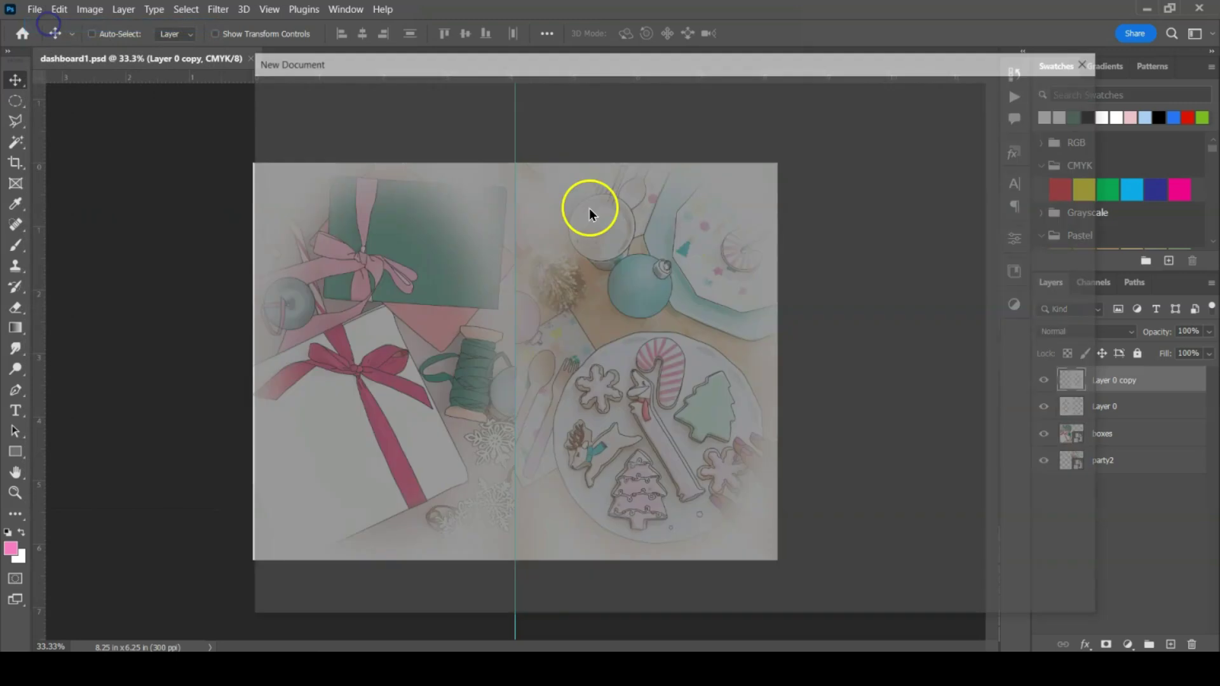
drag(909, 201, 861, 211)
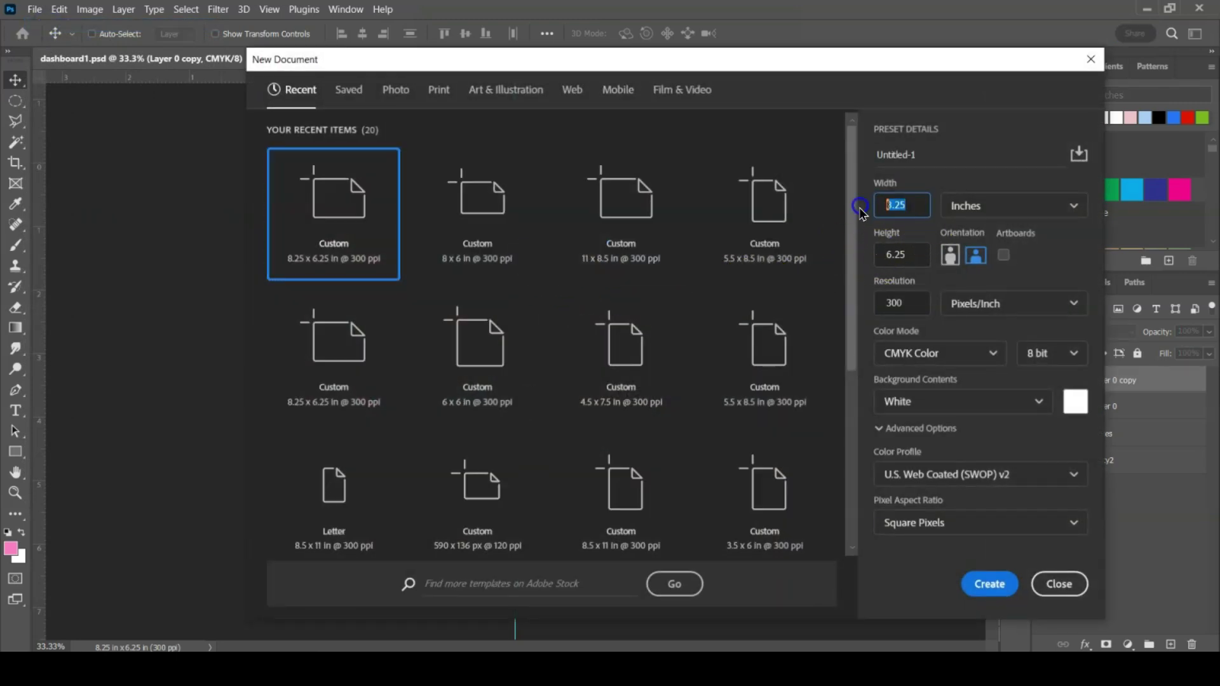
text(8.)
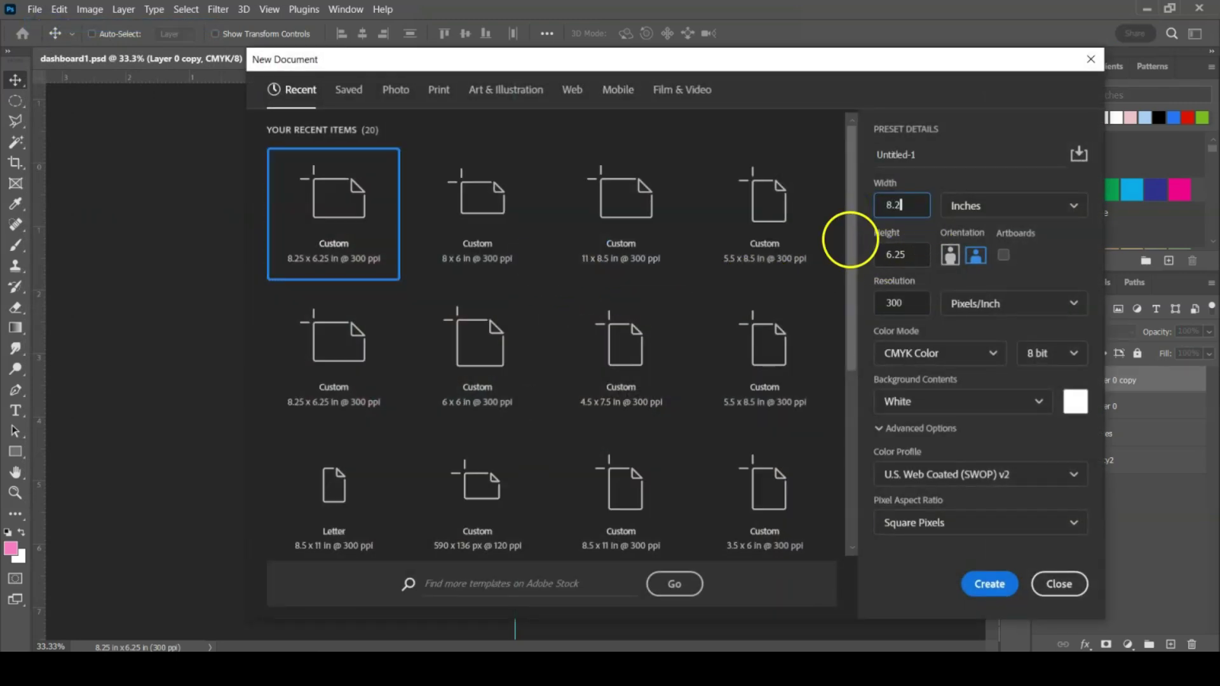
click(920, 255)
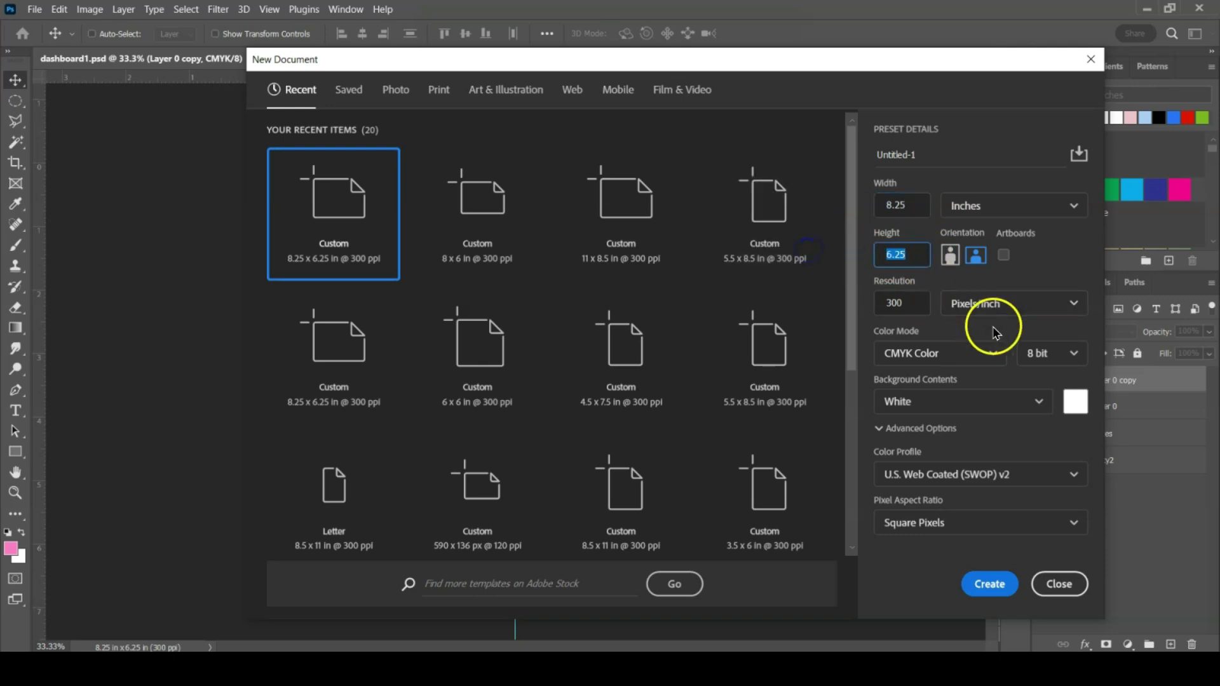
click(927, 359)
click(927, 359)
click(928, 359)
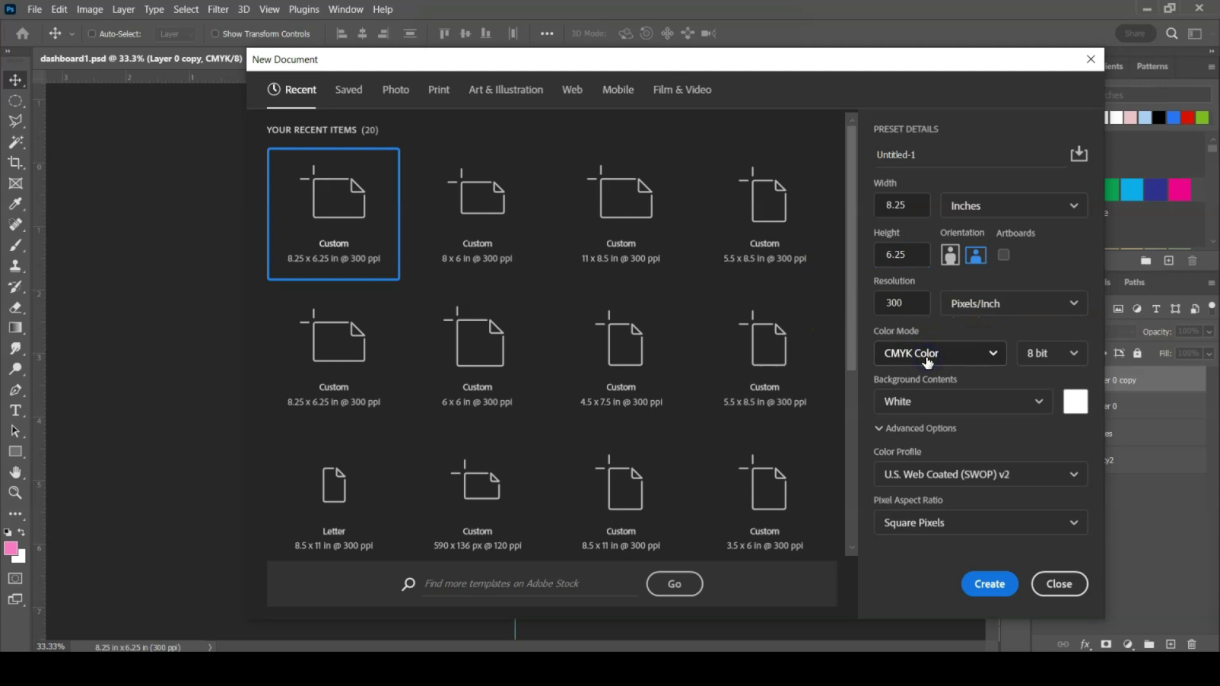
click(965, 585)
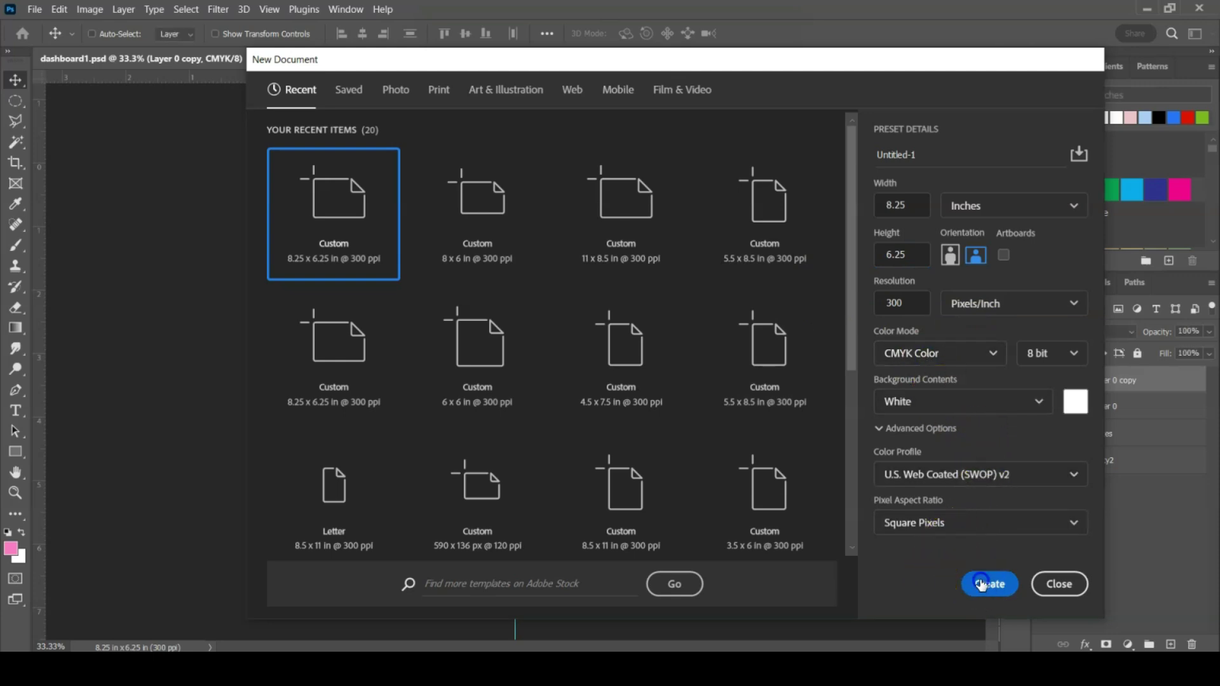
drag(33, 220, 511, 186)
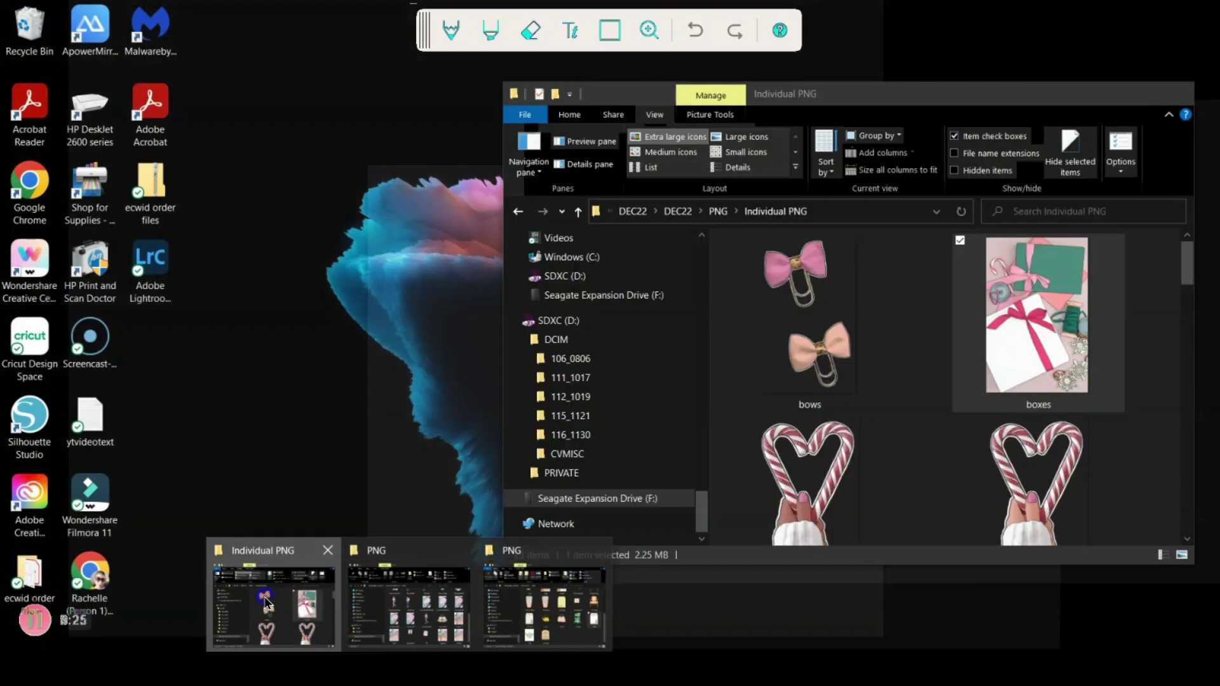
Place the cozy image from the Individual PNG folder into the new document at its default size
click(265, 594)
scroll(925, 449, down, 12)
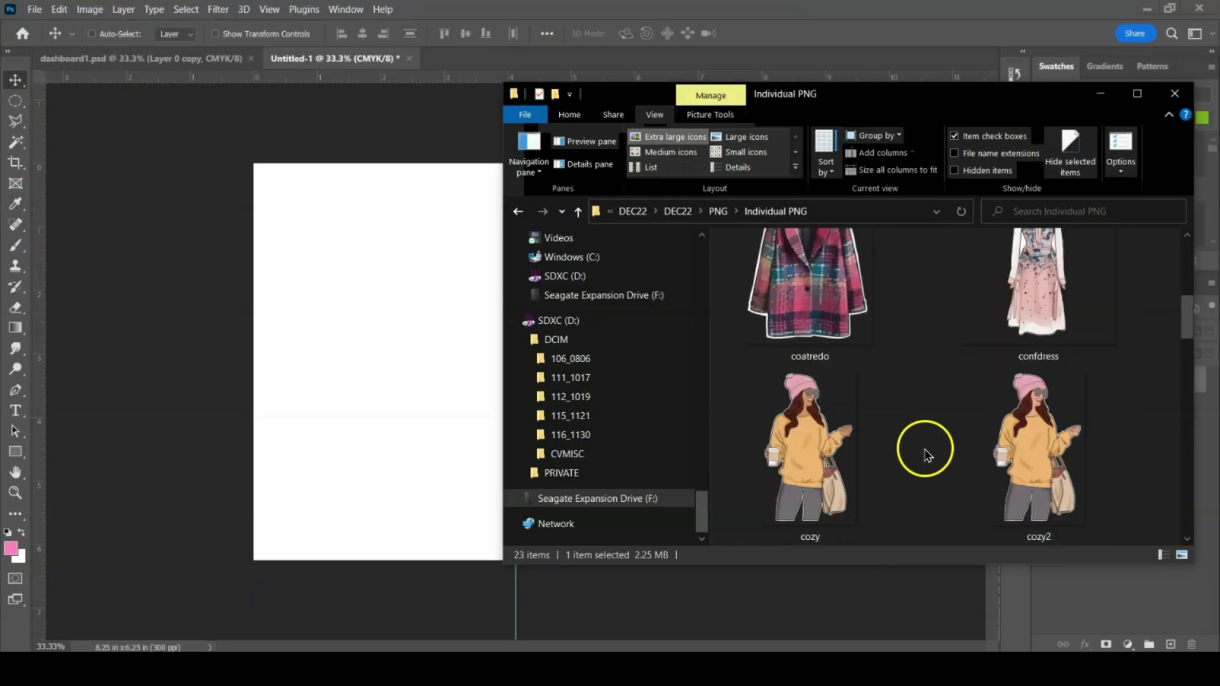
scroll(920, 455, up, 1)
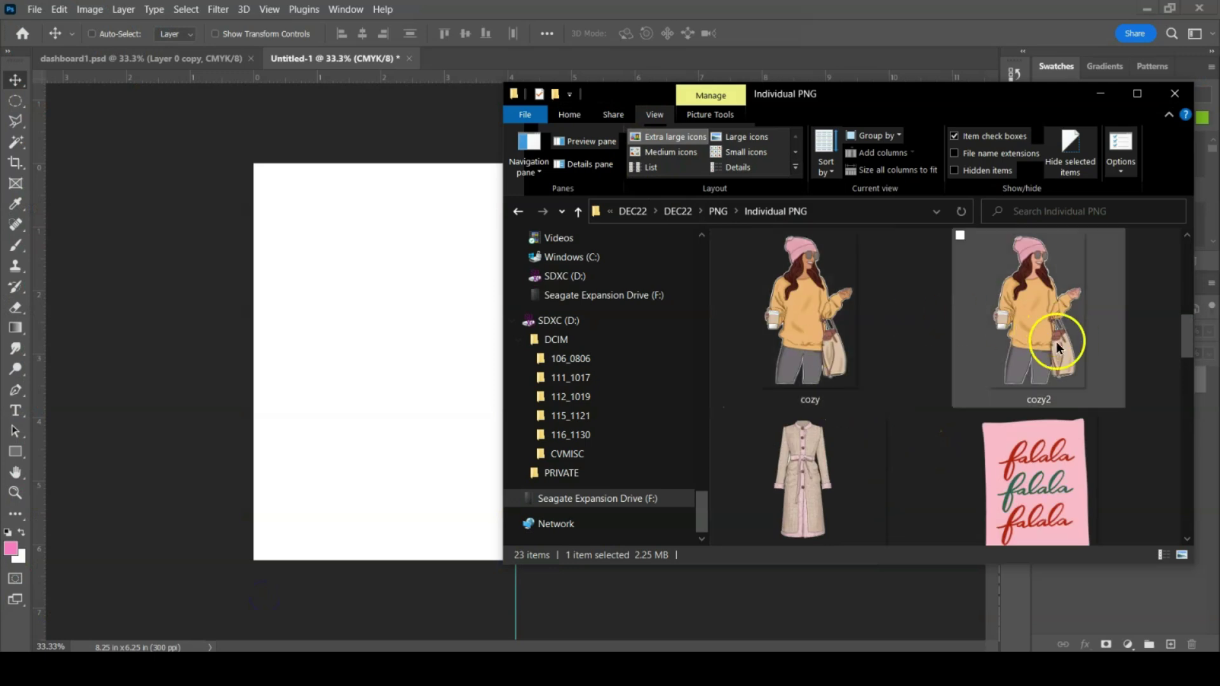
drag(802, 335, 389, 348)
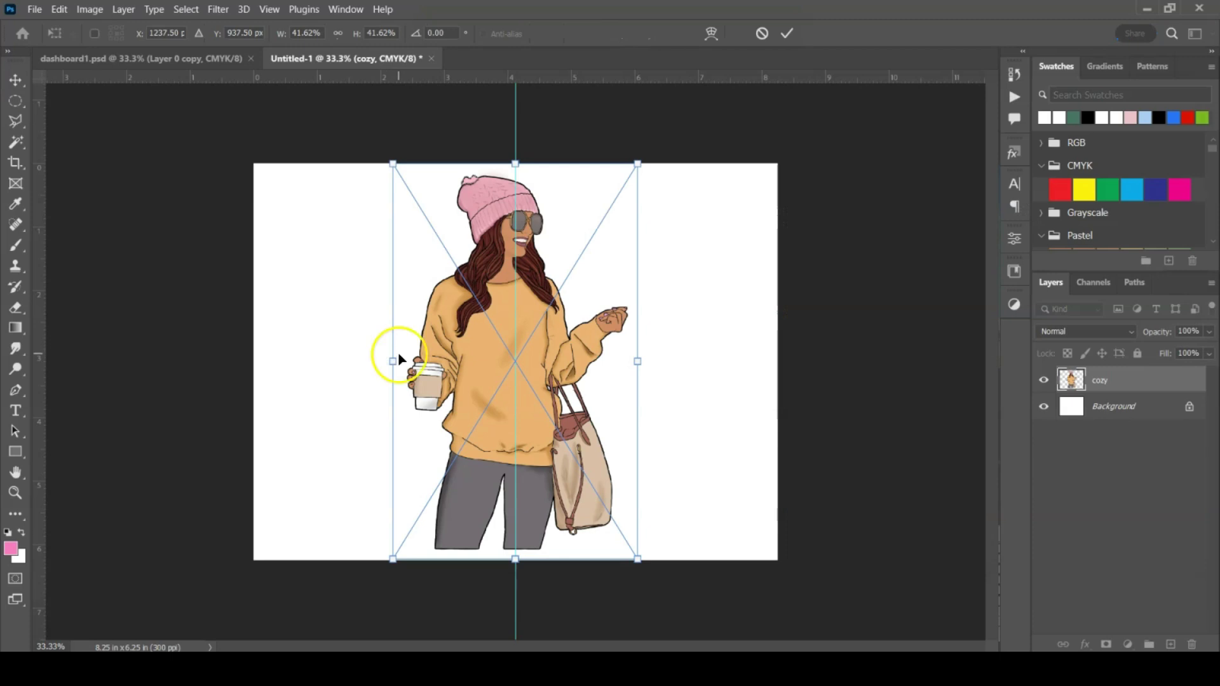
key(Return)
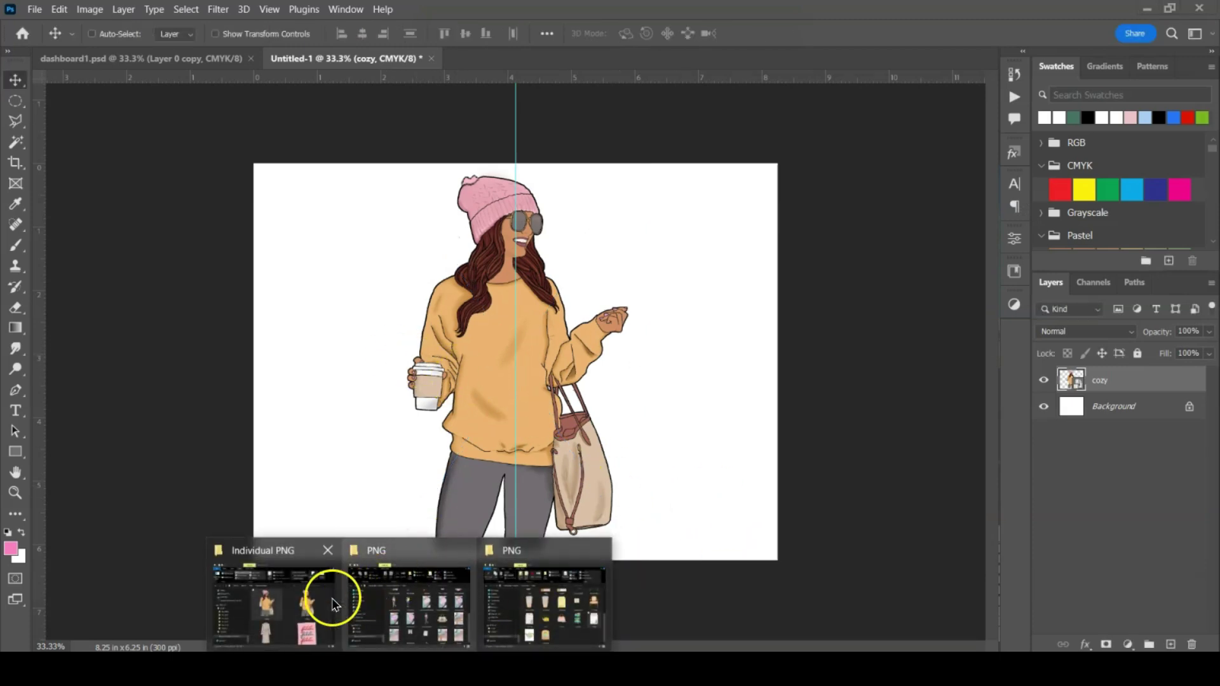
Place the merry lettering image from the Individual PNG folder above the cozy layer
click(294, 603)
scroll(768, 372, down, 3)
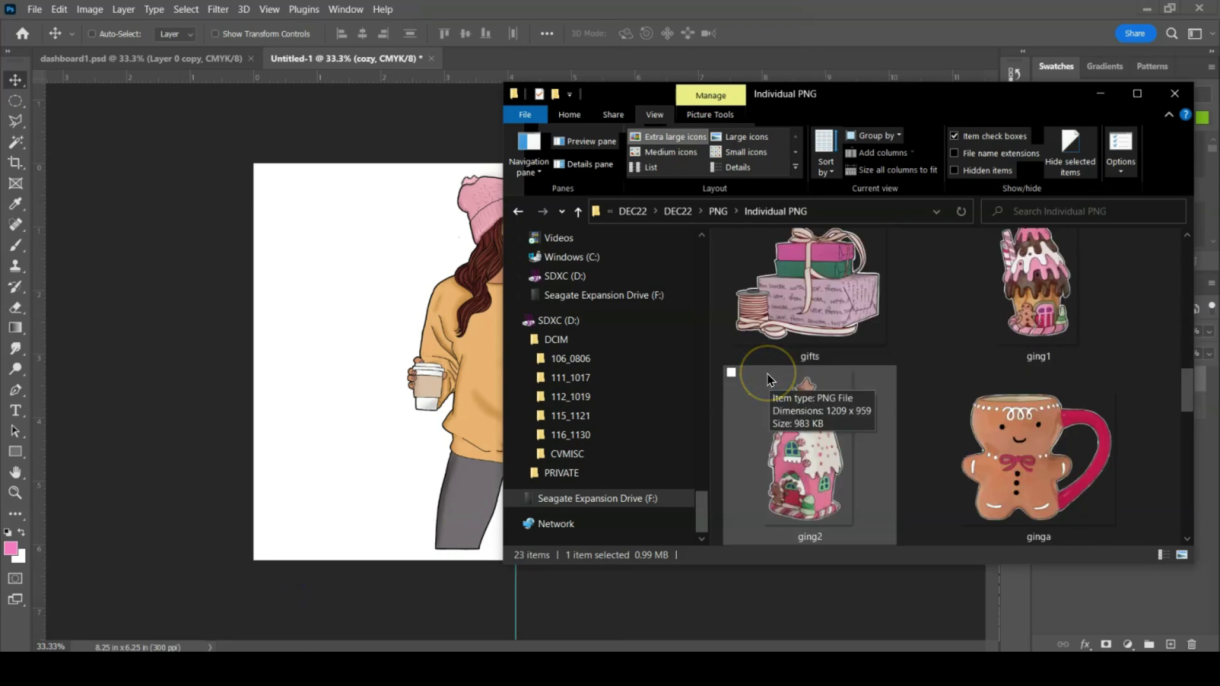
scroll(767, 372, down, 3)
scroll(767, 372, down, 3)
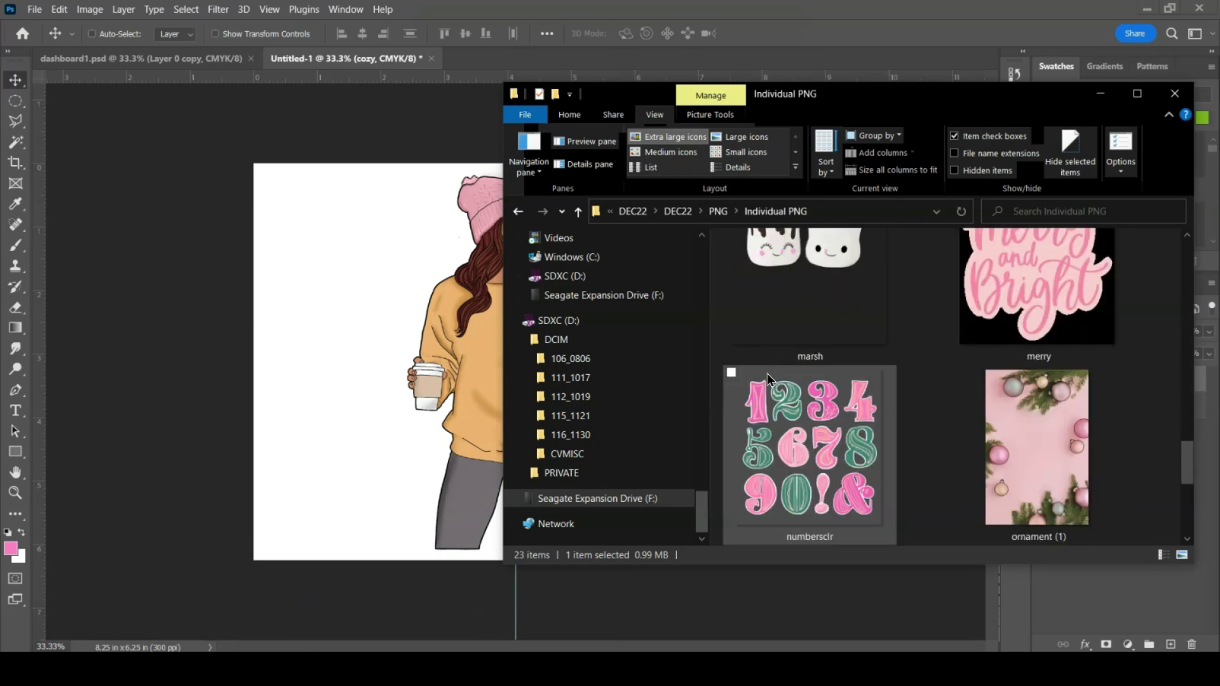
scroll(768, 372, up, 1)
click(1043, 303)
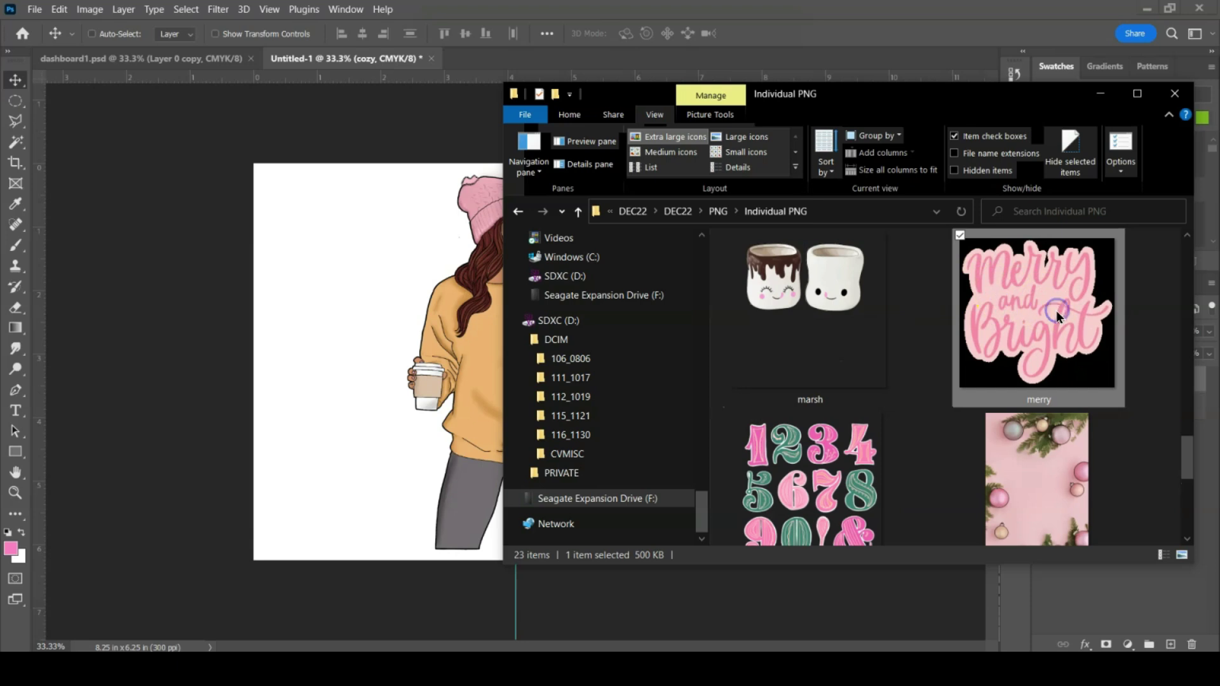
drag(1055, 314, 357, 292)
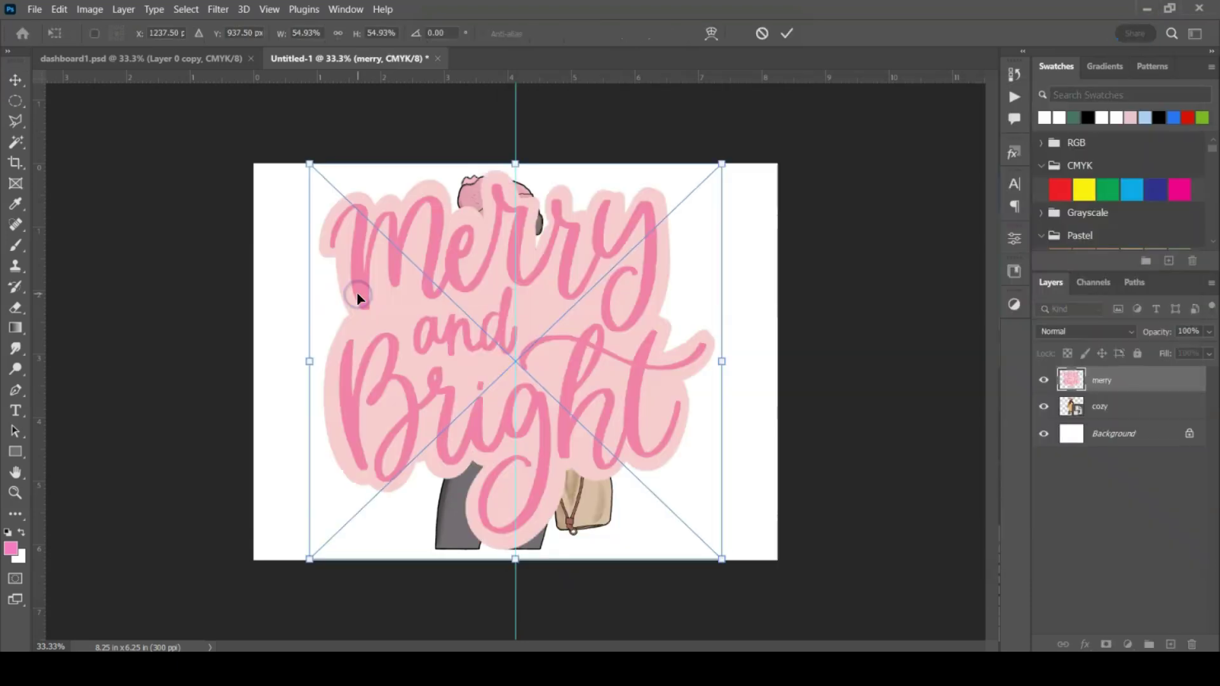
key(Return)
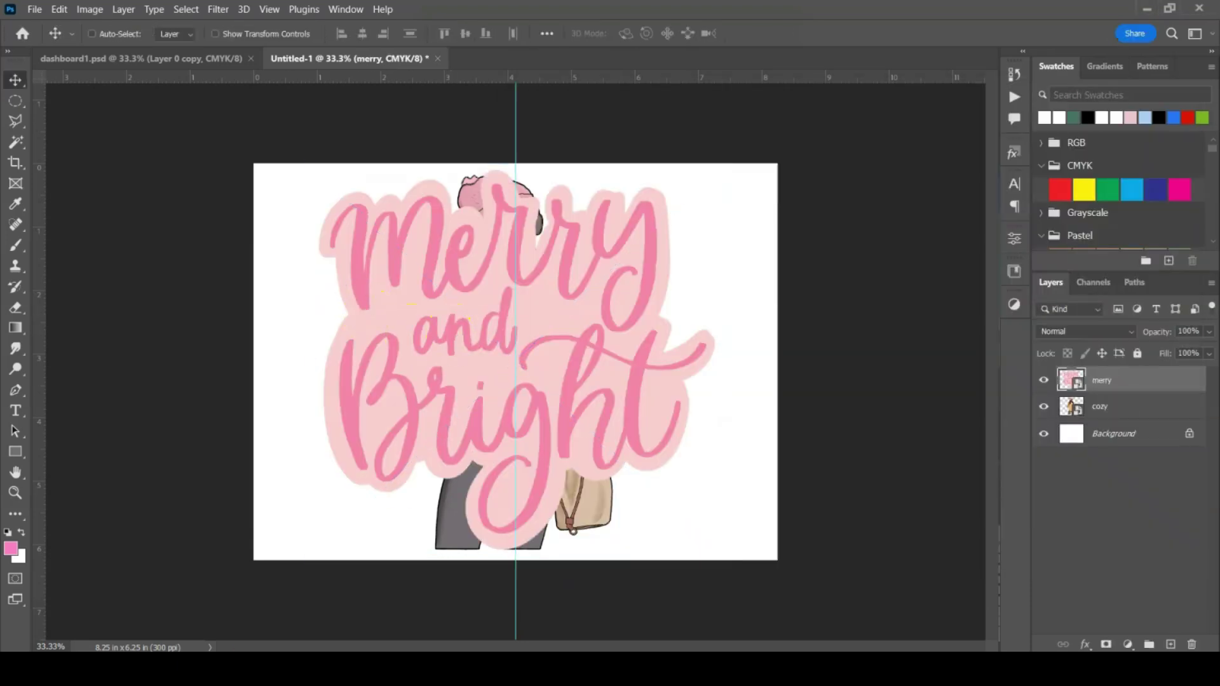
Place the ornament (1) image from the Individual PNG folder on top of the other layers
click(272, 621)
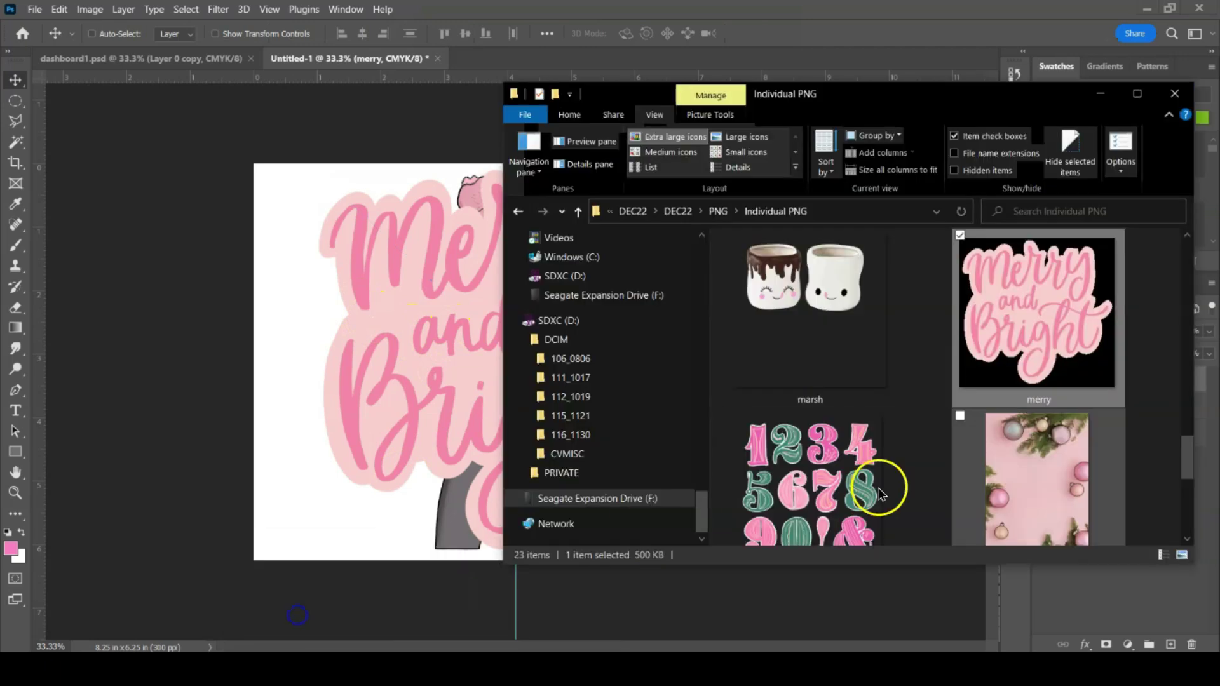
click(1005, 481)
scroll(1085, 478, down, 1)
drag(999, 448, 337, 349)
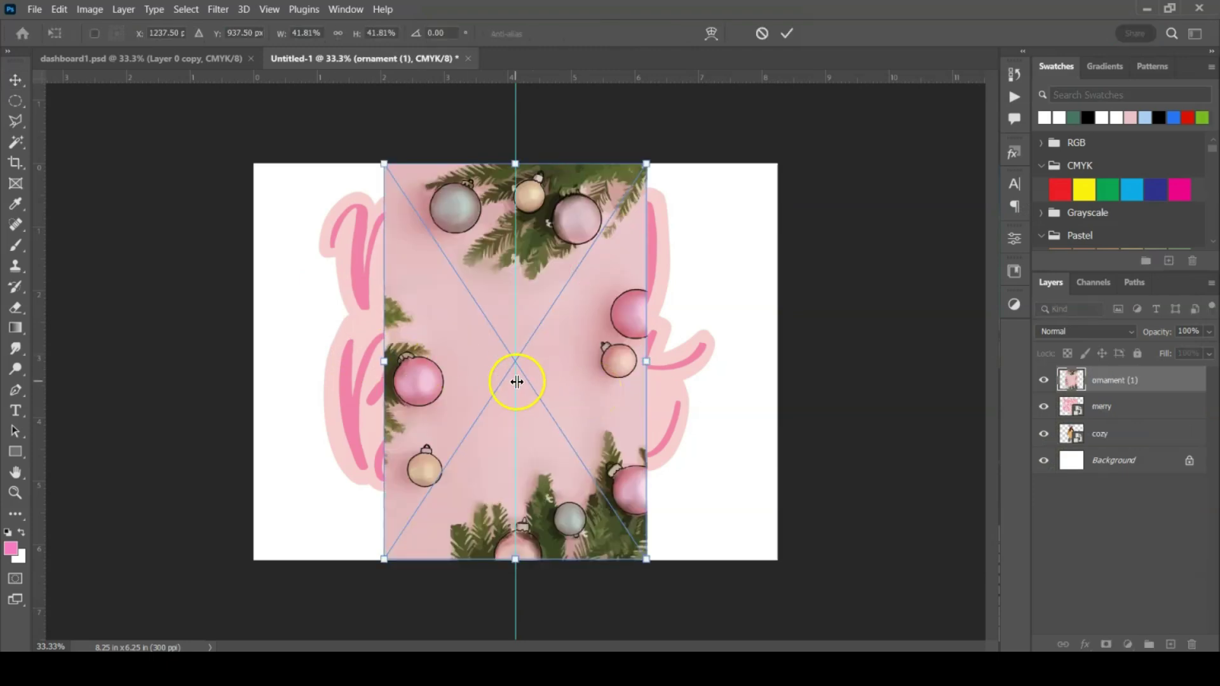
key(Return)
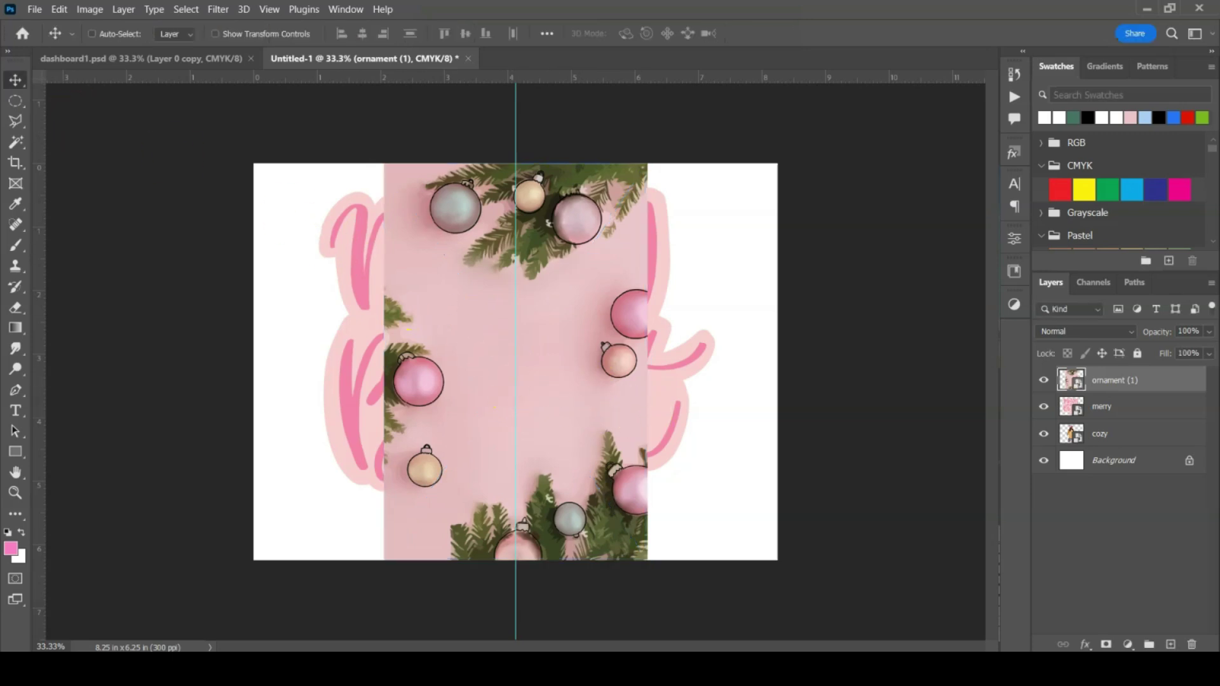
Flip the ornament (1) layer vertically and horizontally
click(59, 10)
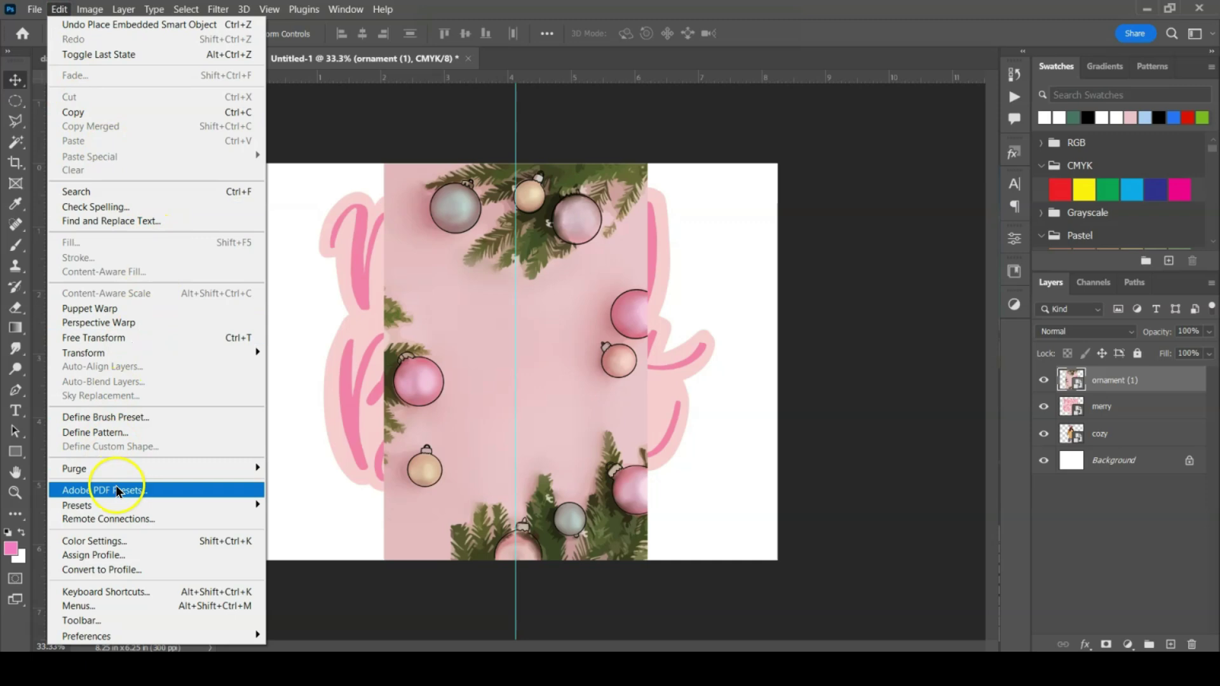
mouse_move(128, 352)
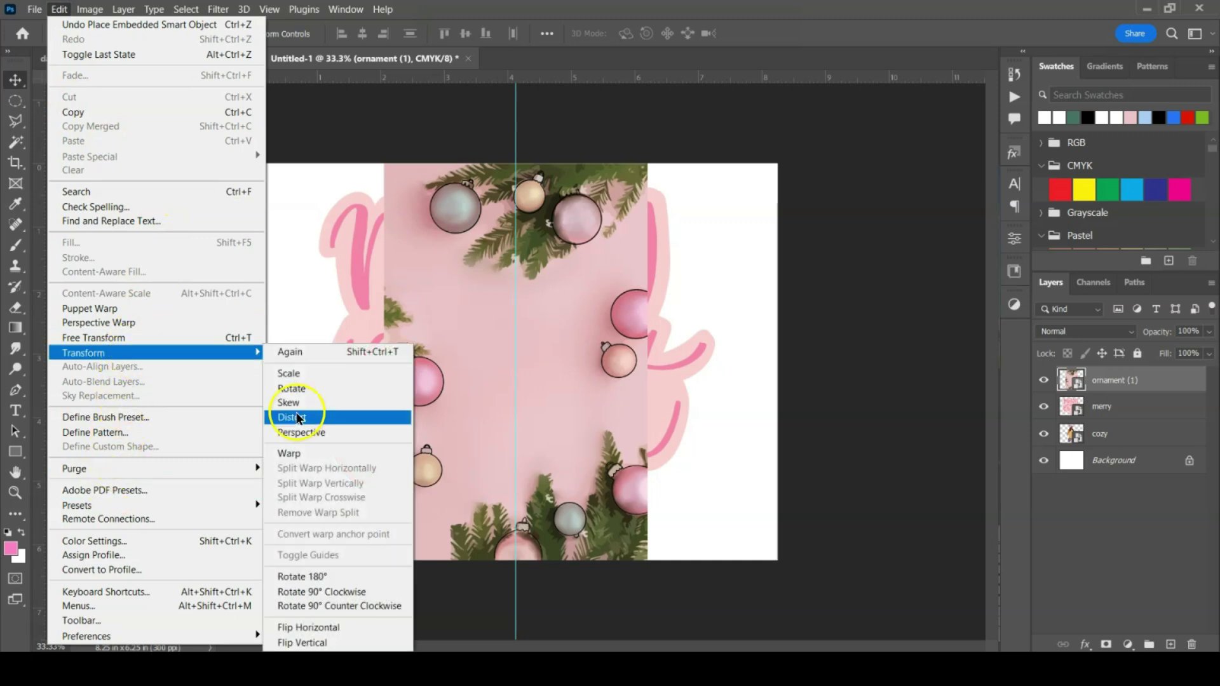
click(304, 642)
click(57, 10)
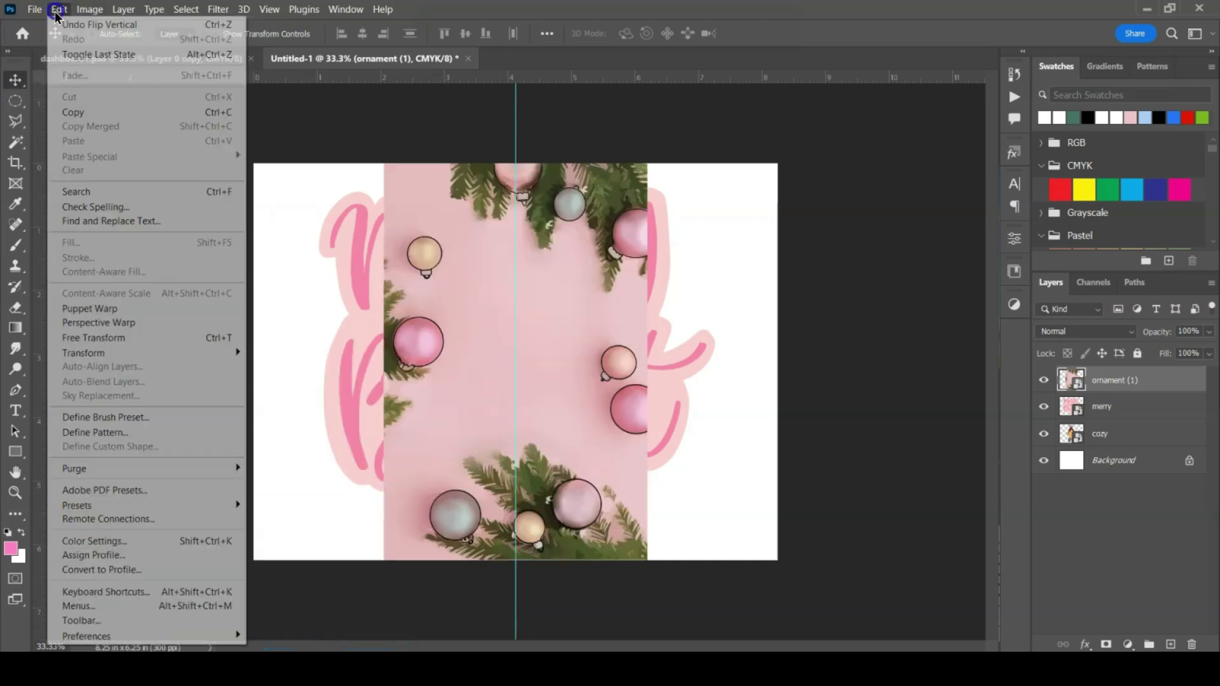
mouse_move(101, 352)
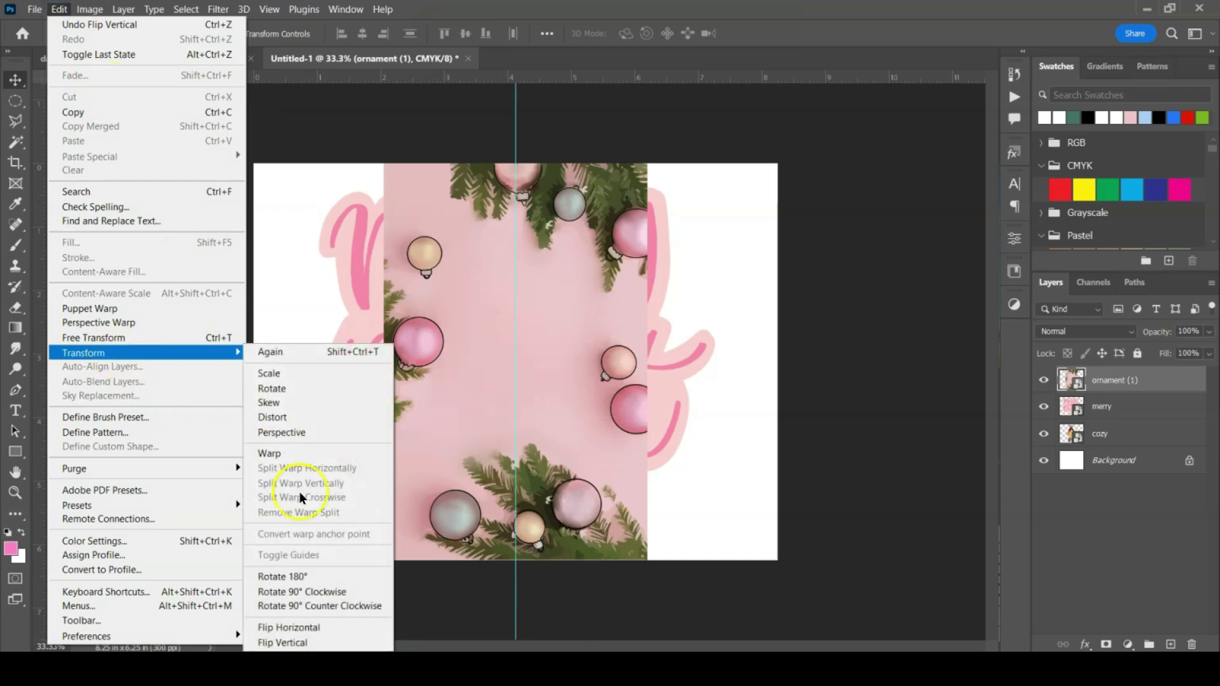
click(299, 628)
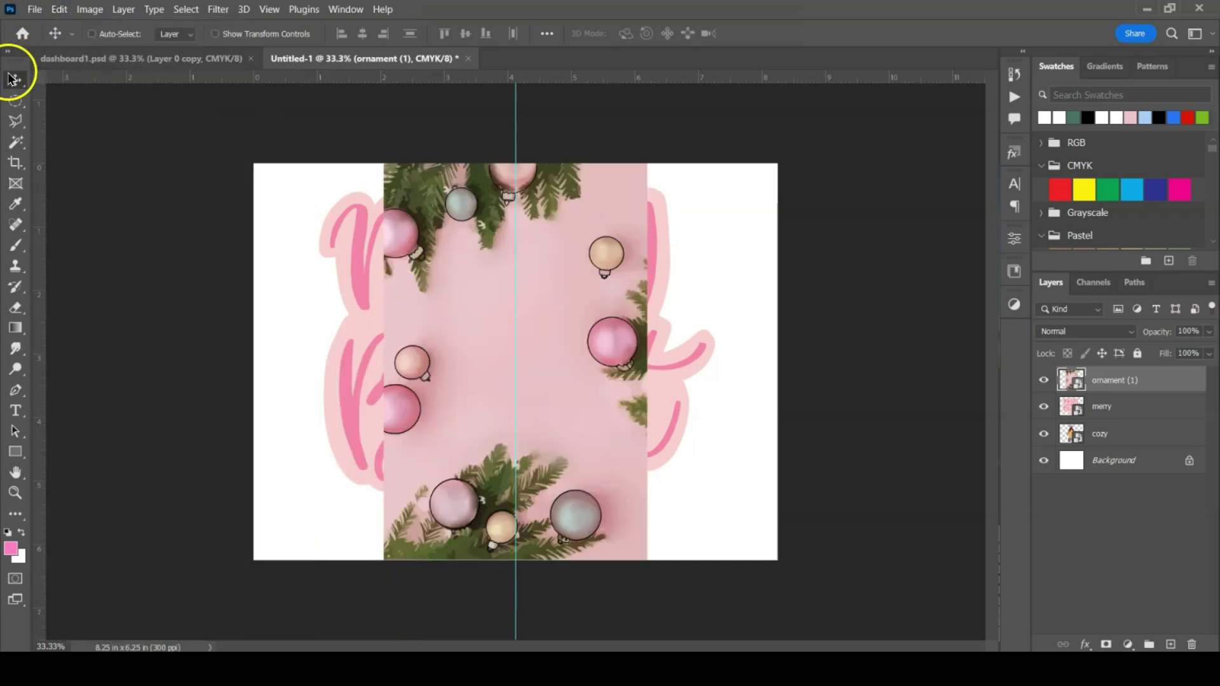
Move the ornament (1) image onto the right half of the canvas, flush with the guide, and place its layer directly above Background
drag(407, 212, 554, 214)
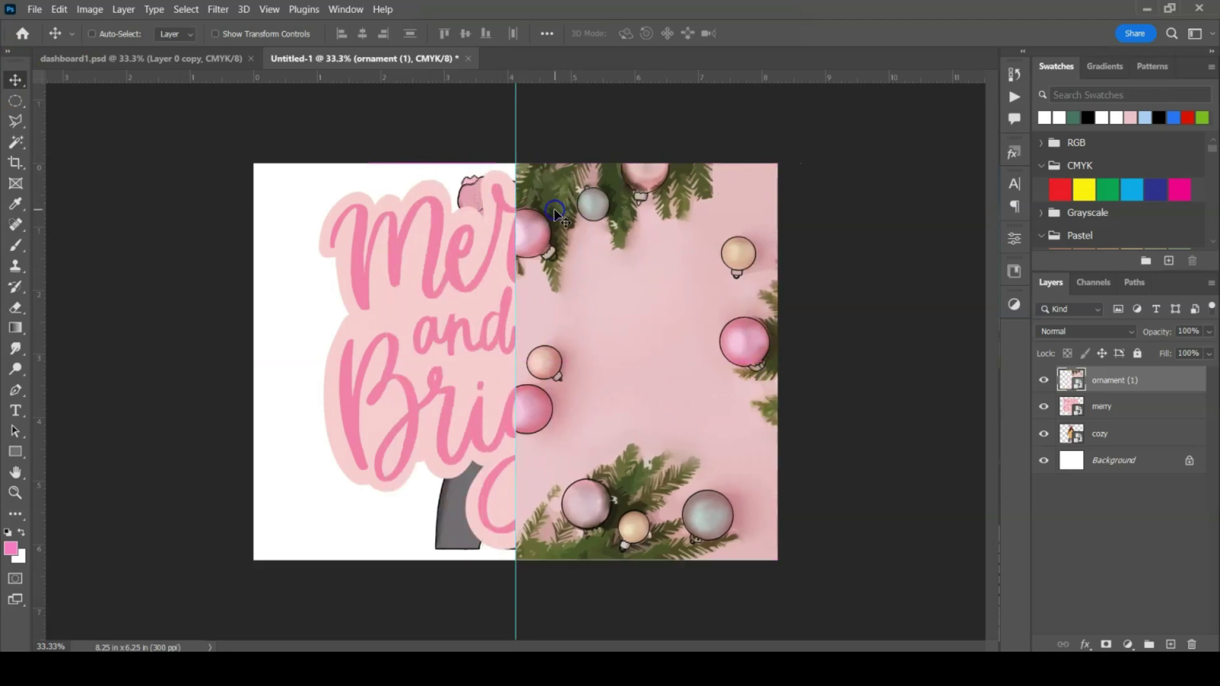
drag(1138, 383, 1127, 450)
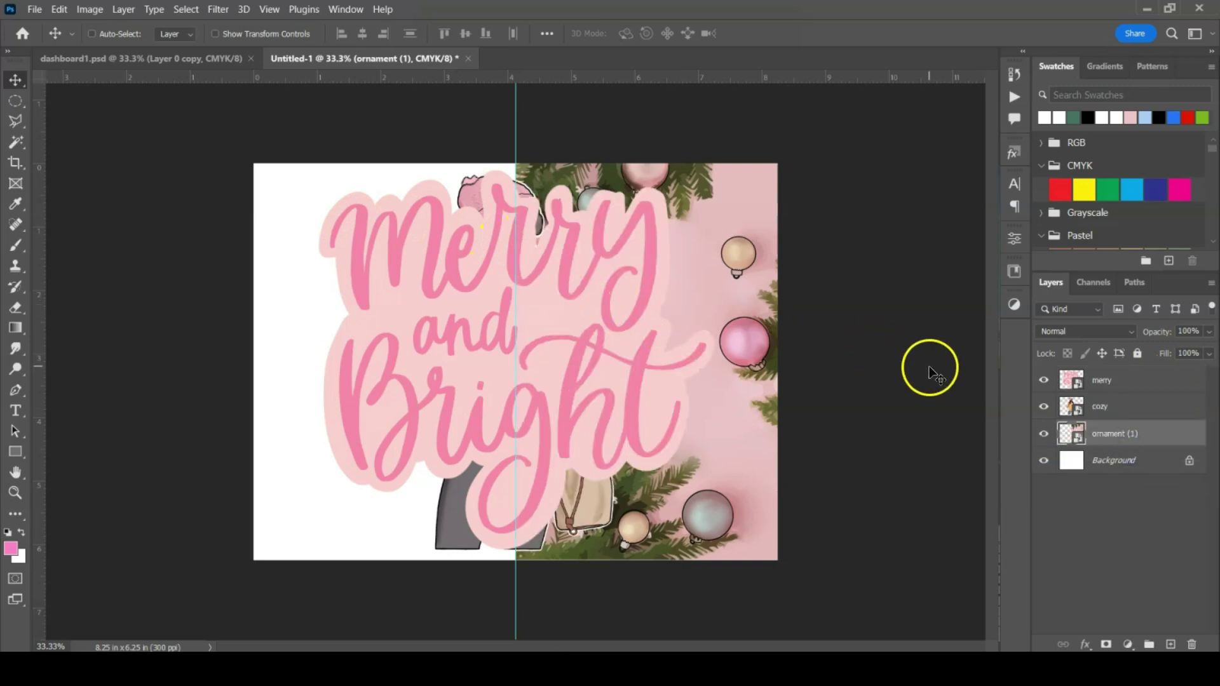
Convert the merry smart object to a regular layer
click(1091, 386)
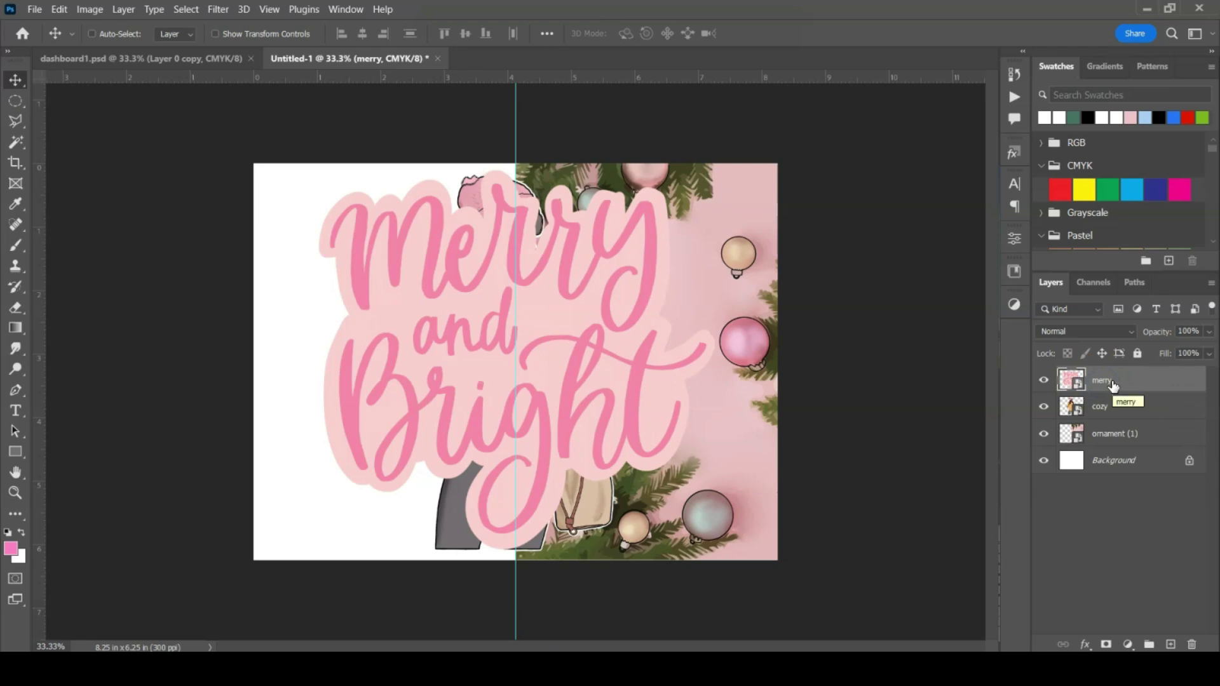
right_click(1111, 383)
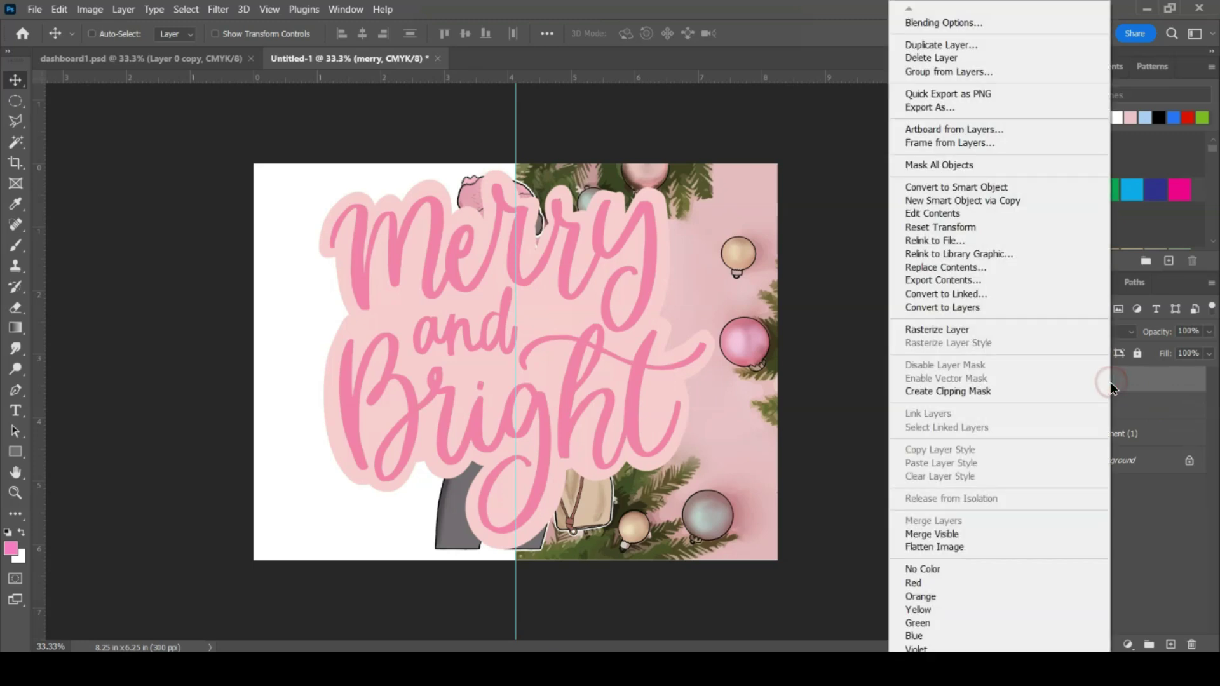
click(933, 307)
click(610, 263)
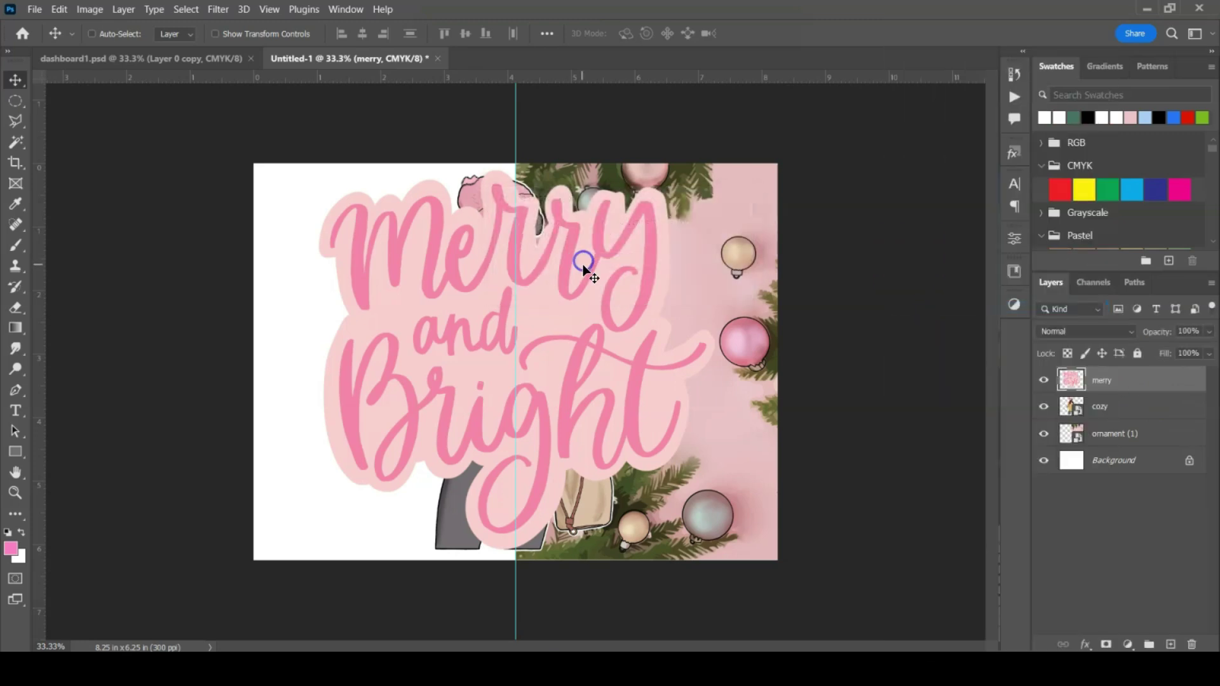
click(622, 303)
Select the light pink backing around the Merry and Bright lettering with the Magic Wand, delete it, and deselect
click(19, 141)
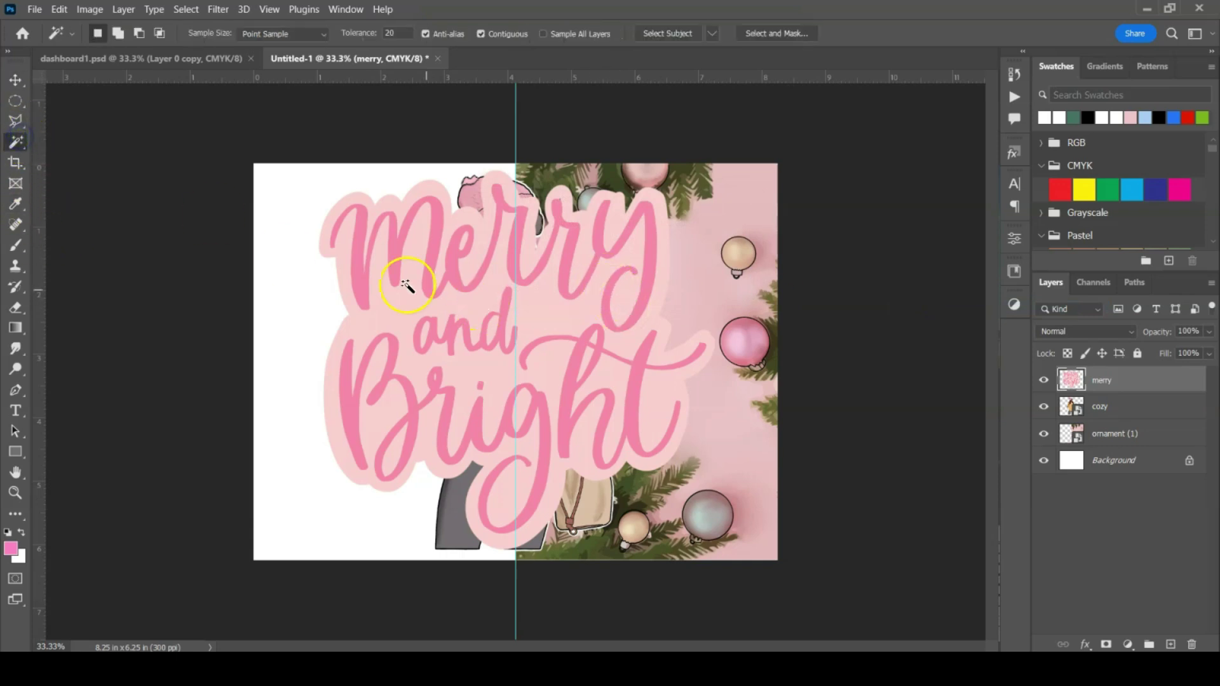
click(402, 304)
click(17, 143)
click(423, 264)
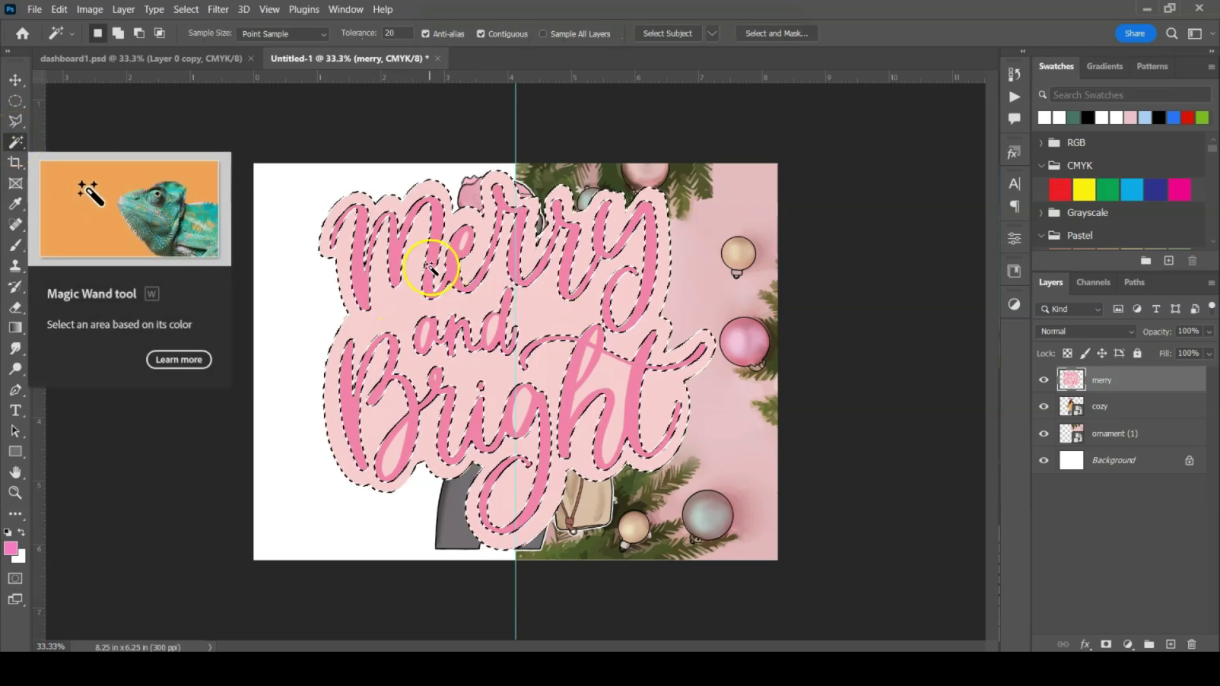
shift+click(398, 329)
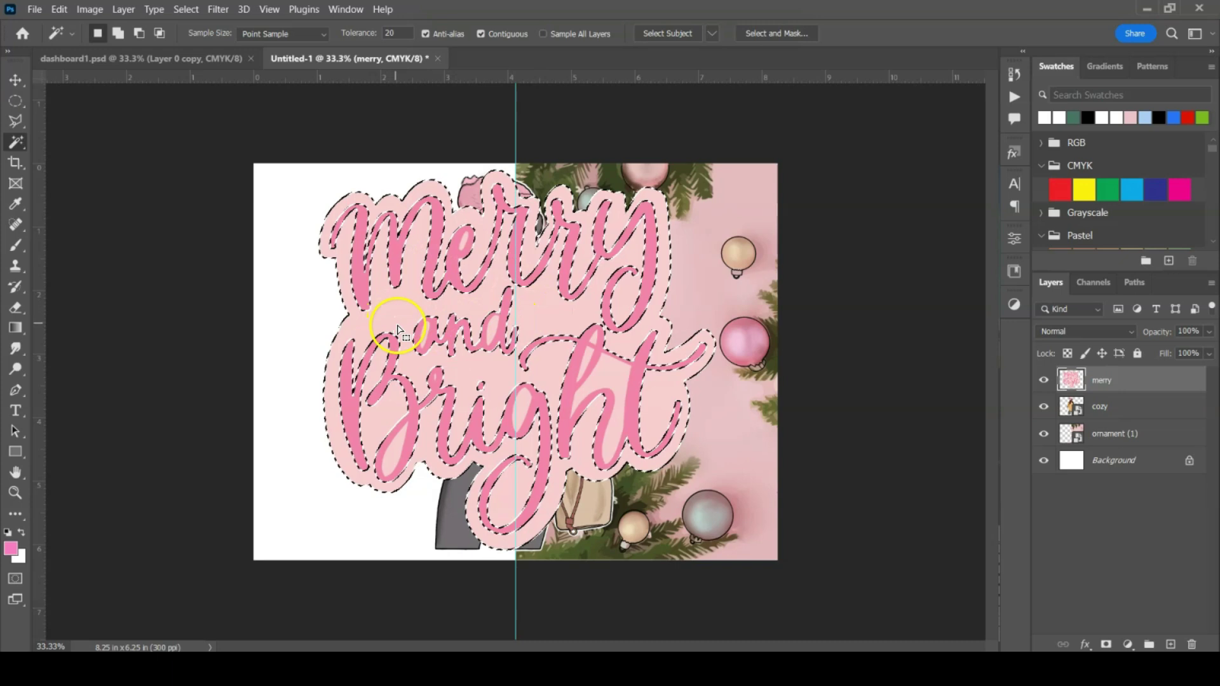
key(Delete)
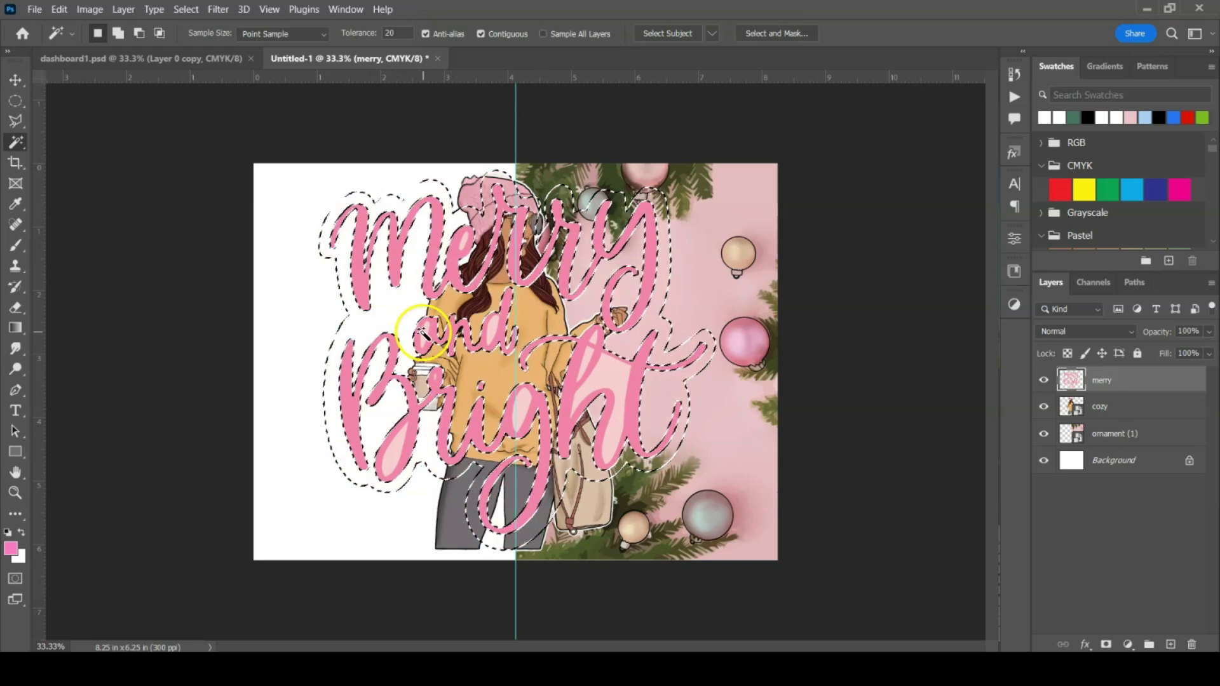
key(Delete)
key(ctrl+d)
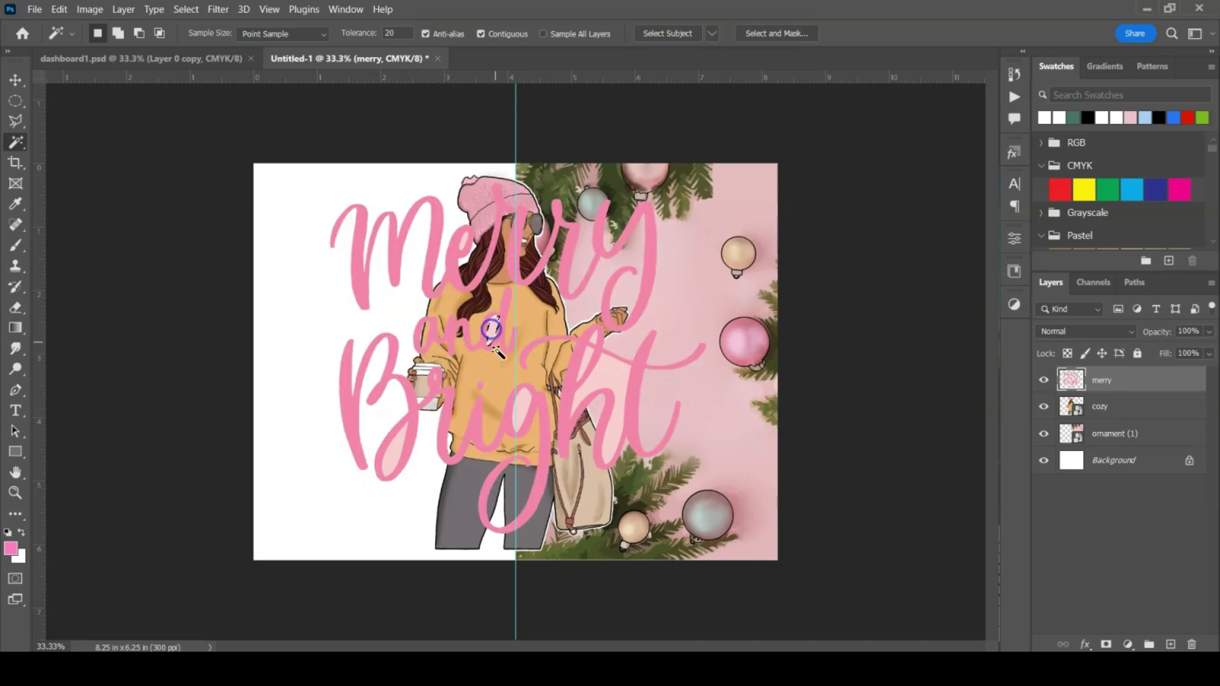
Remove the leftover light pink fills enclosed by the Merry and Bright letters with the Magic Wand, and deselect
click(522, 409)
click(397, 446)
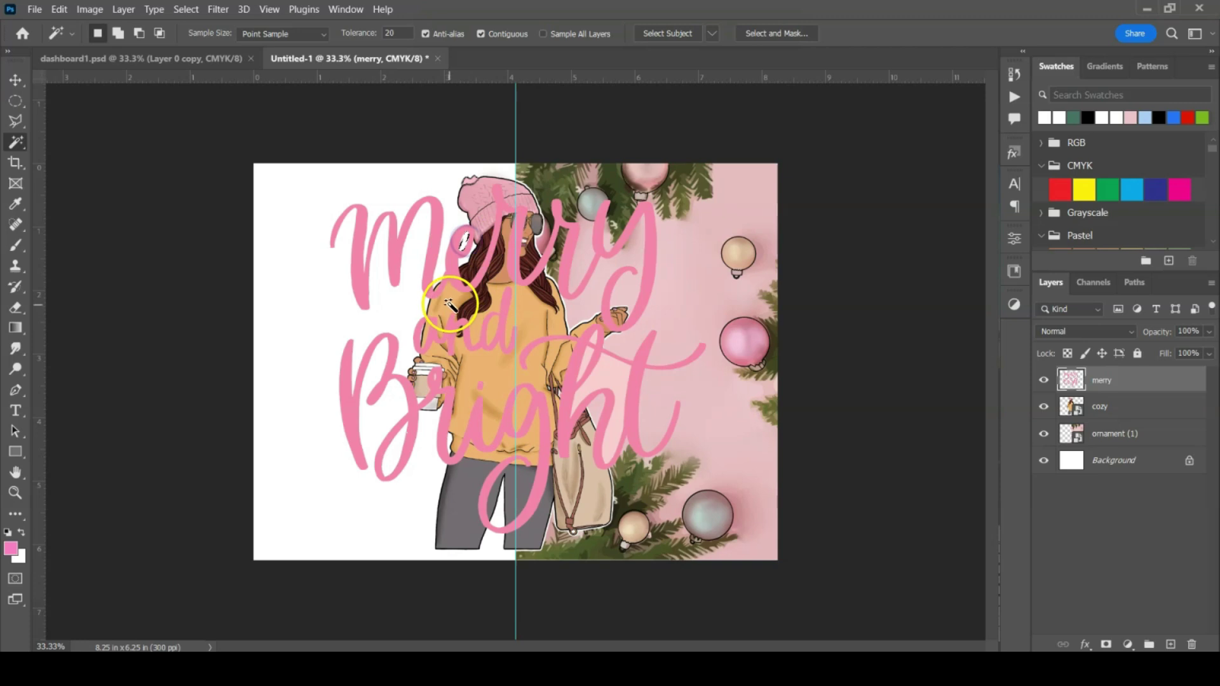
click(435, 378)
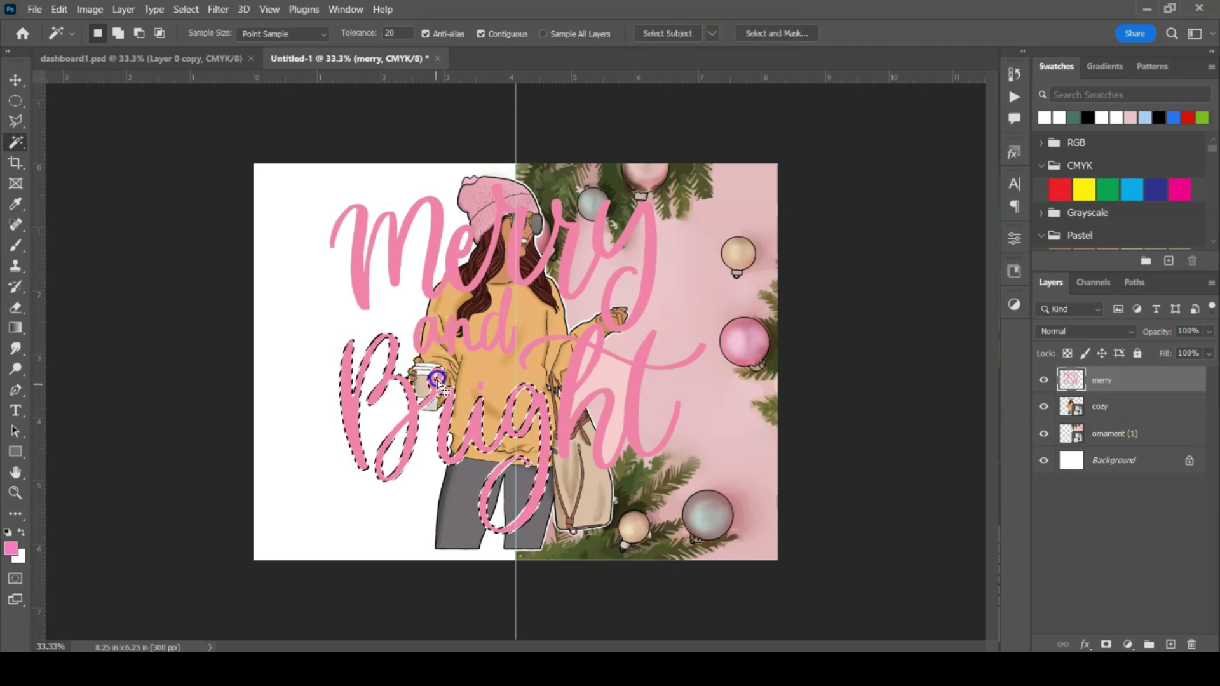
key(ctrl+plus)
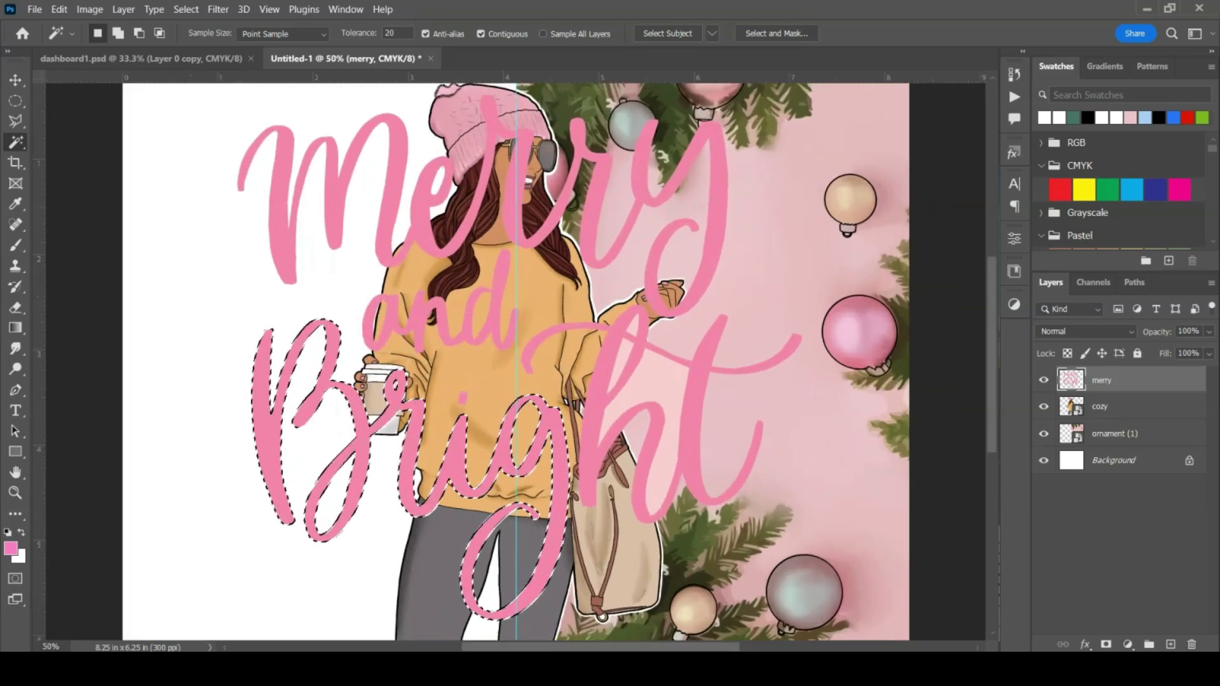
click(360, 385)
click(357, 382)
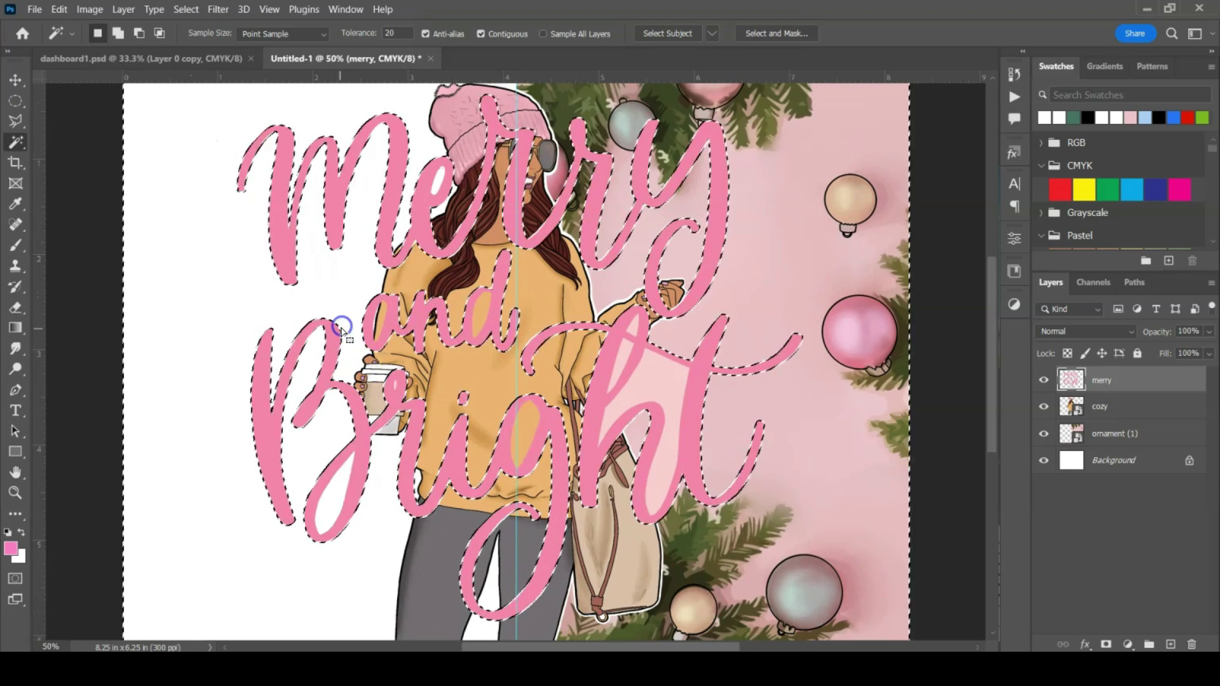
click(396, 385)
key(ctrl+d)
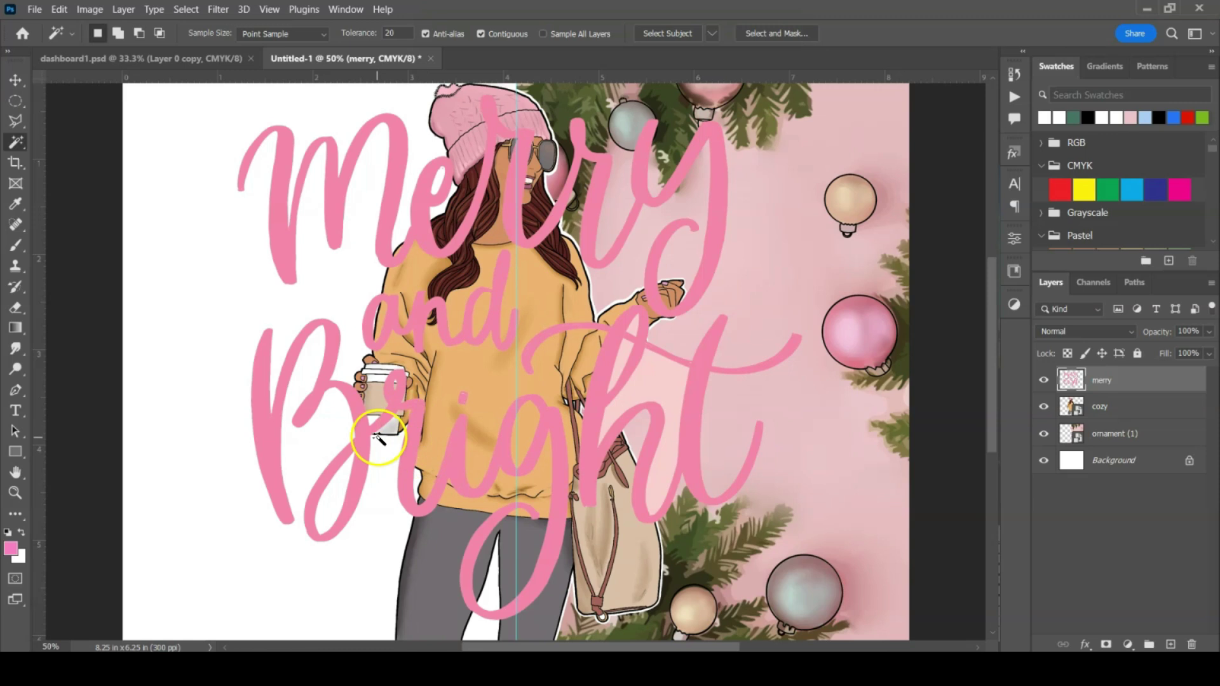
key(ctrl+minus)
key(ctrl+minus)
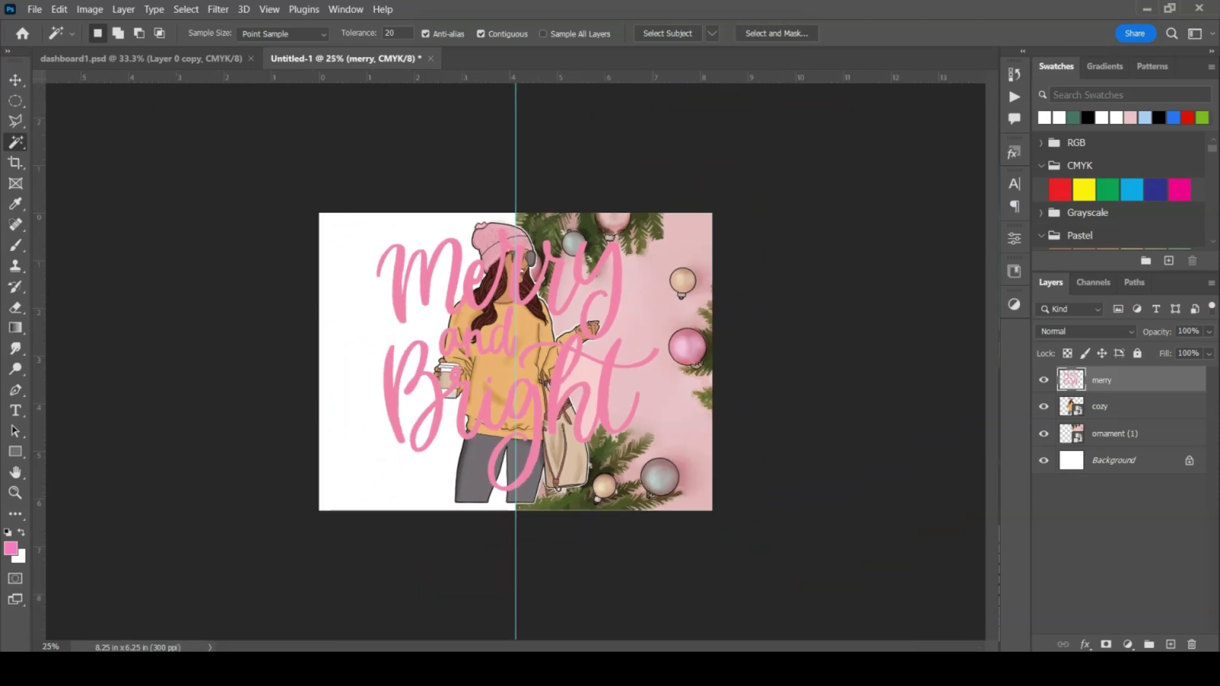
click(31, 9)
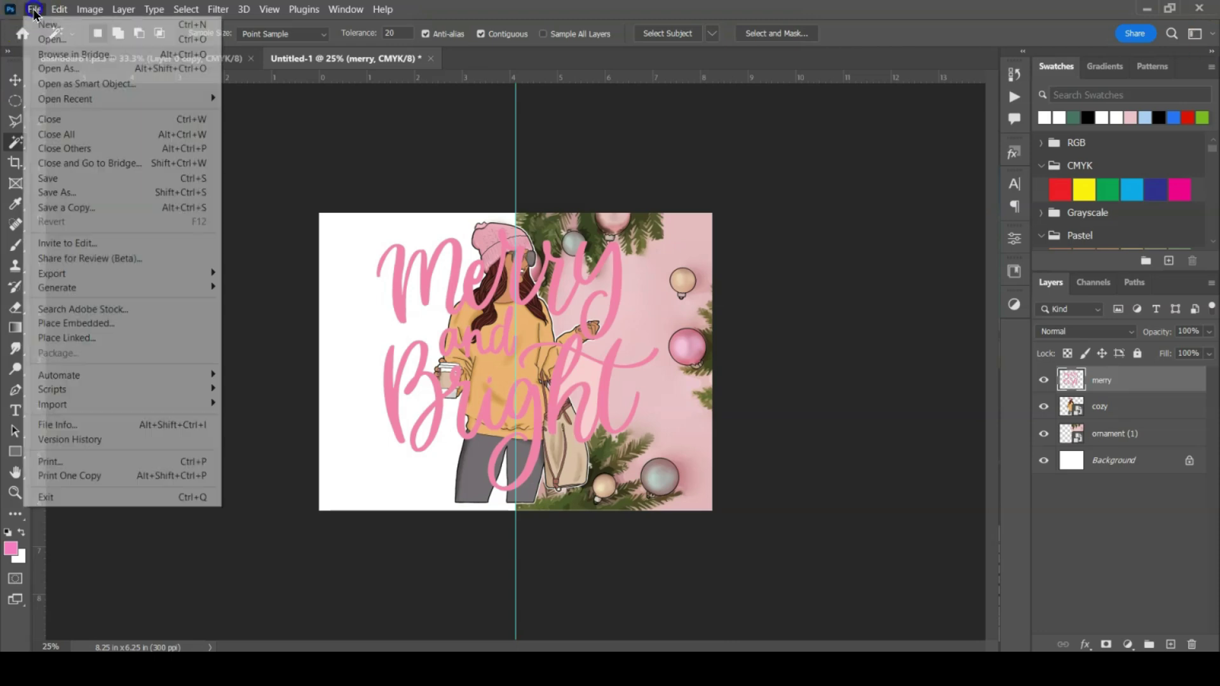
click(45, 40)
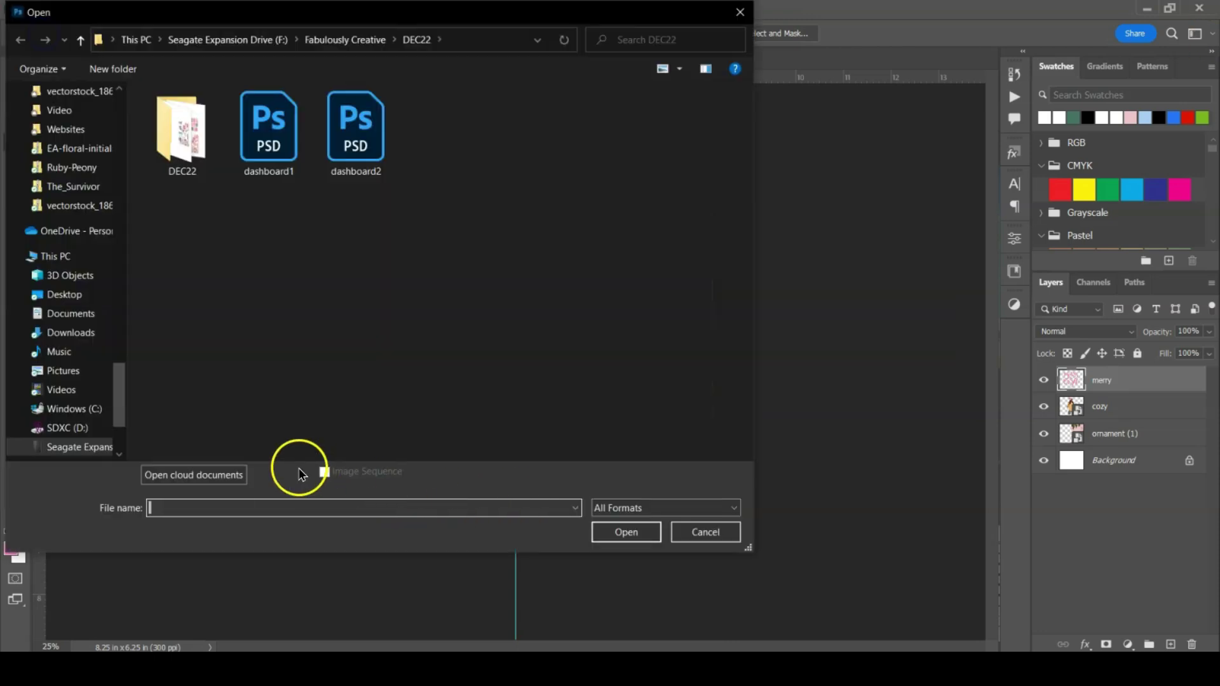
click(699, 532)
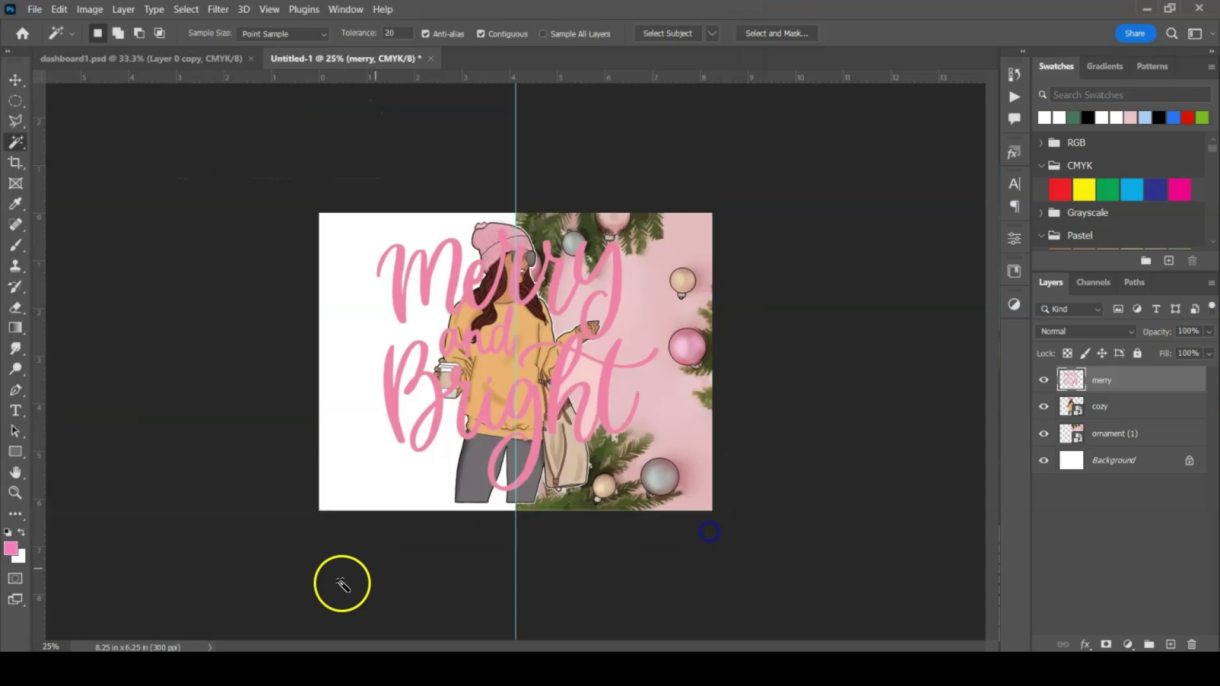
Switch to File Explorer and place the gifts image from the Individual PNG folder into the dashboard document
mouse_move(406, 667)
click(296, 620)
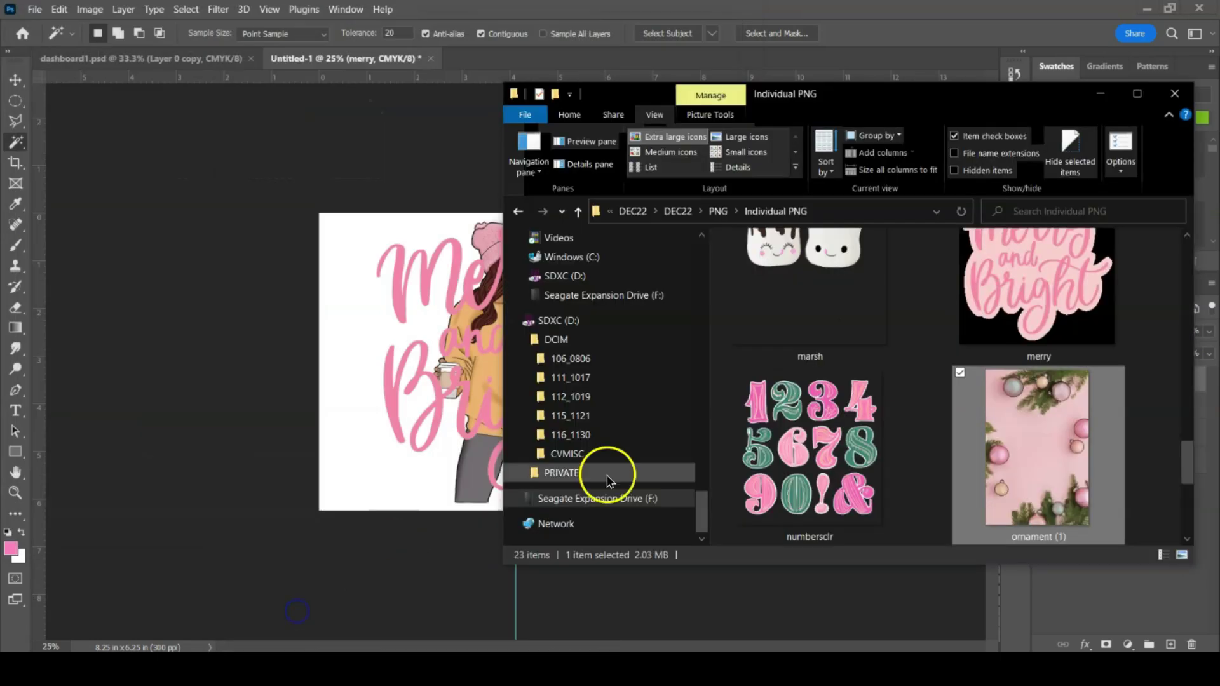
scroll(770, 446, down, 3)
scroll(770, 447, up, 5)
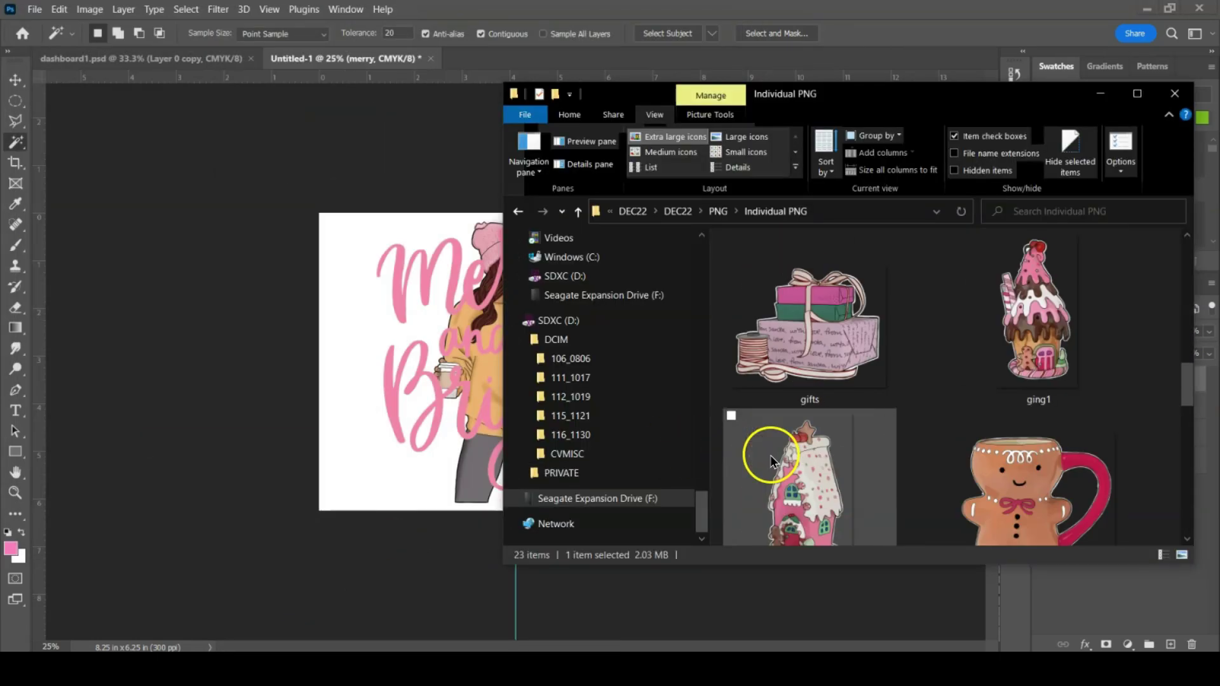
click(836, 372)
drag(809, 353, 424, 372)
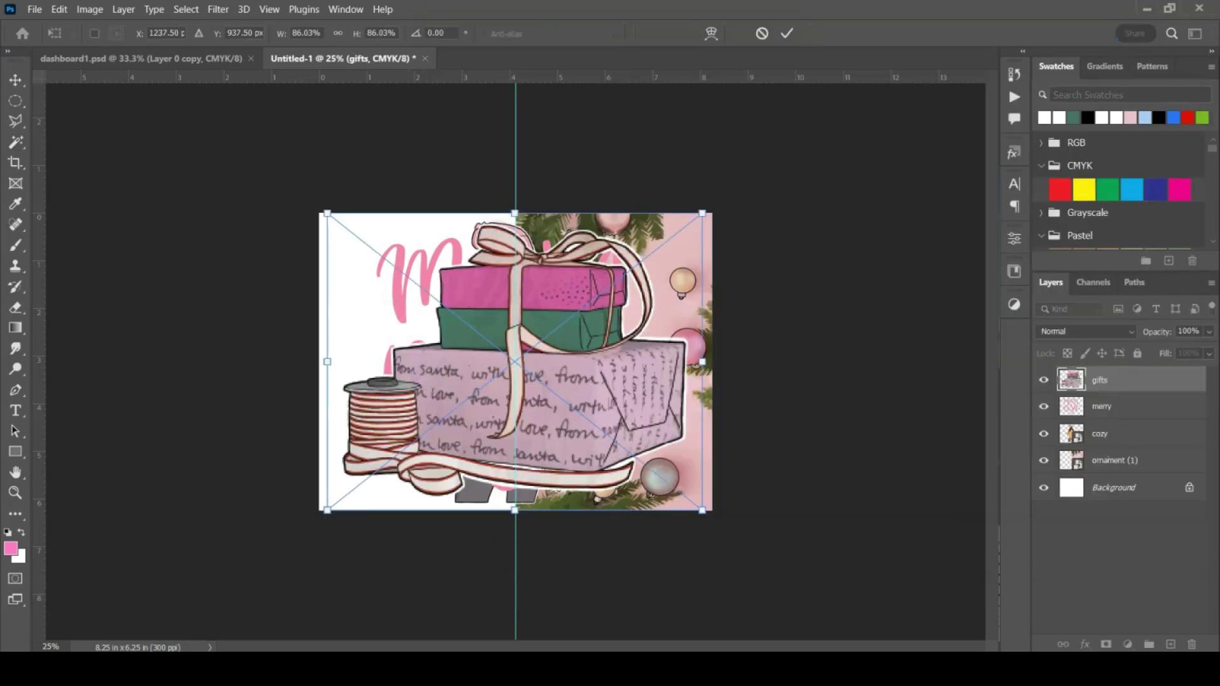
key(Return)
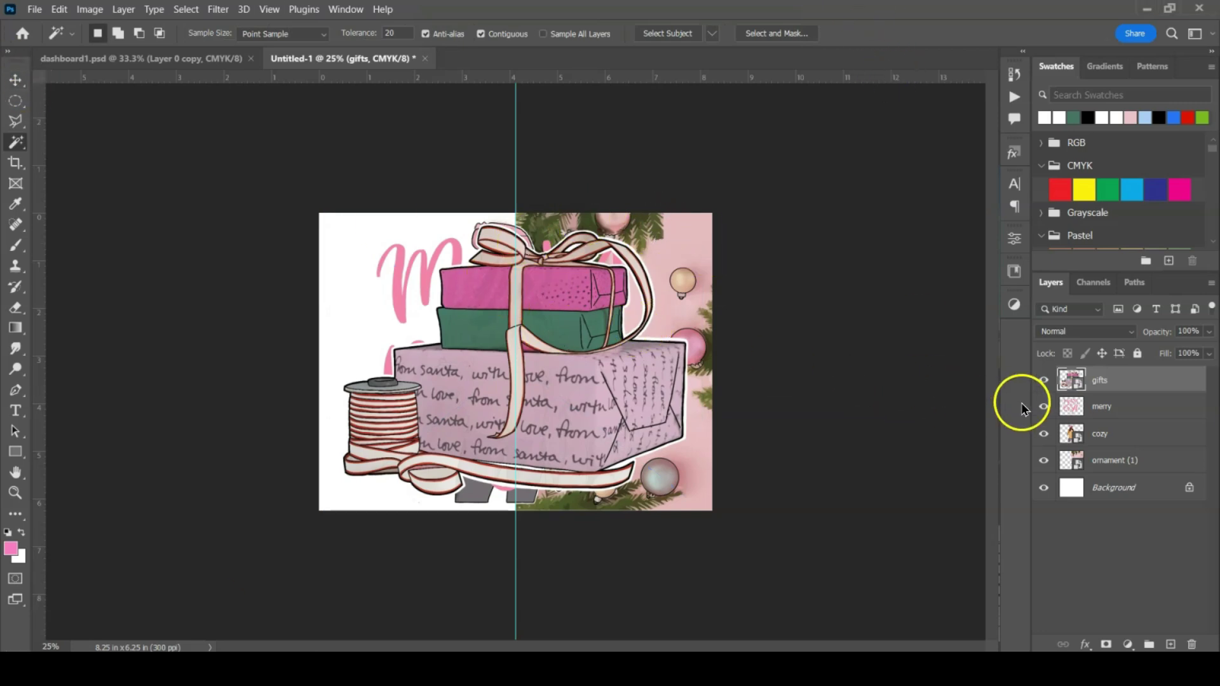
Scale the gifts layer down toward the lower-left corner of the canvas
key(ctrl+t)
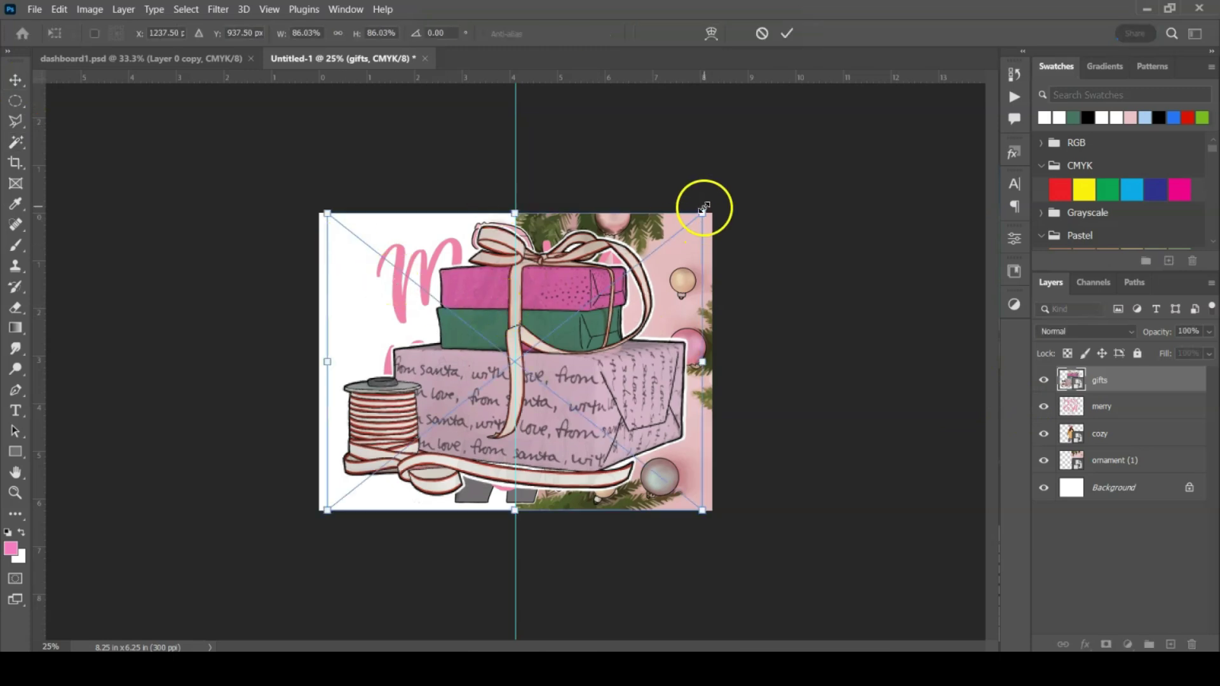
drag(703, 214, 500, 368)
key(Return)
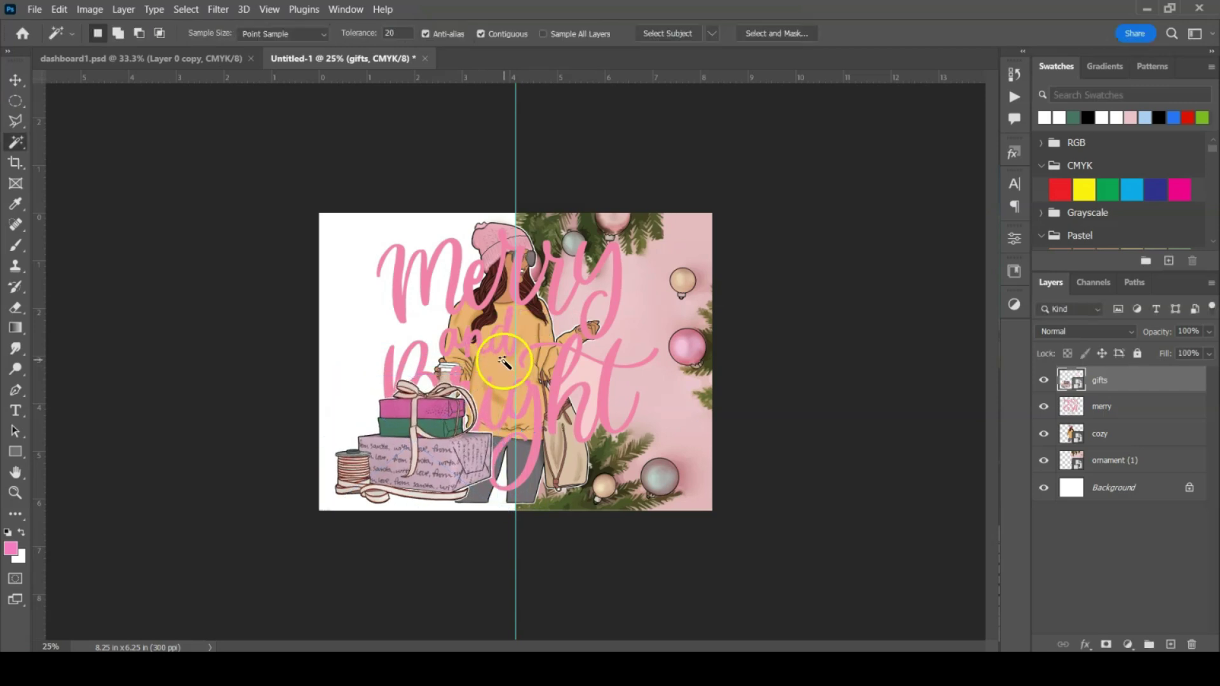
Scale the merry lettering down and fit it into the upper part of the canvas's right half
click(1130, 411)
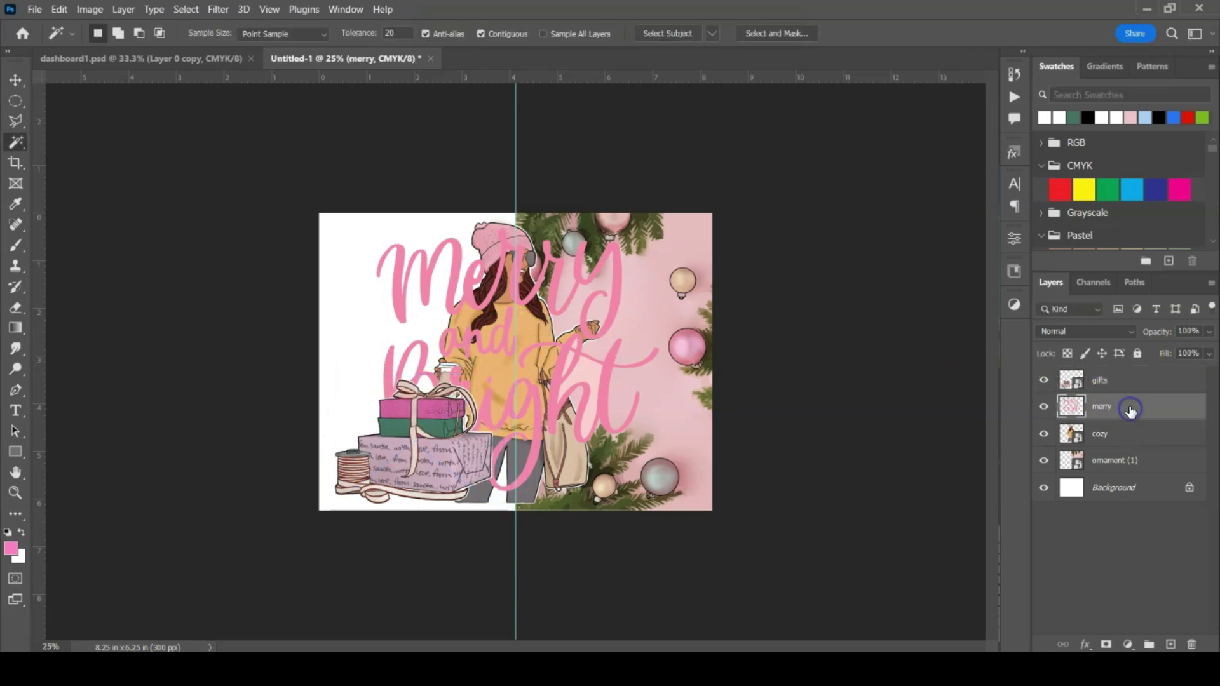
key(ctrl+t)
drag(362, 500, 543, 363)
key(Return)
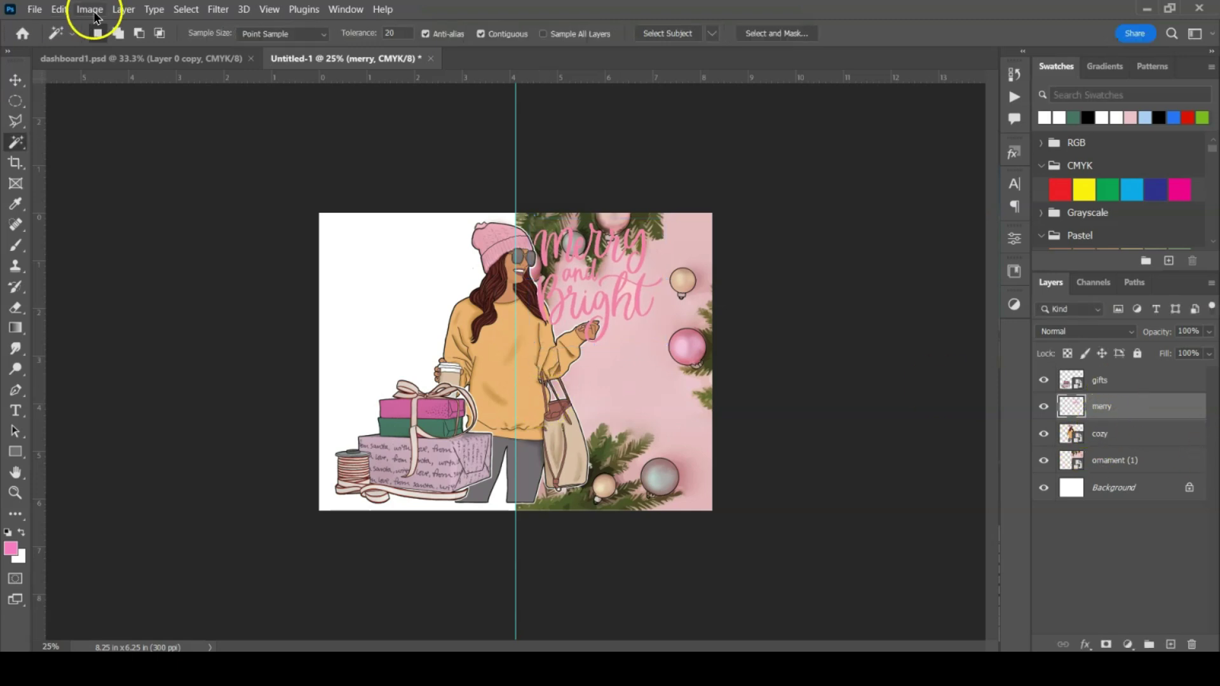
Apply a Normal, 100% opacity Color Overlay to the merry layer, using the green sampled from the middle gift box
click(123, 9)
mouse_move(152, 157)
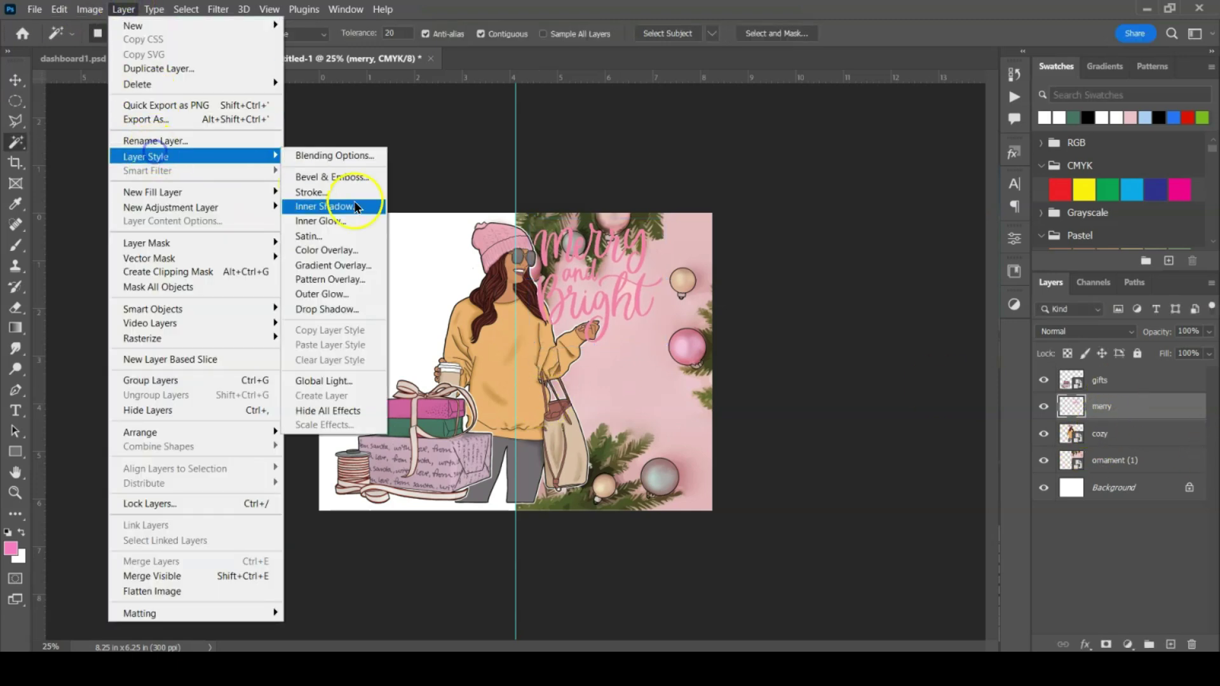
click(324, 250)
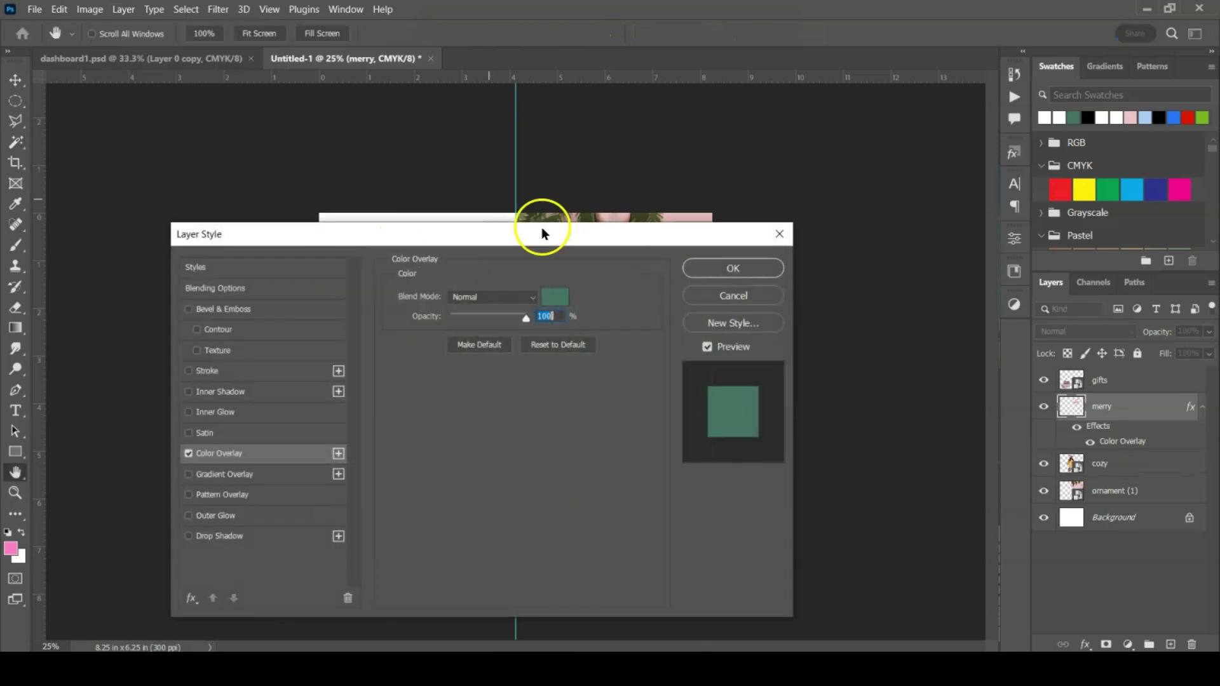
drag(485, 233, 947, 170)
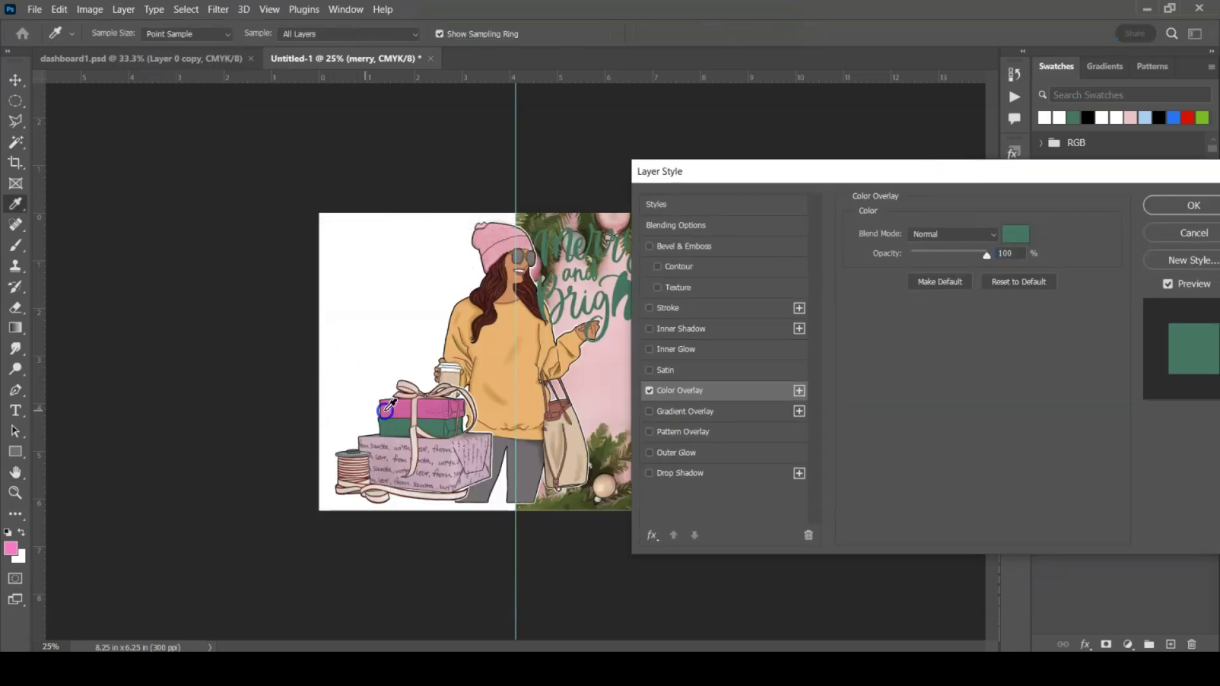
click(394, 414)
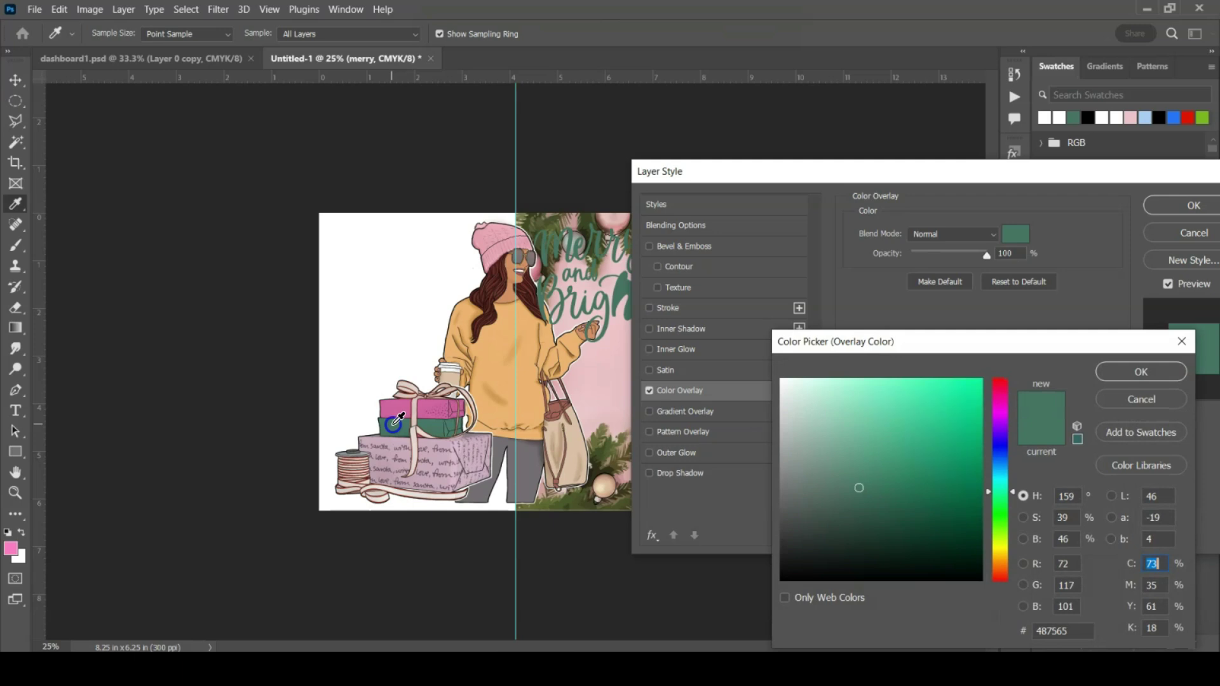
click(1118, 372)
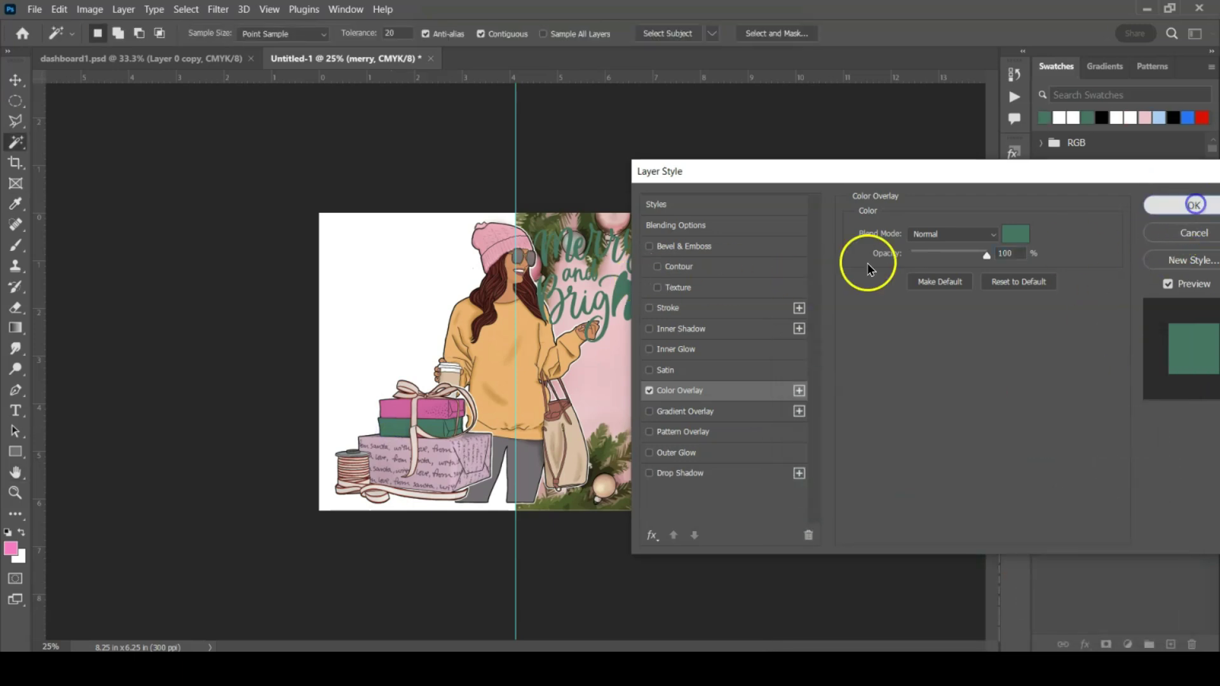
key(Return)
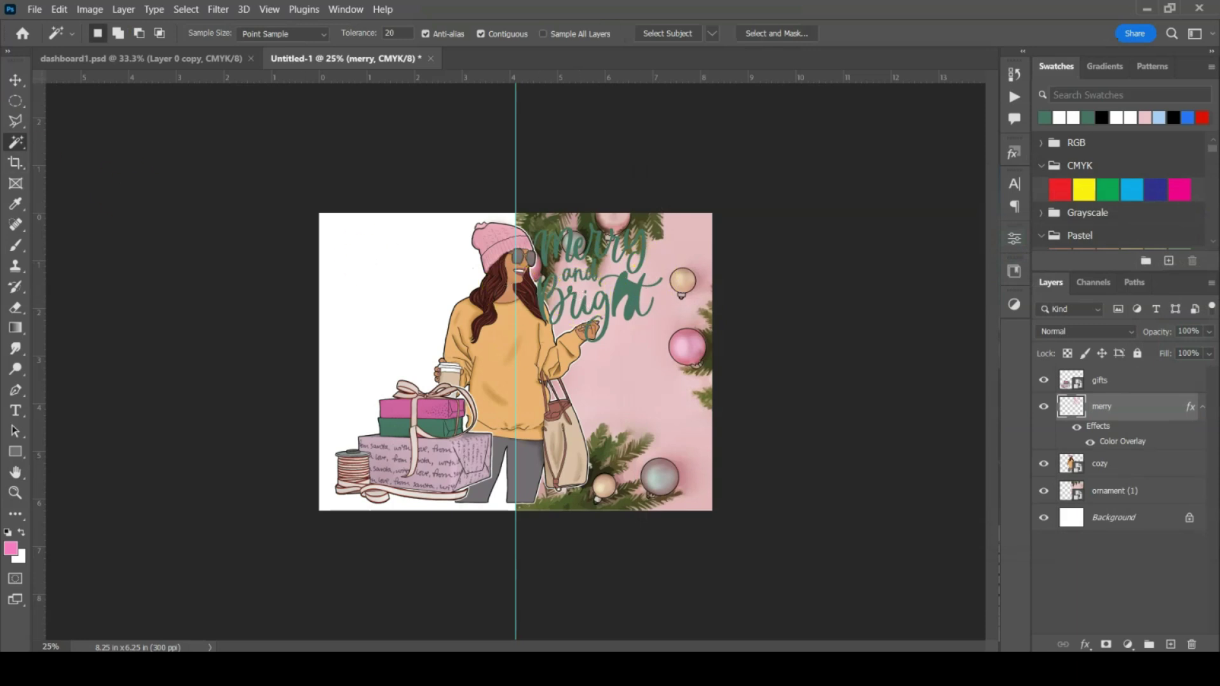
Remove the leftover fill inside the h of Bright, and move the lettering slightly down and right between the ornaments
click(627, 290)
key(ctrl+plus)
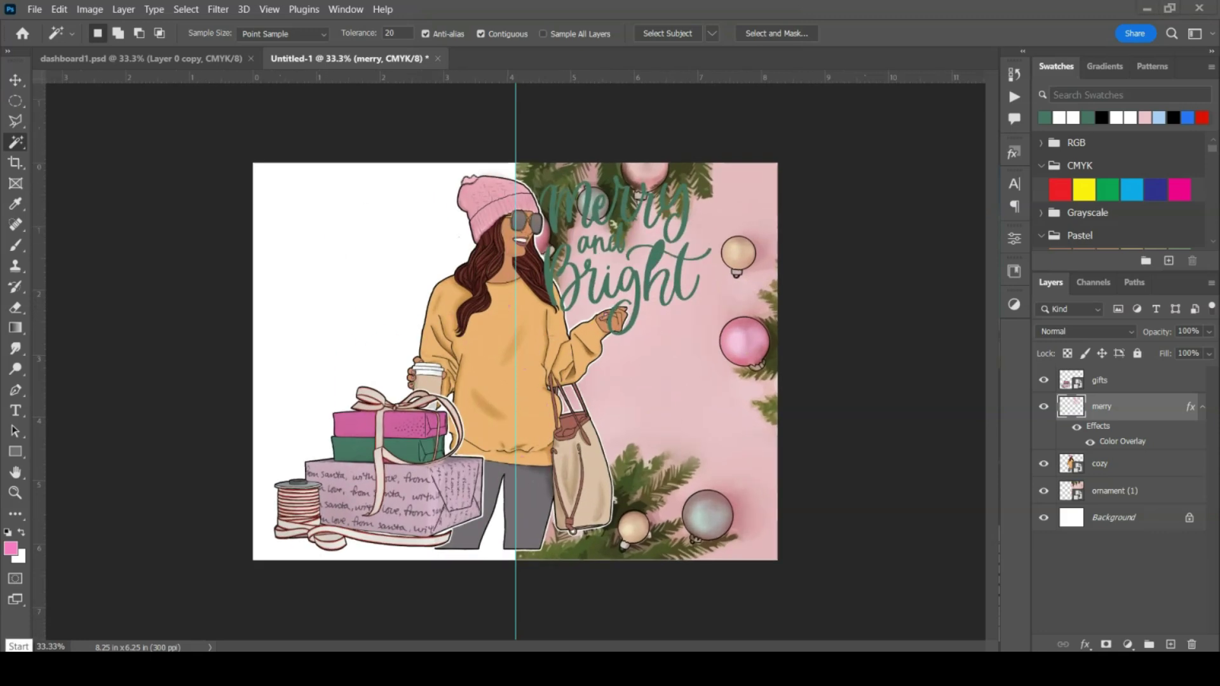
click(656, 257)
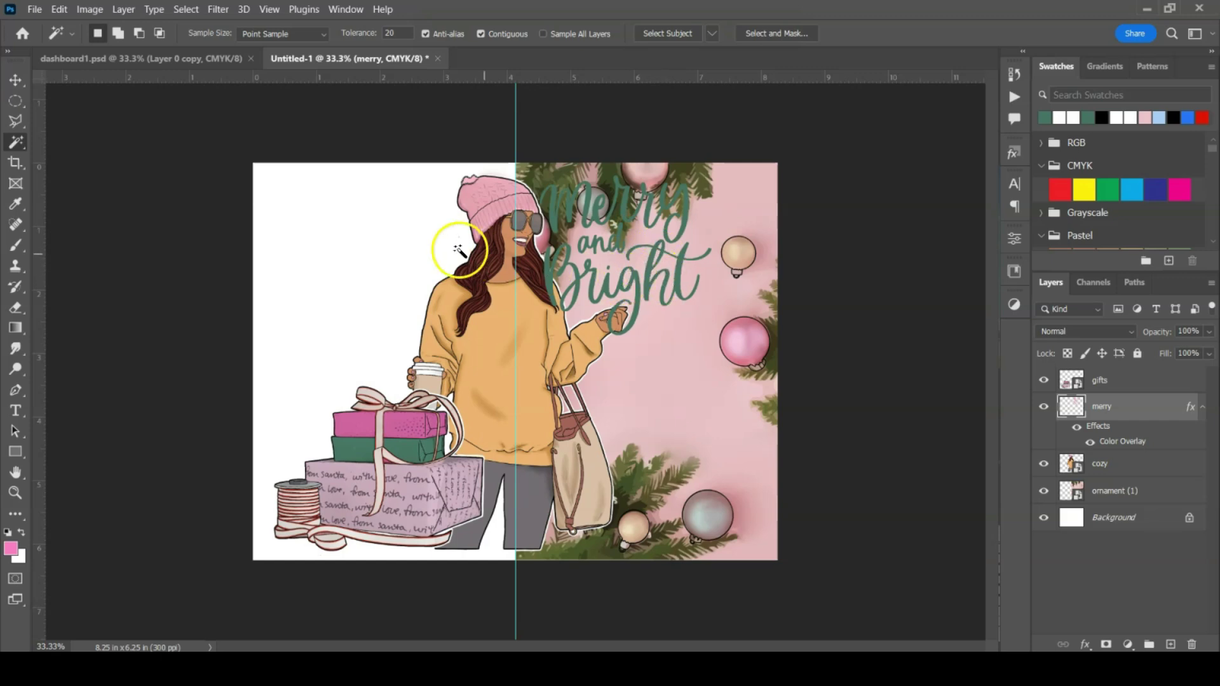
click(8, 79)
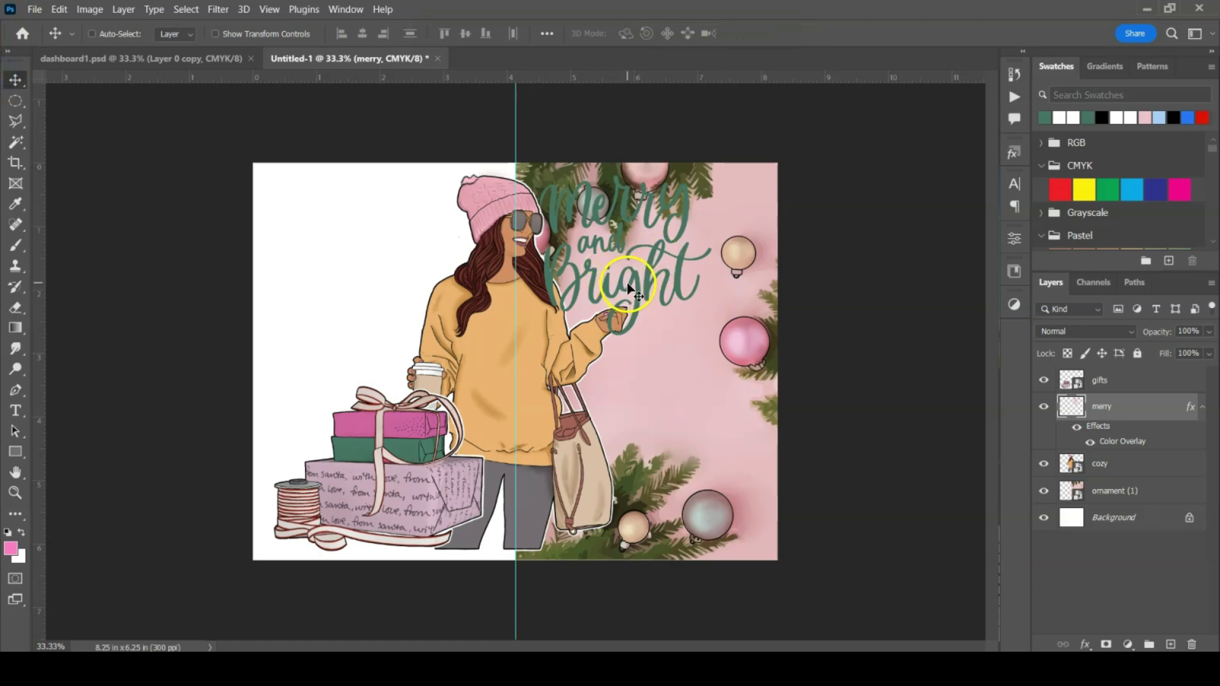
drag(623, 292, 654, 323)
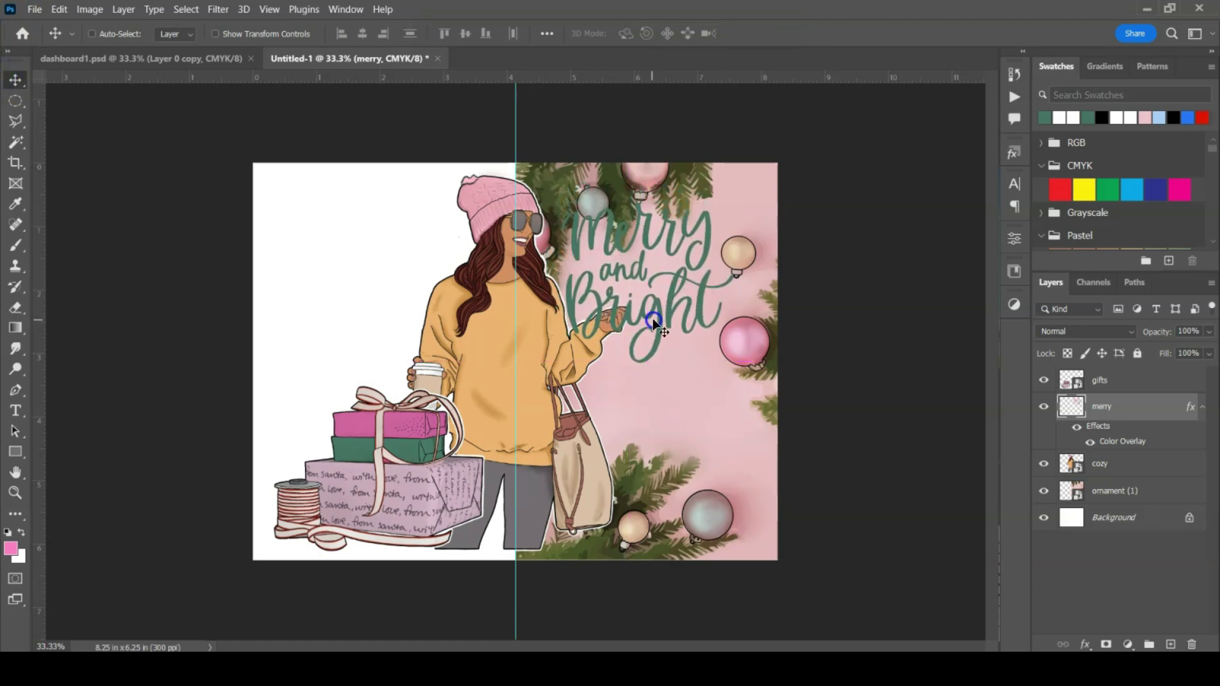
Flip the cozy figure layer horizontally
click(1111, 465)
click(59, 9)
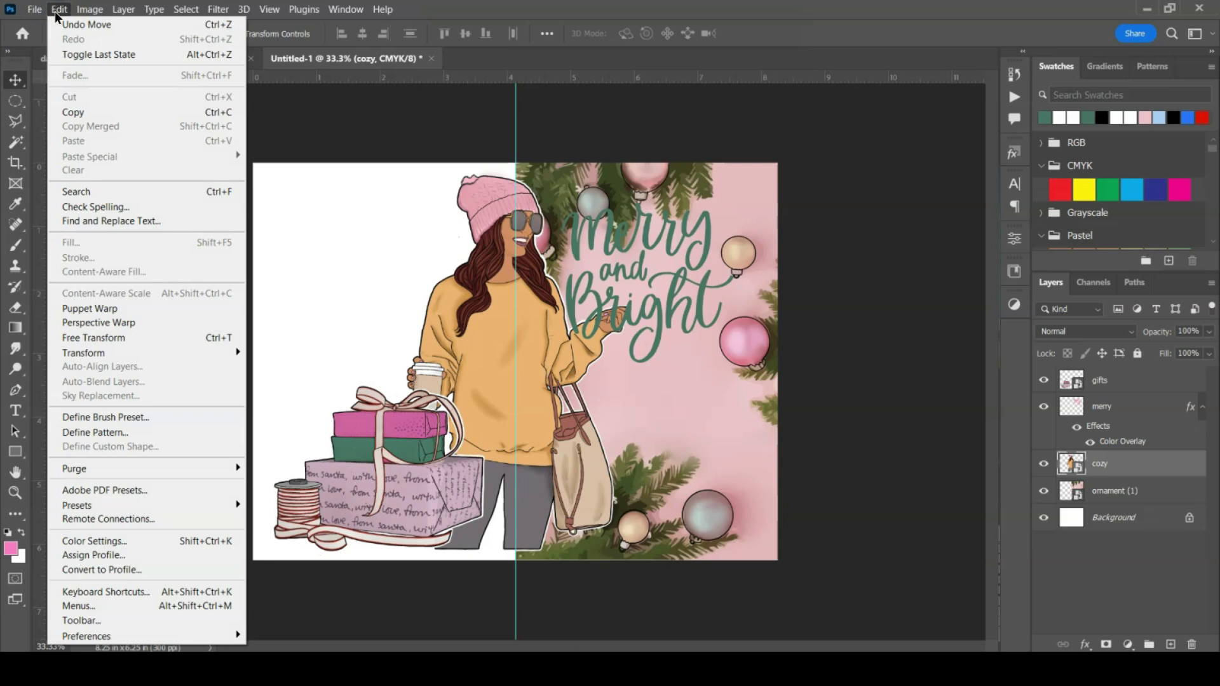
click(310, 153)
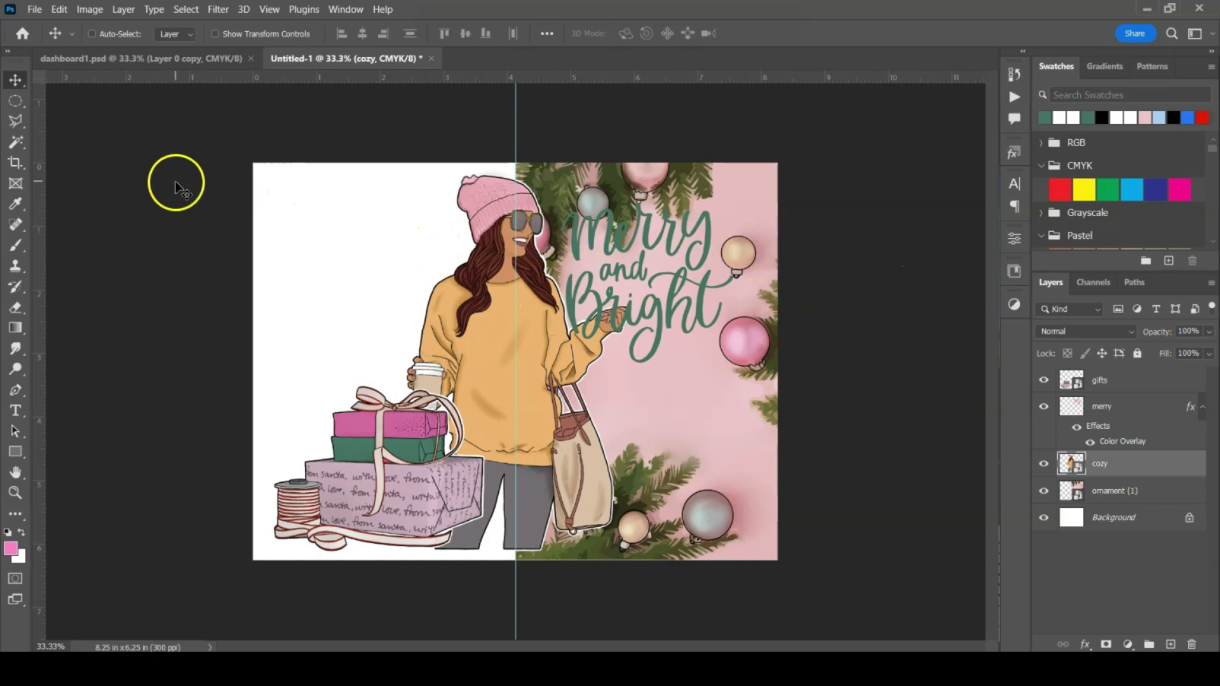
click(58, 11)
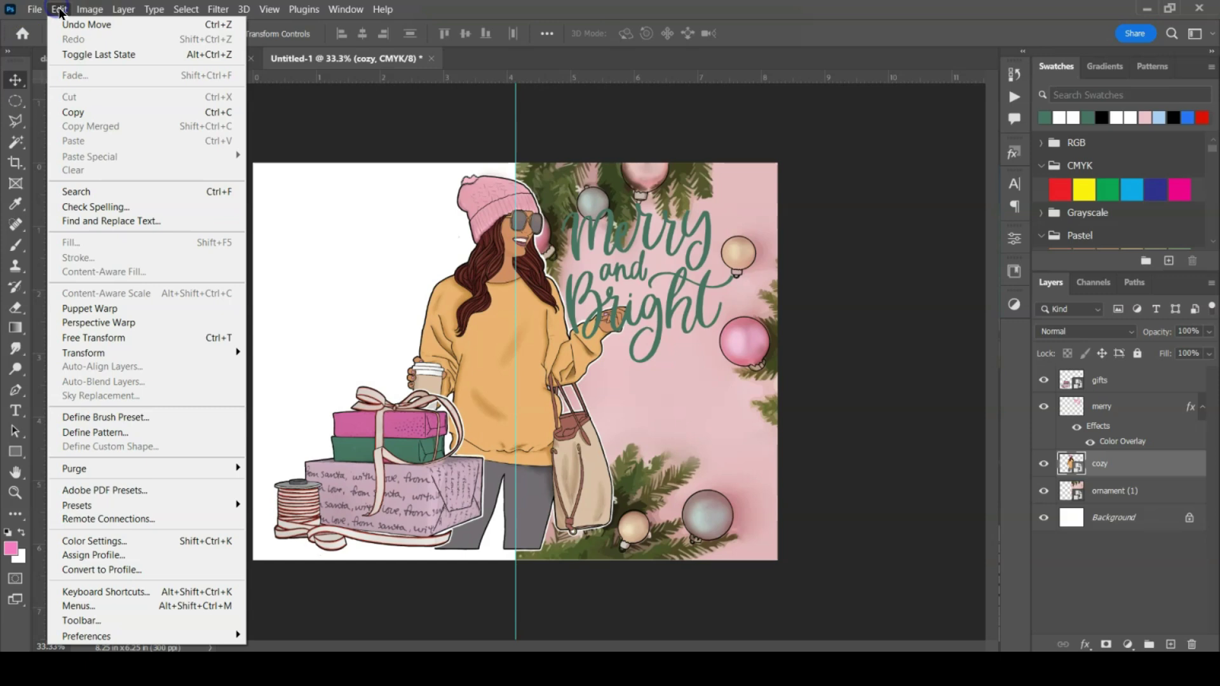
mouse_move(166, 350)
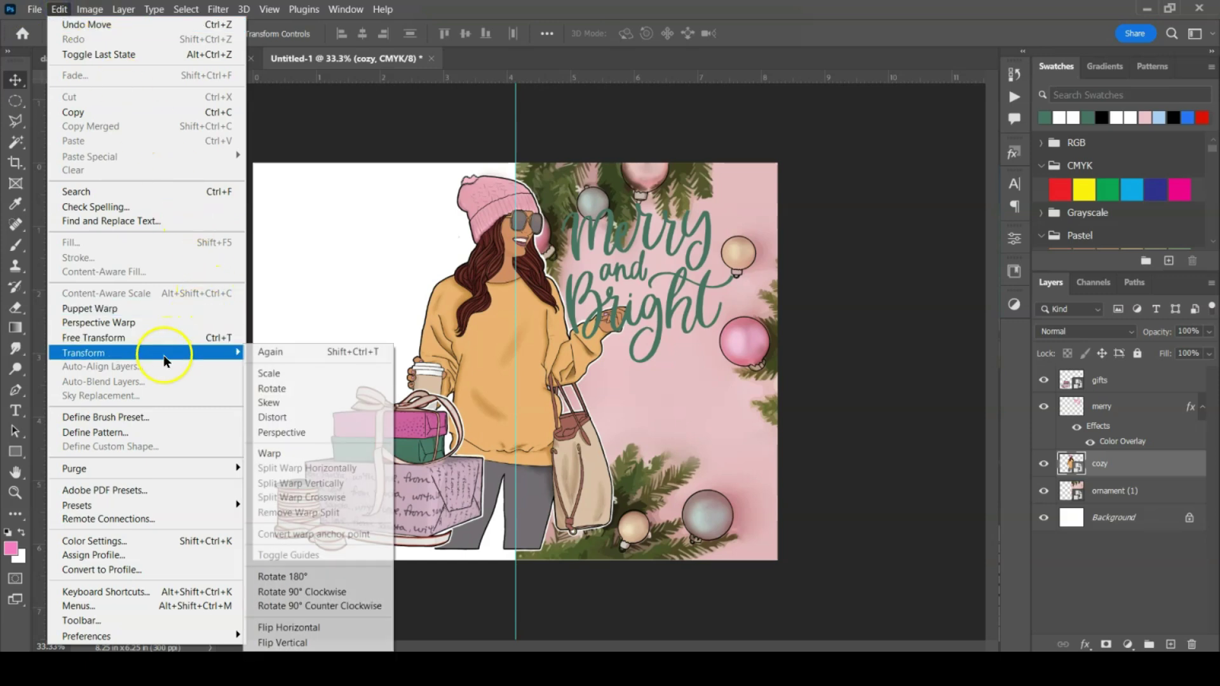
click(307, 628)
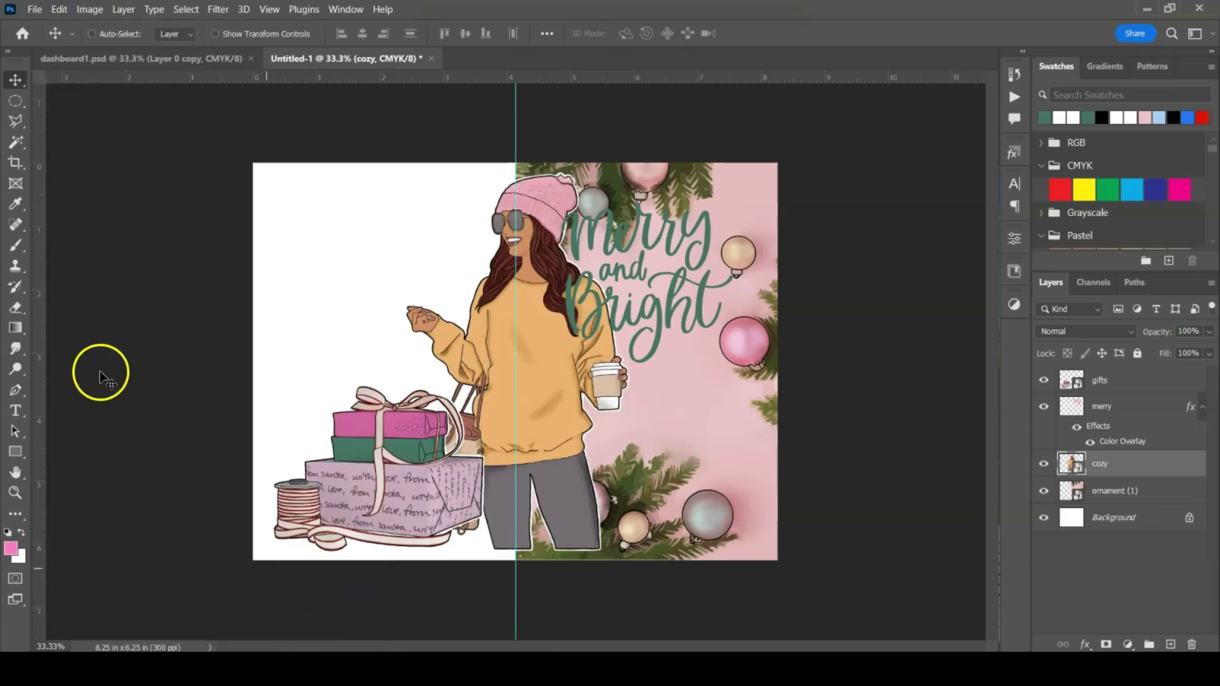
Move the cozy figure onto the right half of the canvas and scale it to about 33.2% so it fits inside the edge
drag(551, 210, 762, 232)
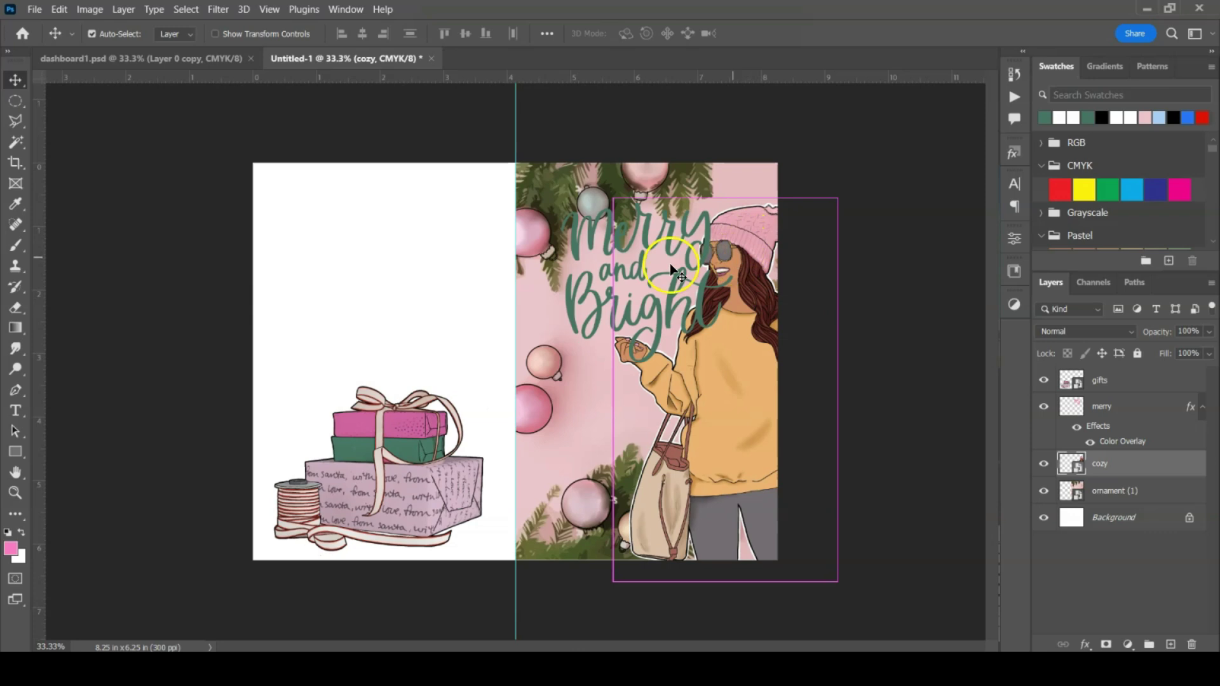
key(ctrl+t)
drag(604, 192, 628, 233)
drag(722, 289, 698, 284)
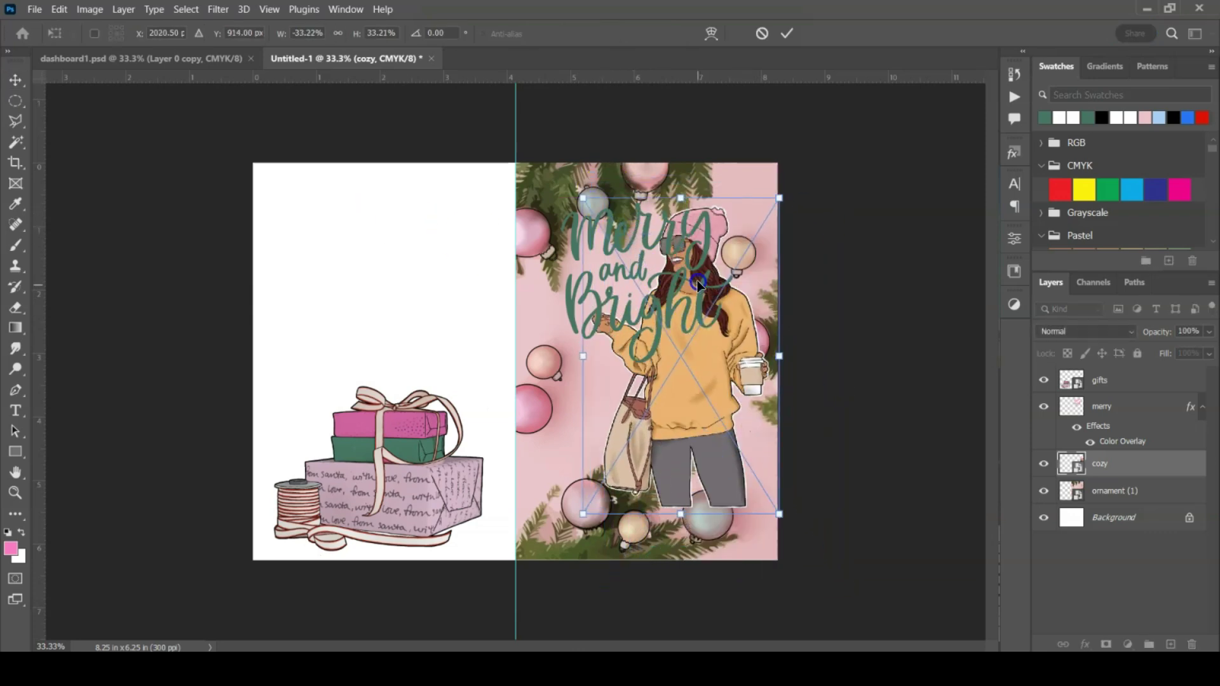
key(Return)
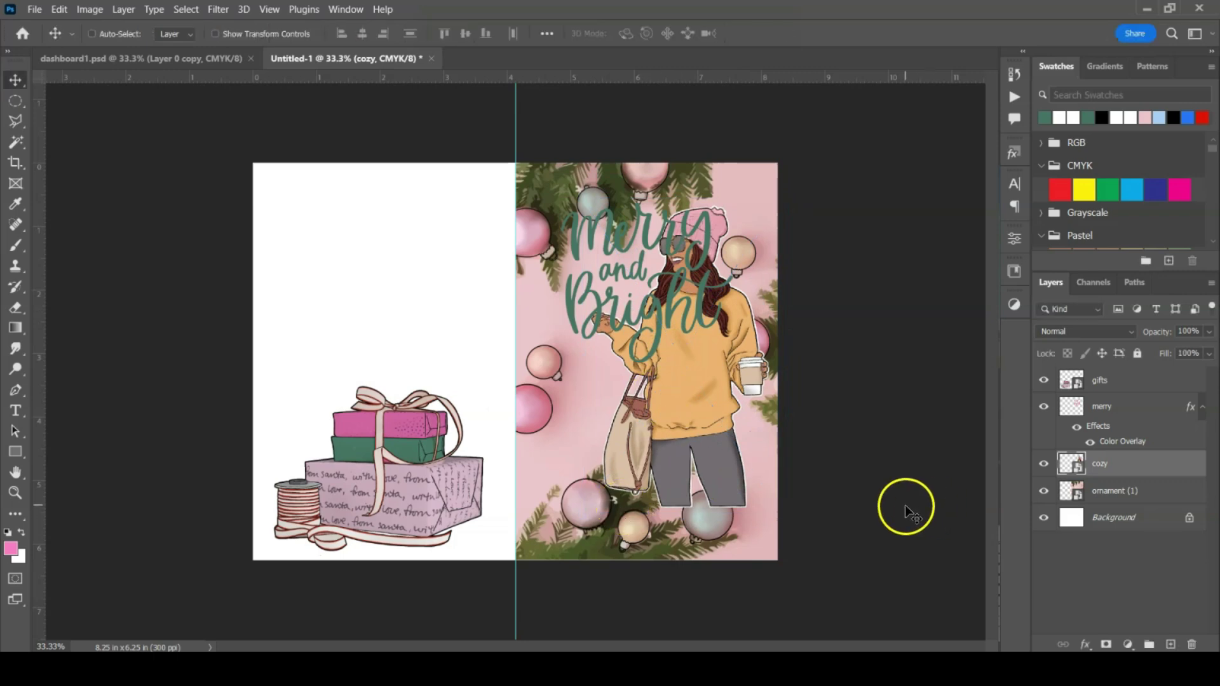
Move the cozy figure down and right so it runs off the lower-right corner of the canvas
drag(680, 363, 697, 388)
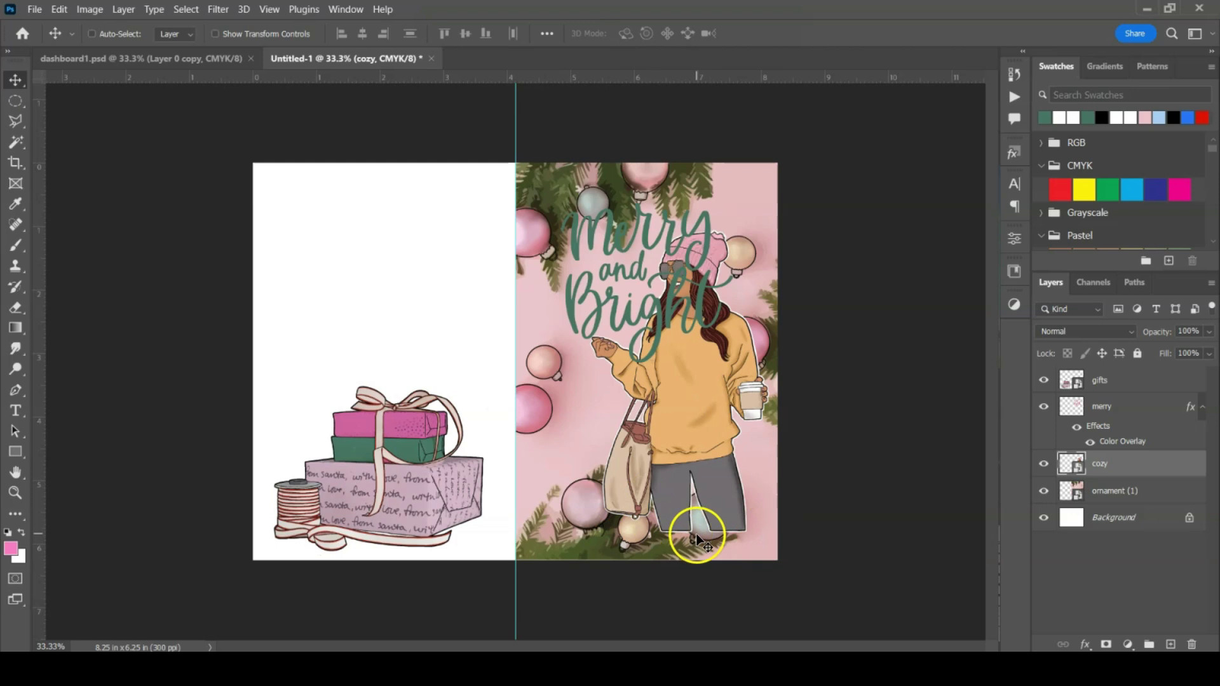
drag(705, 381, 746, 418)
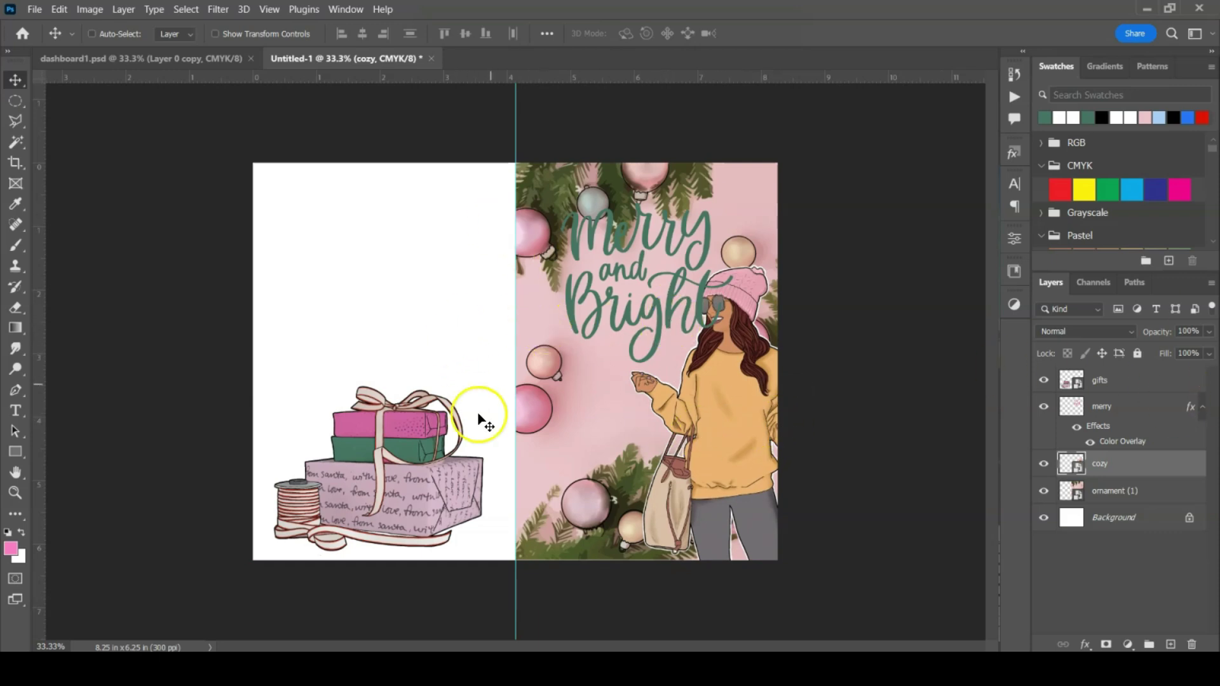
Hide the gifts layer and add a layer mask to the ornament (1) layer
click(1045, 380)
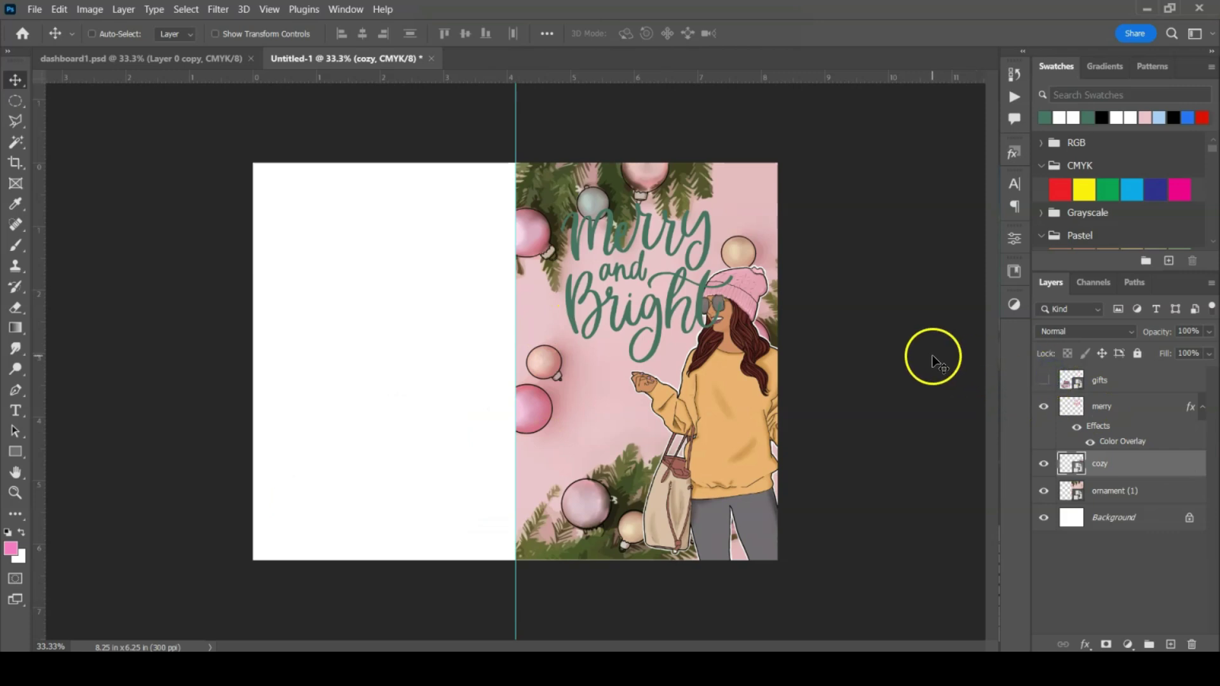
click(1114, 491)
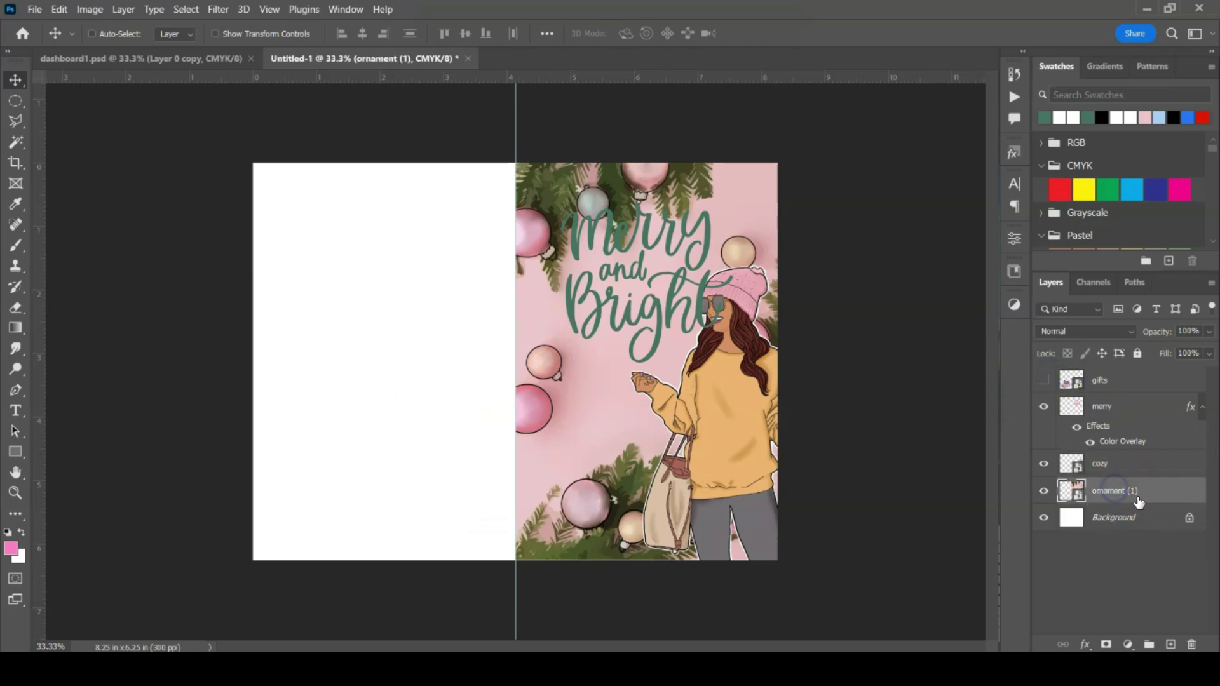
click(1107, 645)
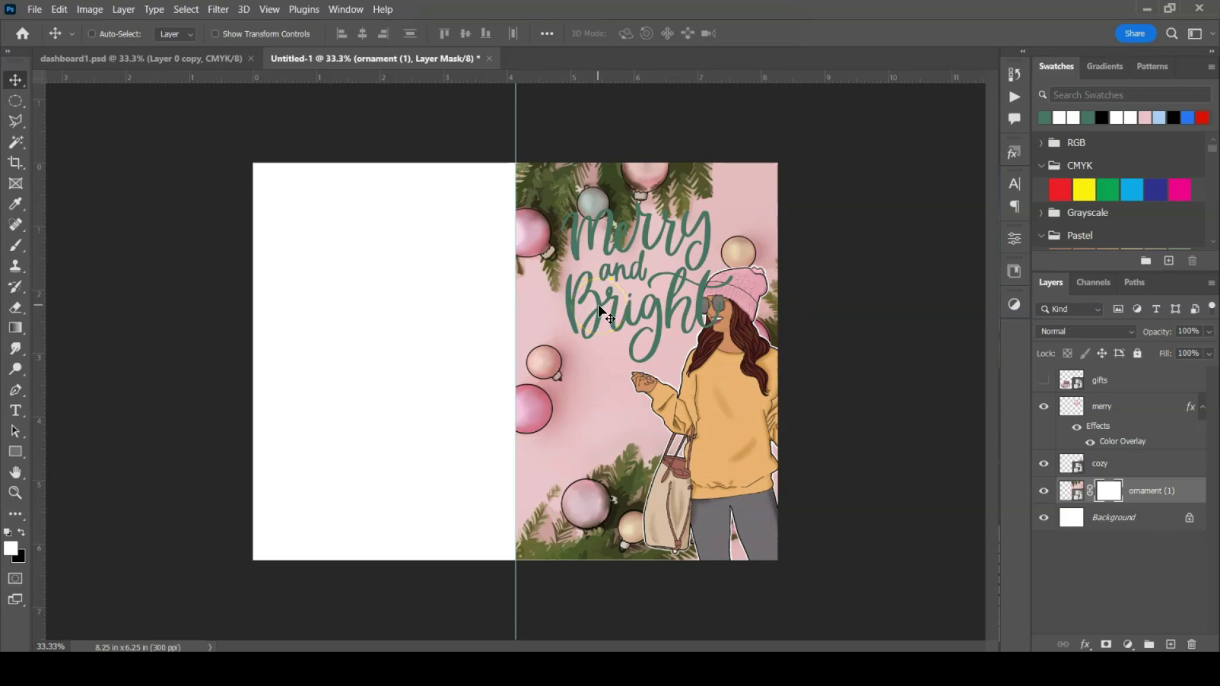
Scale the Merry and Bright lettering to about 81% and move it down and left, clear of the cozy figure
click(1100, 407)
key(ctrl+t)
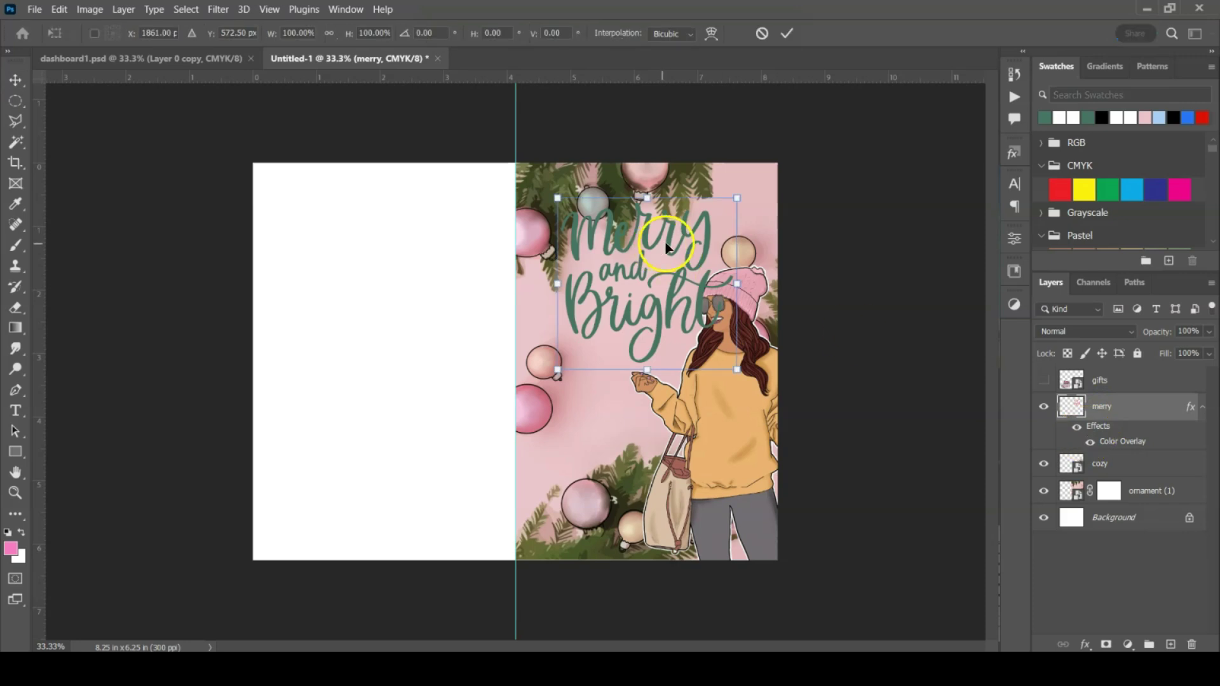
drag(737, 367, 701, 336)
drag(583, 279, 569, 311)
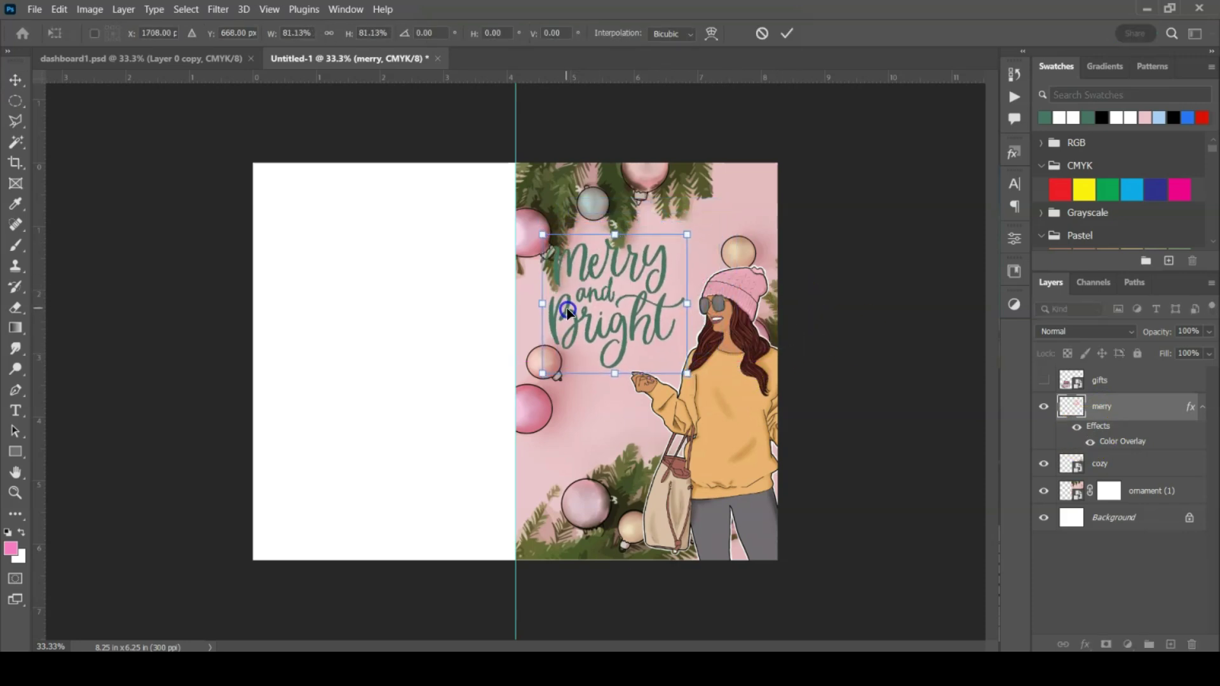
key(Return)
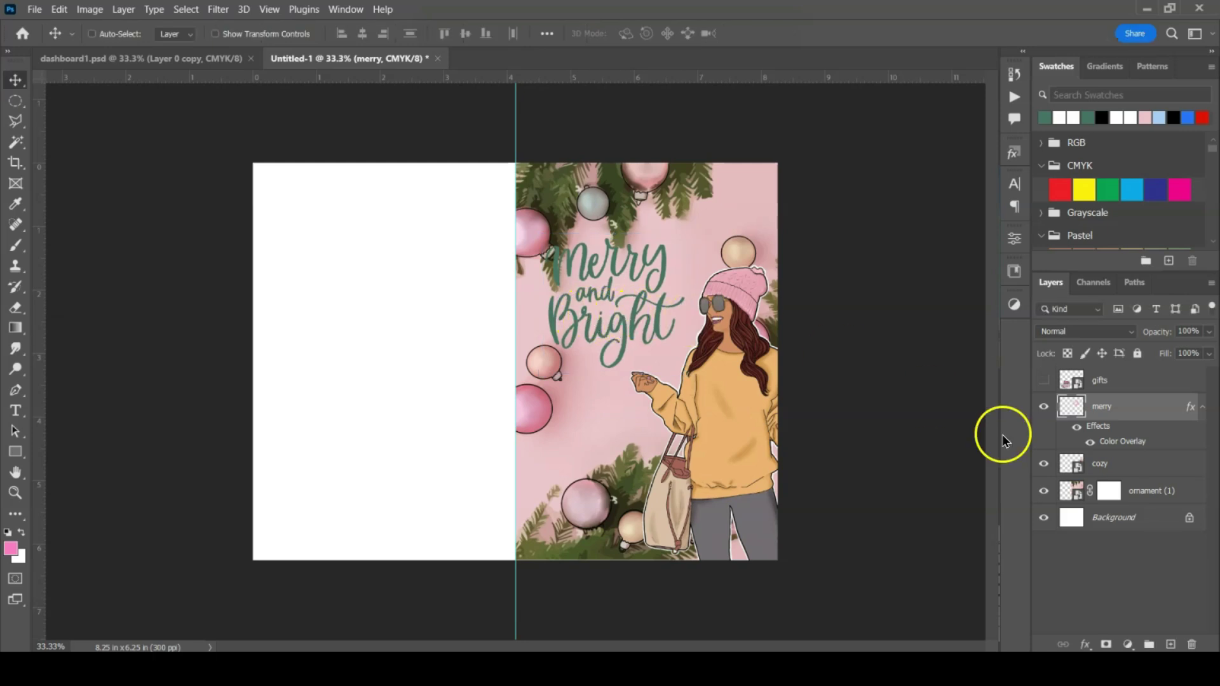
Apply a white Outer Glow to the merry layer with Screen blending, 95% opacity, 8% spread and 250 px size
click(124, 9)
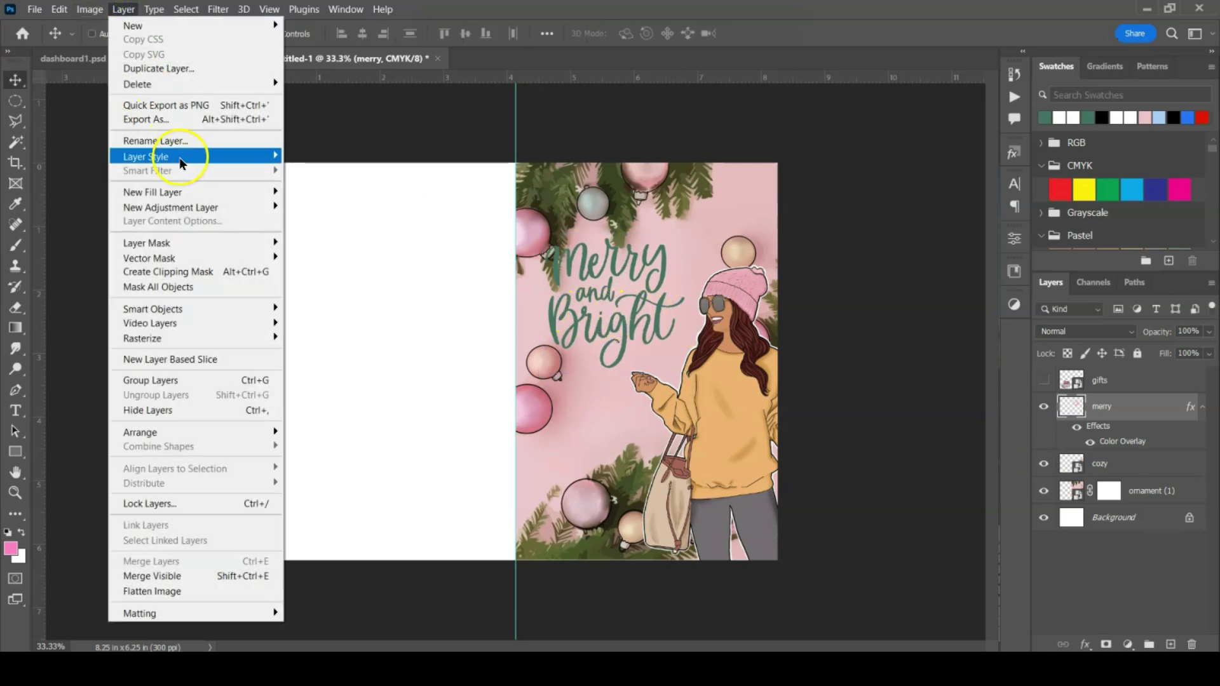
mouse_move(178, 157)
click(306, 296)
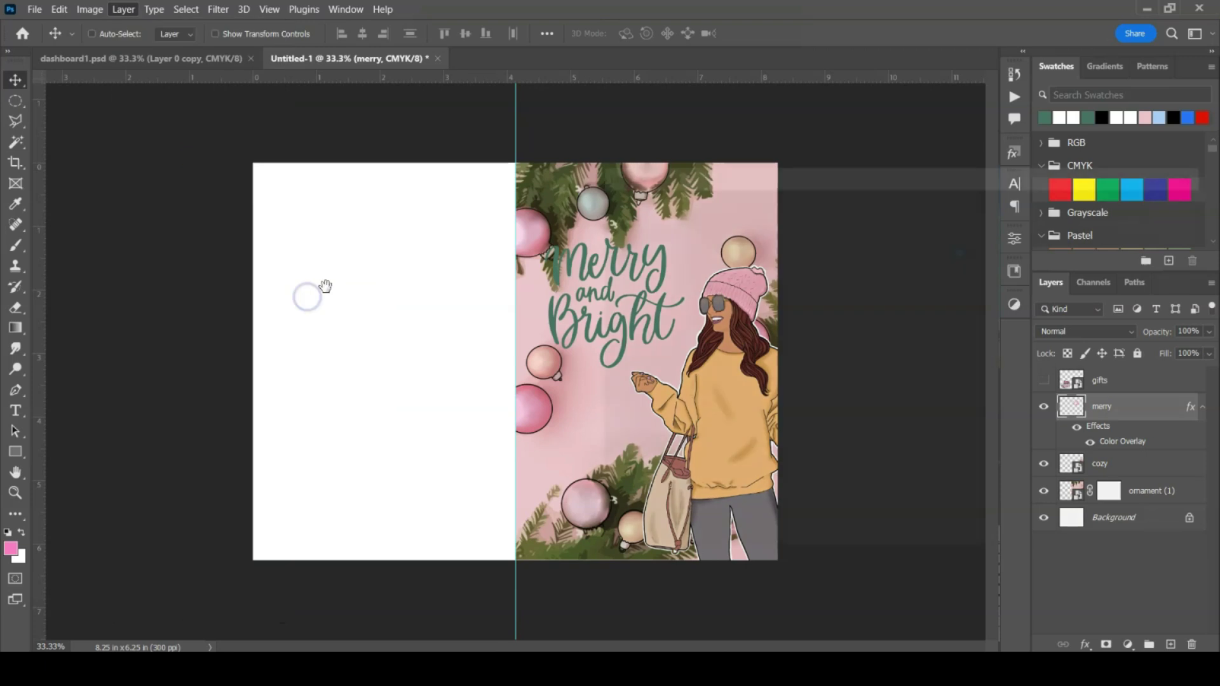
drag(819, 182, 883, 150)
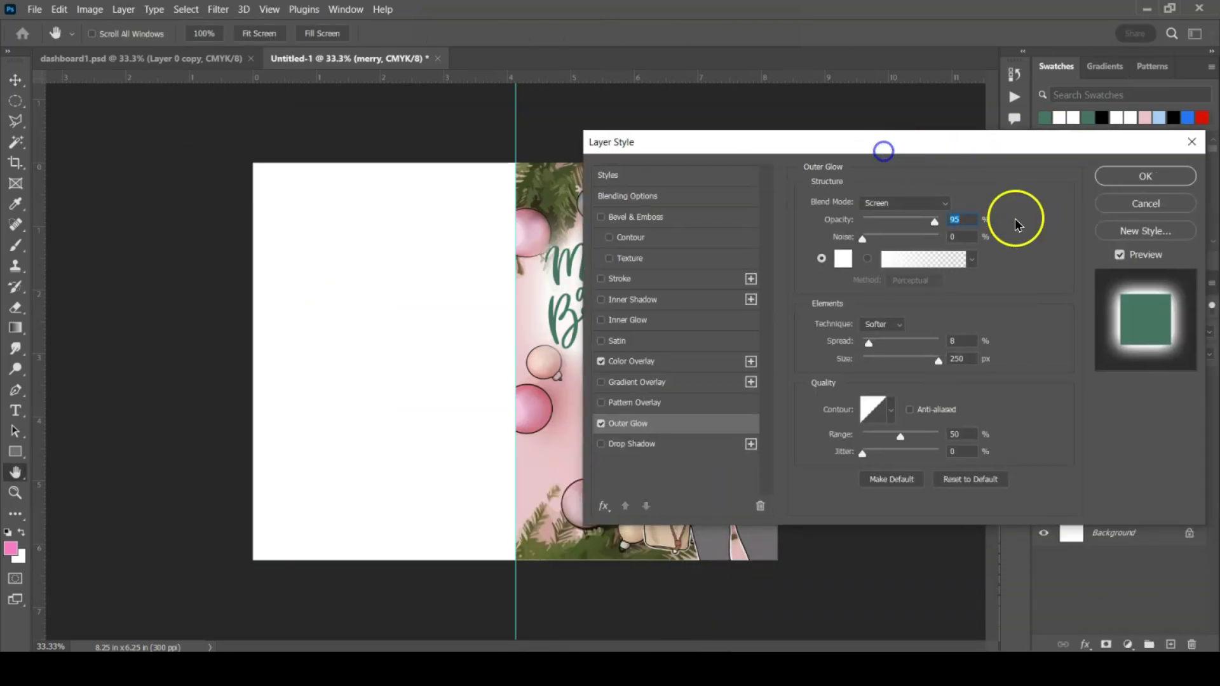
click(1144, 174)
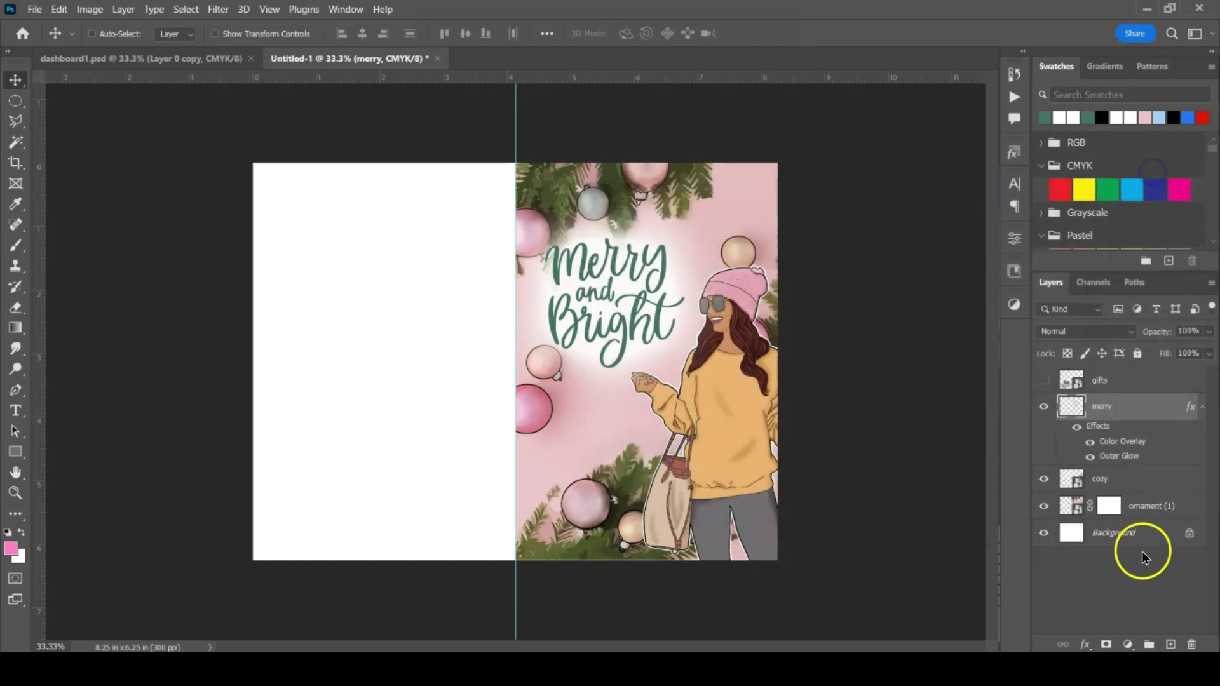
Give the cozy layer the same white Outer Glow: Screen, 95% opacity, 8% spread and 250 px size
click(1071, 481)
click(124, 9)
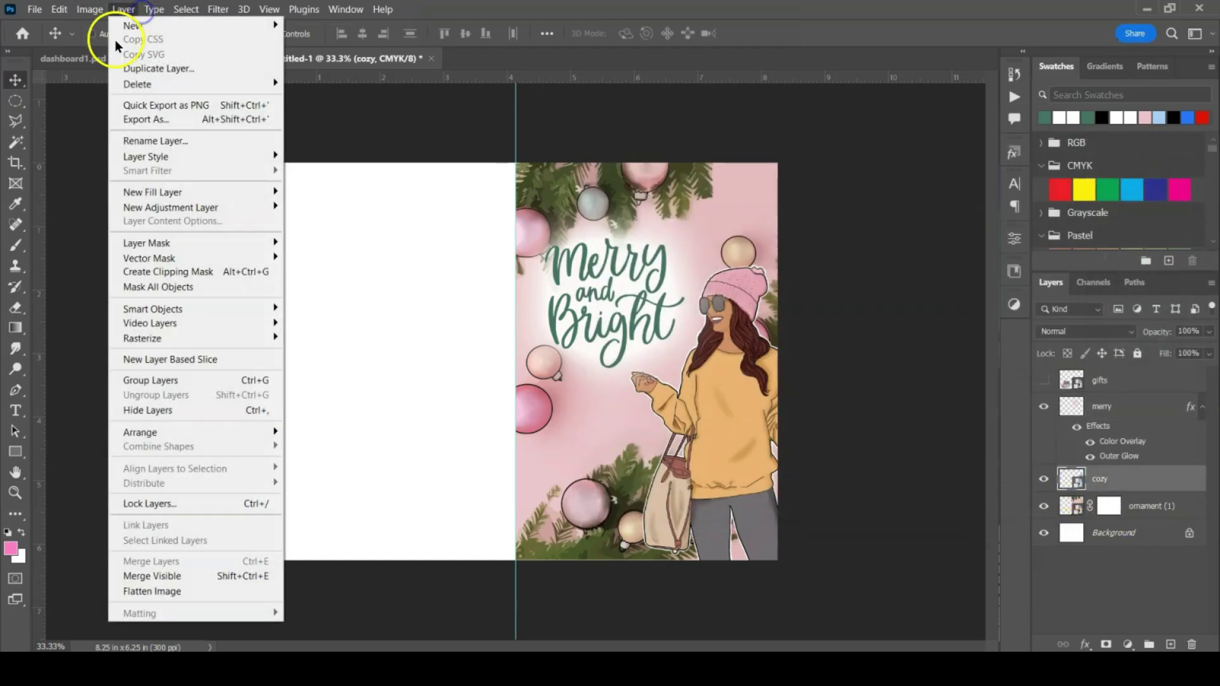
mouse_move(150, 160)
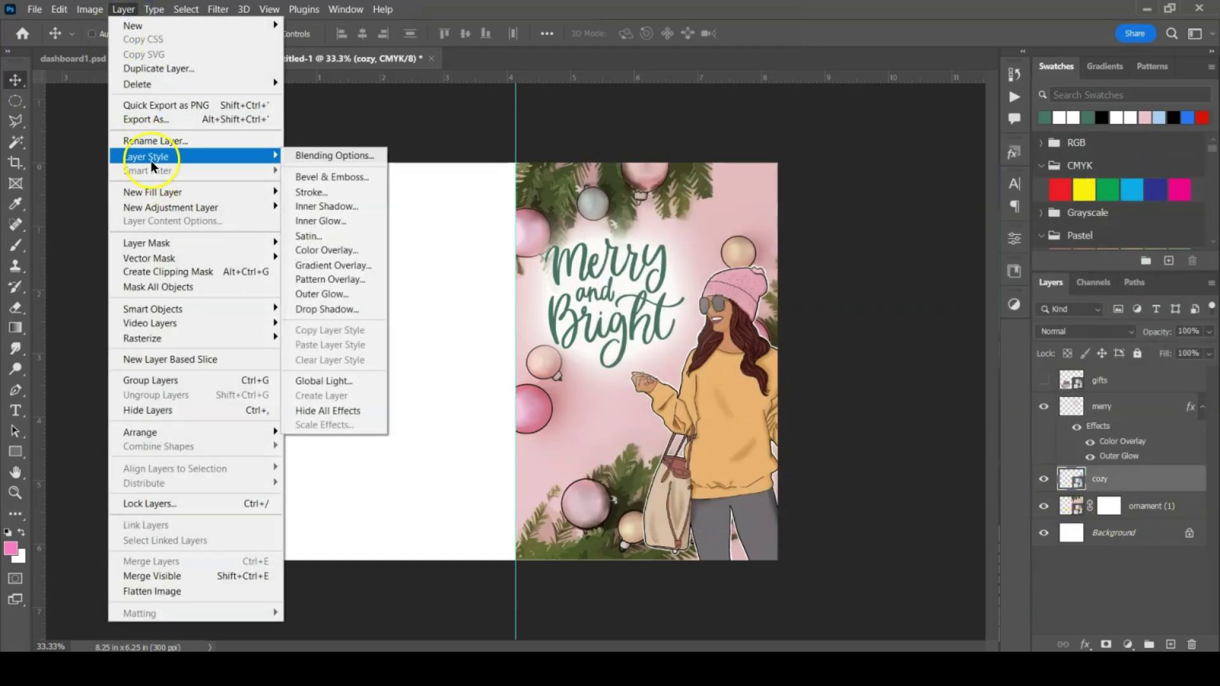
click(334, 293)
drag(776, 145, 80, 33)
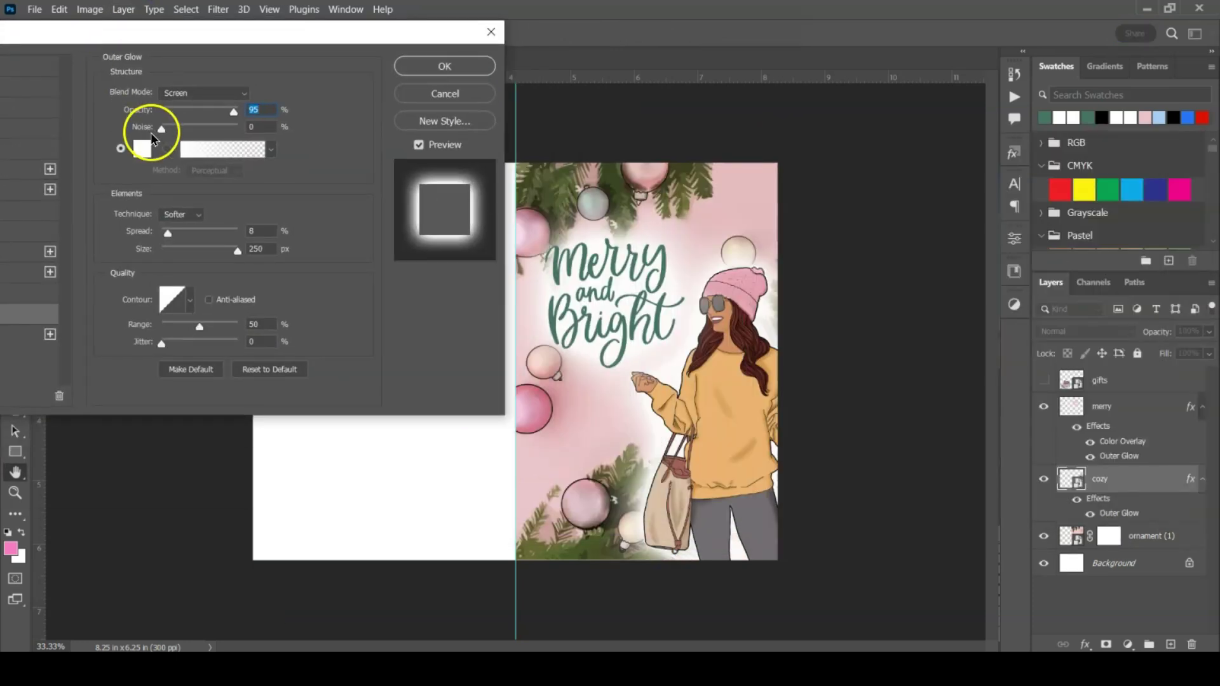
click(440, 67)
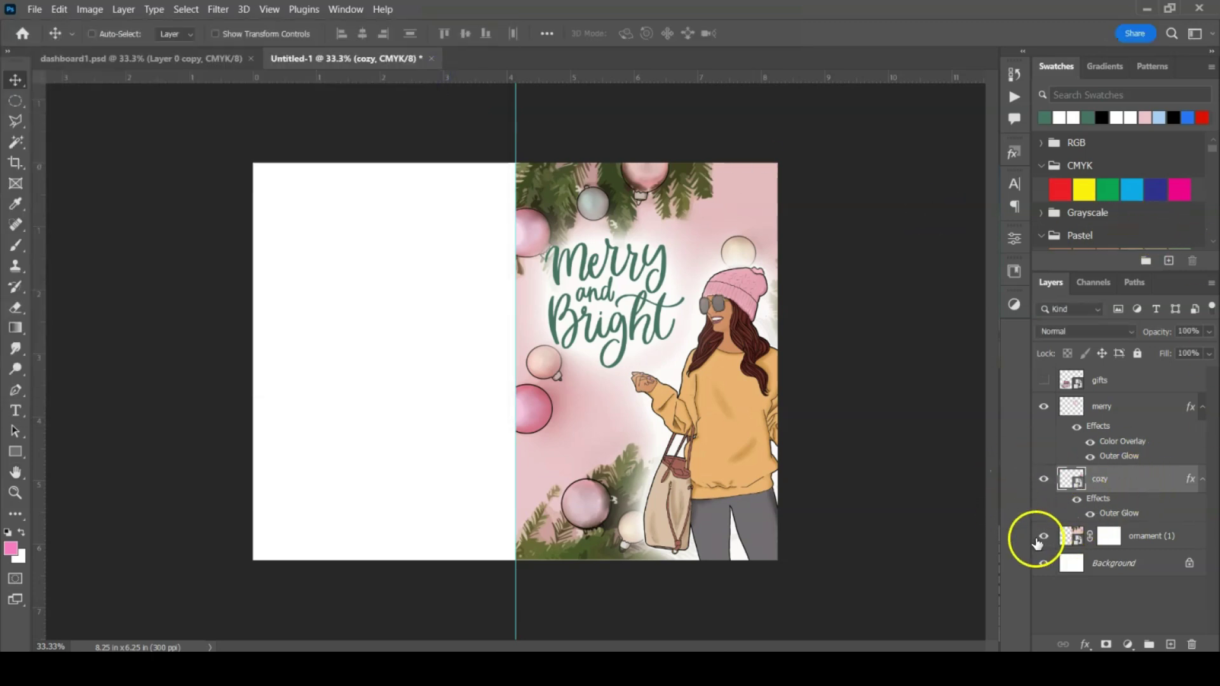
Erase on the ornament (1) mask with a soft round 417 px eraser to fade the upper-right area and the lower-left edges
click(1108, 537)
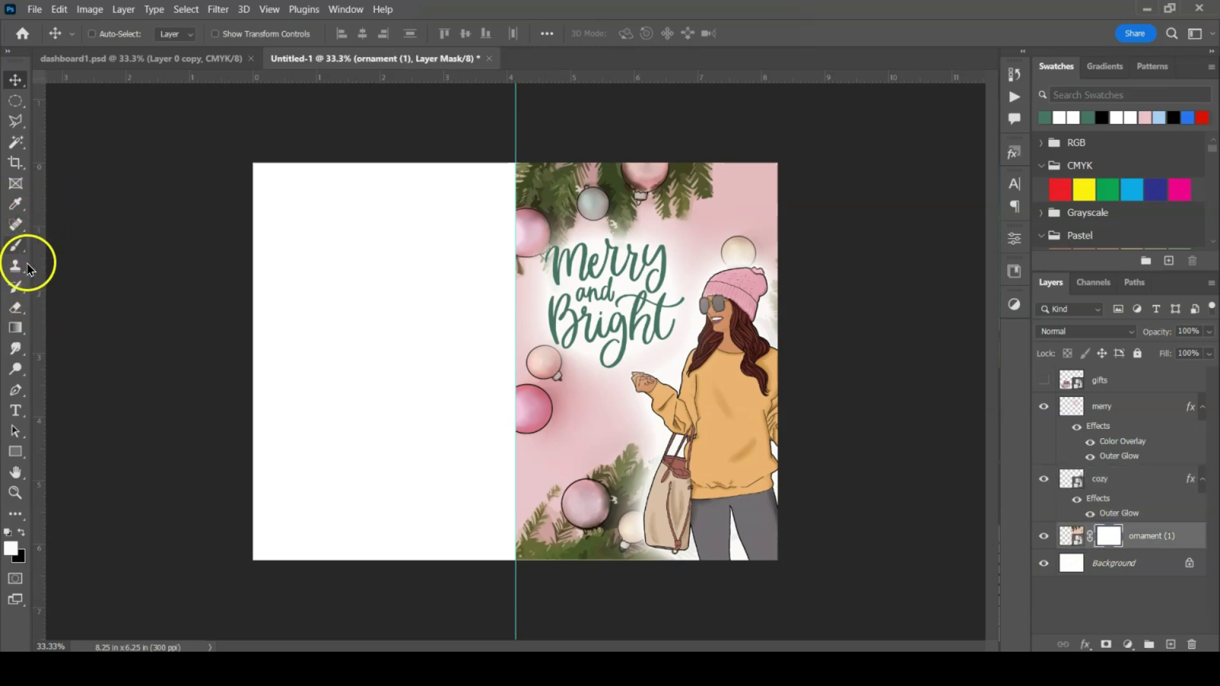
click(17, 308)
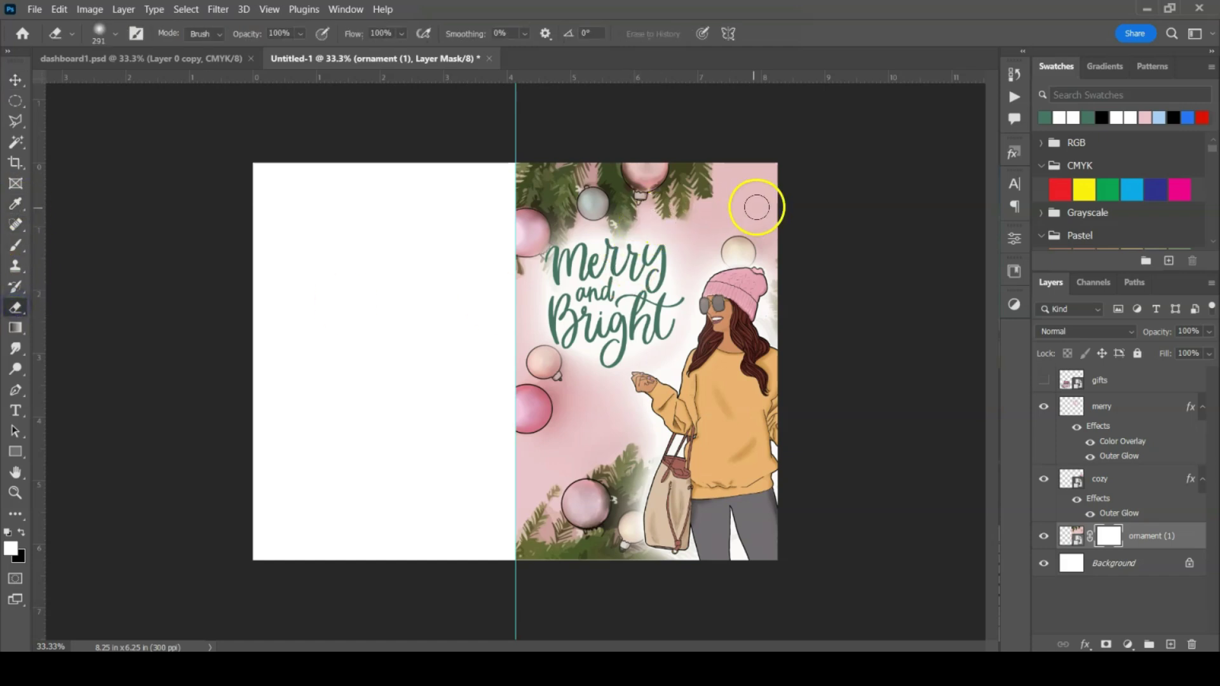
click(116, 33)
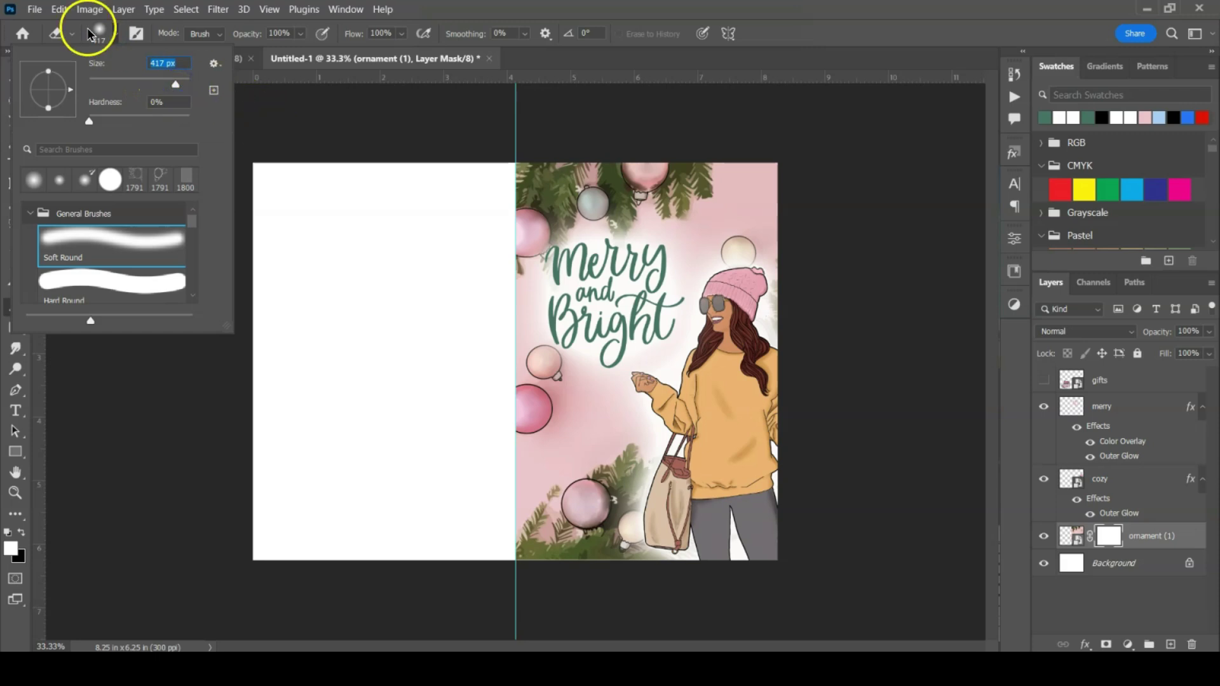
click(736, 226)
mouse_move(736, 226)
mouse_down()
mouse_move(693, 245)
mouse_move(783, 231)
mouse_up()
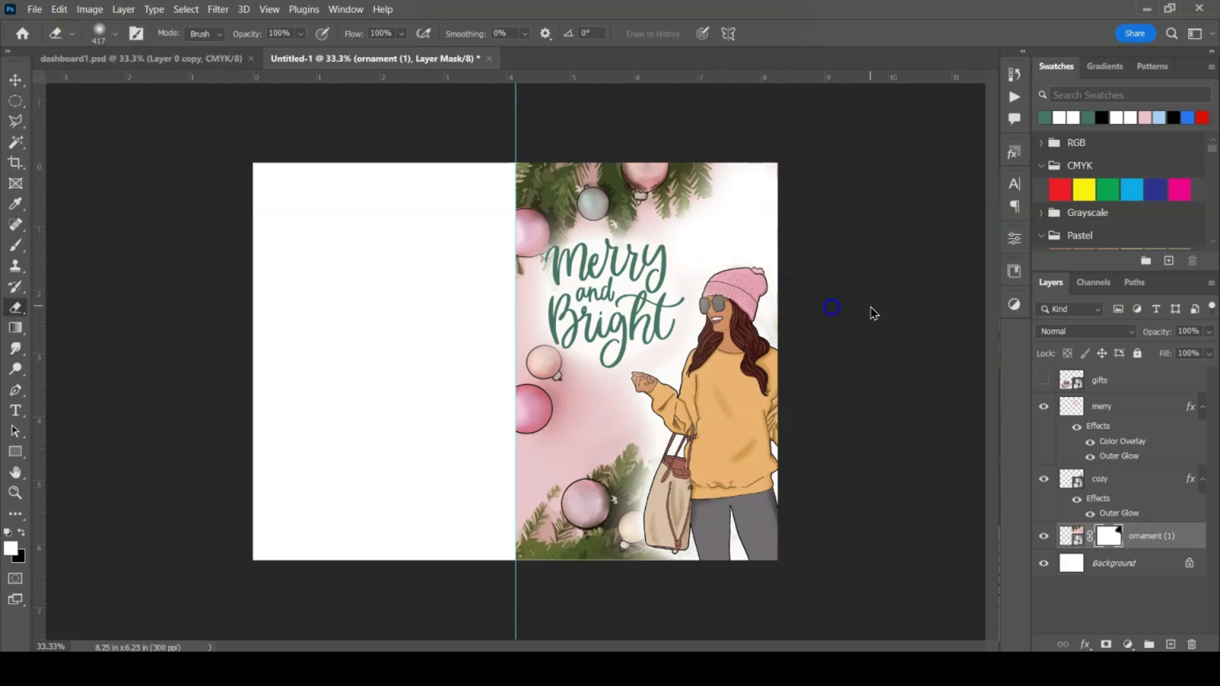
mouse_move(562, 478)
mouse_down()
mouse_move(528, 471)
mouse_move(487, 547)
mouse_move(528, 584)
mouse_move(675, 592)
mouse_up()
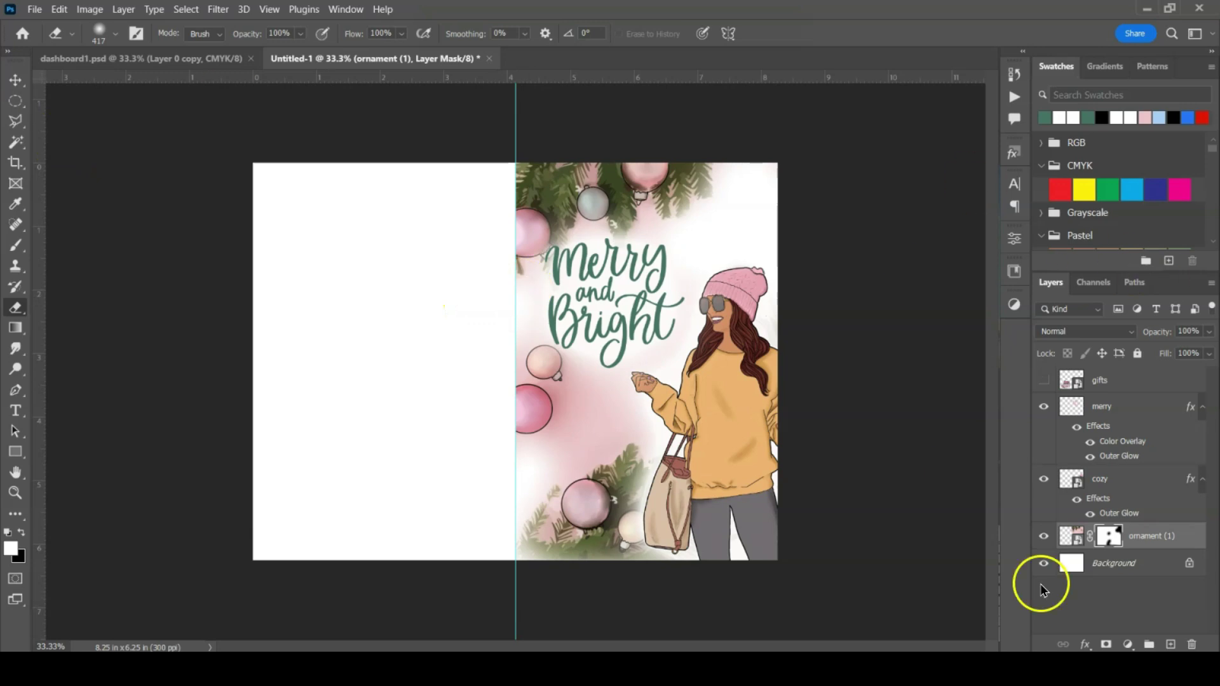
Copy Layer 0 copy from dashboard1.psd into Untitled-1 above the ornament (1) layer, and dock both documents as tabs again
click(139, 58)
click(16, 80)
click(427, 79)
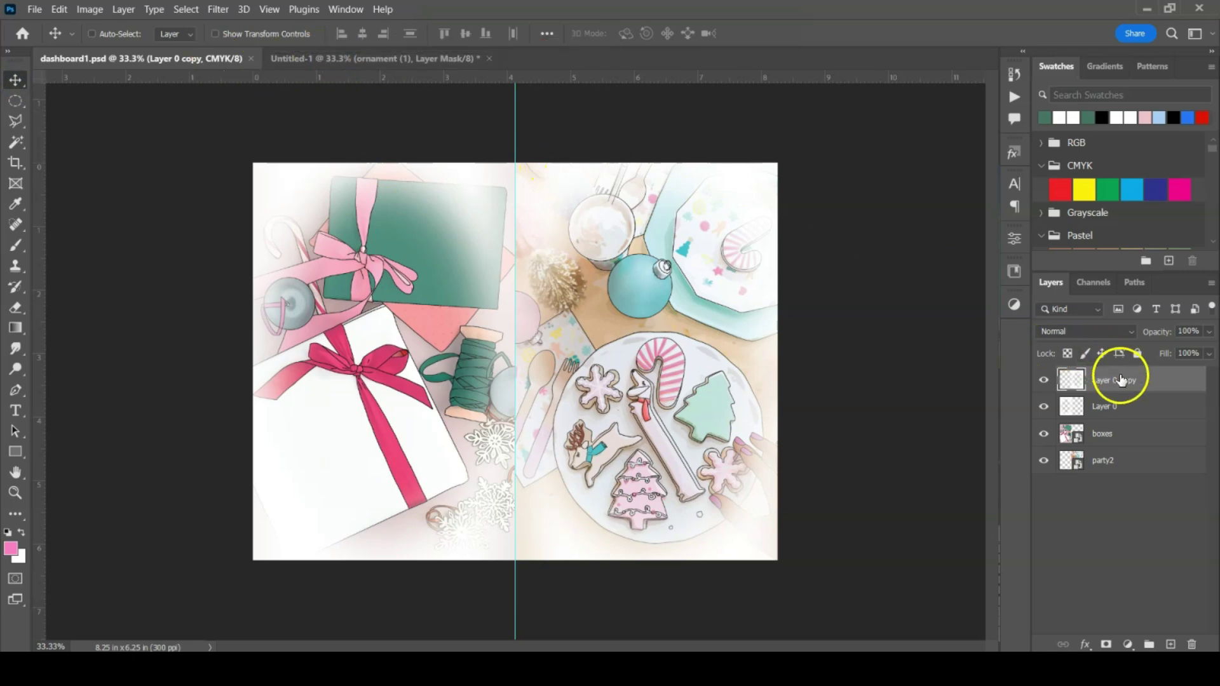
drag(163, 61, 88, 316)
drag(1117, 379, 646, 284)
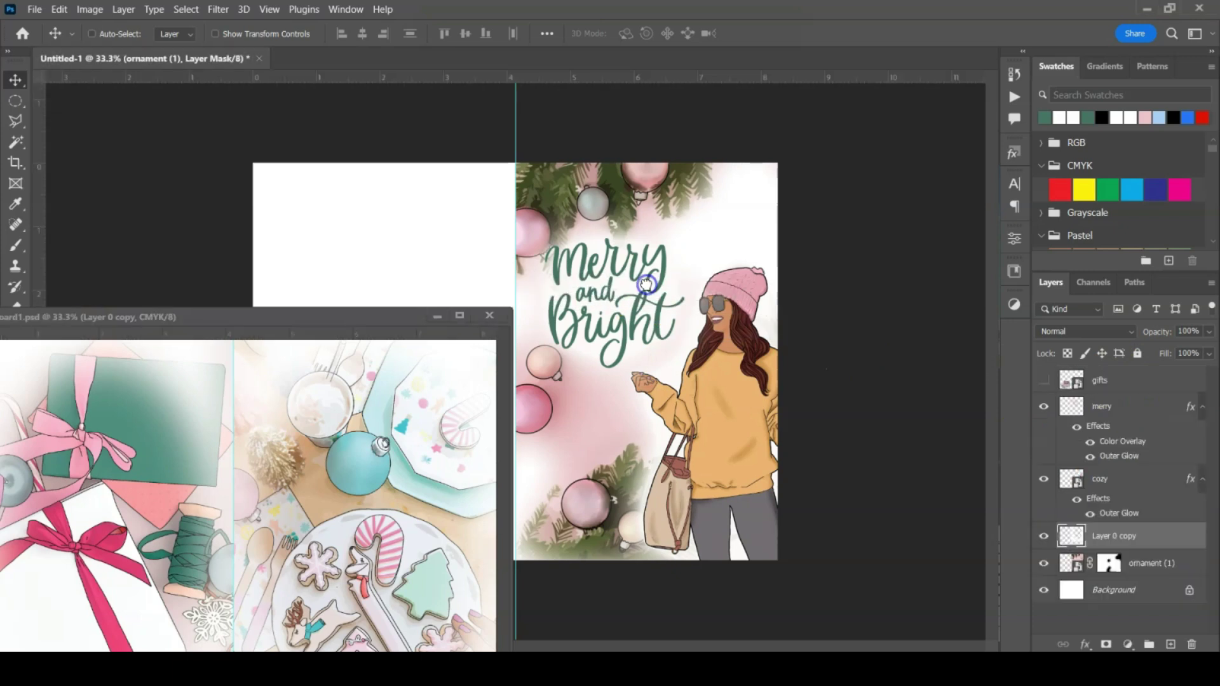
drag(378, 322, 172, 59)
drag(270, 61, 491, 61)
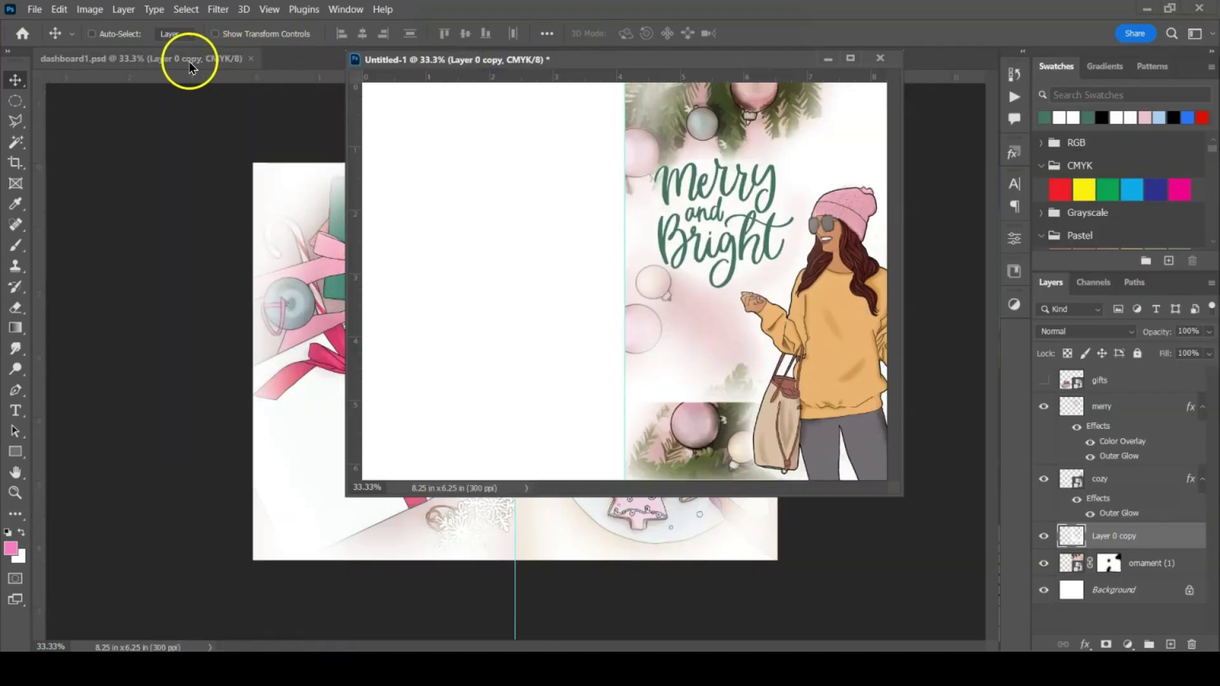
drag(428, 60, 349, 61)
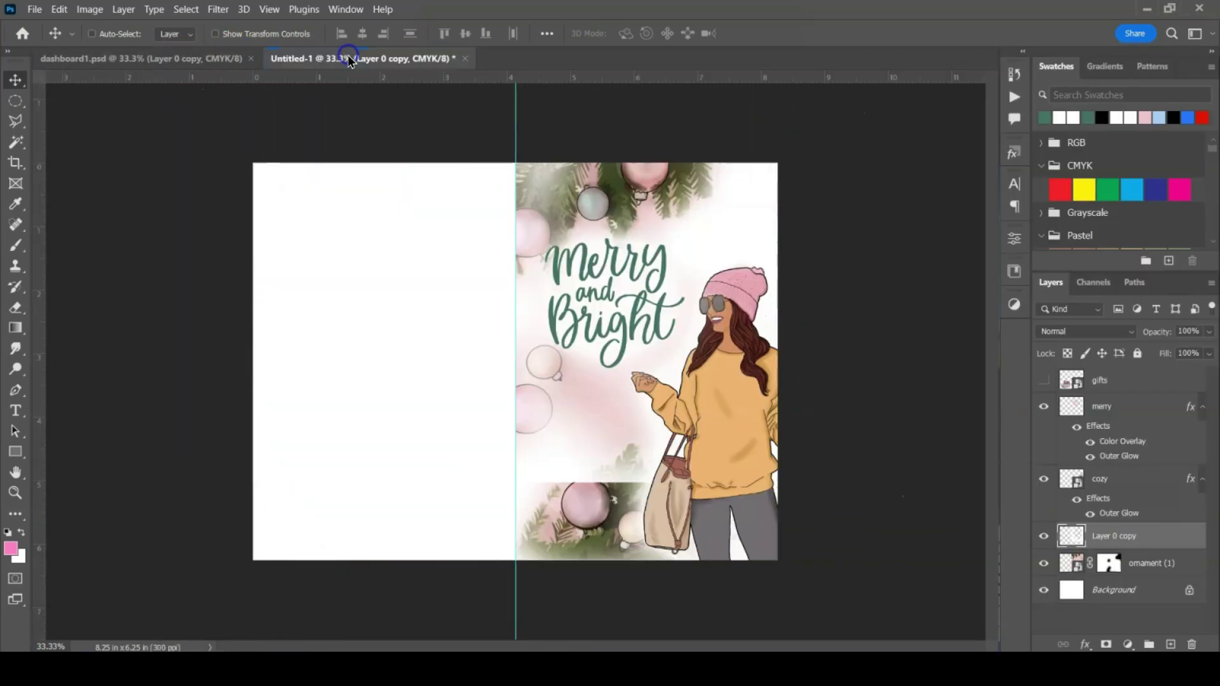
Save the document as dashboard2 in Photoshop format in the DEC22 folder, replacing the existing file
click(34, 8)
click(77, 193)
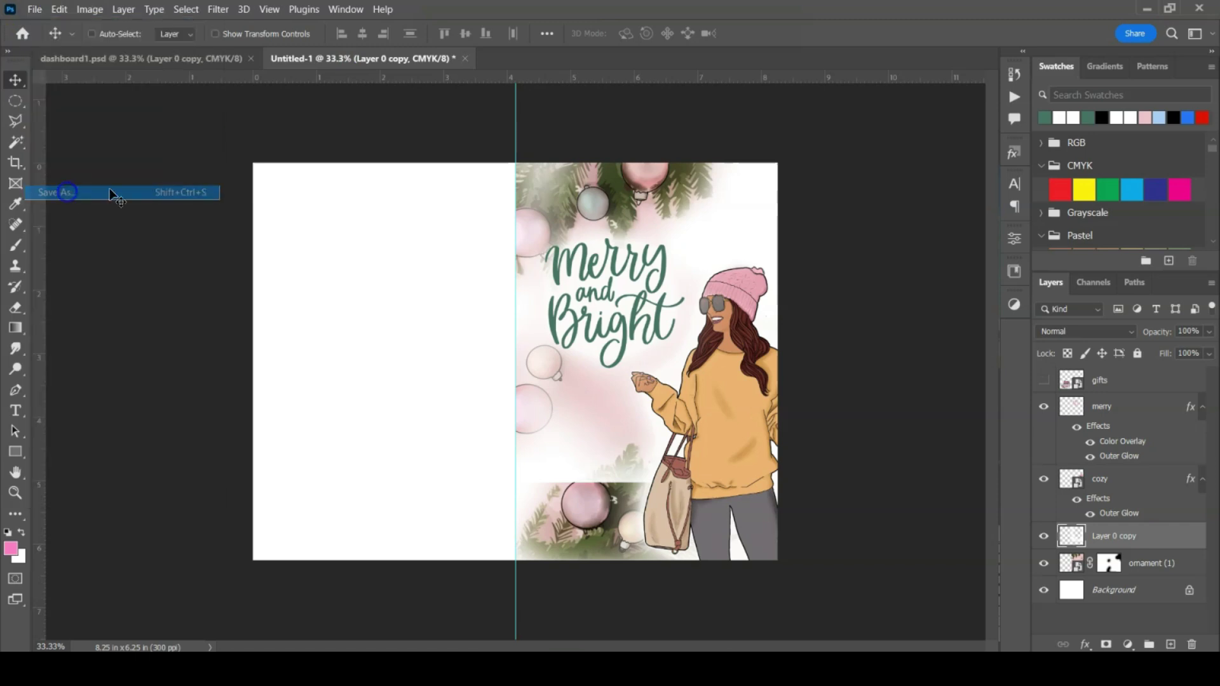
click(314, 510)
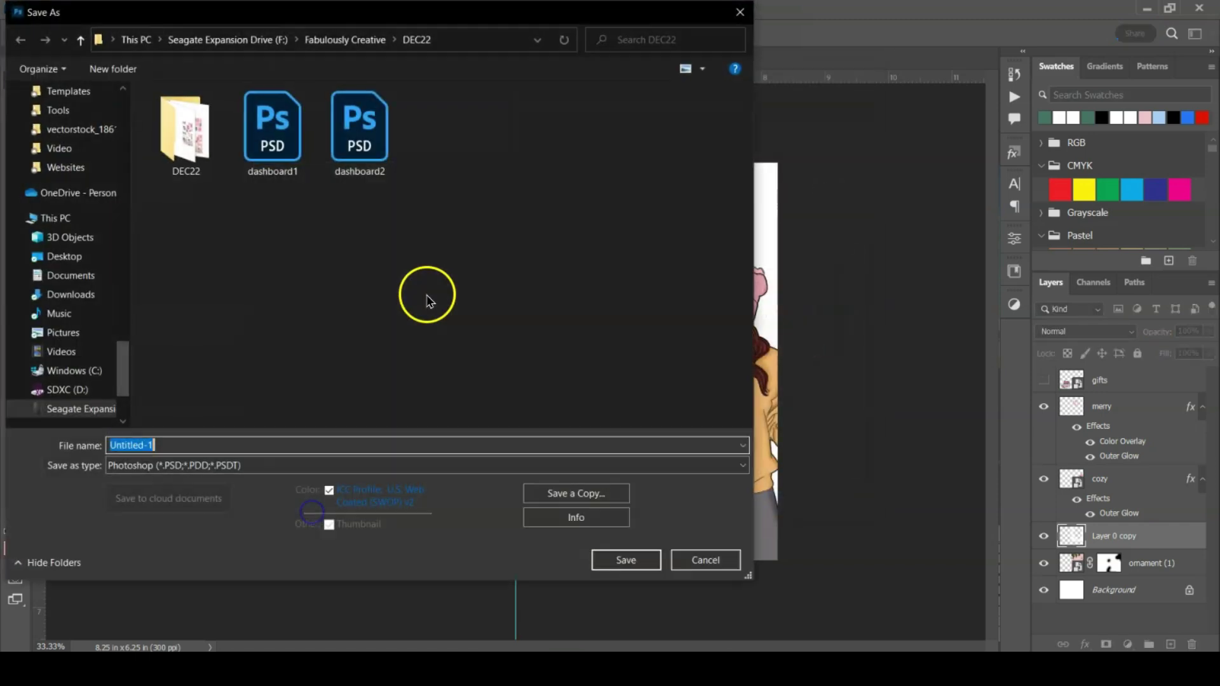
click(366, 145)
click(610, 559)
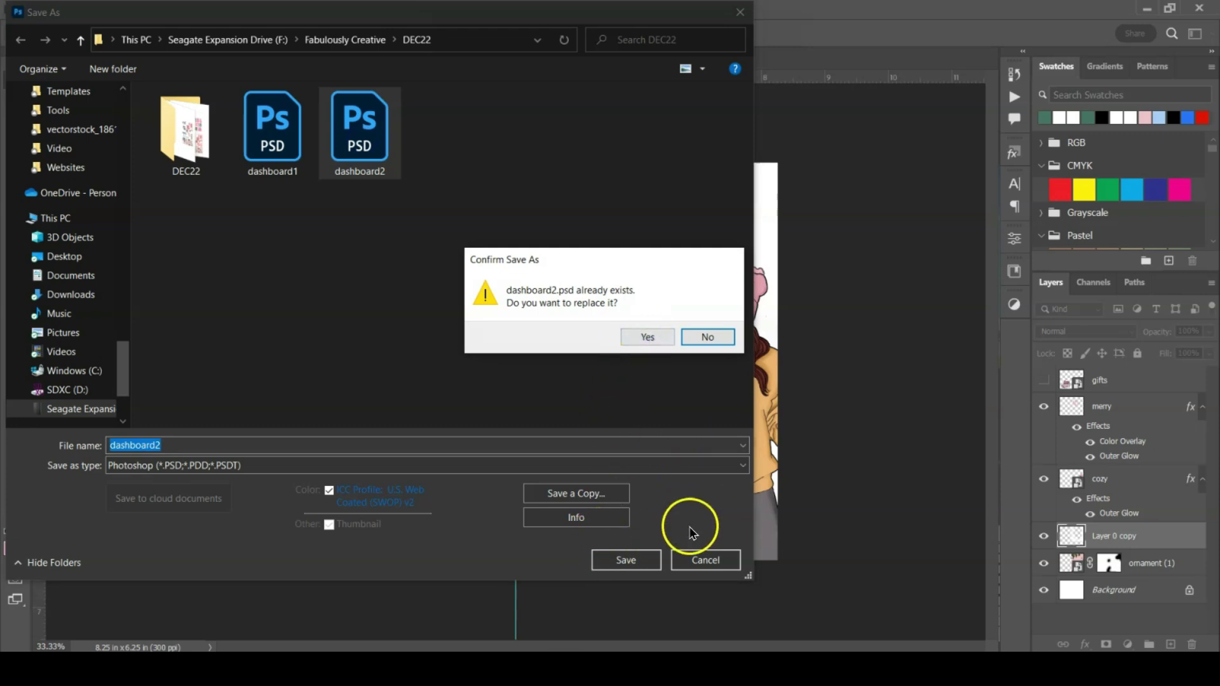
click(646, 338)
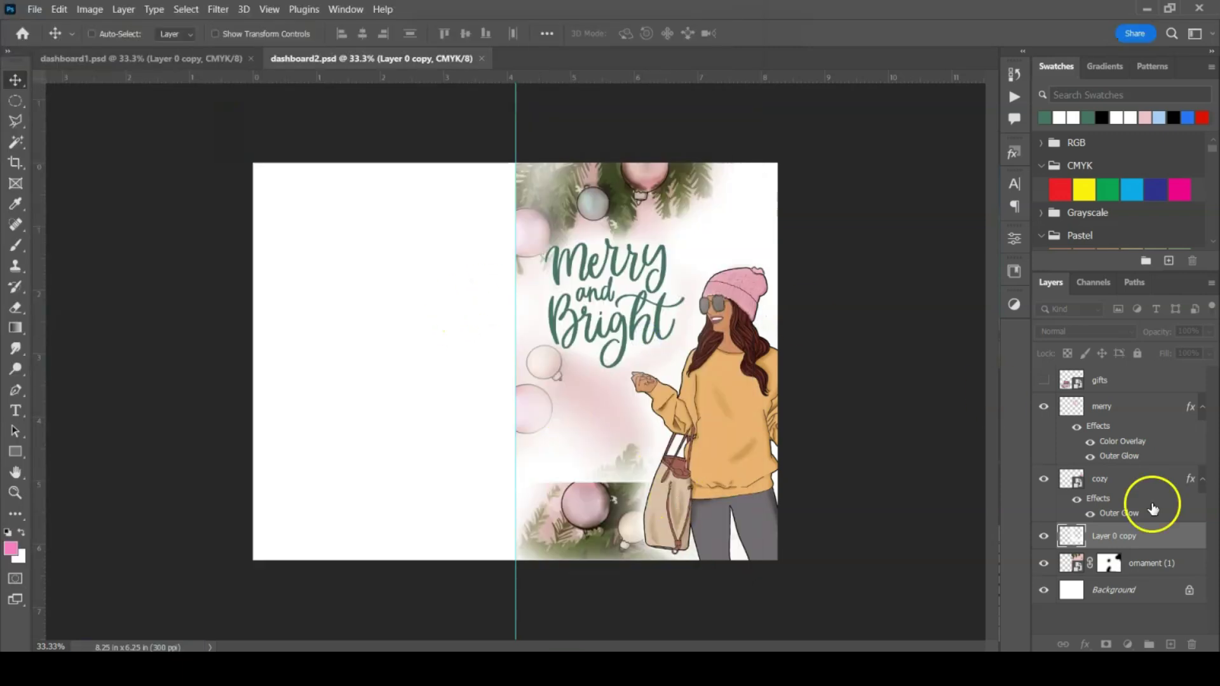
Raise Layer 0 copy above the gifts layer, shift it down over the right half, and place the merry layer above it
drag(1130, 534, 1132, 378)
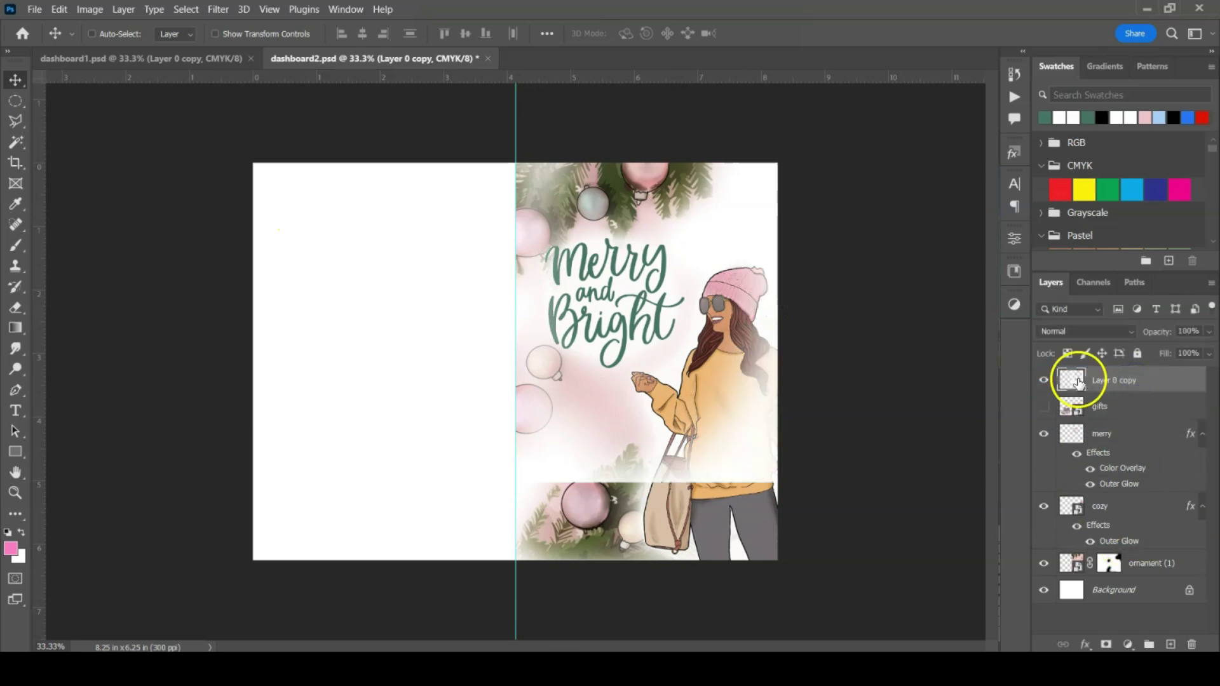
key(ctrl+t)
drag(604, 348, 609, 416)
key(Return)
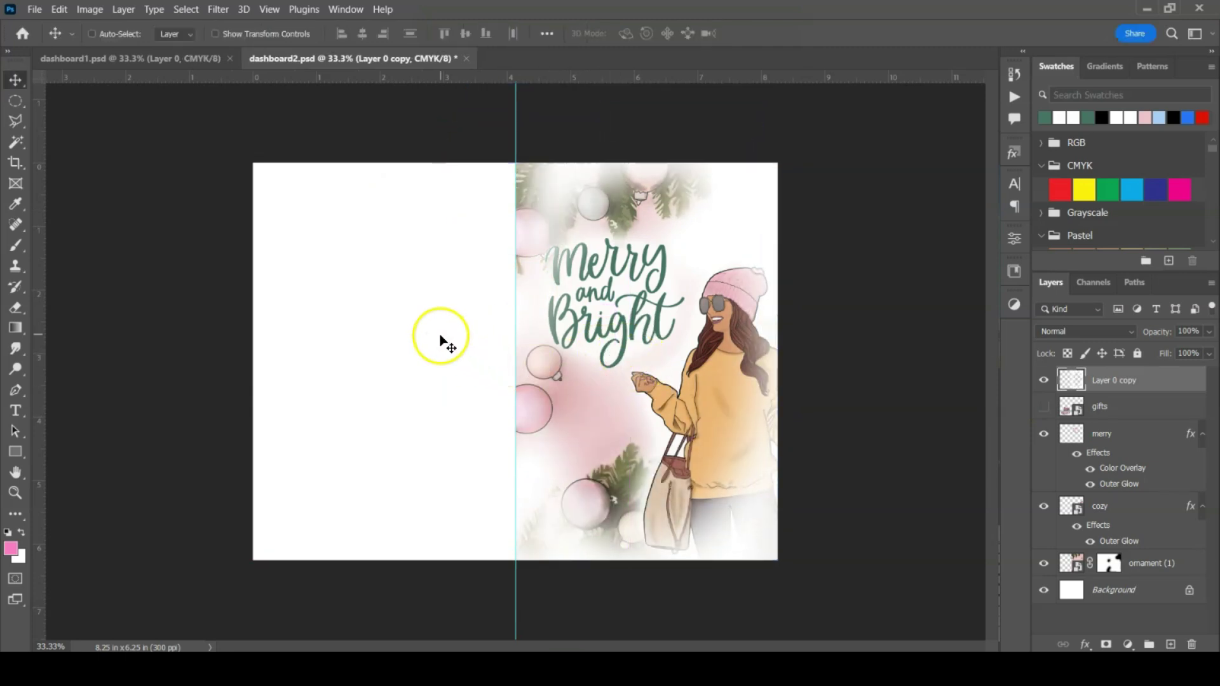
drag(1082, 430, 1083, 377)
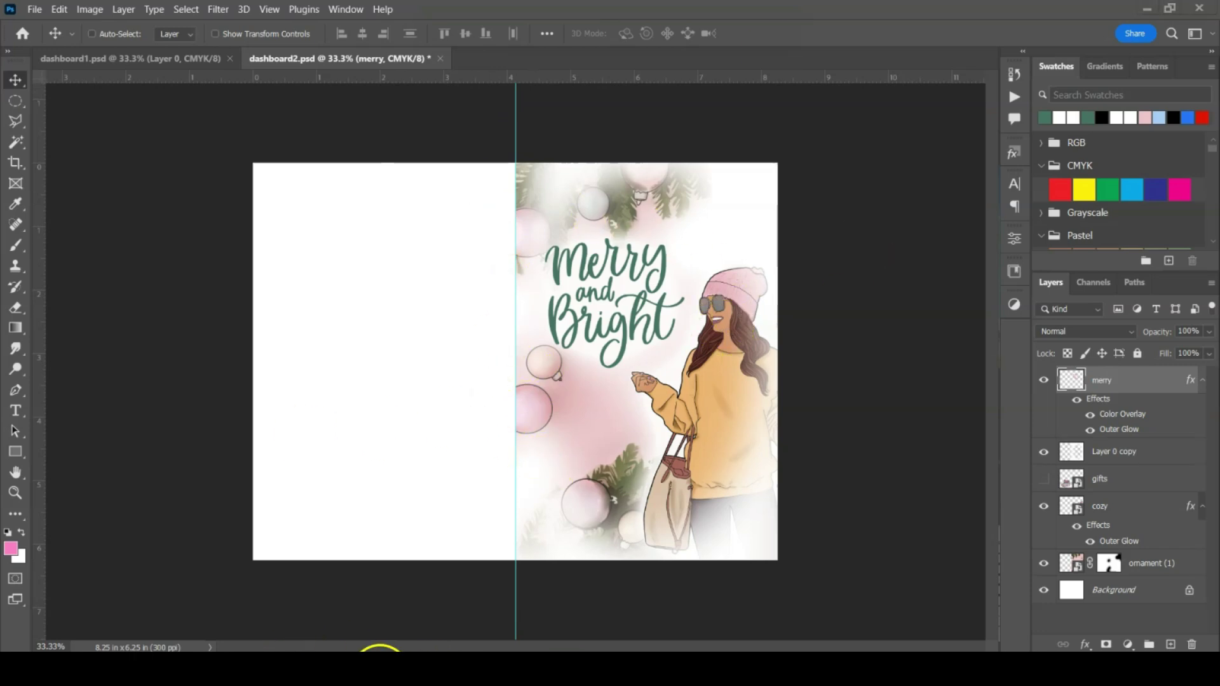
Place the confdress image from the DEC22 Individual PNG folder along the outer side of dashboard2's blank left half
mouse_move(405, 649)
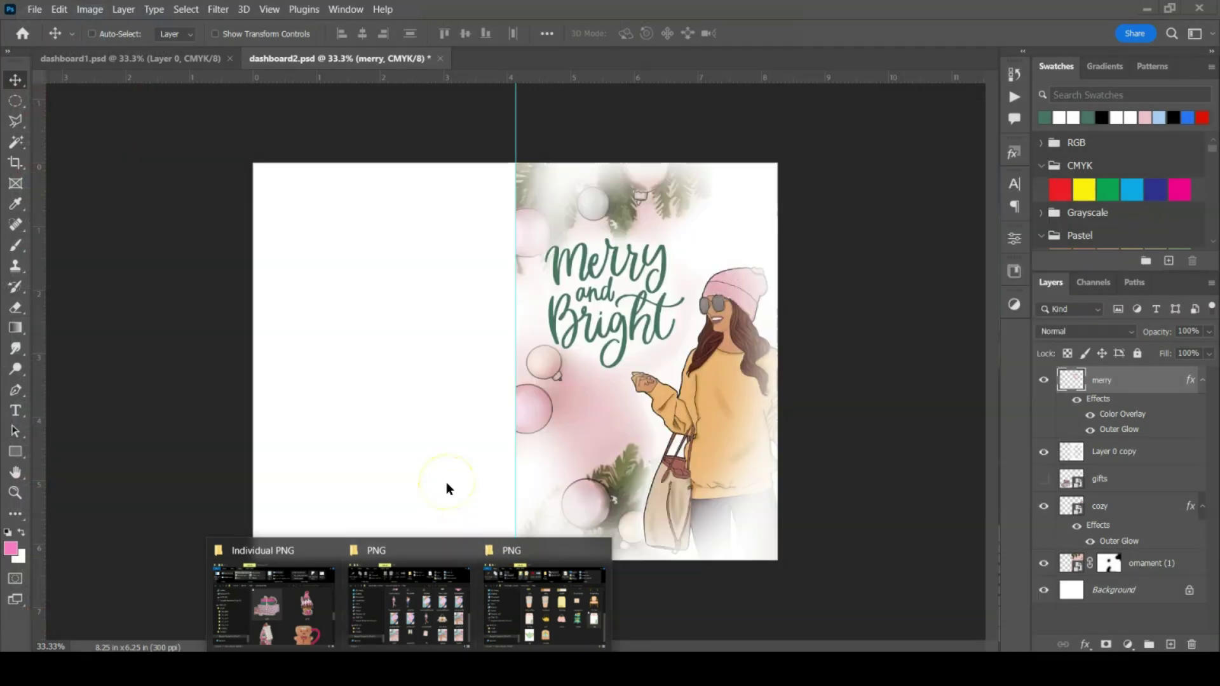
click(252, 610)
scroll(919, 392, down, 10)
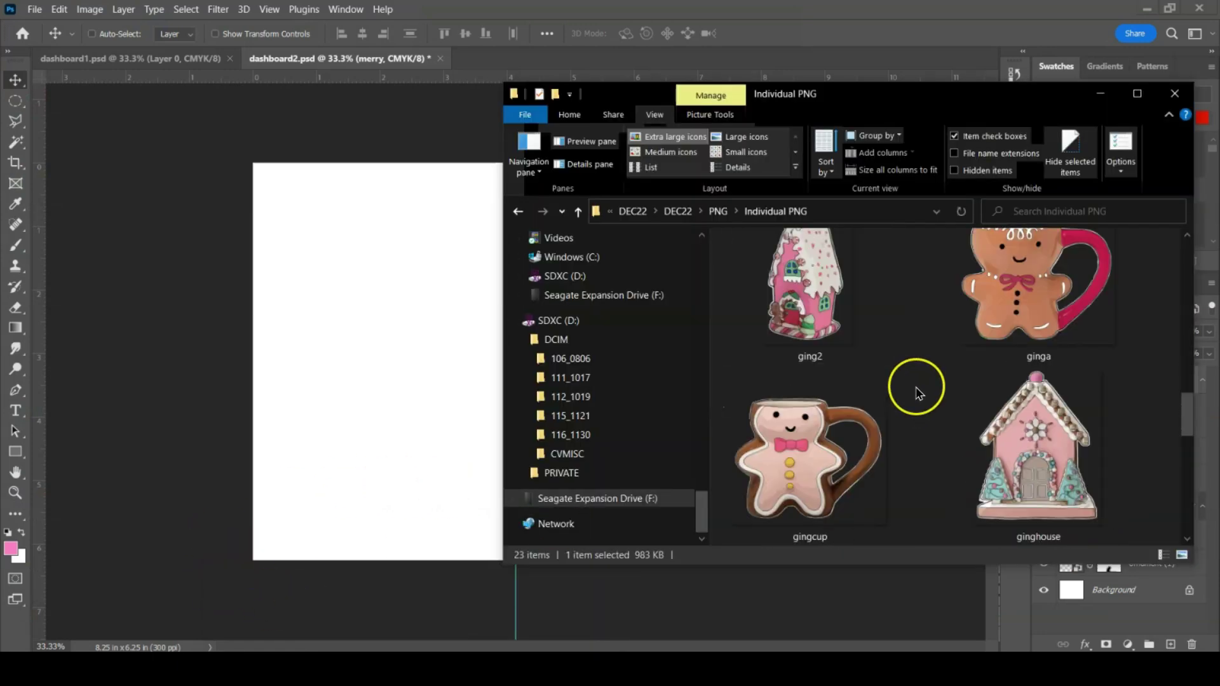
scroll(919, 393, up, 1)
scroll(919, 392, down, 4)
scroll(919, 393, up, 15)
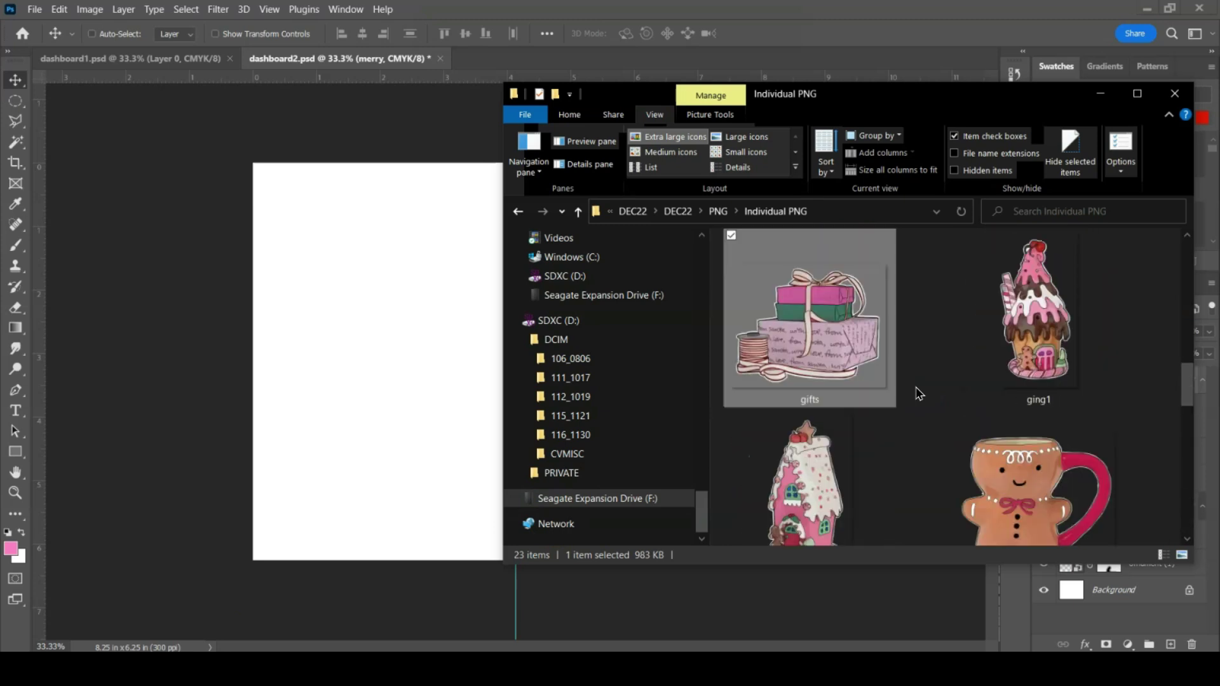
click(994, 422)
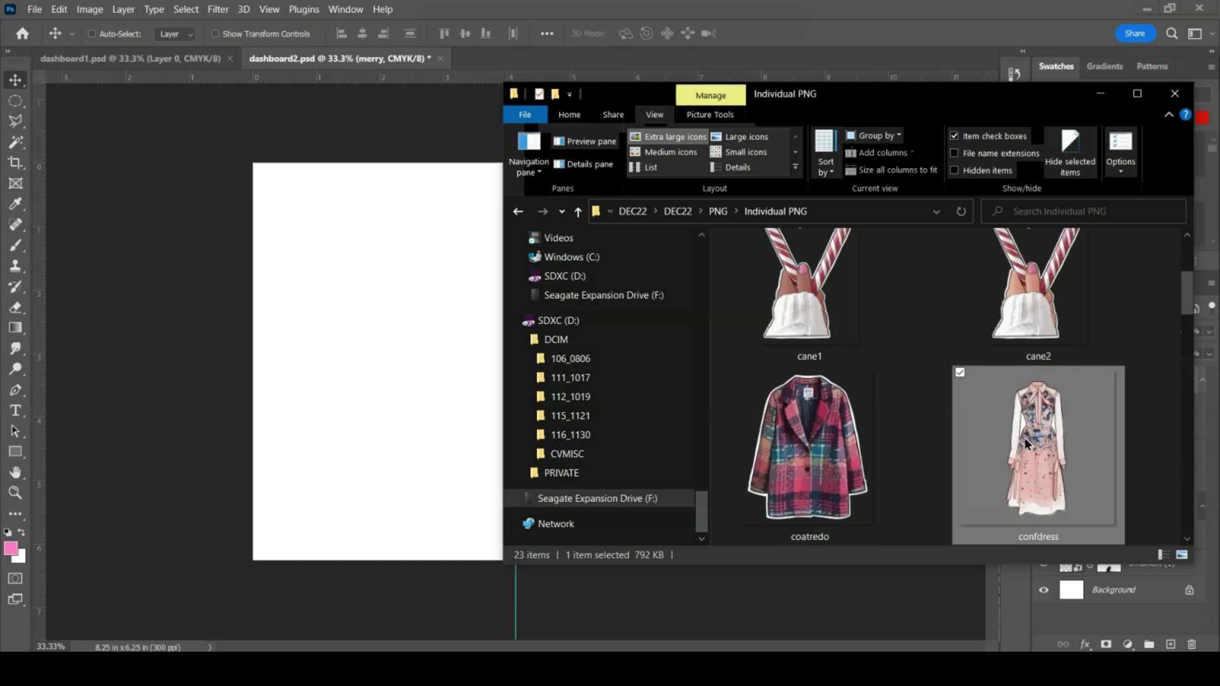
drag(1038, 431, 356, 338)
drag(563, 347, 362, 355)
key(Return)
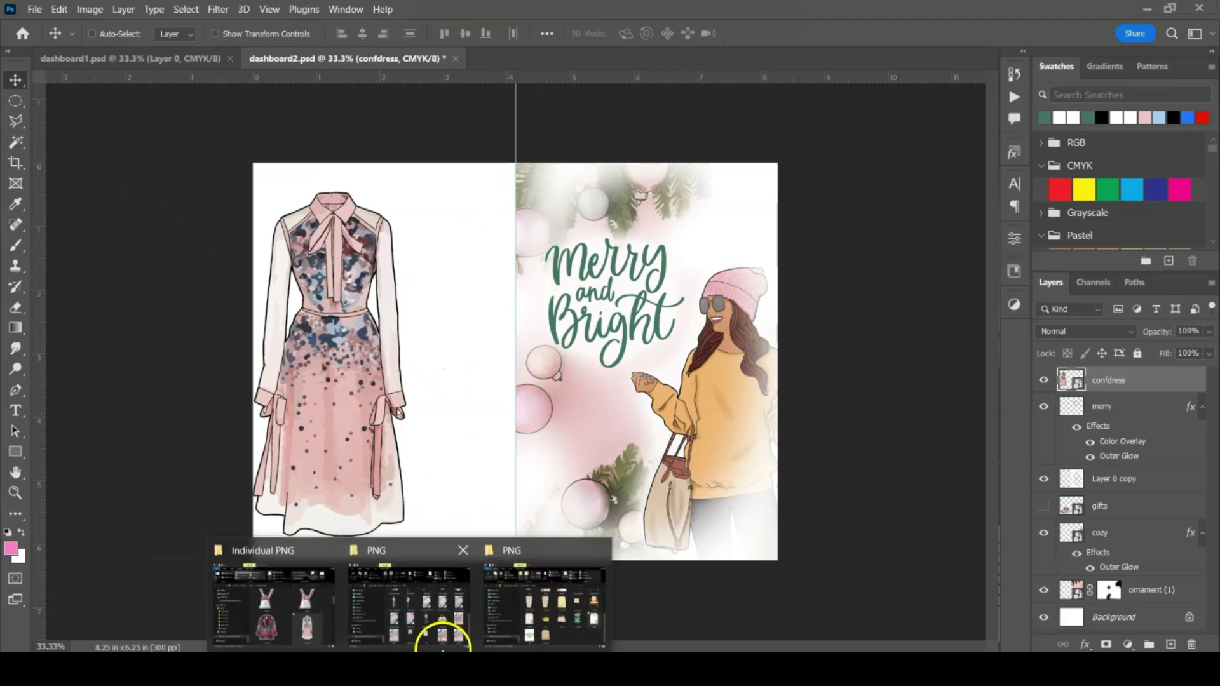
Place the dailylt calendar from the Fresh Start PNG folder, scale it to about 8.05%, and position it over the dress's upper right side
click(537, 637)
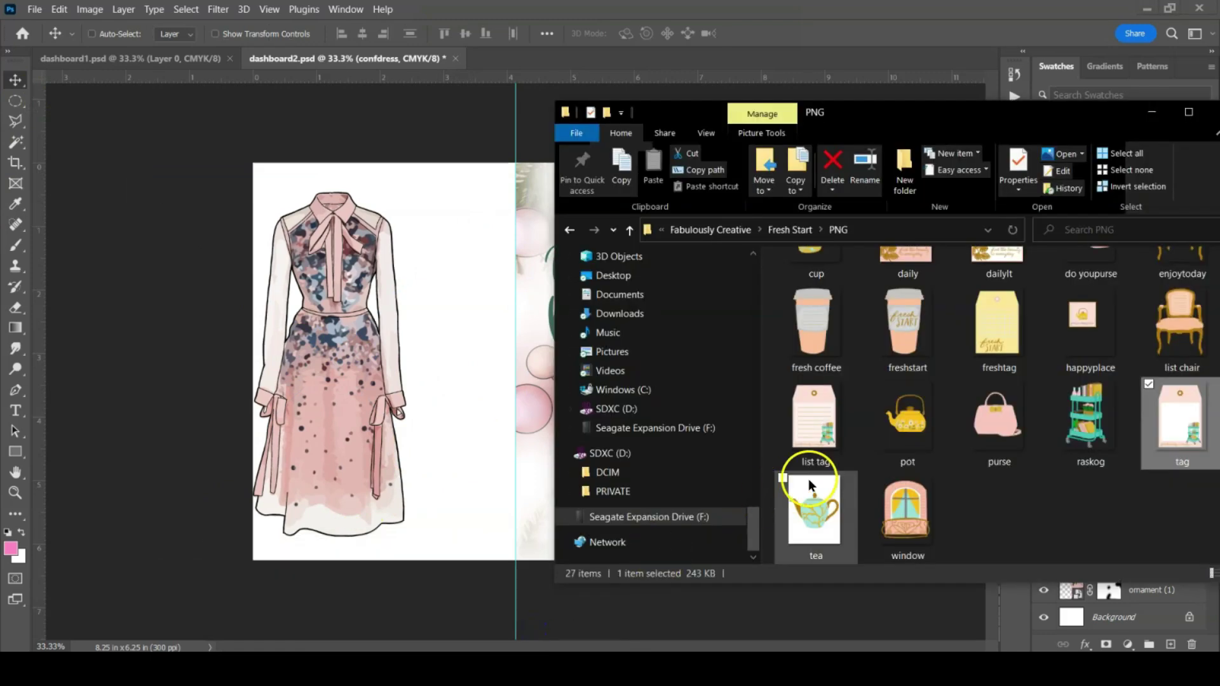
scroll(811, 483, up, 3)
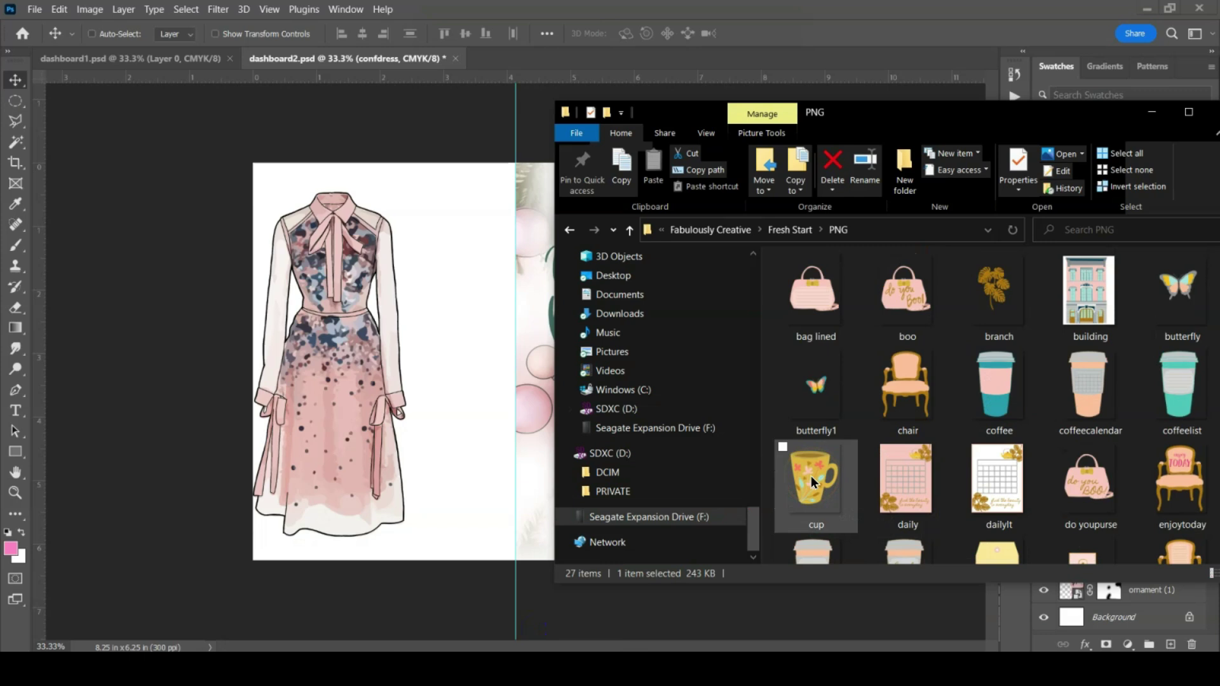
scroll(813, 482, down, 2)
scroll(814, 481, up, 1)
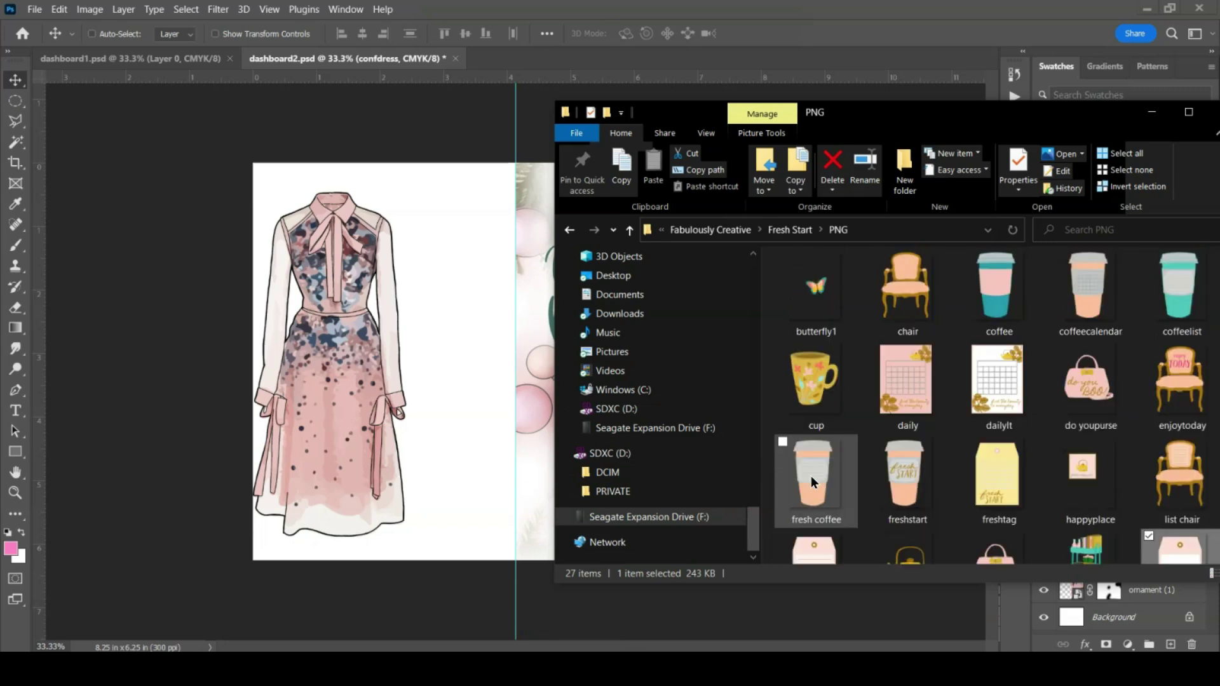
click(999, 371)
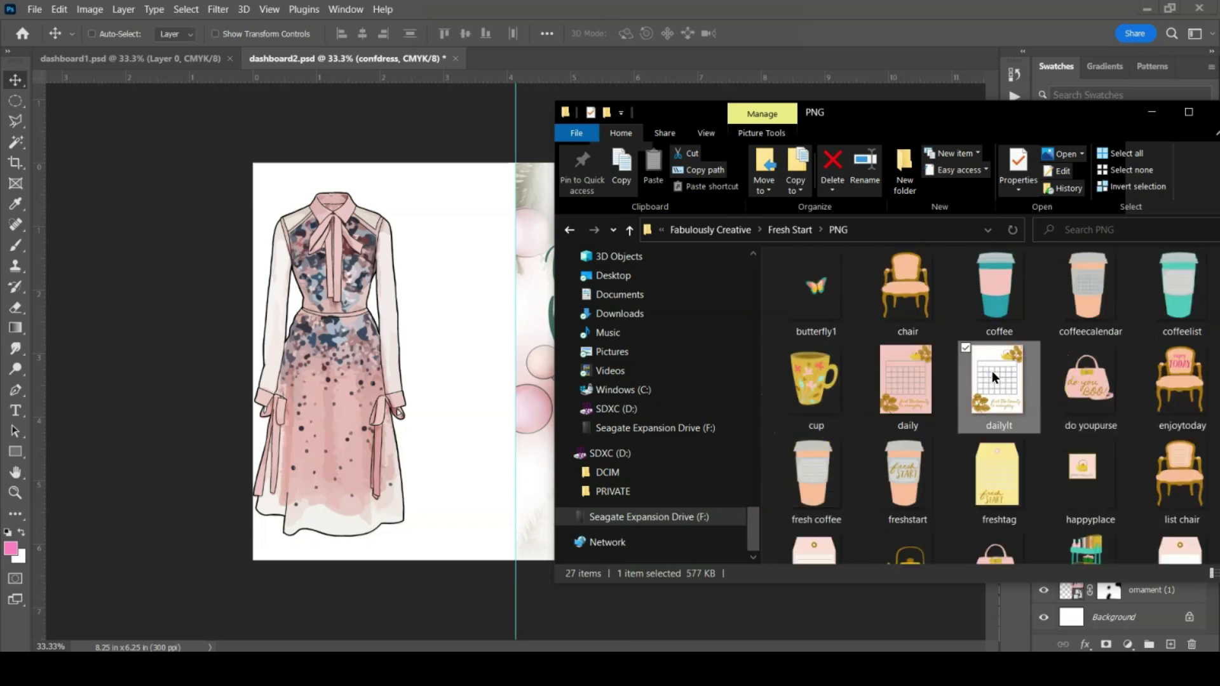
drag(994, 376, 436, 318)
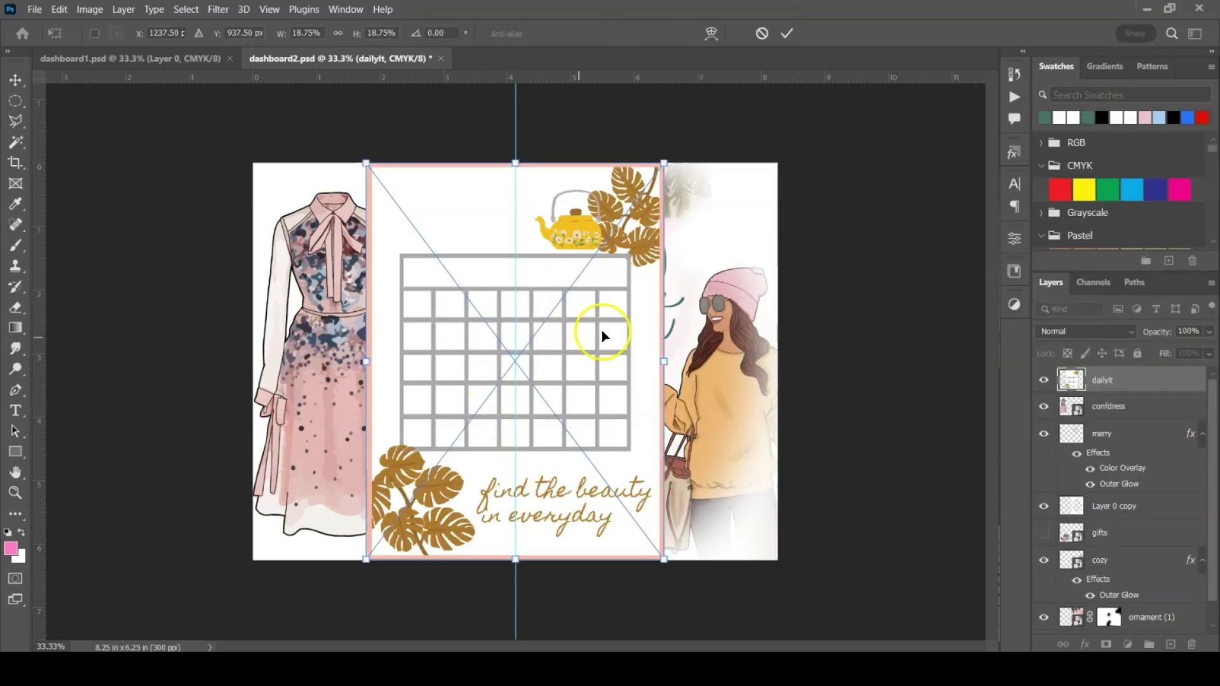
drag(662, 163, 439, 351)
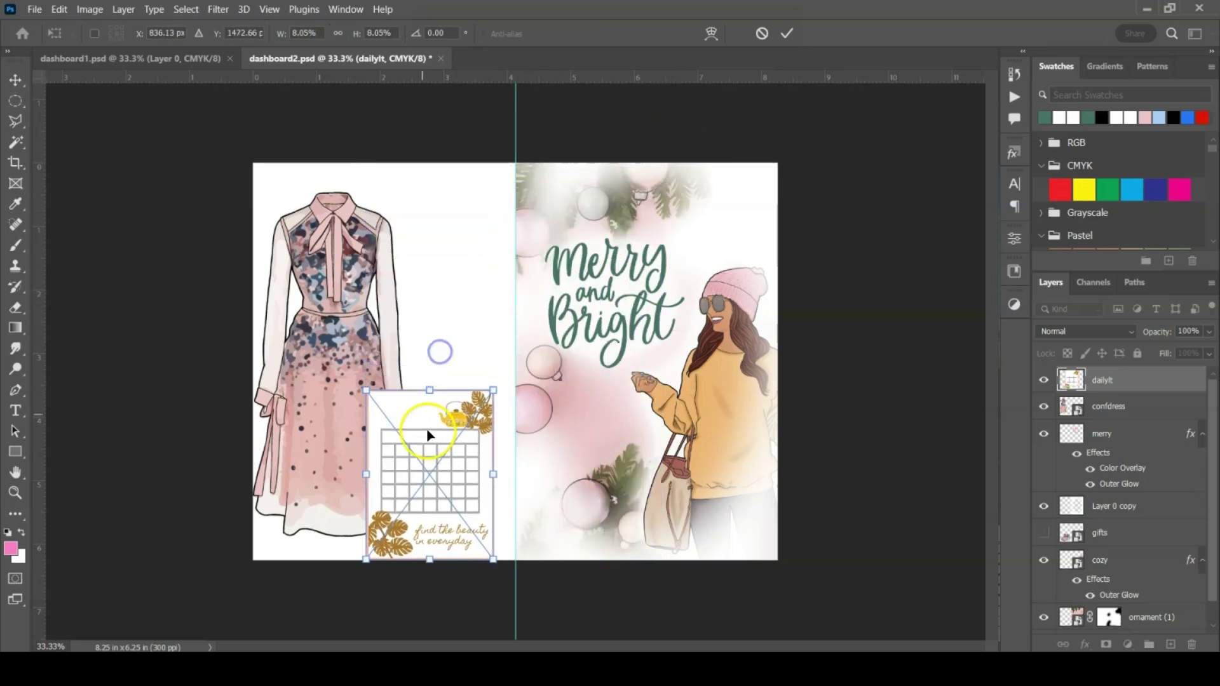
key(Return)
drag(441, 518, 427, 310)
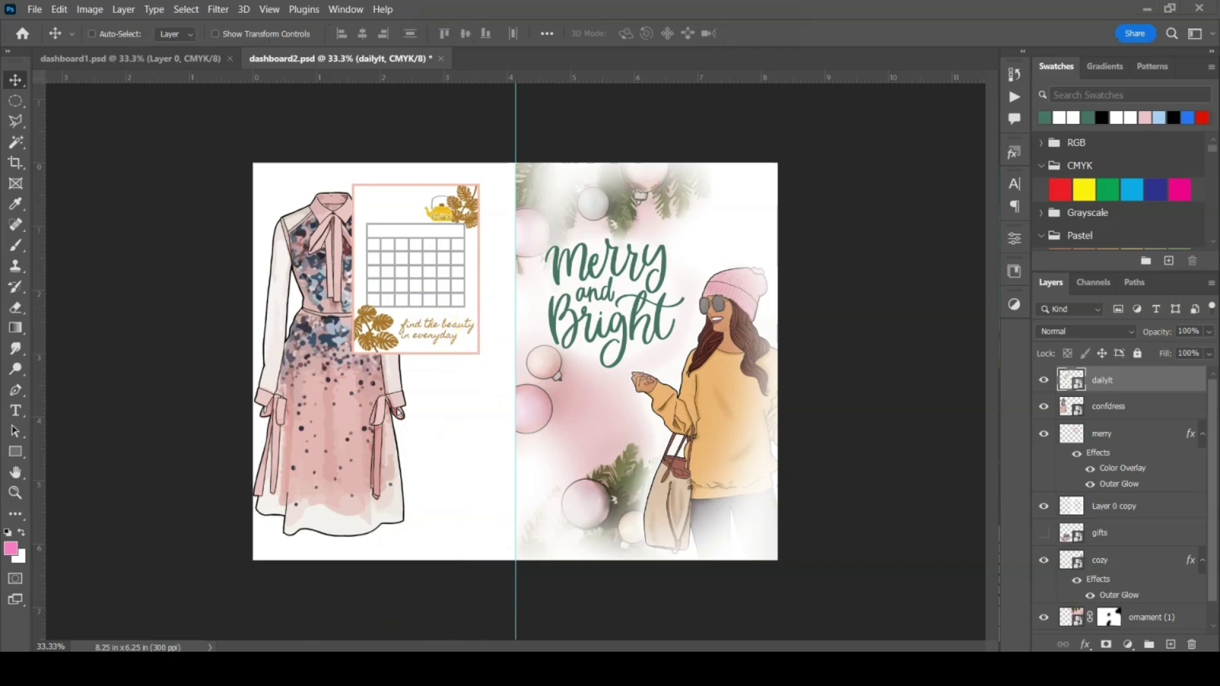
Place the cameradark image from the Sept 22 Digital Kit PNG folder over the left half and hide its layer
click(513, 614)
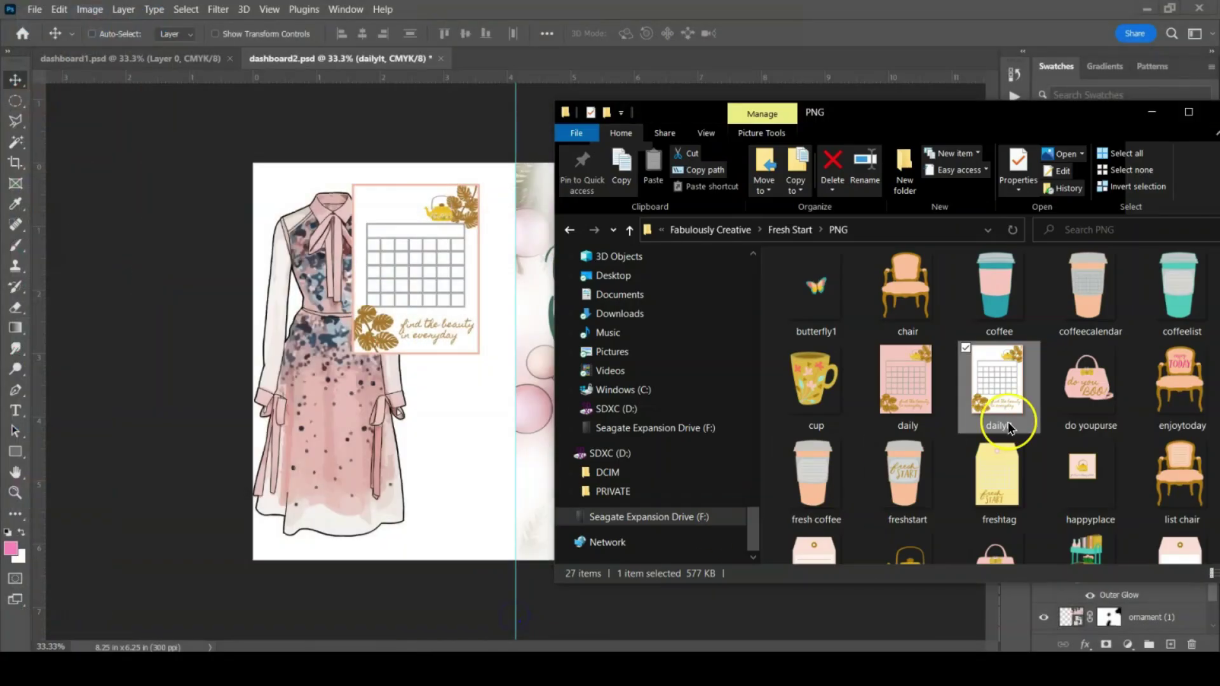
scroll(1008, 422, down, 2)
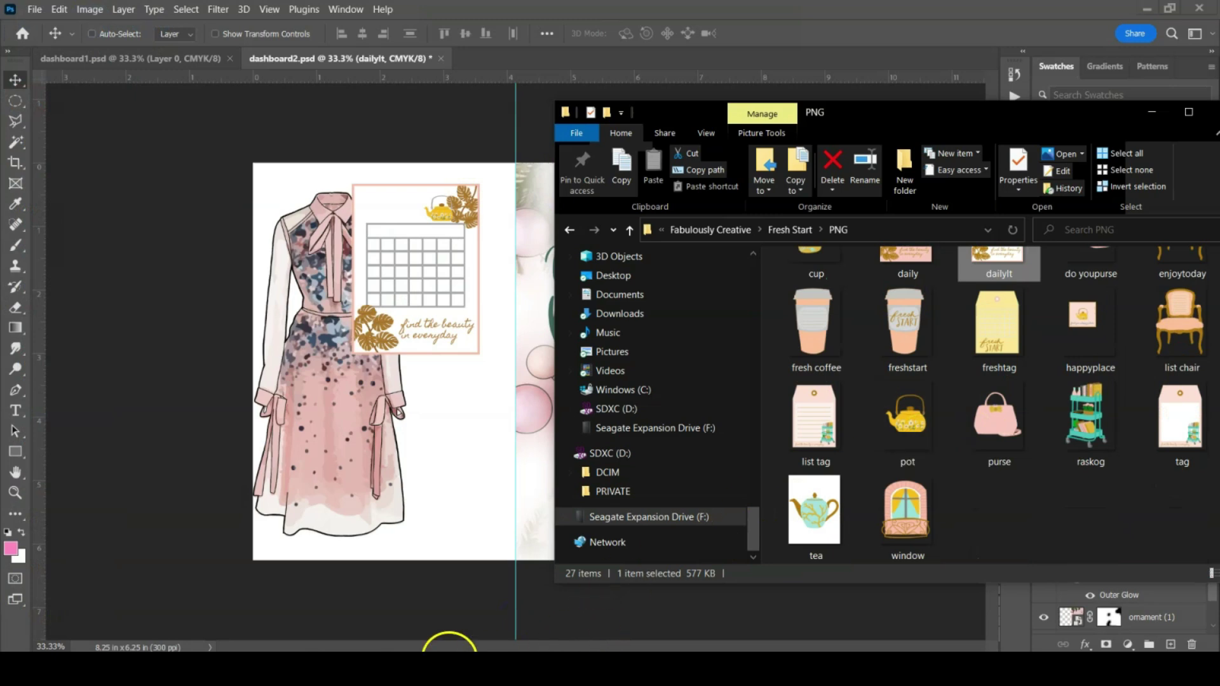
mouse_move(445, 646)
click(414, 605)
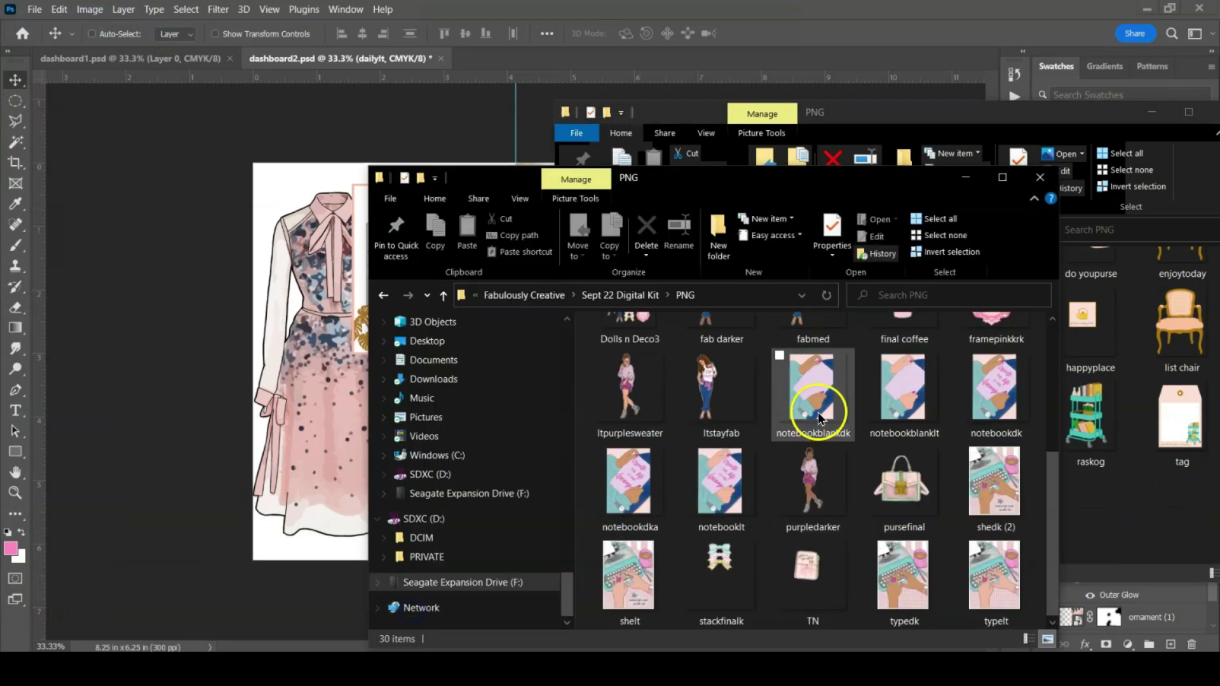
click(862, 463)
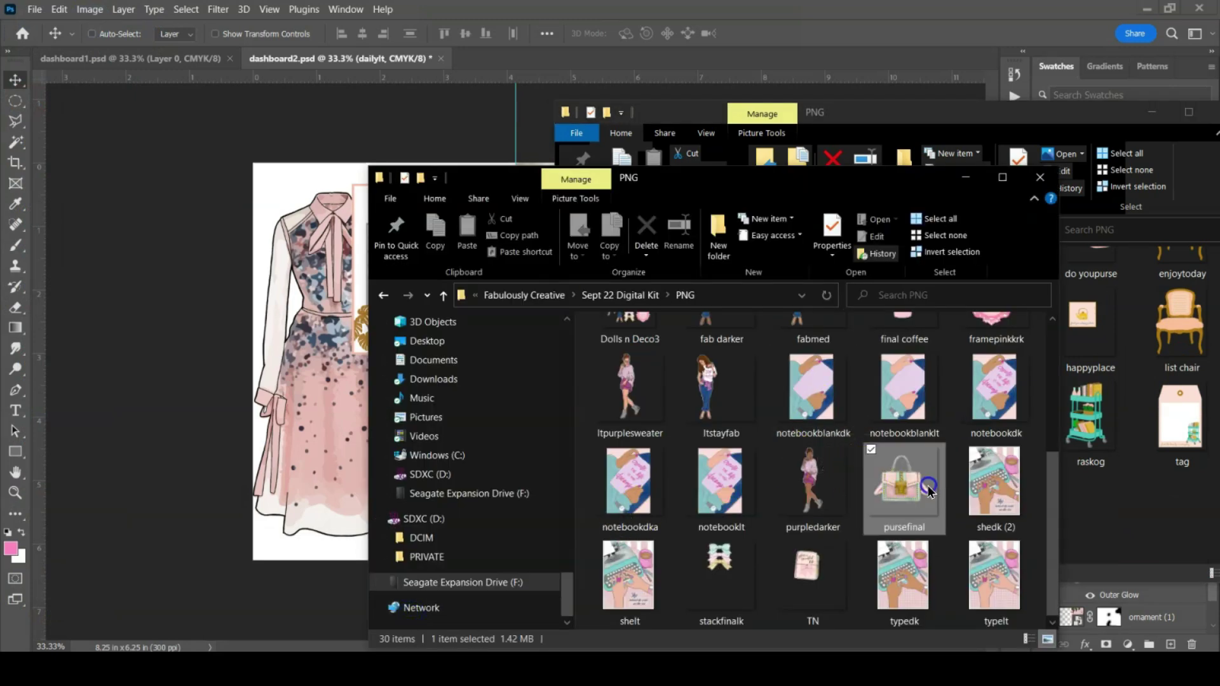
scroll(767, 492, up, 1)
scroll(768, 492, up, 1)
scroll(768, 492, down, 1)
scroll(769, 492, up, 2)
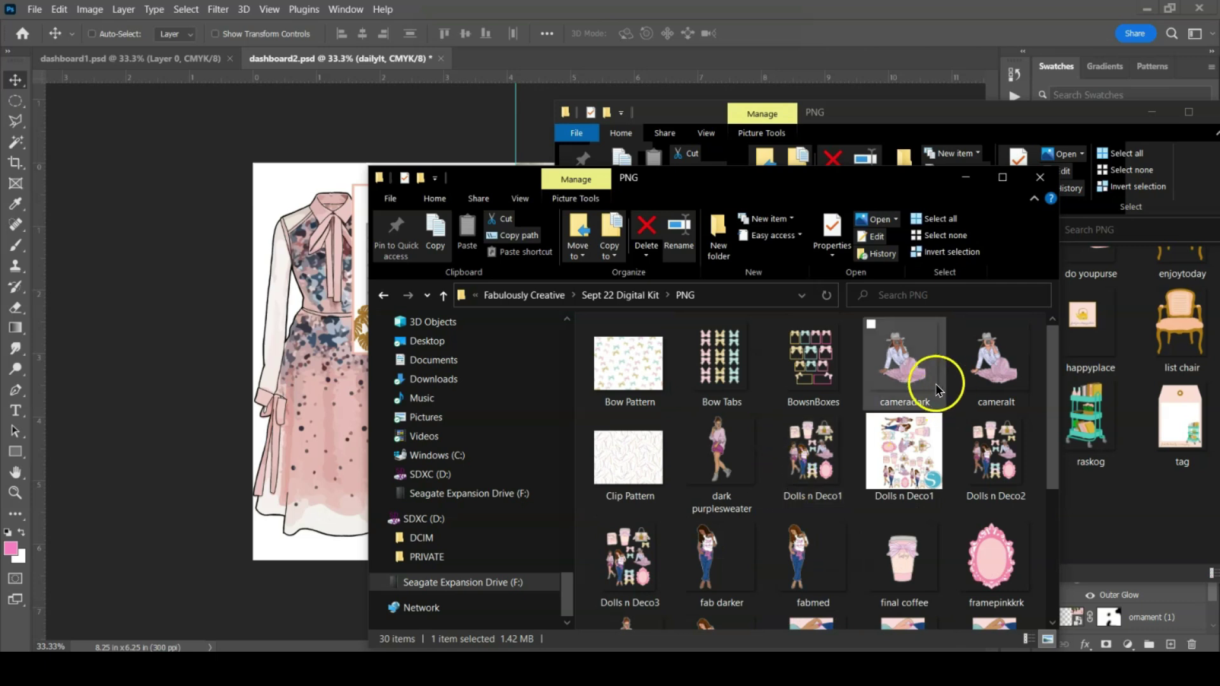
click(904, 360)
drag(904, 359, 306, 387)
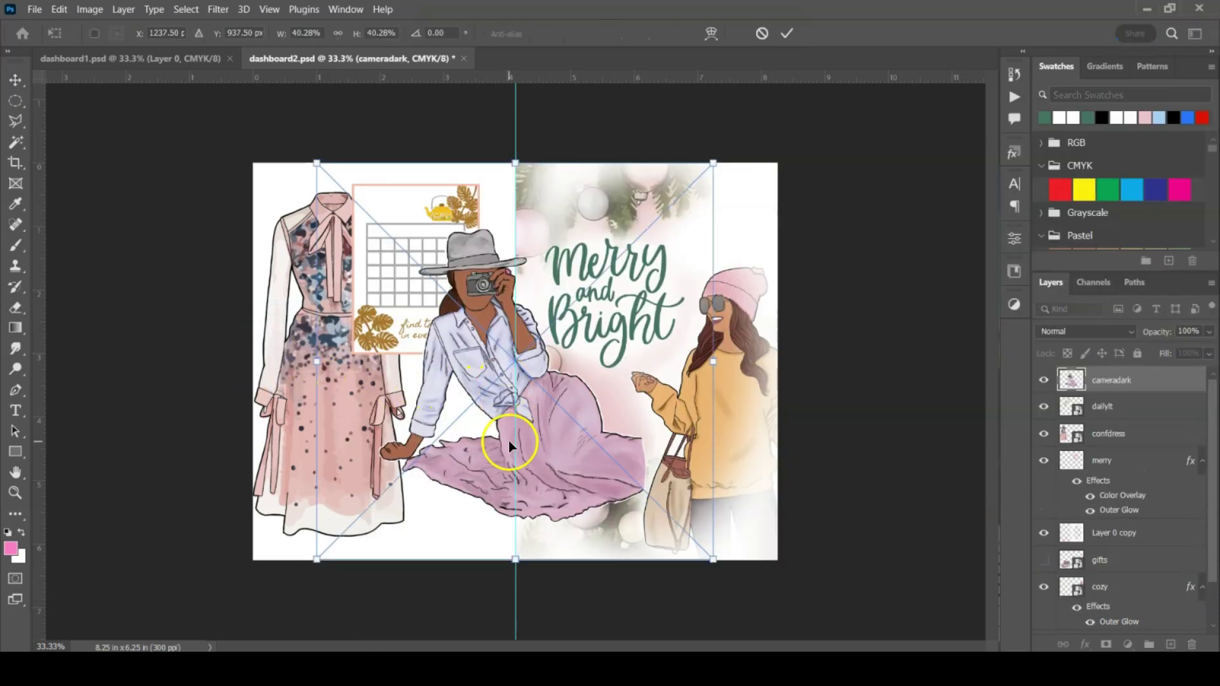
drag(485, 398, 360, 422)
click(1043, 380)
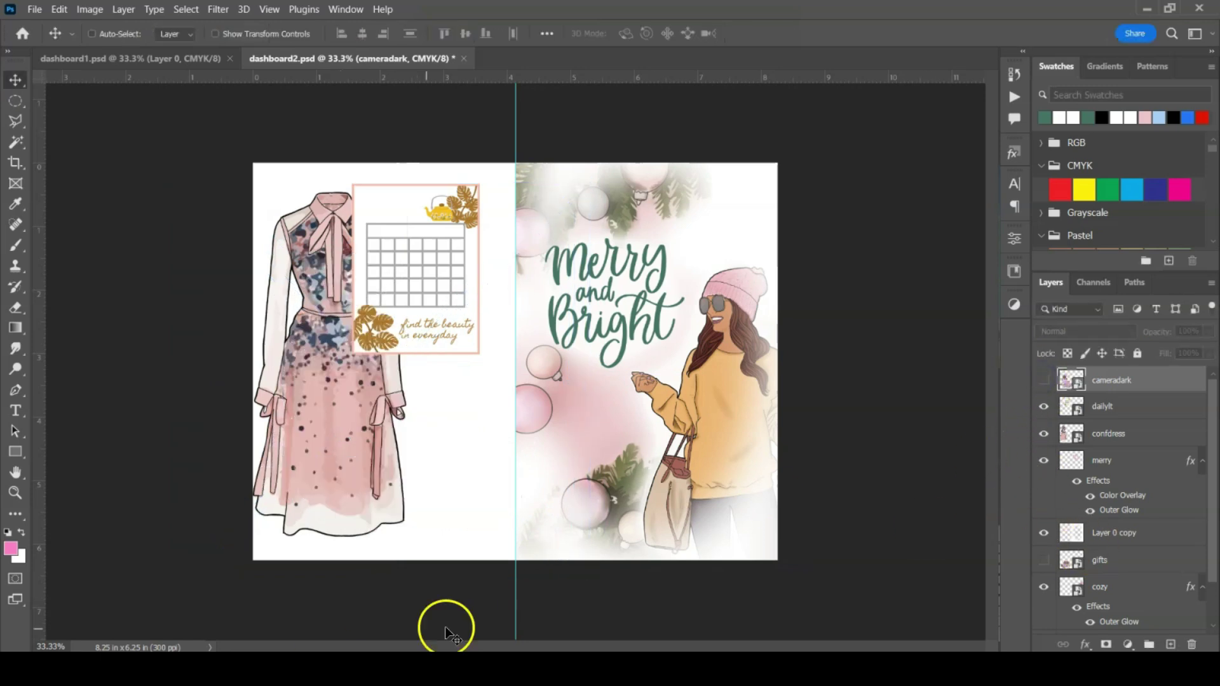
Place the pursefinal image from the Sept 22 Digital Kit PNG folder at 40.28% over the lower part of the left half
mouse_move(416, 664)
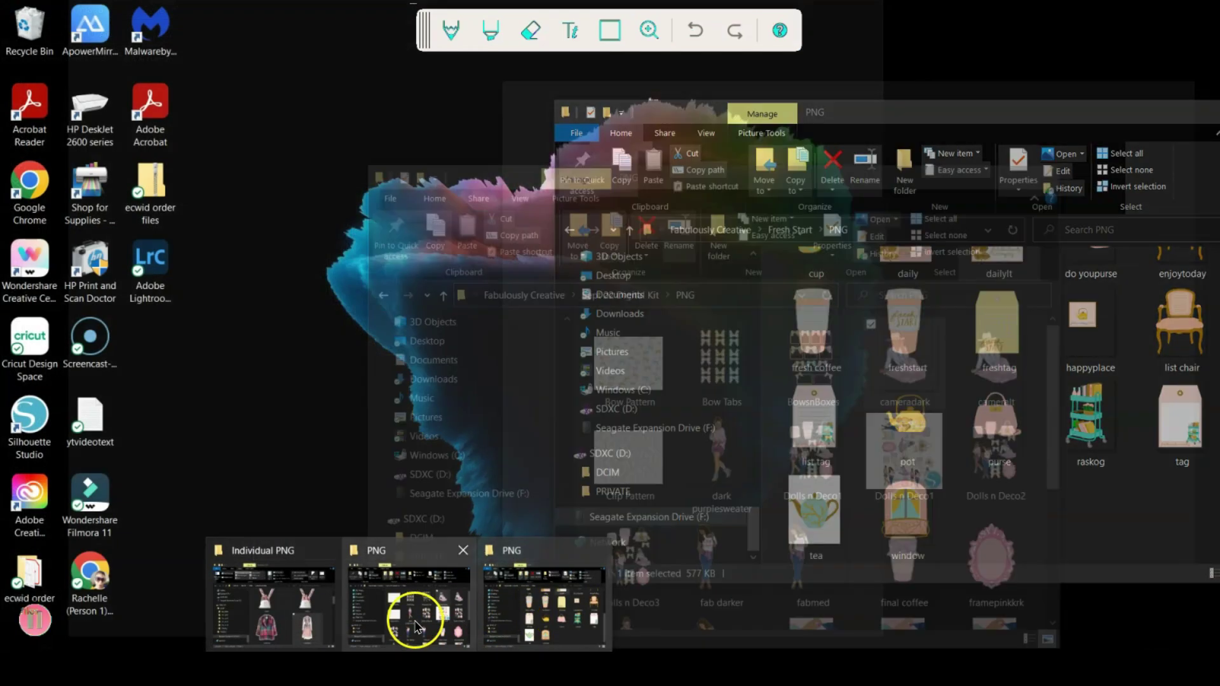
click(410, 628)
scroll(826, 463, down, 3)
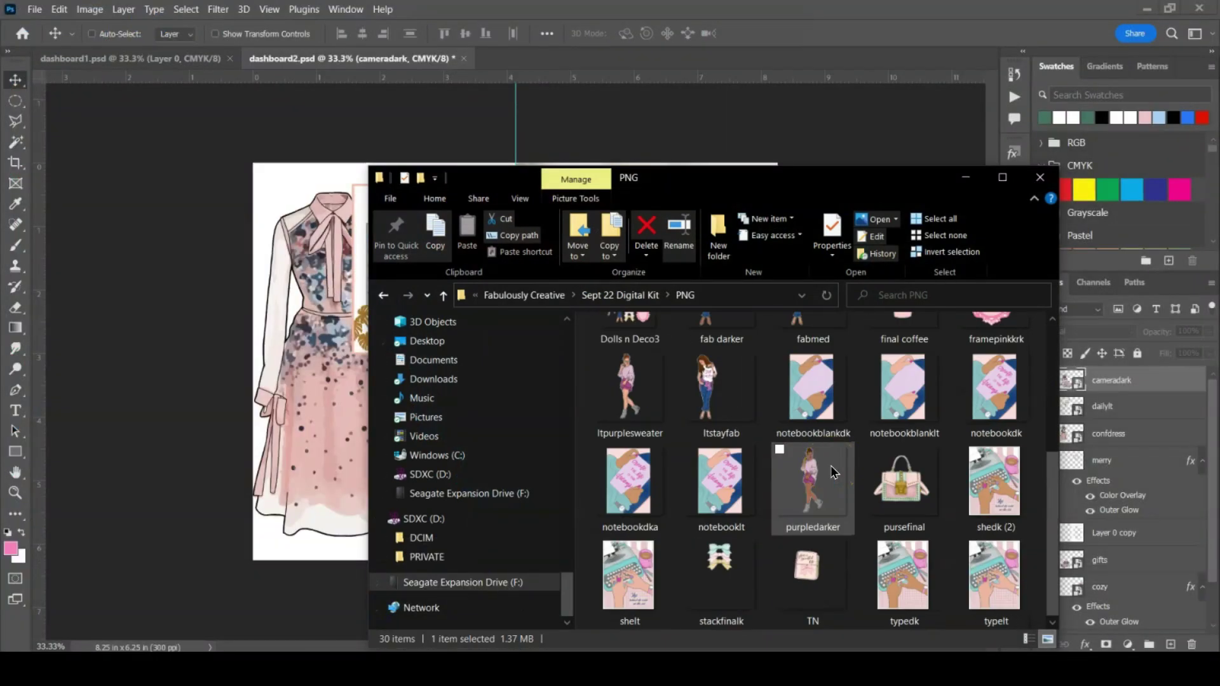
click(889, 478)
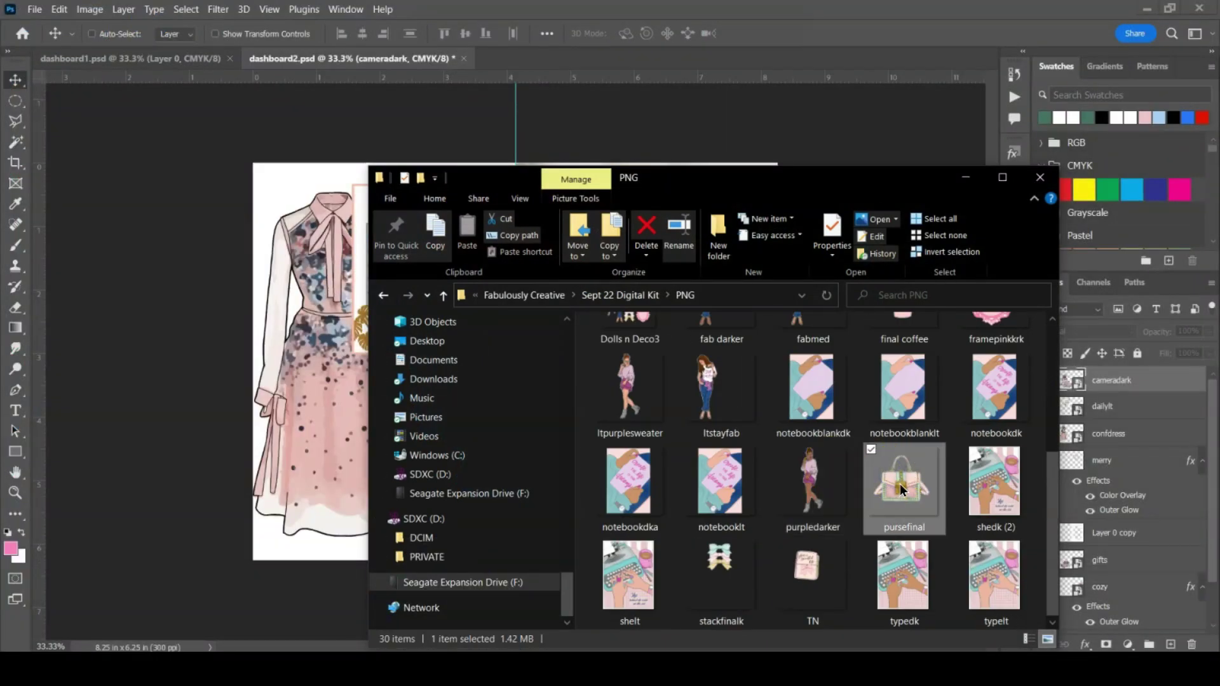
drag(890, 482, 316, 458)
drag(427, 419, 366, 477)
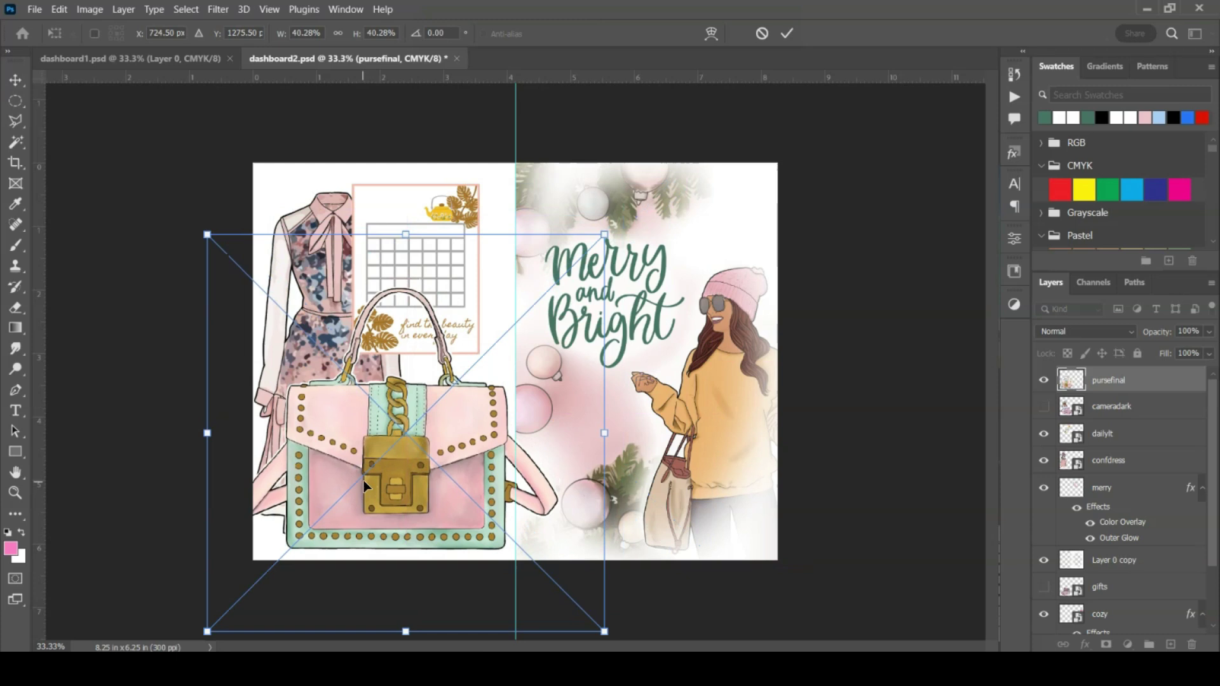
key(Return)
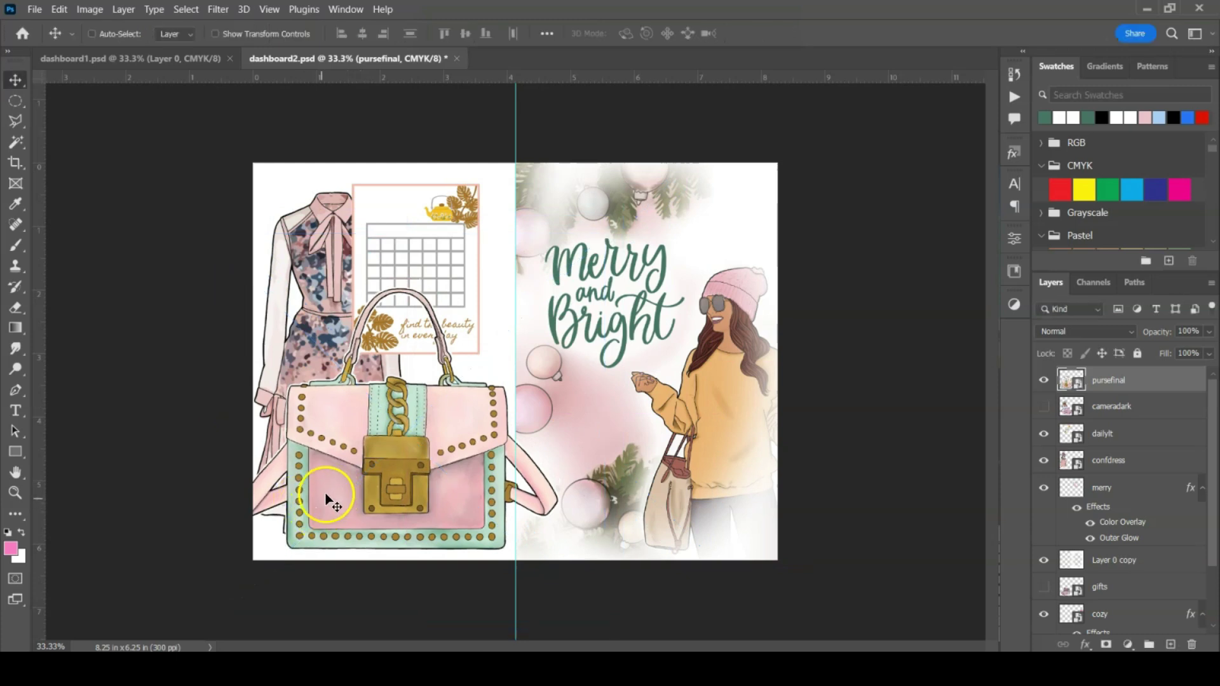
Open the denim bootsa and peachdoillie images from the NOV 22 KIT PNG folder
click(27, 9)
click(51, 37)
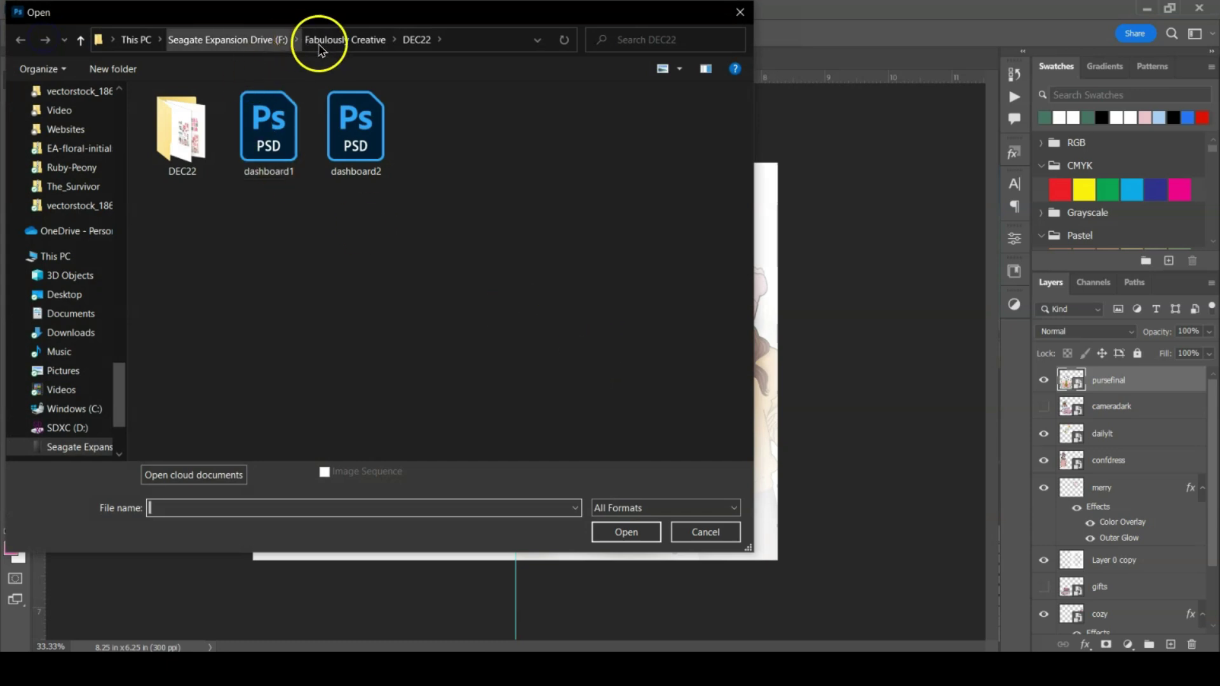
click(327, 43)
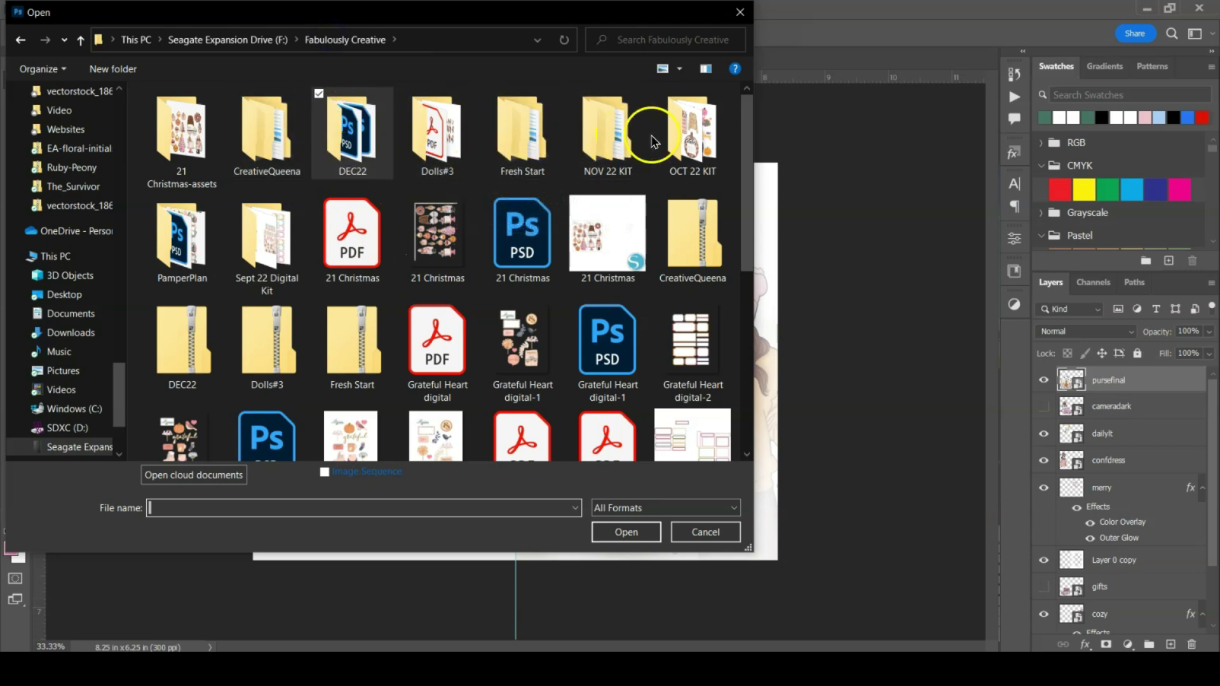
double_click(608, 137)
double_click(280, 128)
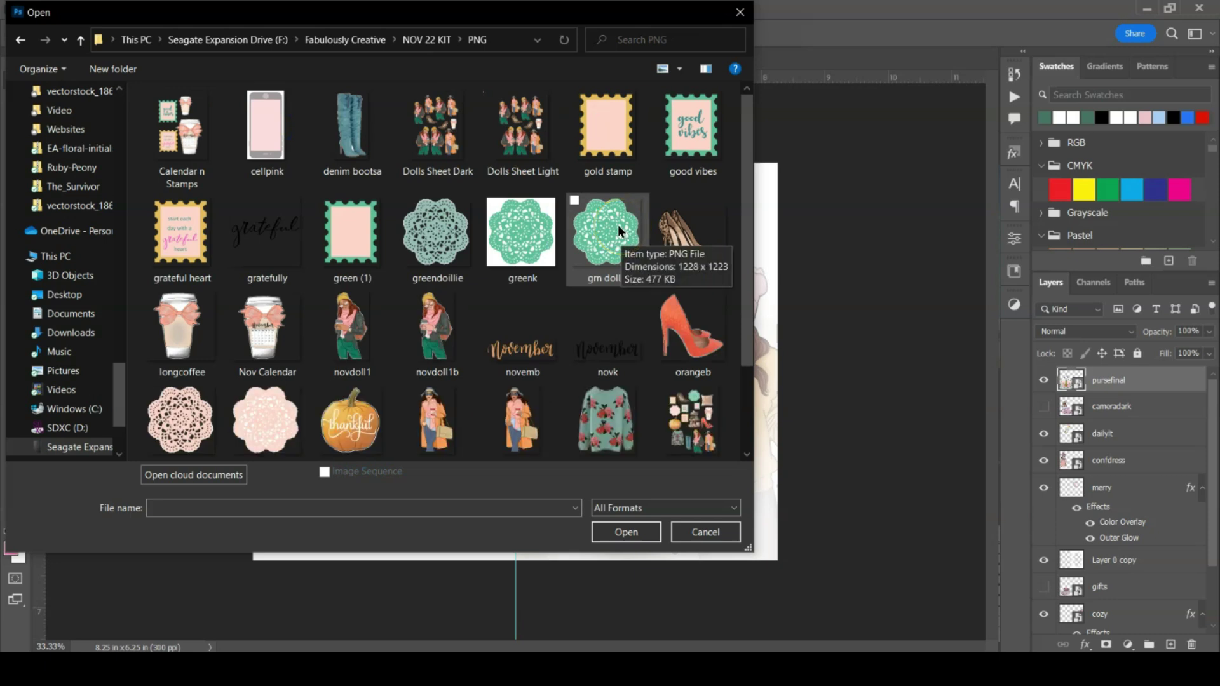
scroll(532, 335, down, 2)
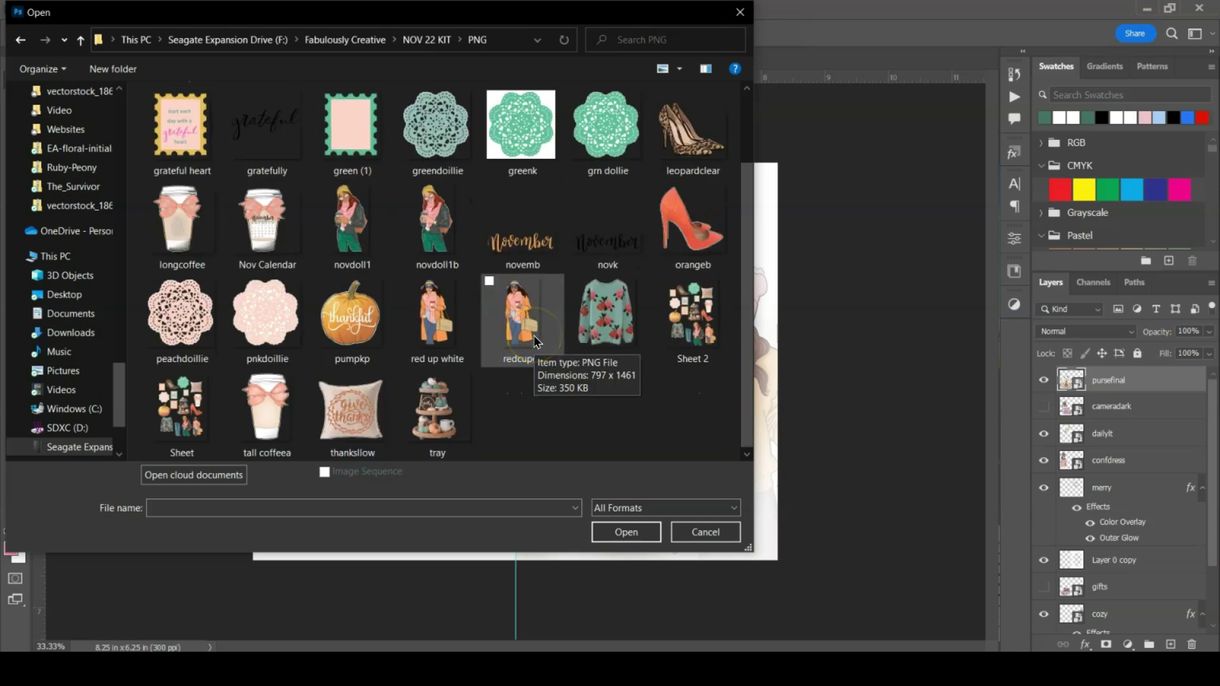
scroll(536, 341, up, 2)
click(344, 135)
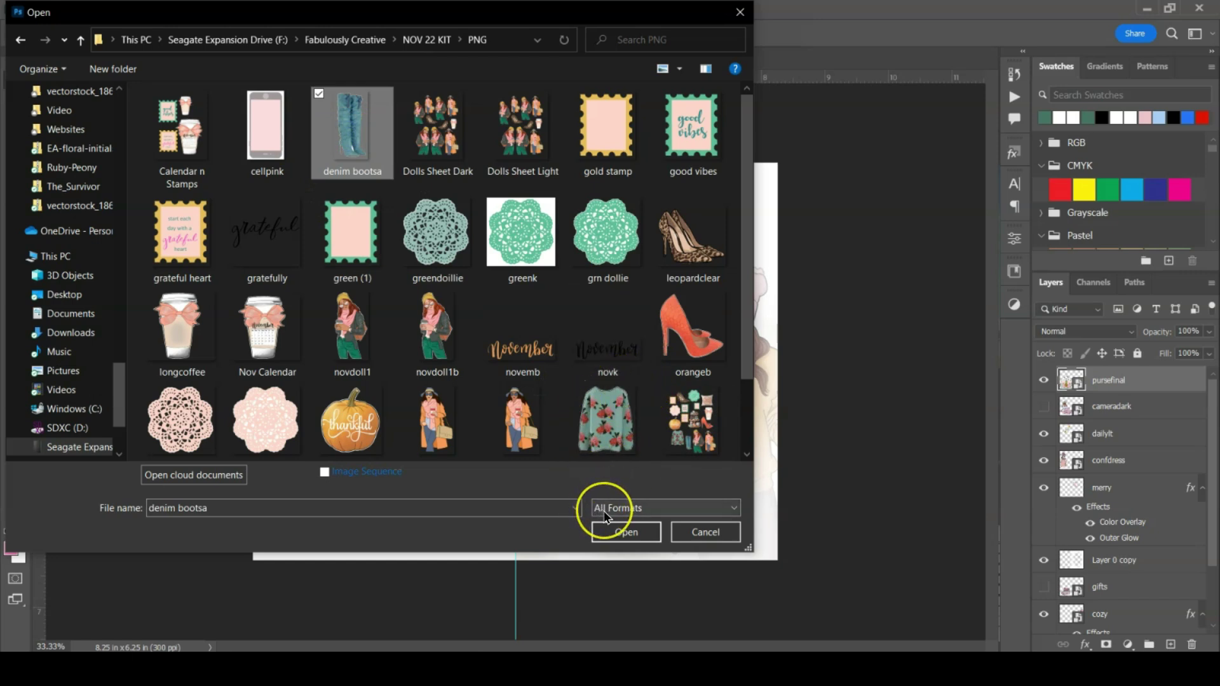
click(148, 390)
scroll(178, 402, down, 1)
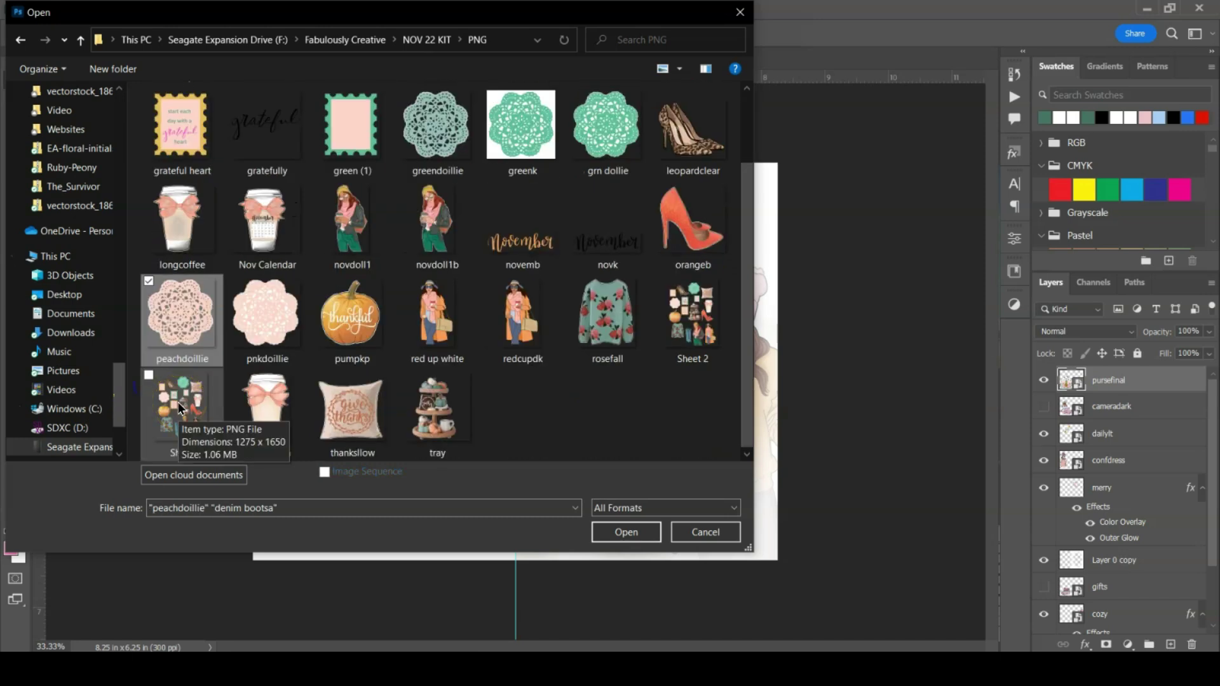
scroll(178, 401, up, 1)
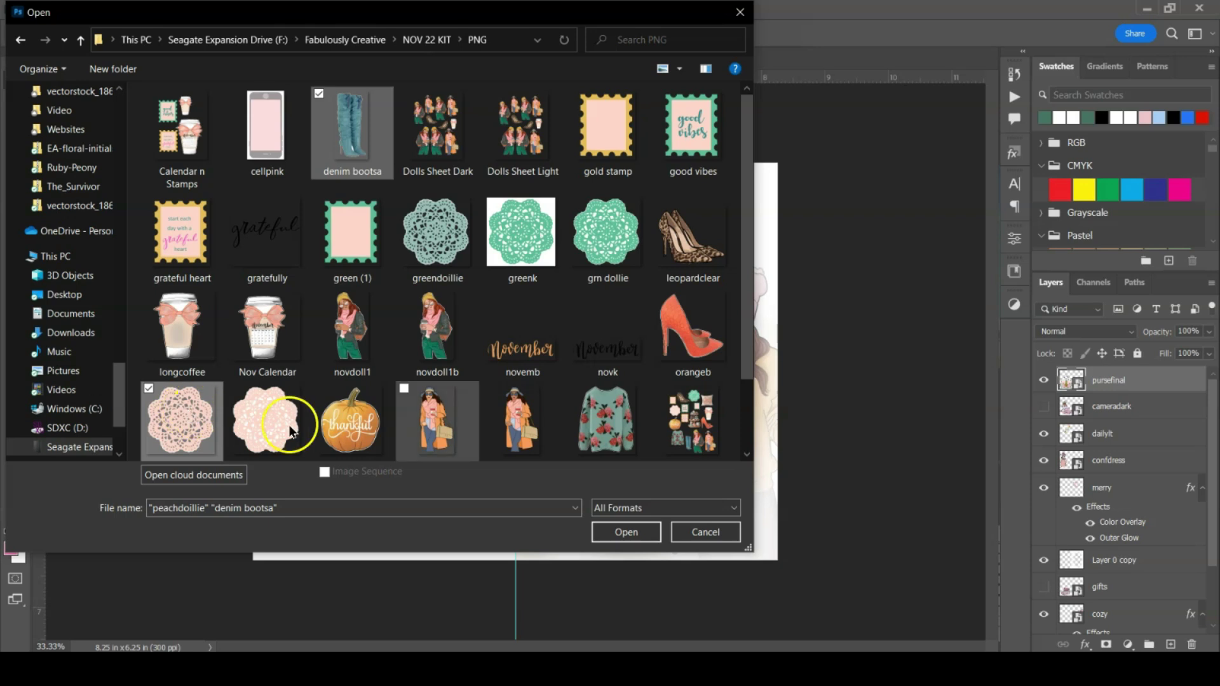
click(604, 532)
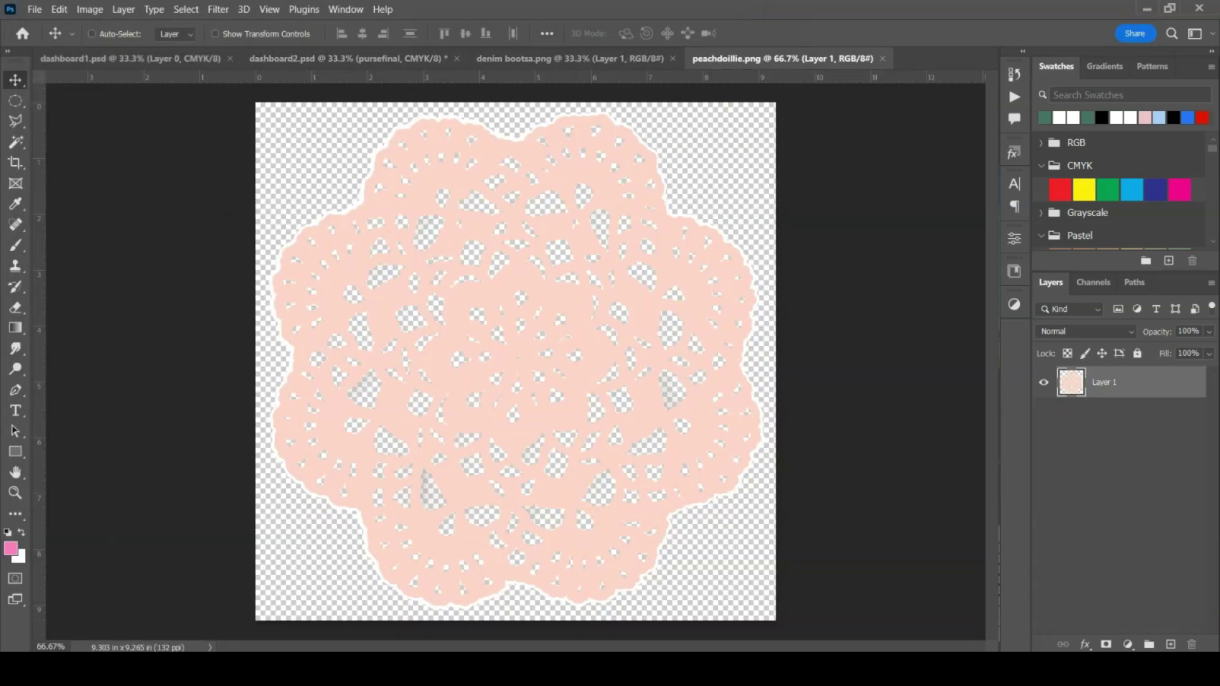
Float the denim bootsa and peachdoillie documents and copy the boots and the doily onto dashboard2's left half
drag(717, 58, 749, 155)
click(522, 59)
drag(525, 66, 524, 190)
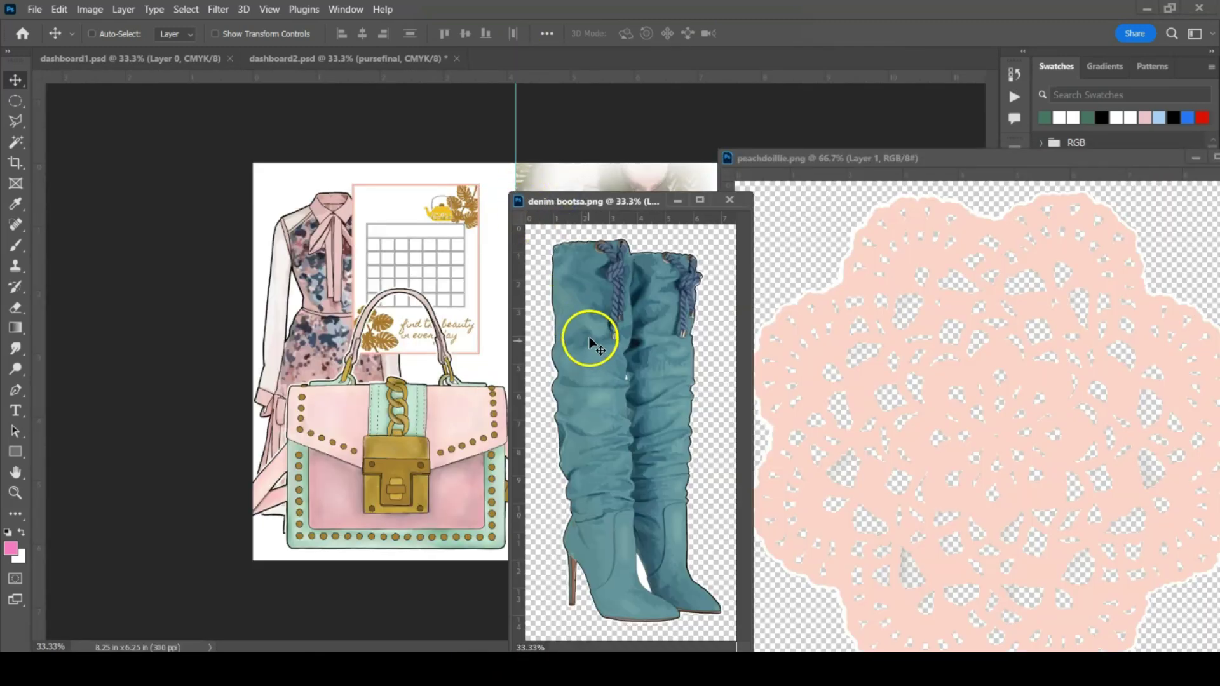
drag(580, 305, 341, 240)
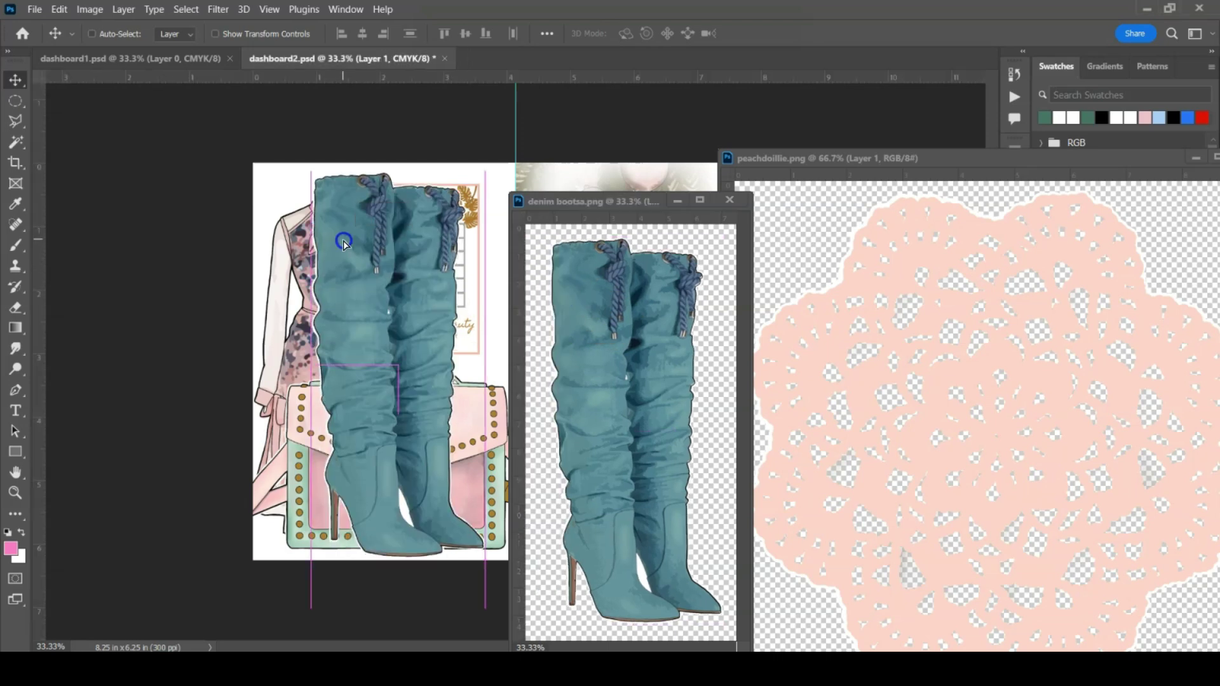
click(828, 311)
drag(840, 296, 329, 305)
drag(654, 211, 536, 201)
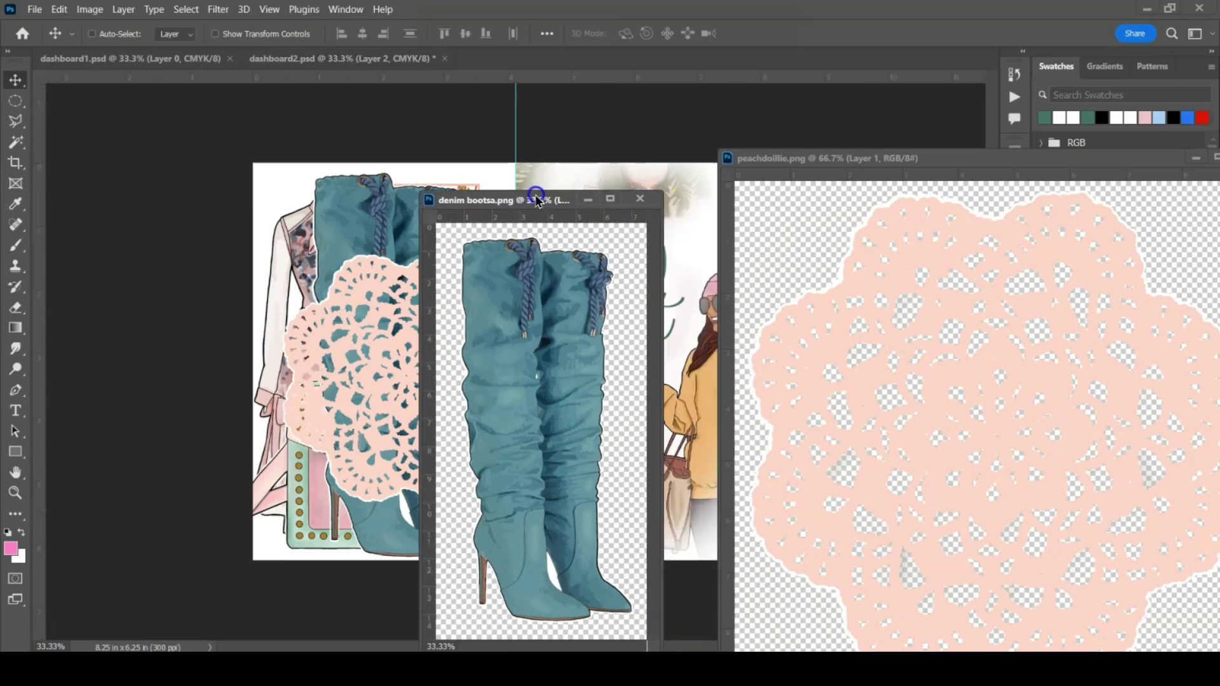
Close the floating denim bootsa and peachdoillie documents
click(648, 199)
drag(834, 162, 620, 164)
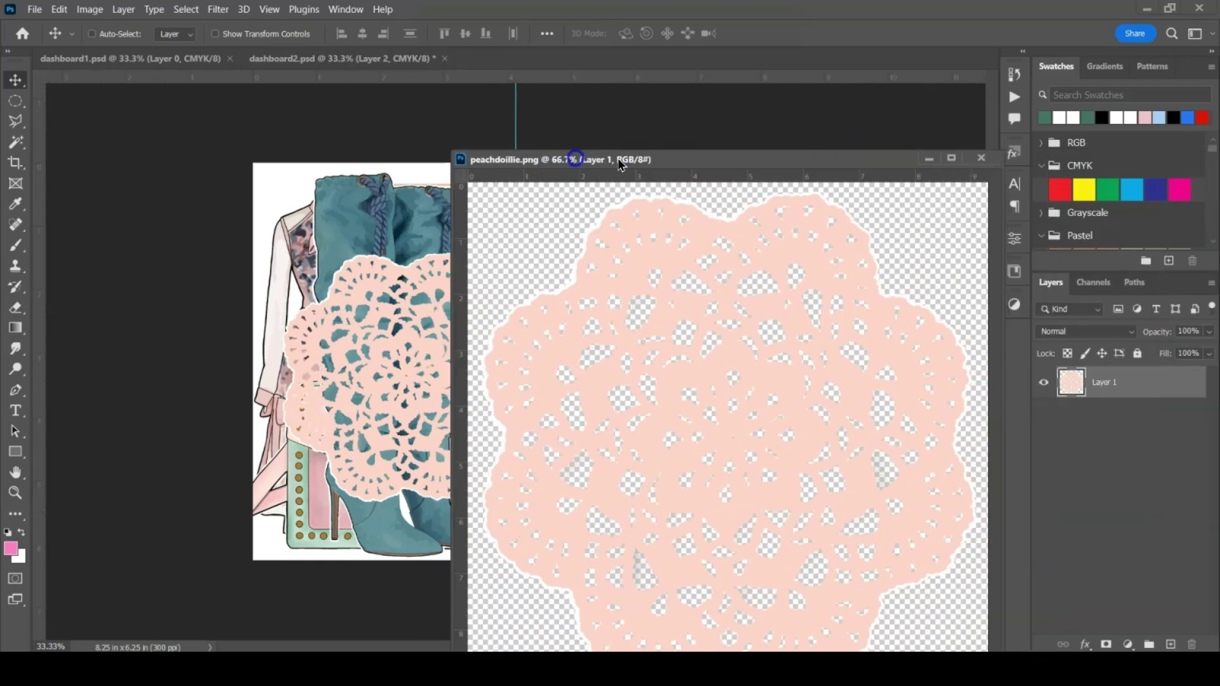
click(981, 159)
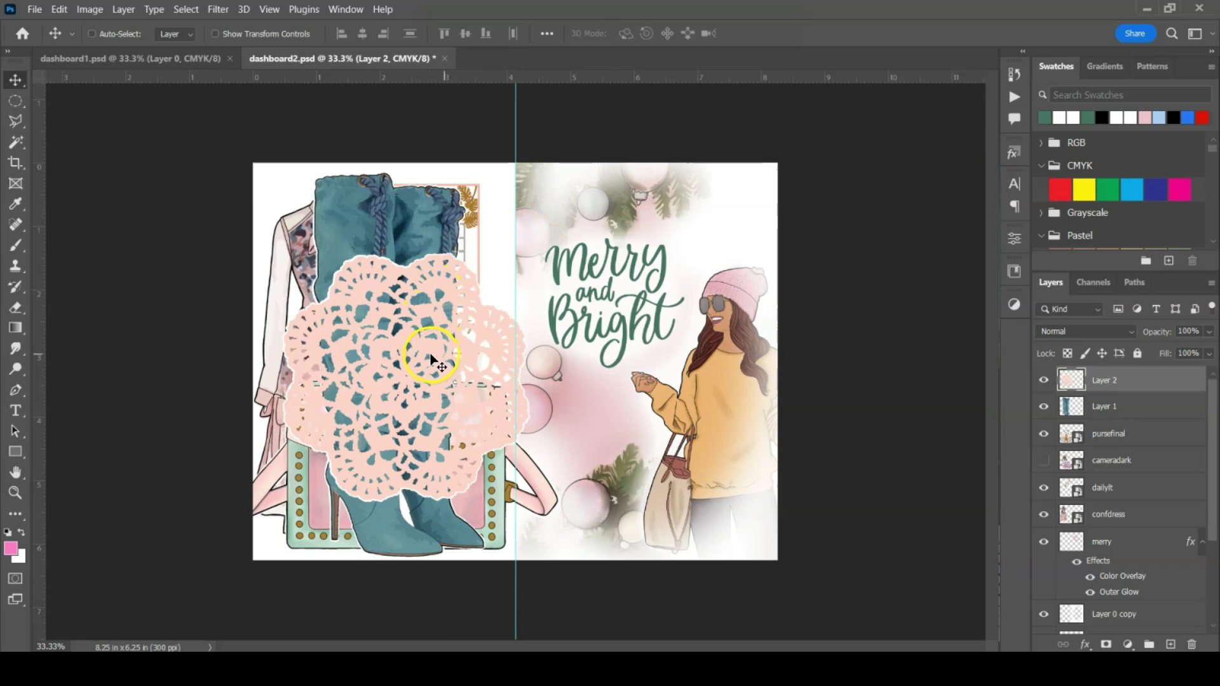
Hide the pursefinal, doily and dailyit layers, and move the dailyit layer above pursefinal
click(1043, 434)
click(1043, 436)
click(1043, 436)
click(1041, 381)
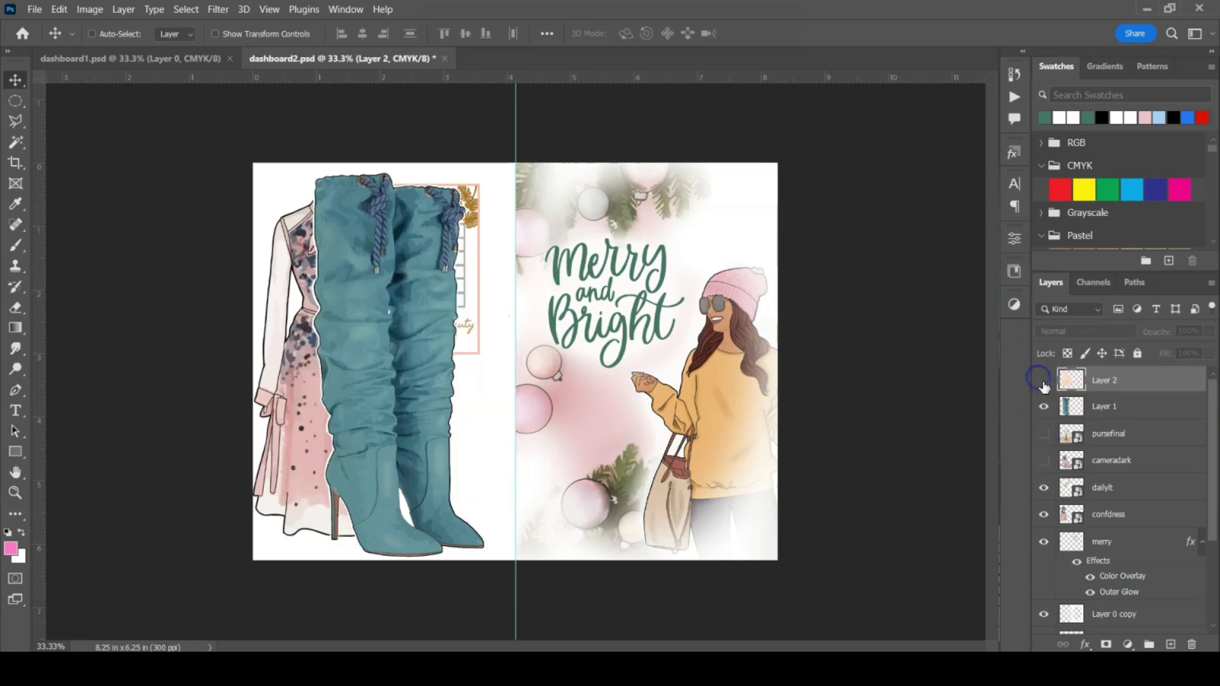
click(1044, 488)
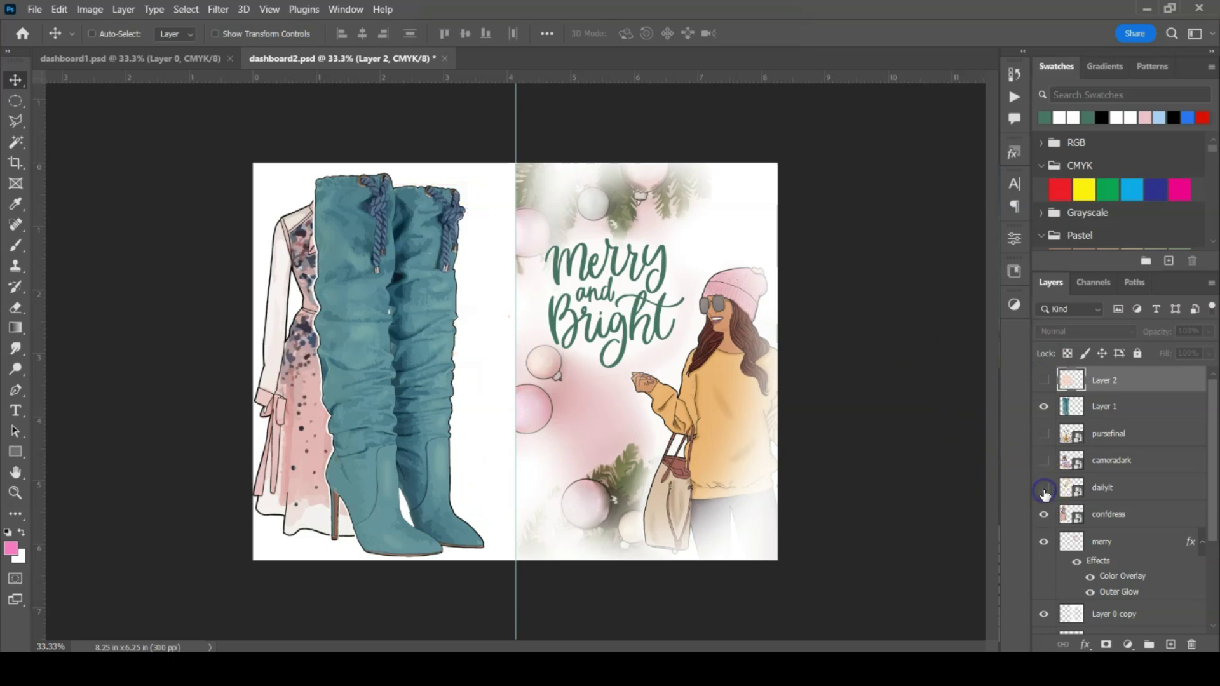
drag(1110, 497, 1109, 424)
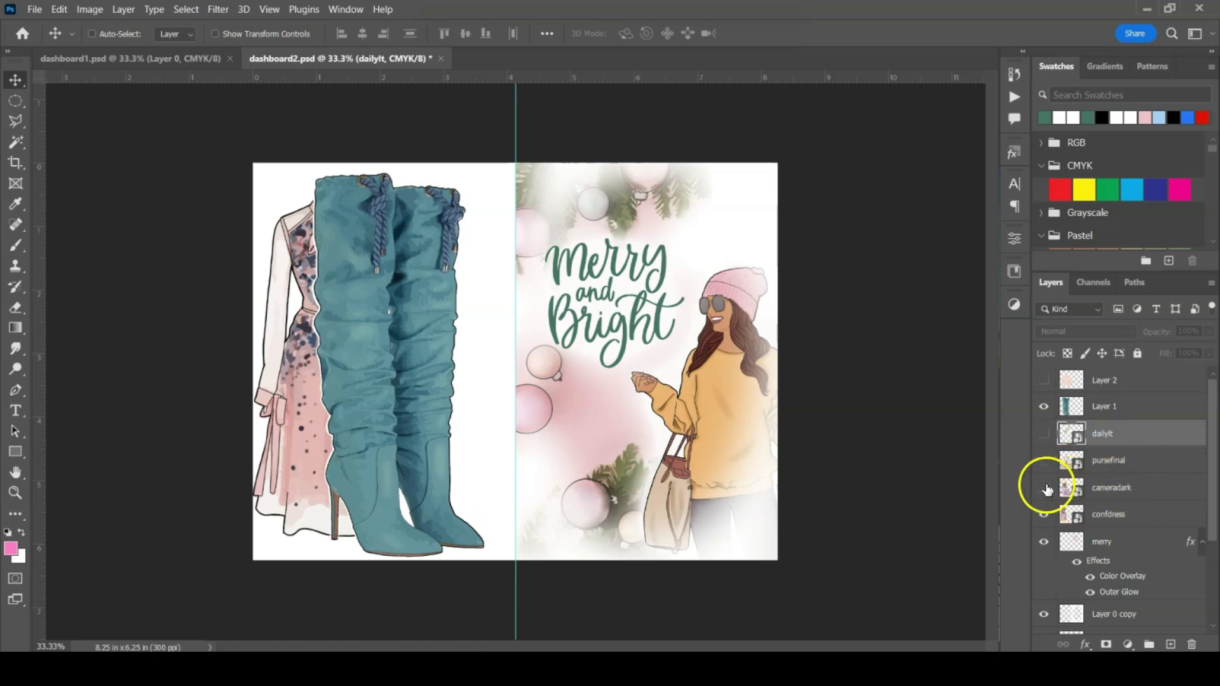
Delete the cameradark layer and save dashboard2
drag(1112, 488, 1192, 640)
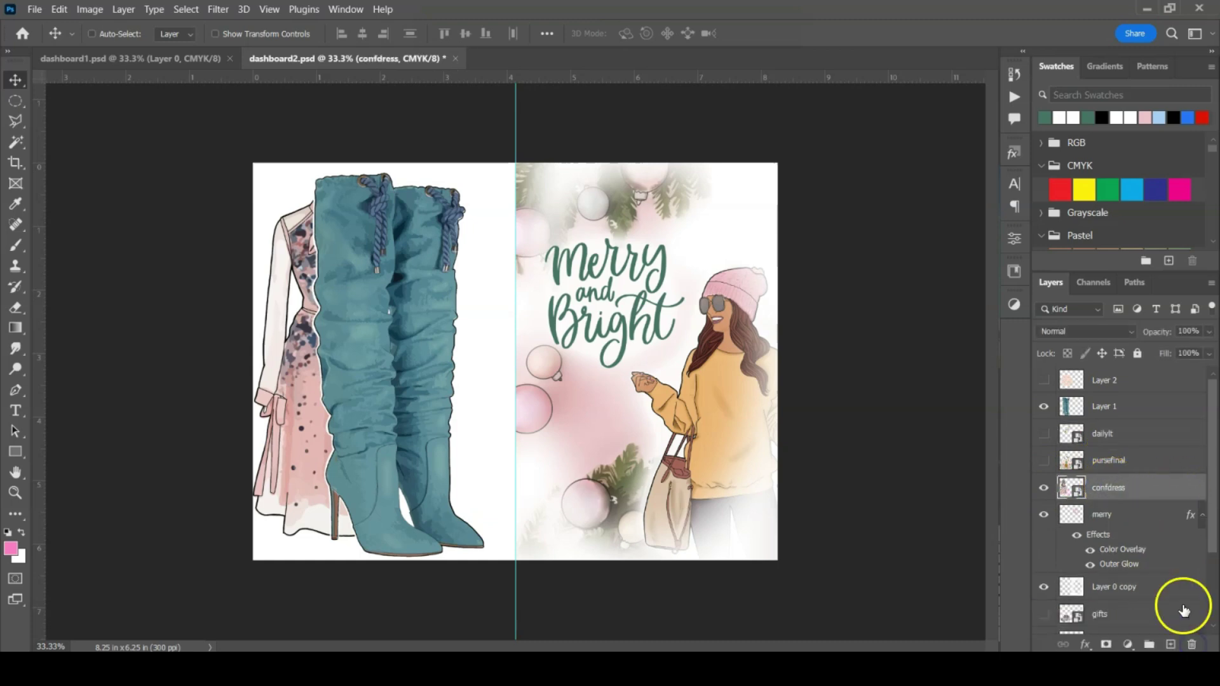
key(ctrl+s)
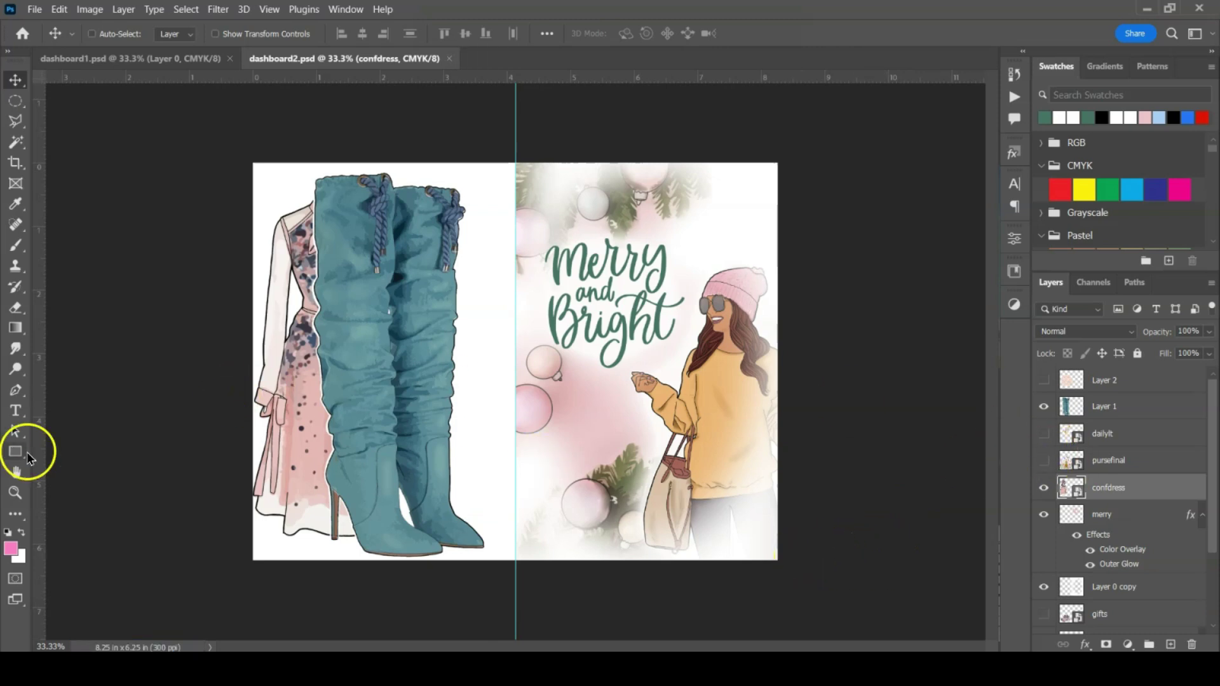
Sample pinks from the artwork and set the foreground colour to pink #ee8fc2
click(10, 548)
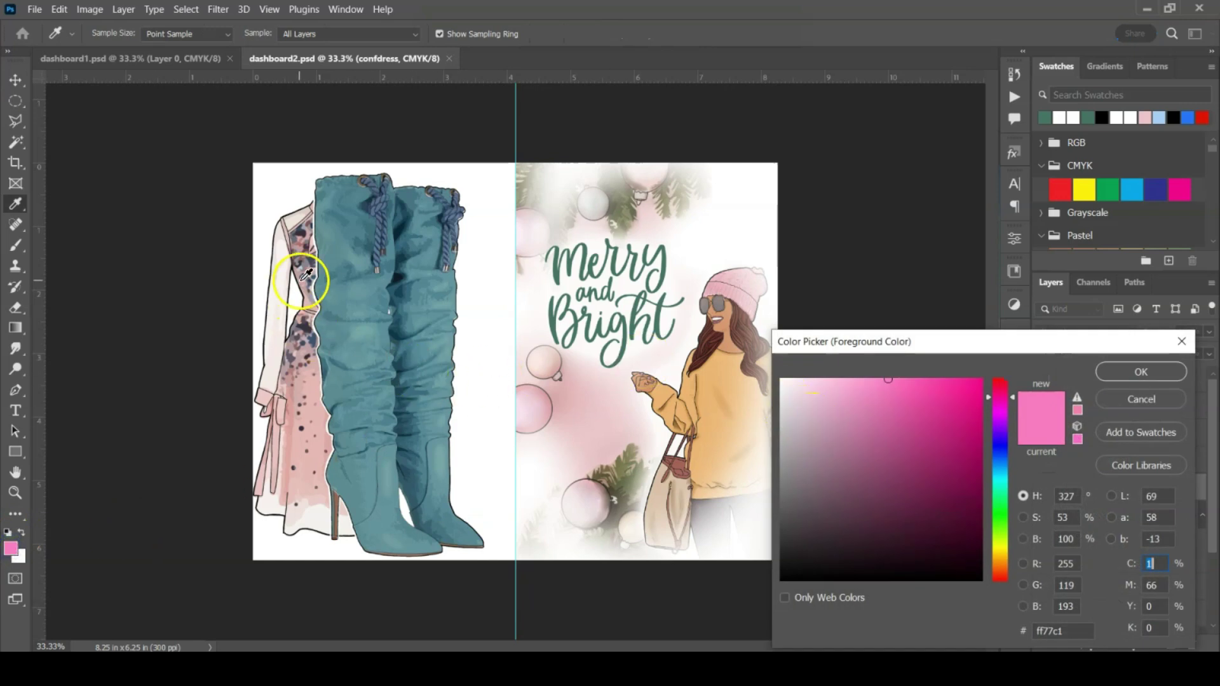
click(286, 399)
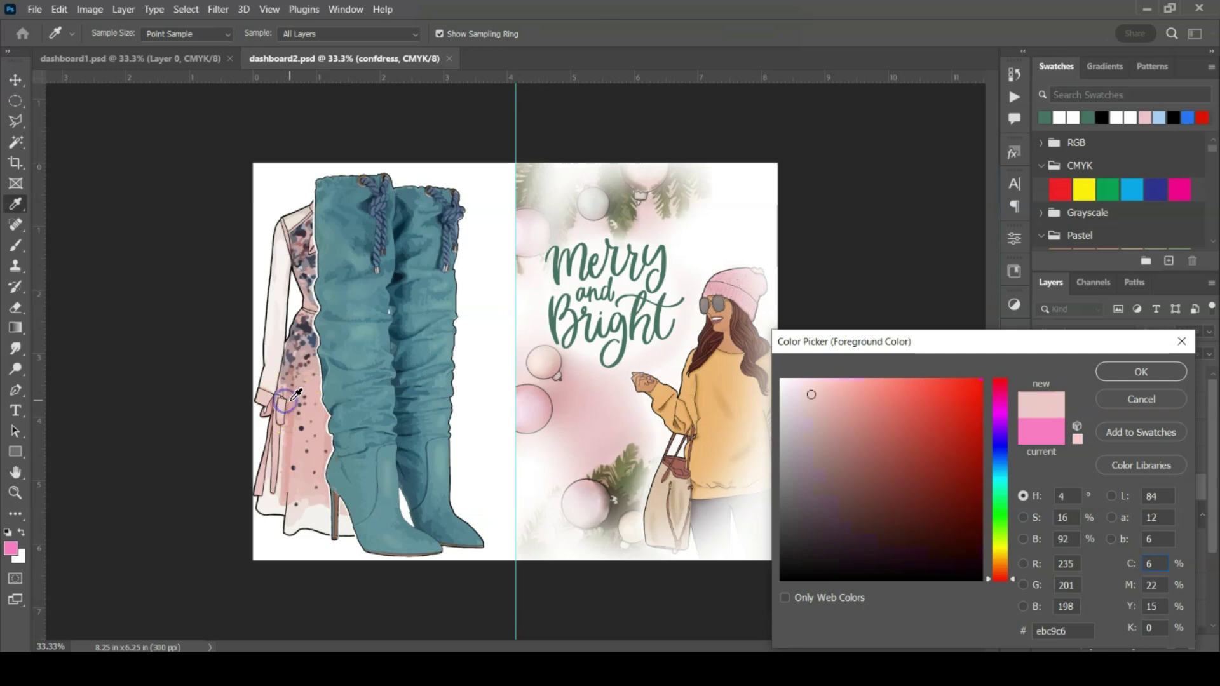
click(831, 380)
drag(837, 373, 837, 374)
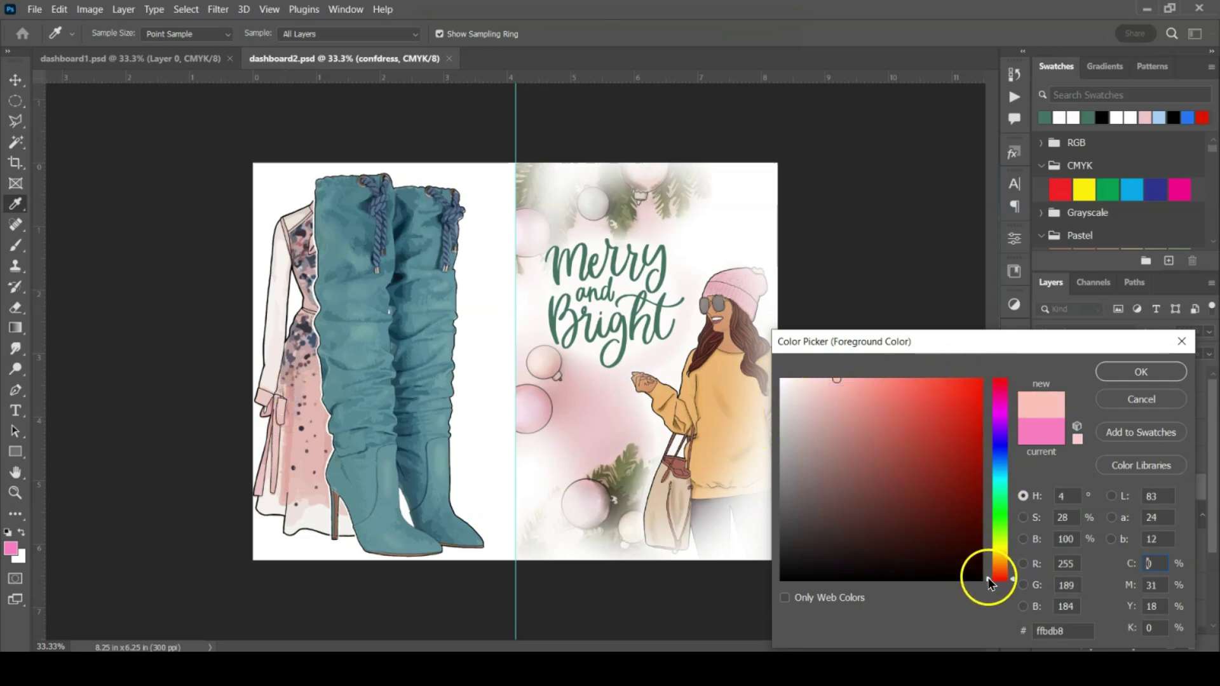
click(989, 582)
click(850, 377)
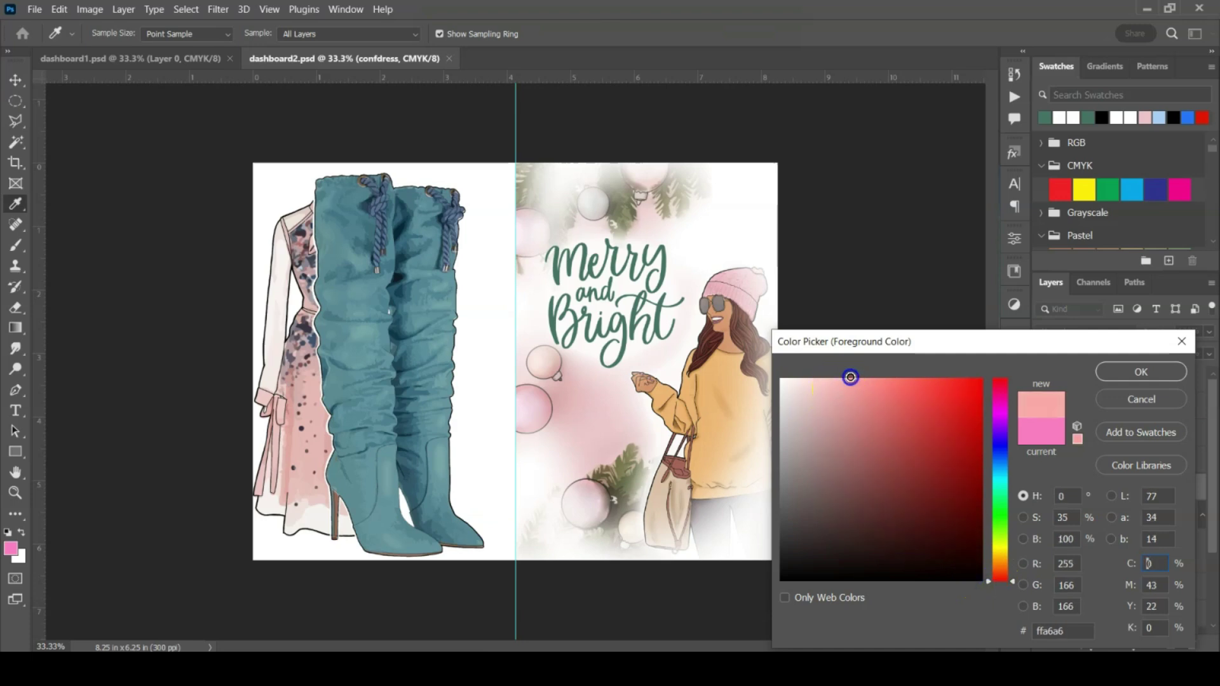
click(291, 485)
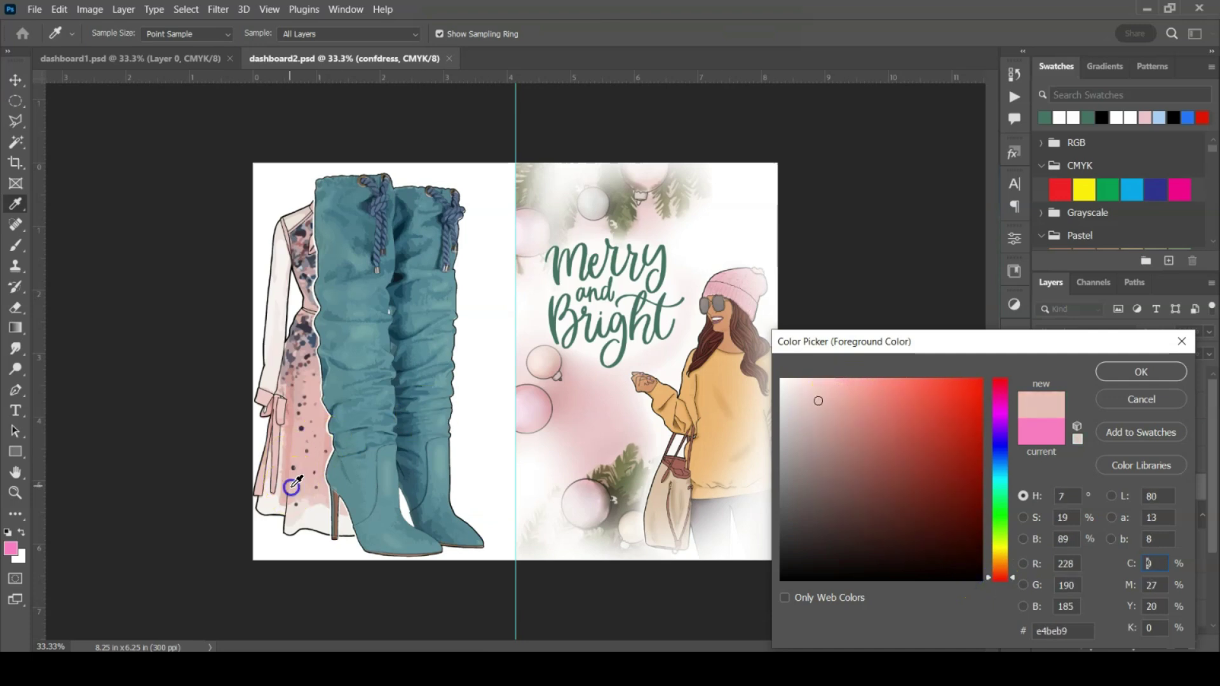
click(847, 380)
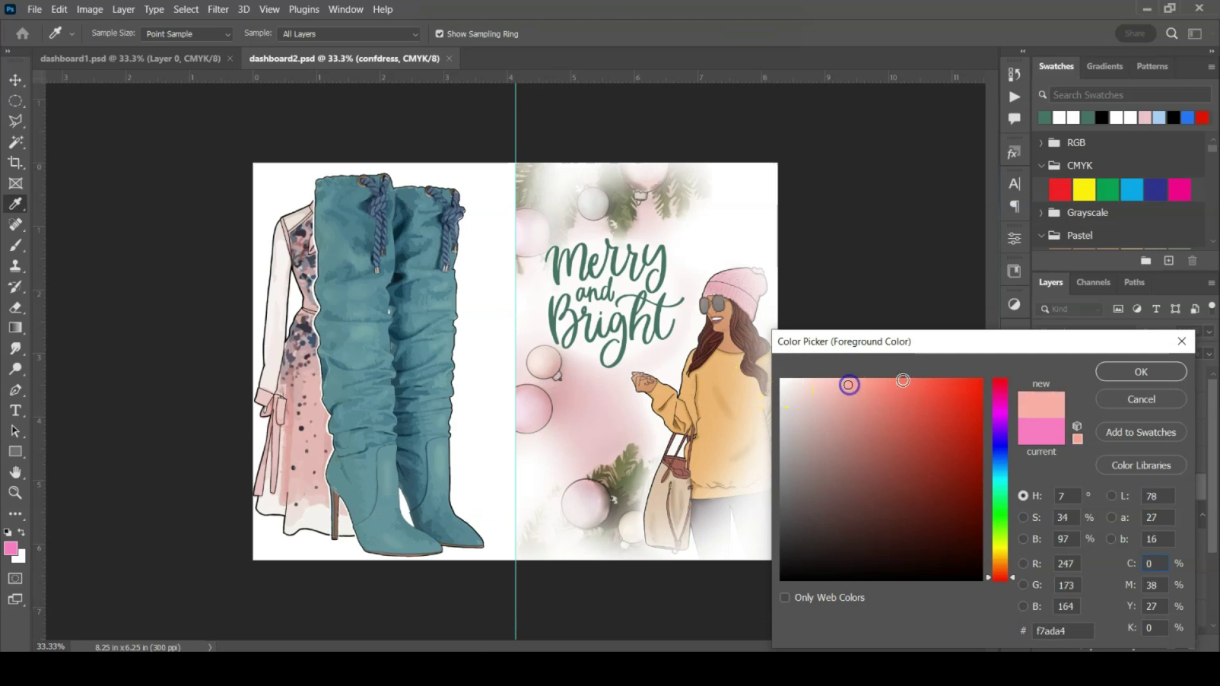
click(565, 394)
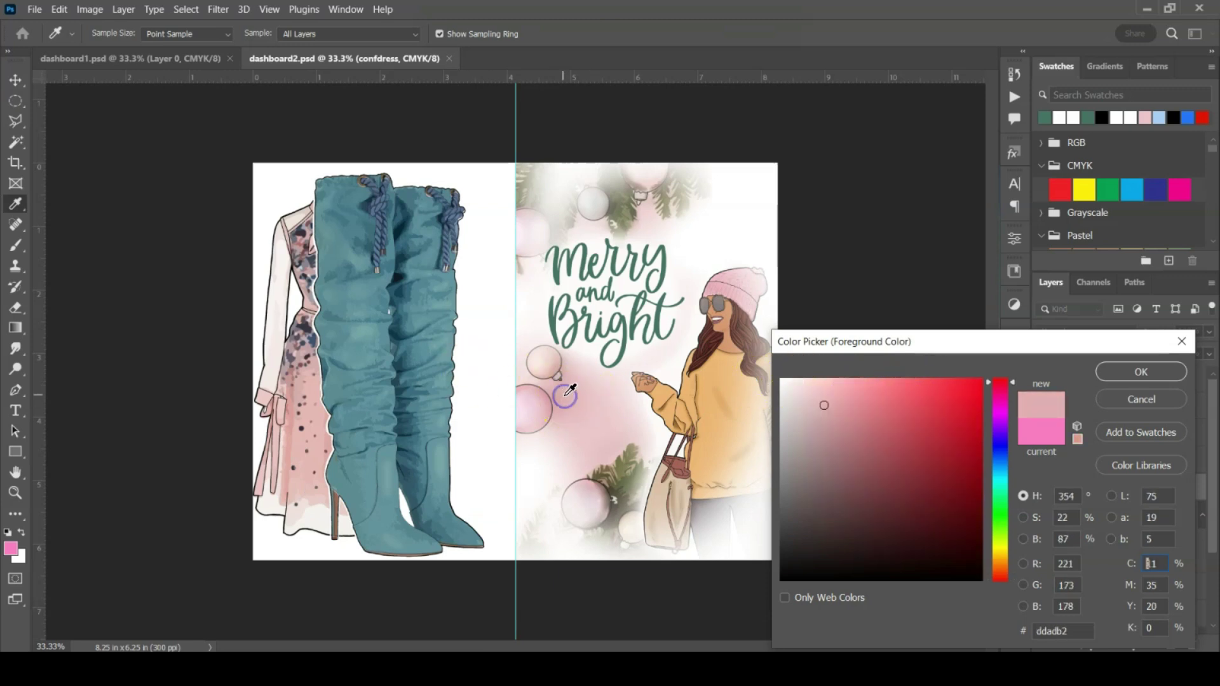
click(1001, 421)
drag(852, 390, 849, 396)
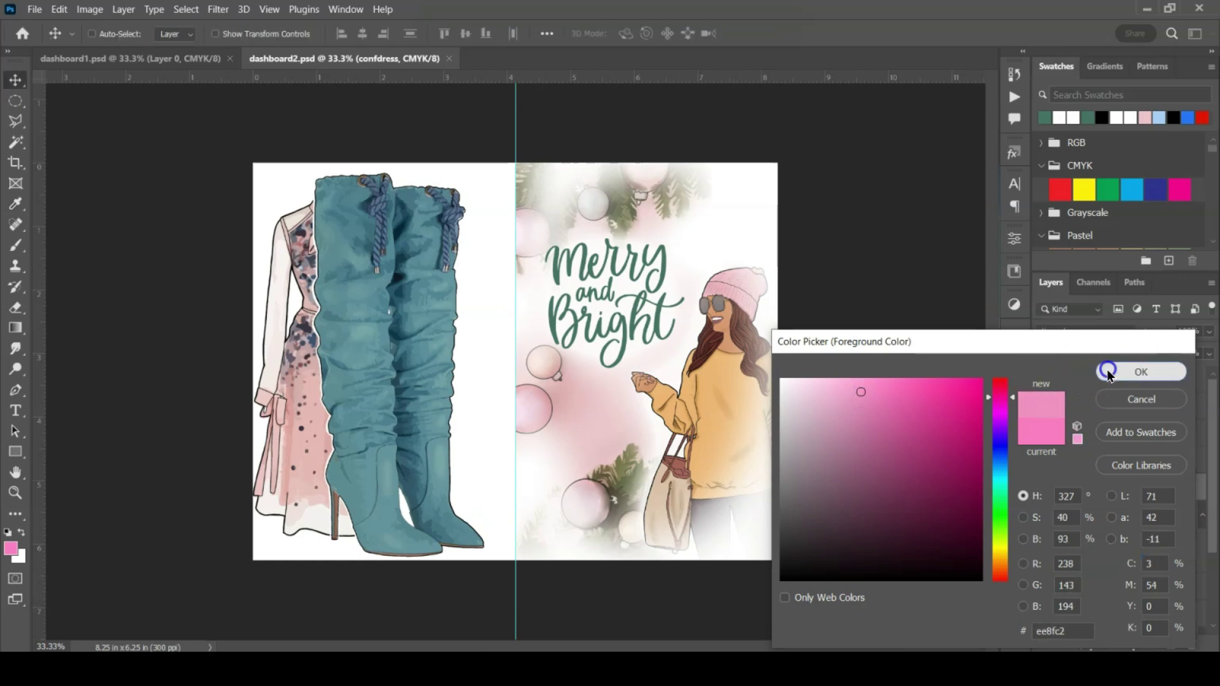
click(1137, 372)
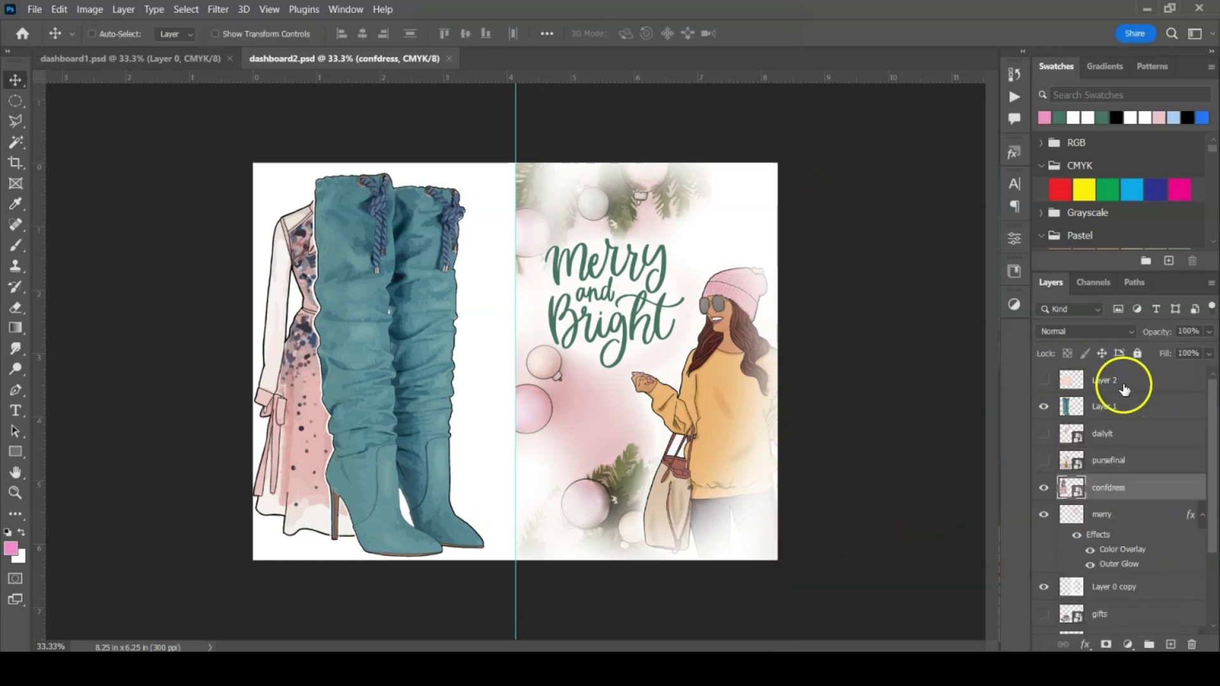
Start a Hue/Saturation adjustment on the boots' layer with Colorize enabled
click(1122, 415)
click(1120, 416)
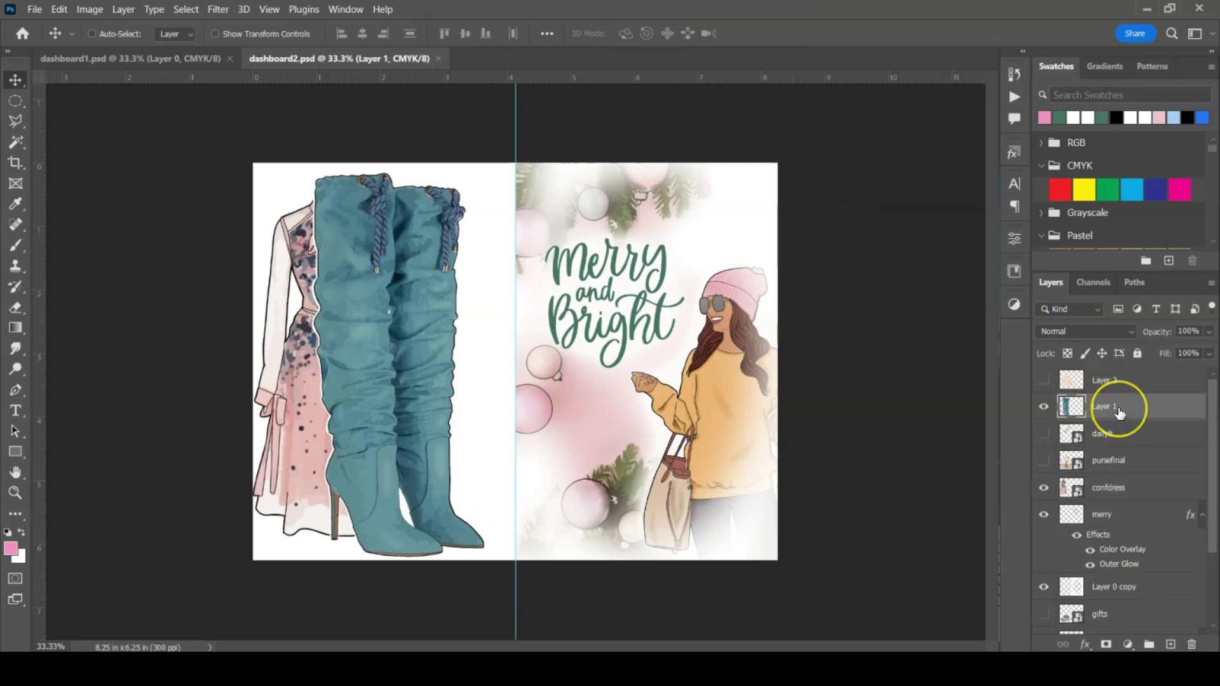
click(122, 11)
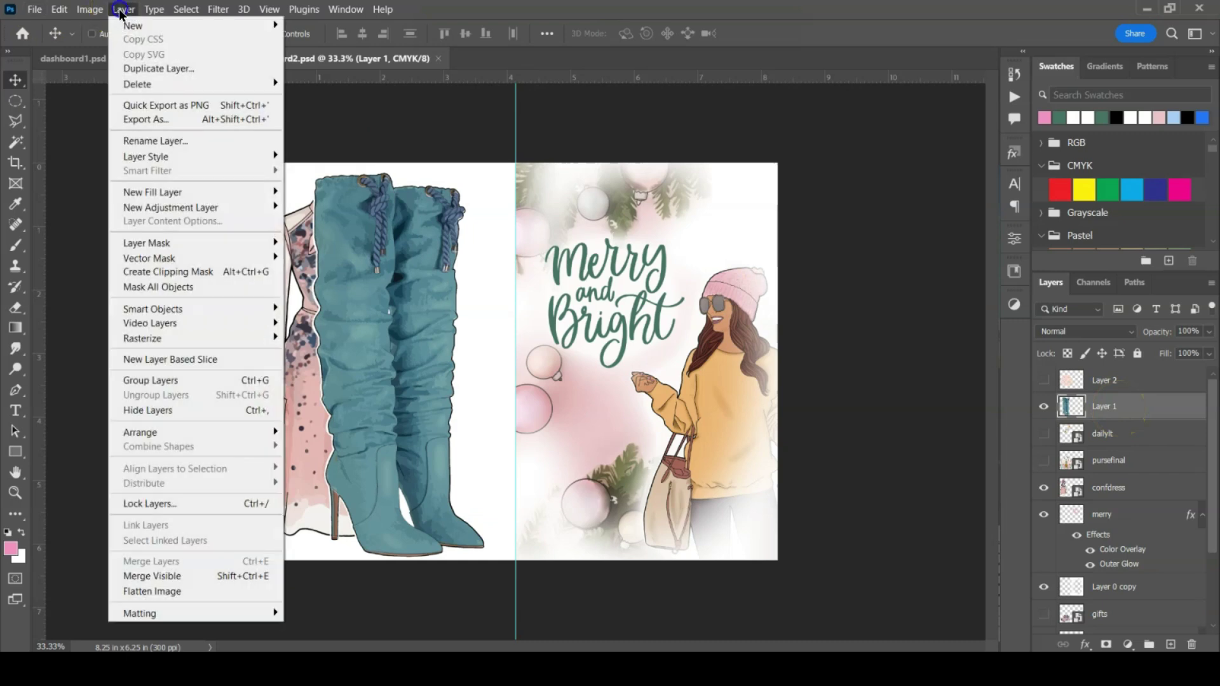
click(59, 9)
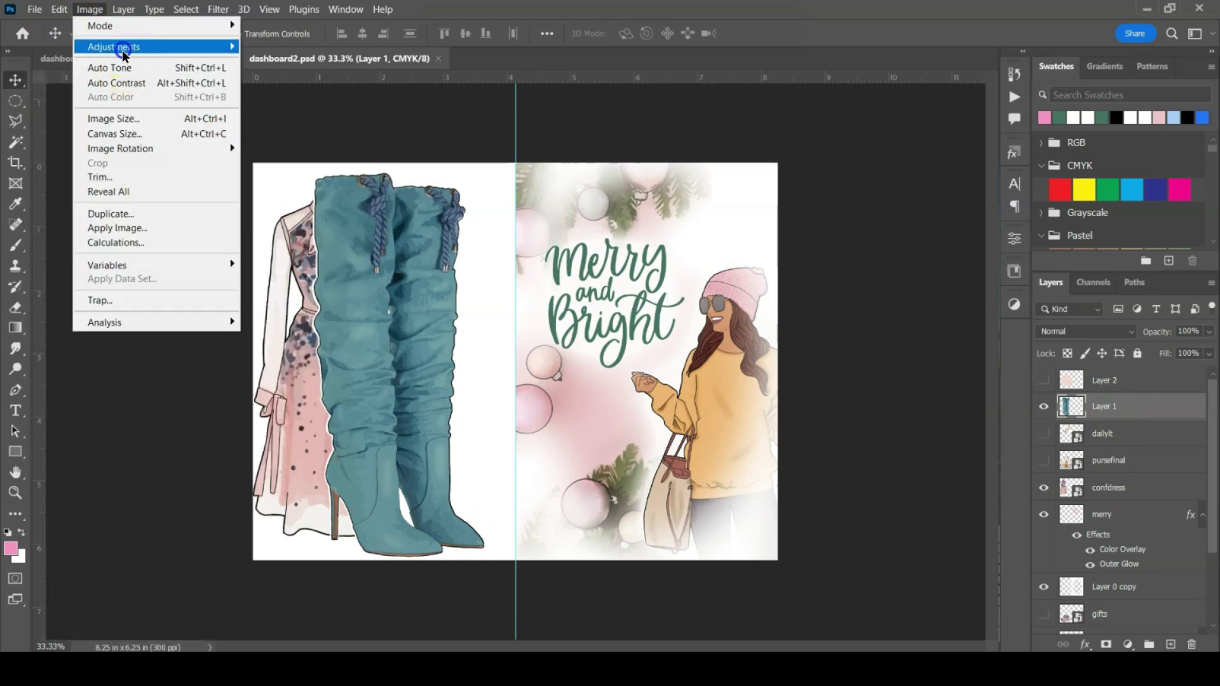
click(120, 48)
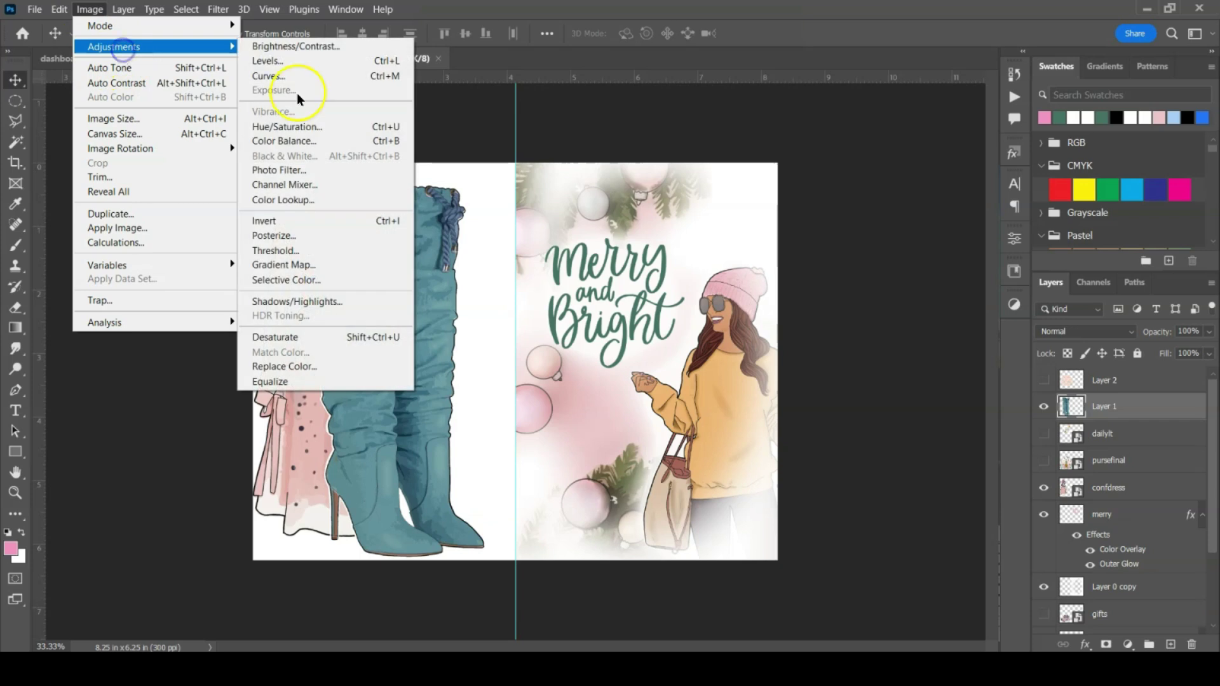
click(290, 130)
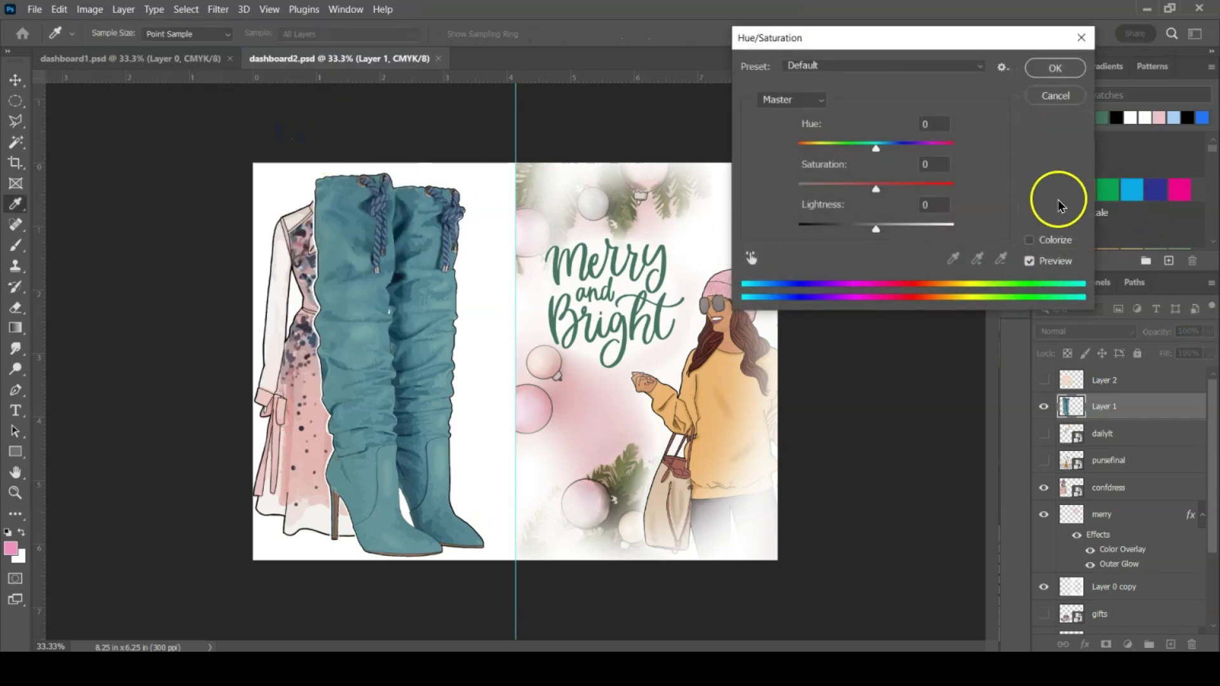
click(1038, 241)
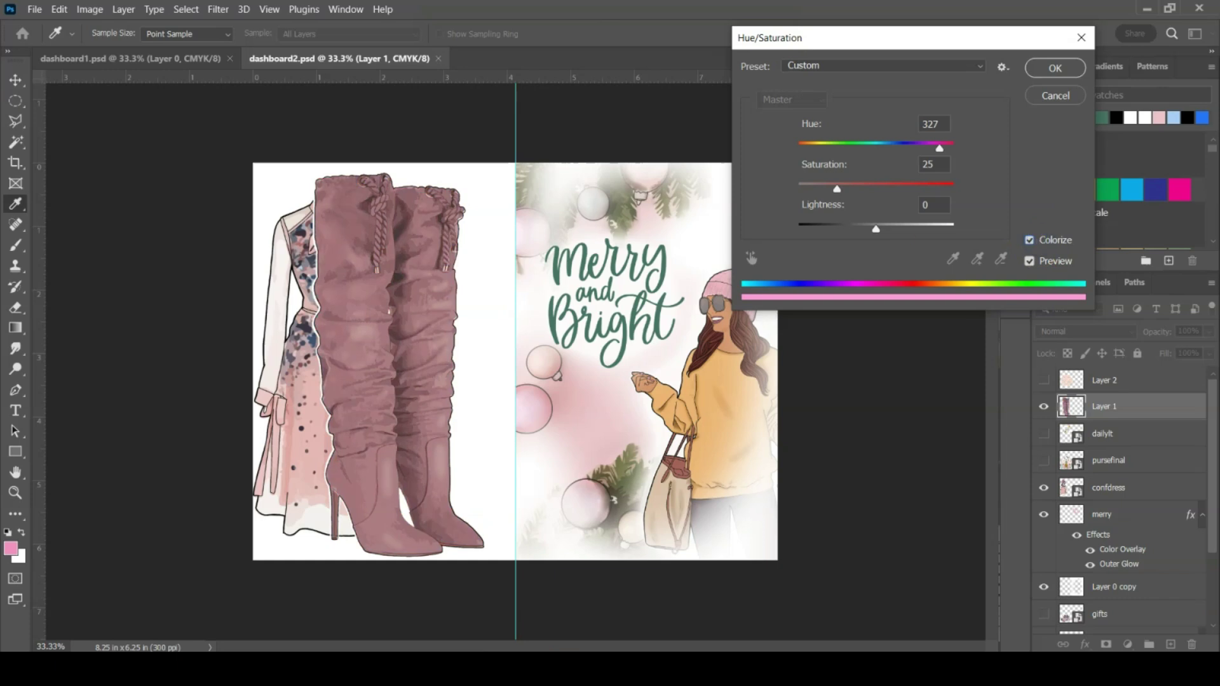
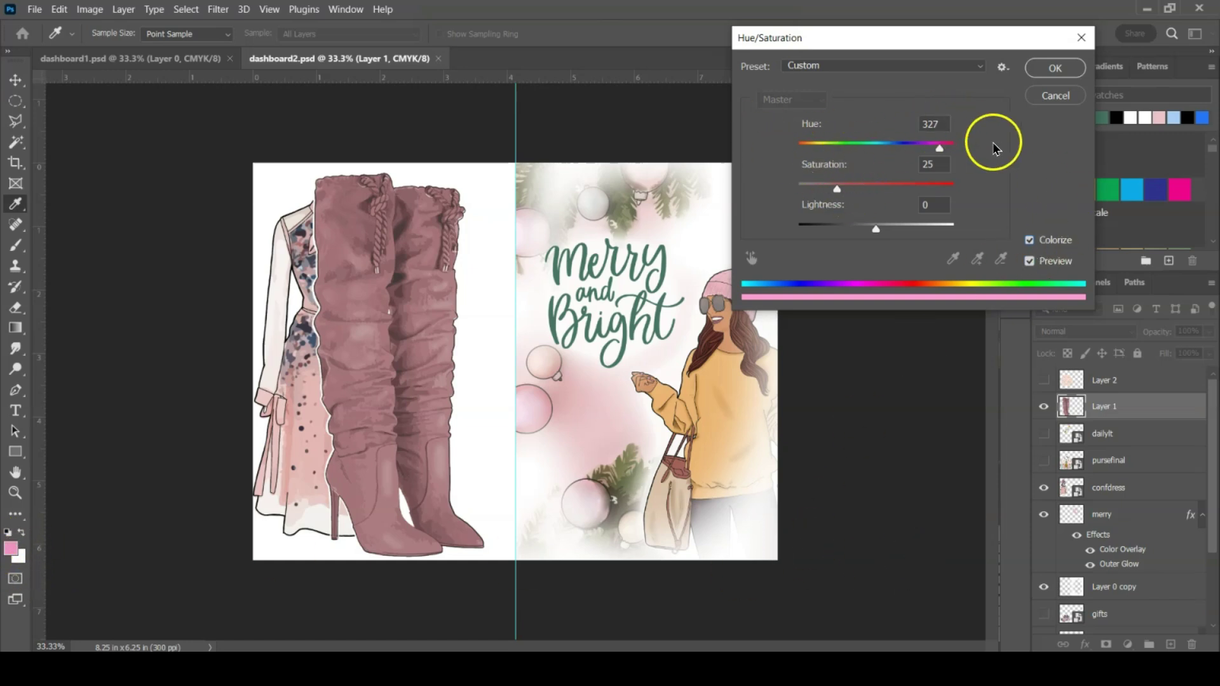
Tint the boots with hue 334, saturation +45 and lightness +14, and apply the adjustment
mouse_move(876, 230)
mouse_down()
mouse_move(909, 230)
mouse_move(877, 230)
mouse_up()
drag(847, 189, 888, 232)
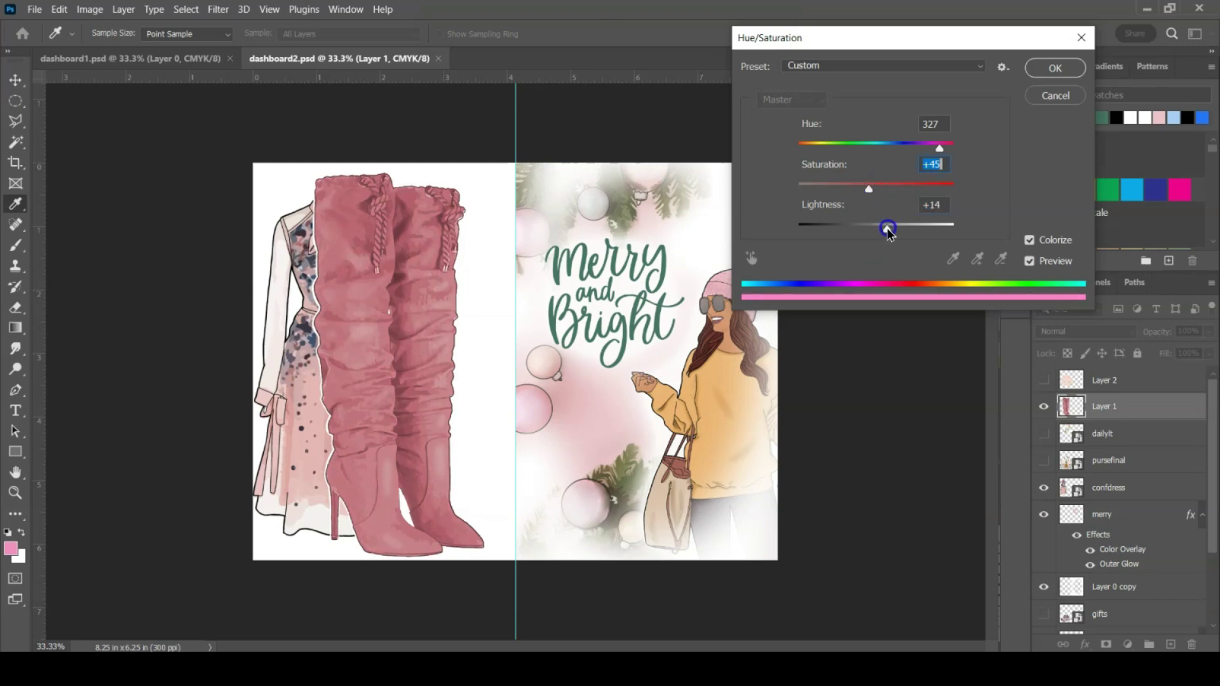
click(938, 148)
drag(941, 147, 798, 155)
drag(871, 149, 932, 148)
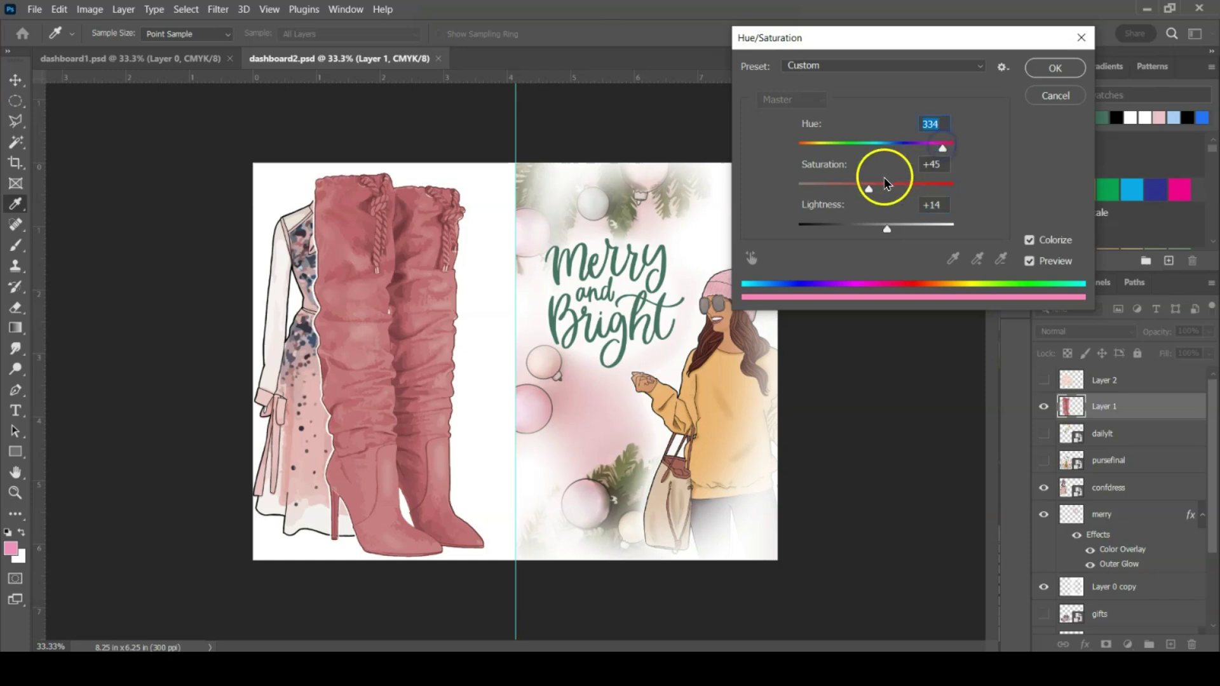
click(1054, 68)
Use the Magic Wand to remove the white outline around the boots and the white patch between the feet
key(v)
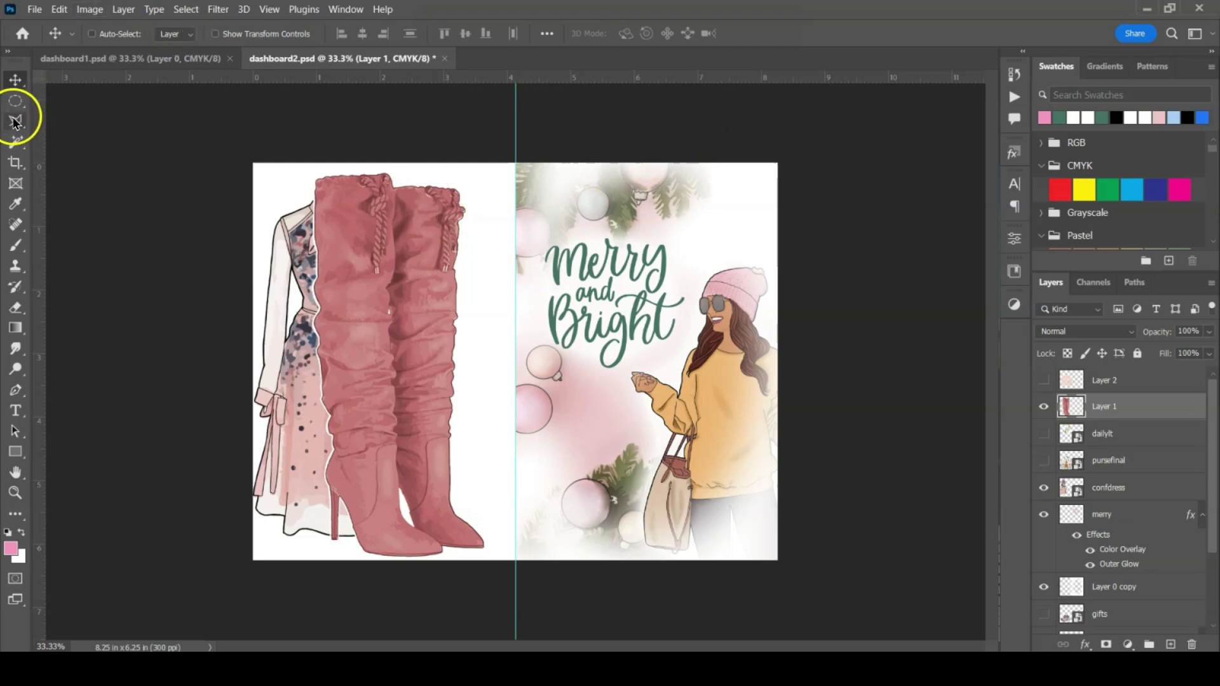
click(15, 141)
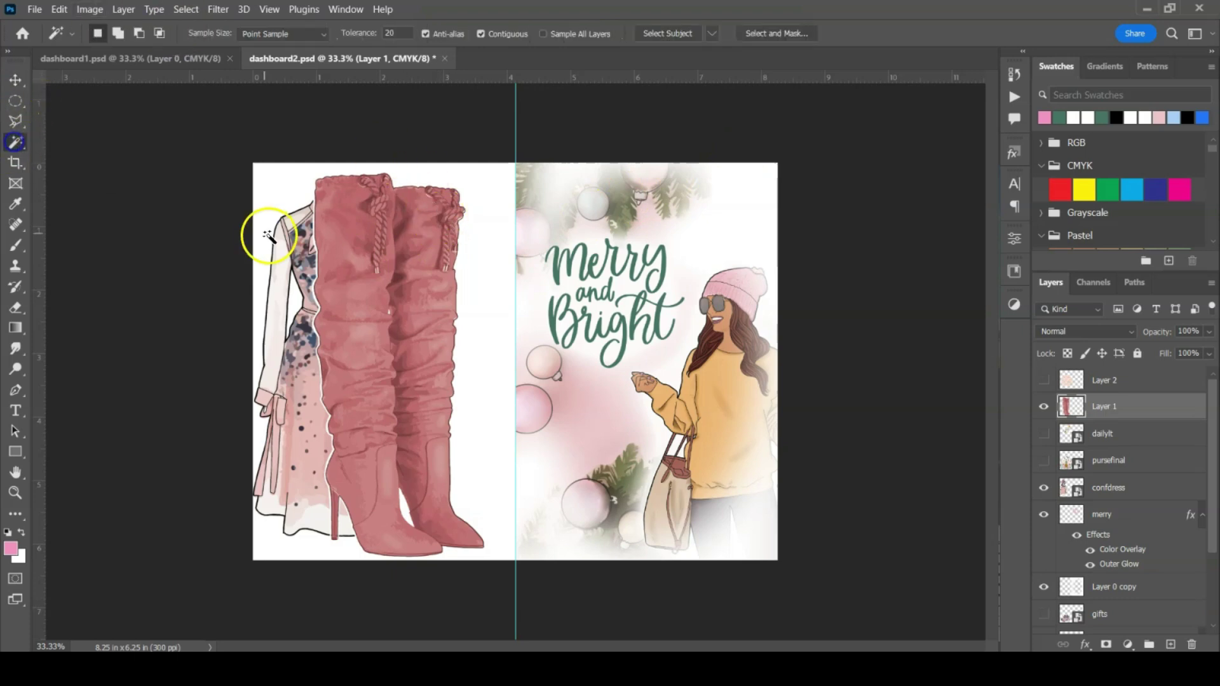
click(311, 292)
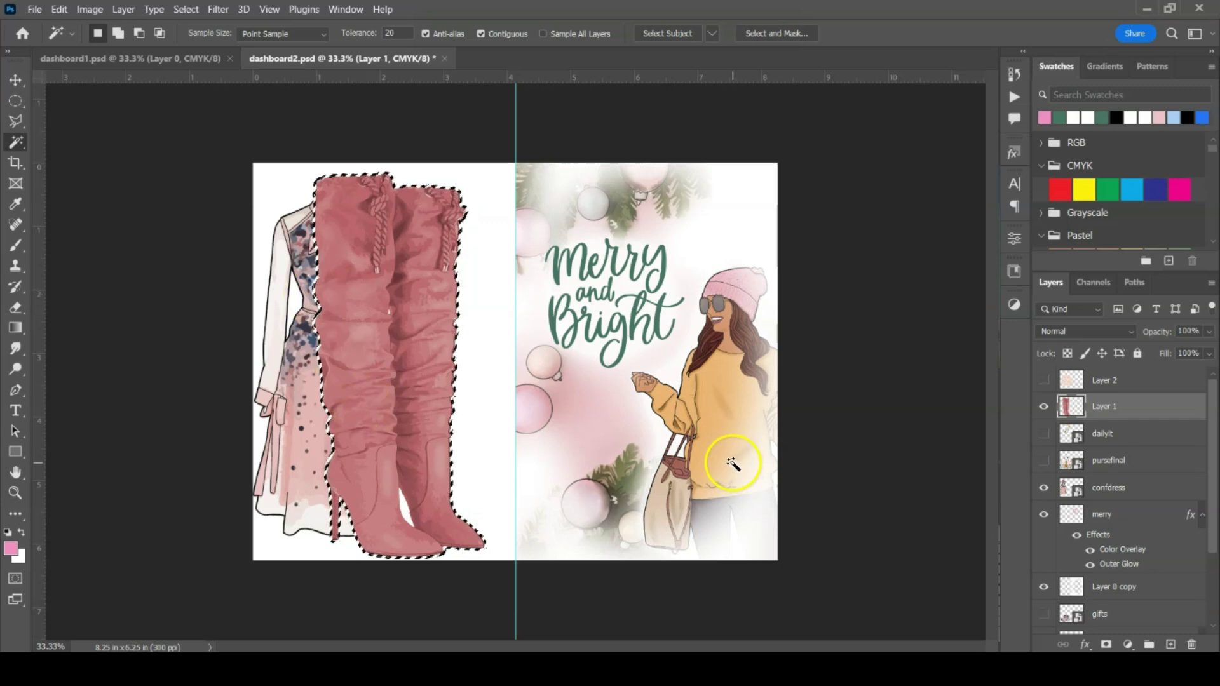
key(ctrl+d)
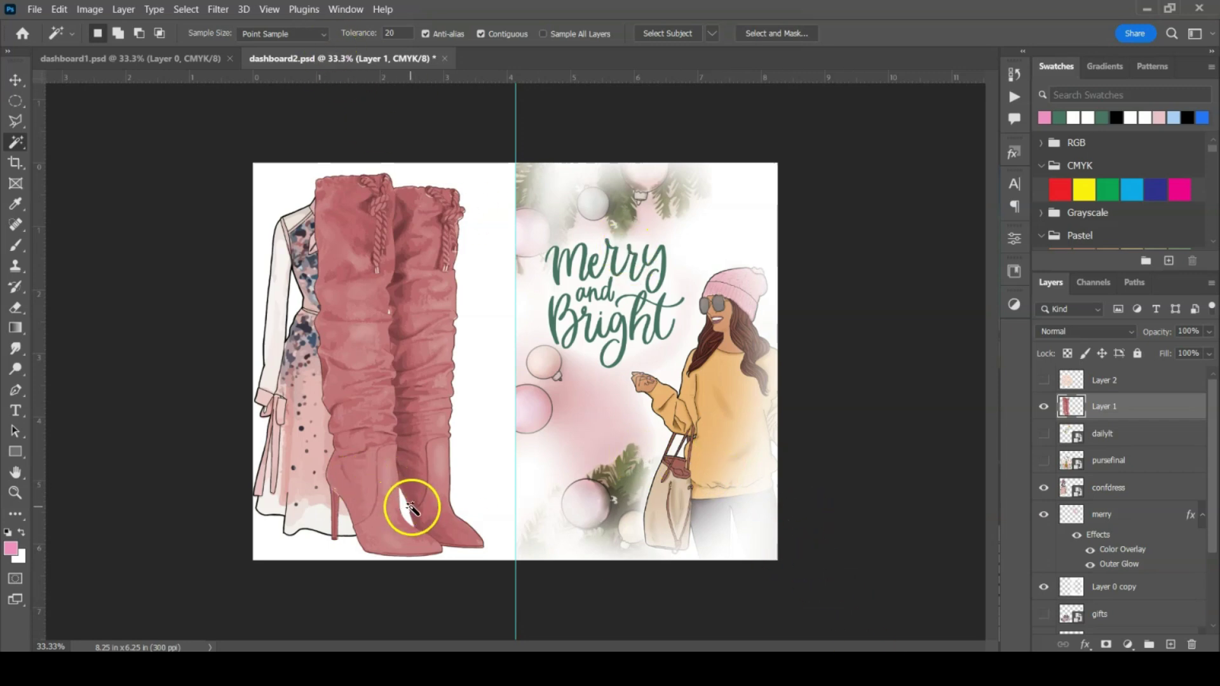
click(405, 506)
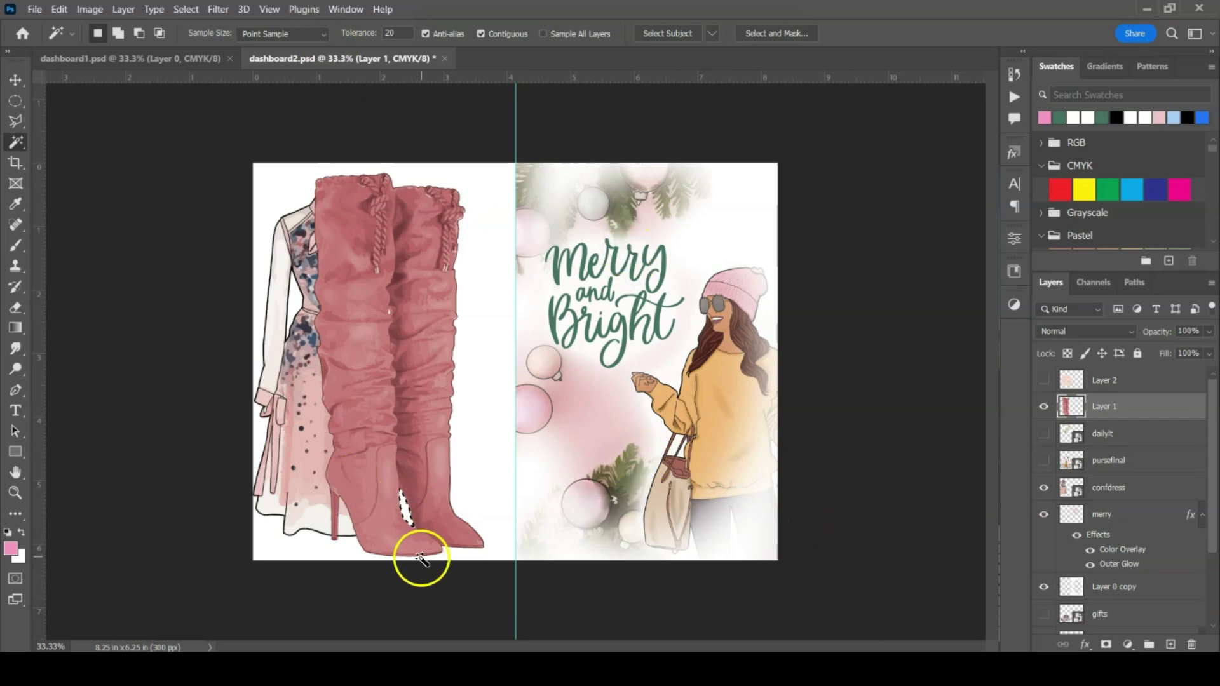
click(398, 566)
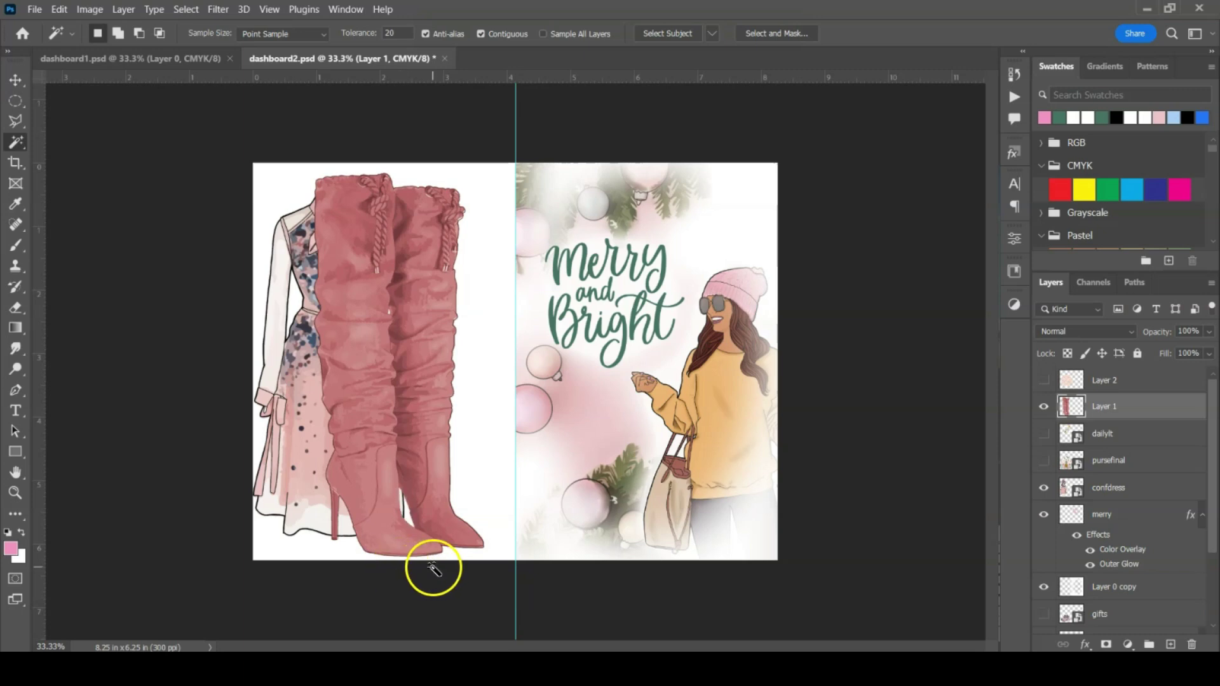
Move the boots against the centre guide and set their brightness to 44 and contrast to 13
click(15, 80)
drag(337, 208, 369, 213)
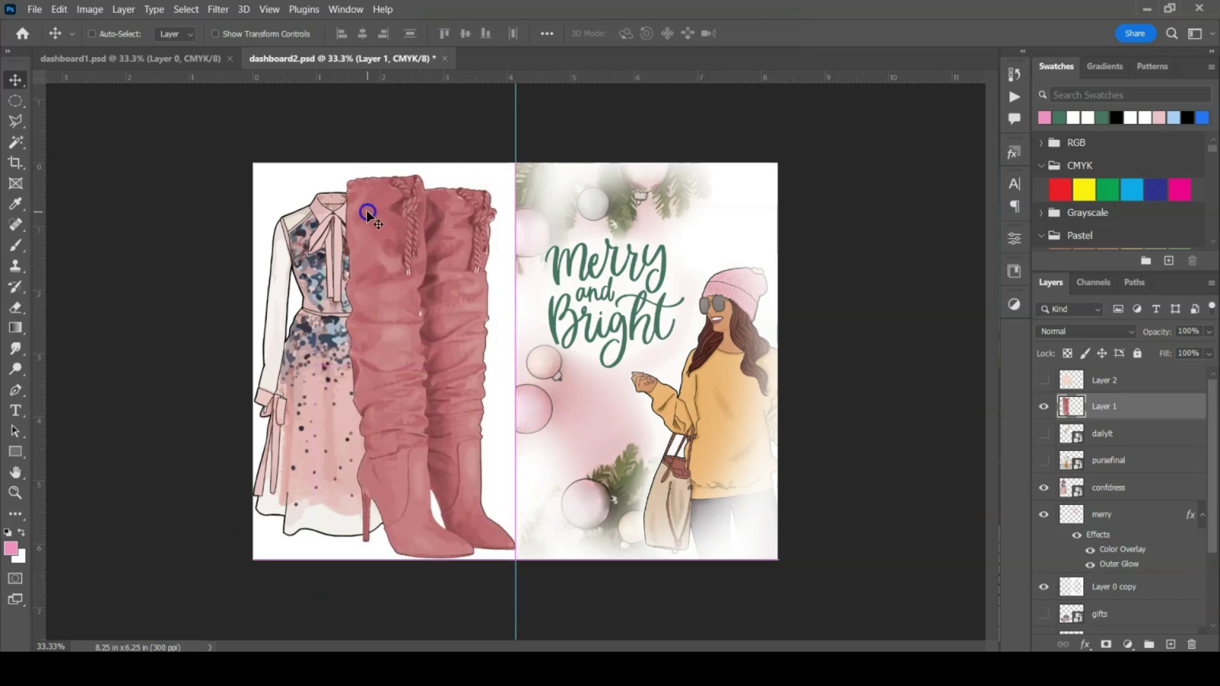
click(89, 8)
mouse_move(101, 51)
click(295, 46)
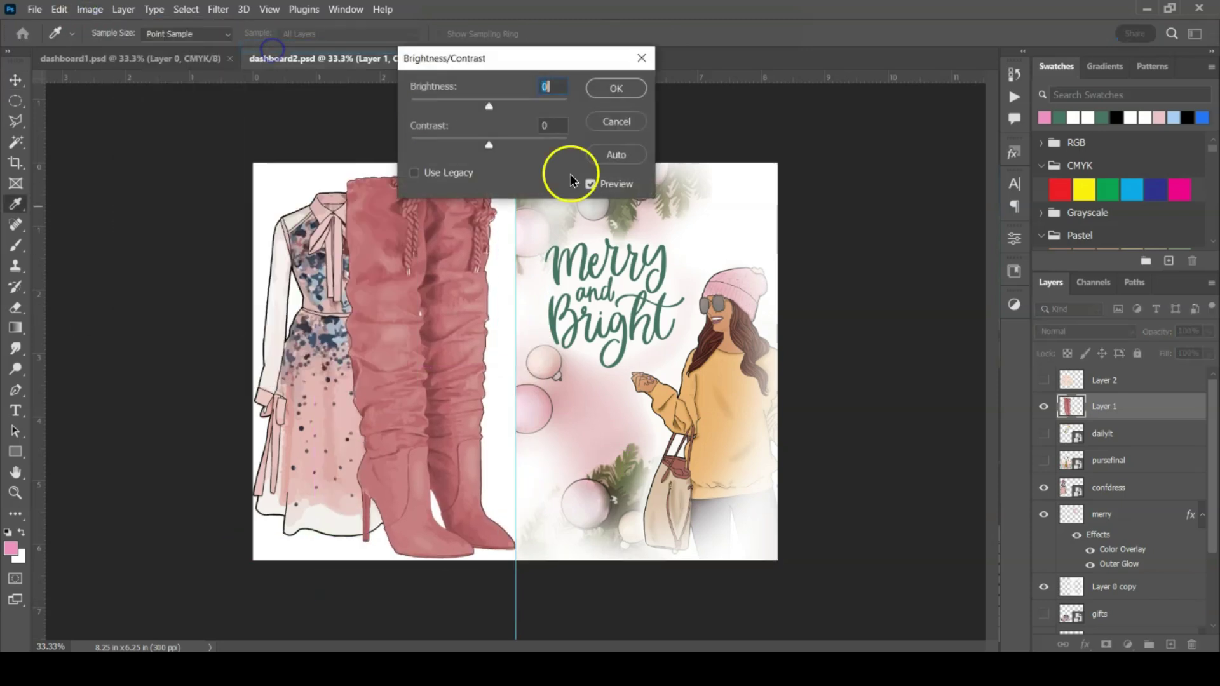
mouse_move(522, 105)
mouse_down()
mouse_move(501, 103)
mouse_move(517, 109)
mouse_up()
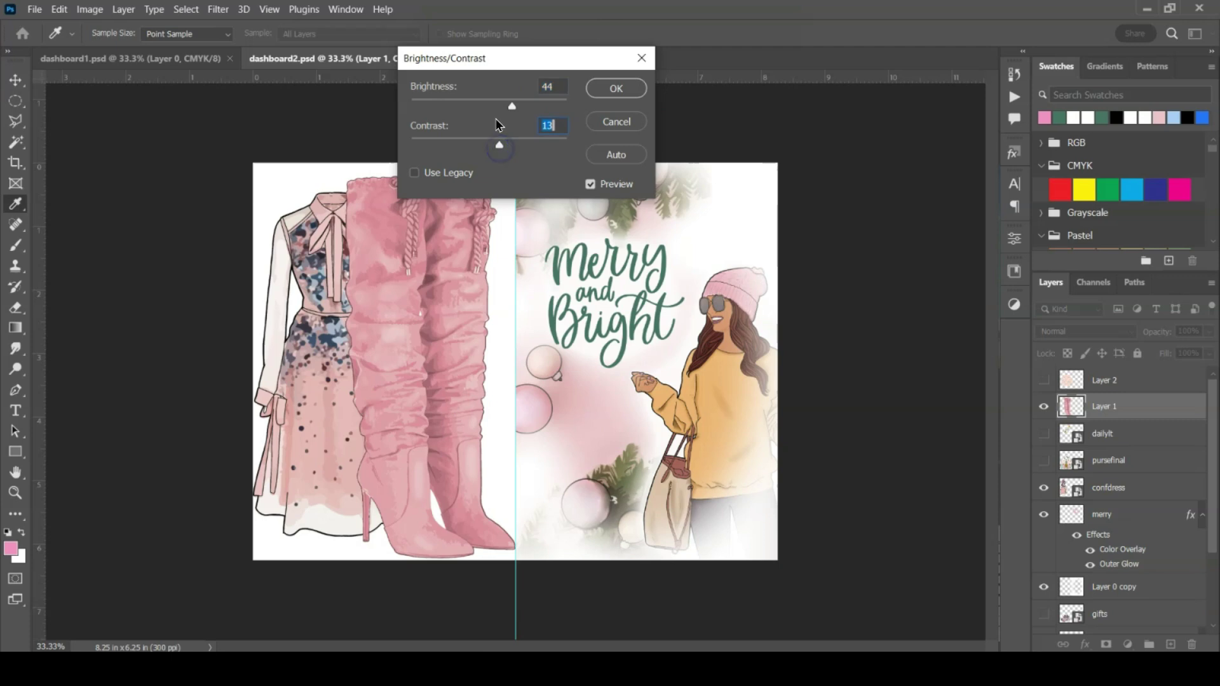
click(612, 93)
Scale the pink boots down and position them at the page's lower-left corner, in front of the dress
key(ctrl+t)
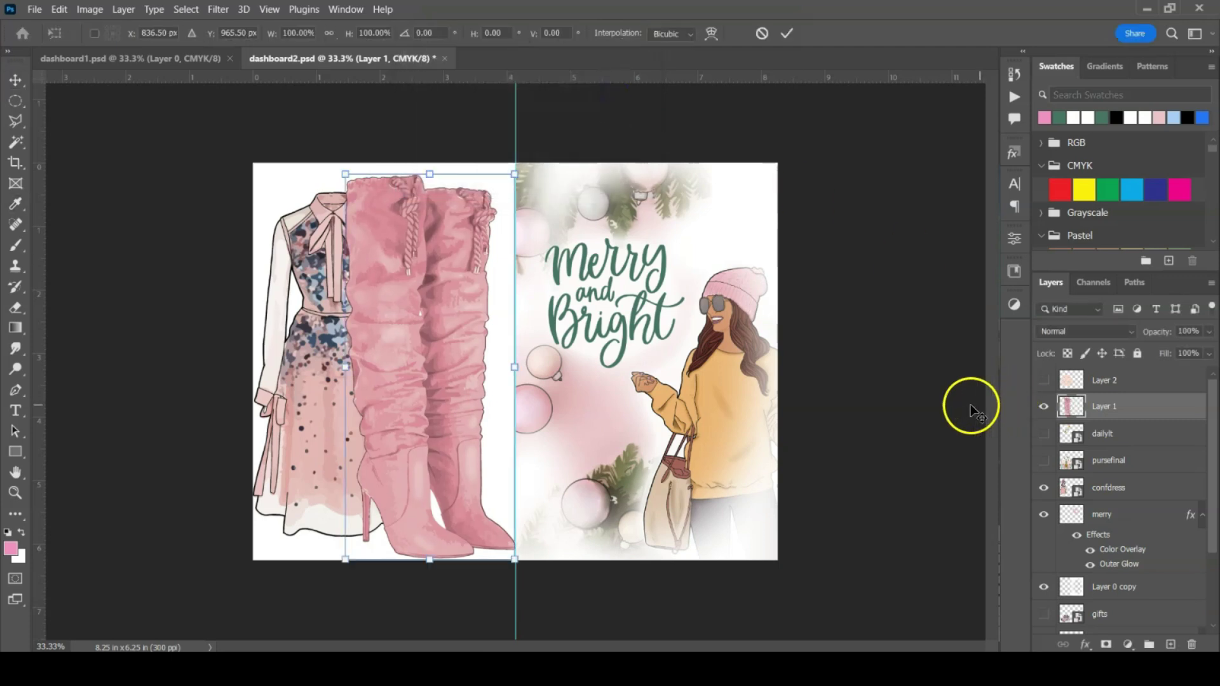
drag(347, 172, 297, 378)
key(Return)
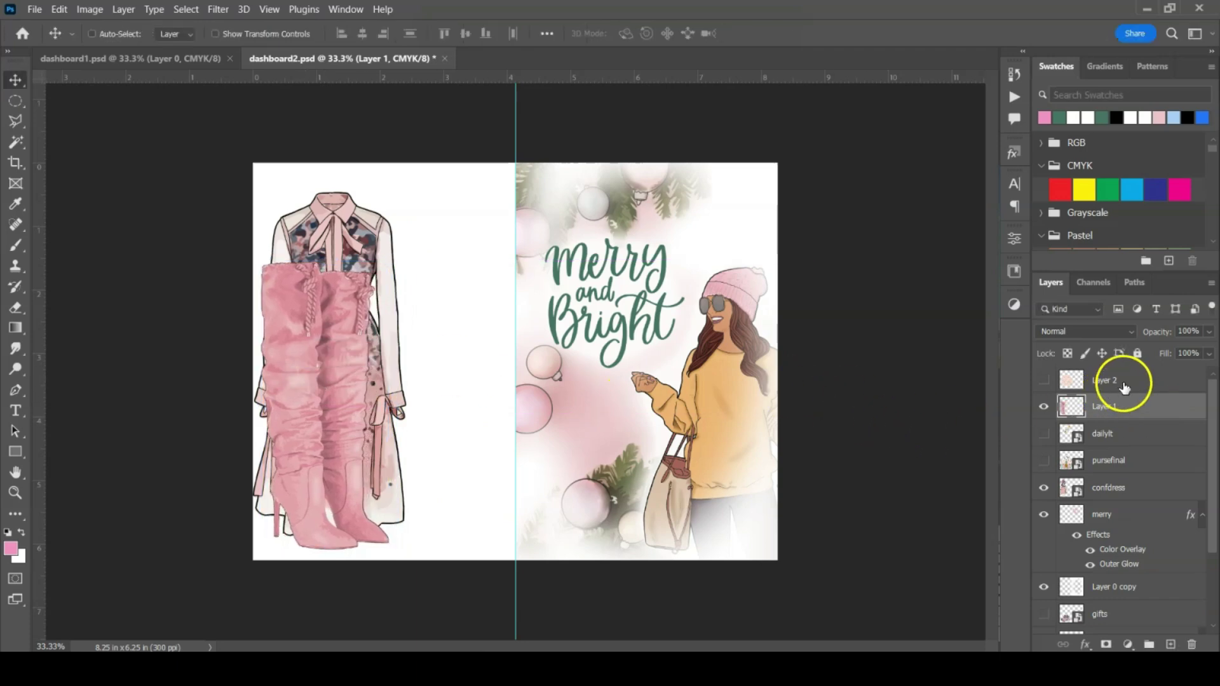
Browse the Individual PNG folder and place the coatredo image into dashboard2
mouse_move(321, 667)
click(304, 616)
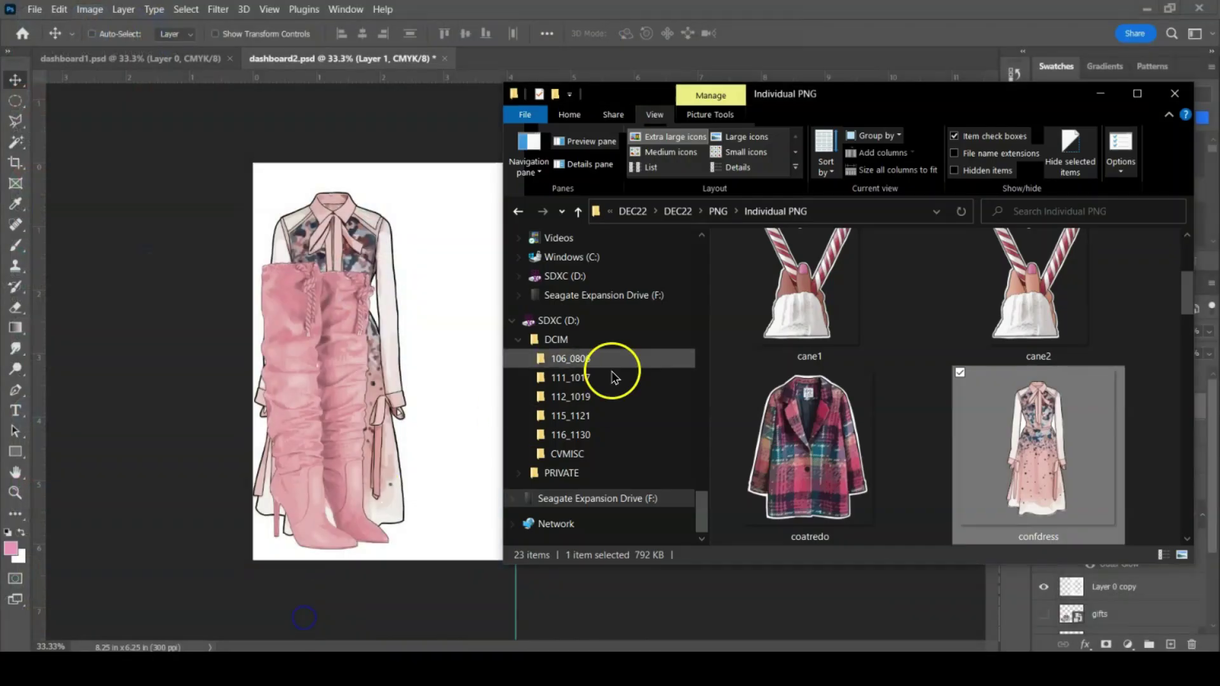
scroll(749, 337, down, 3)
scroll(749, 337, up, 5)
scroll(806, 383, down, 5)
scroll(806, 384, up, 2)
scroll(806, 386, down, 3)
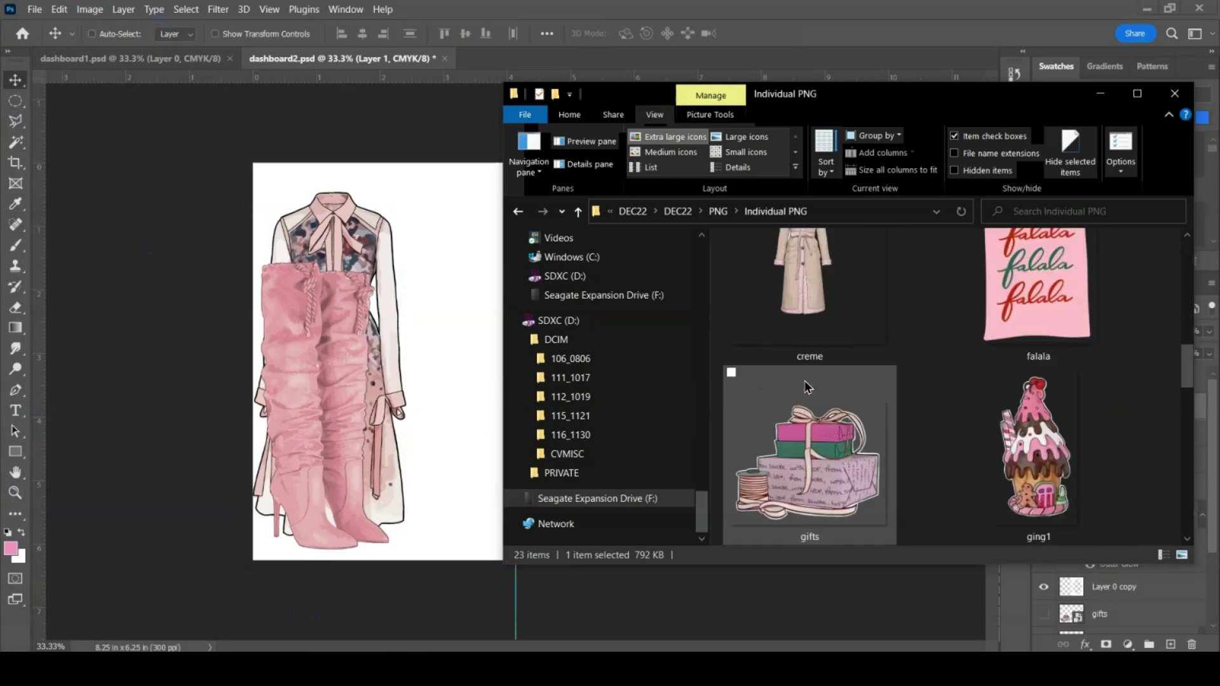
scroll(805, 386, up, 1)
scroll(827, 378, up, 12)
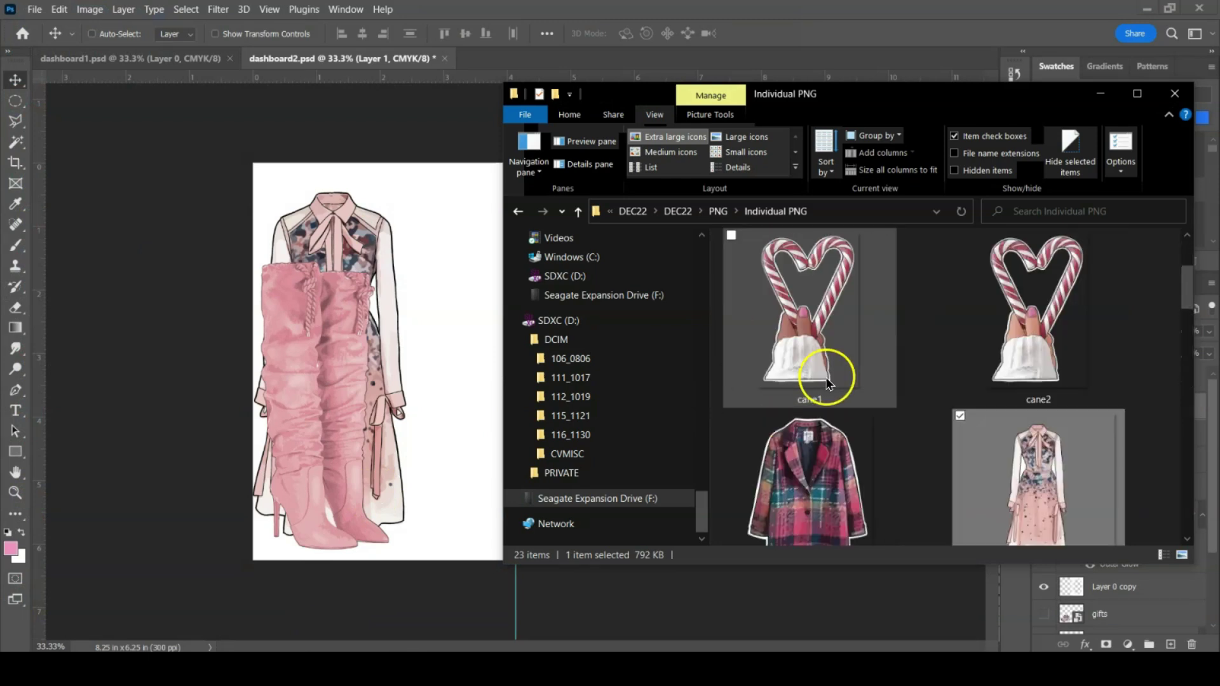
scroll(819, 381, down, 5)
scroll(806, 369, up, 1)
click(782, 312)
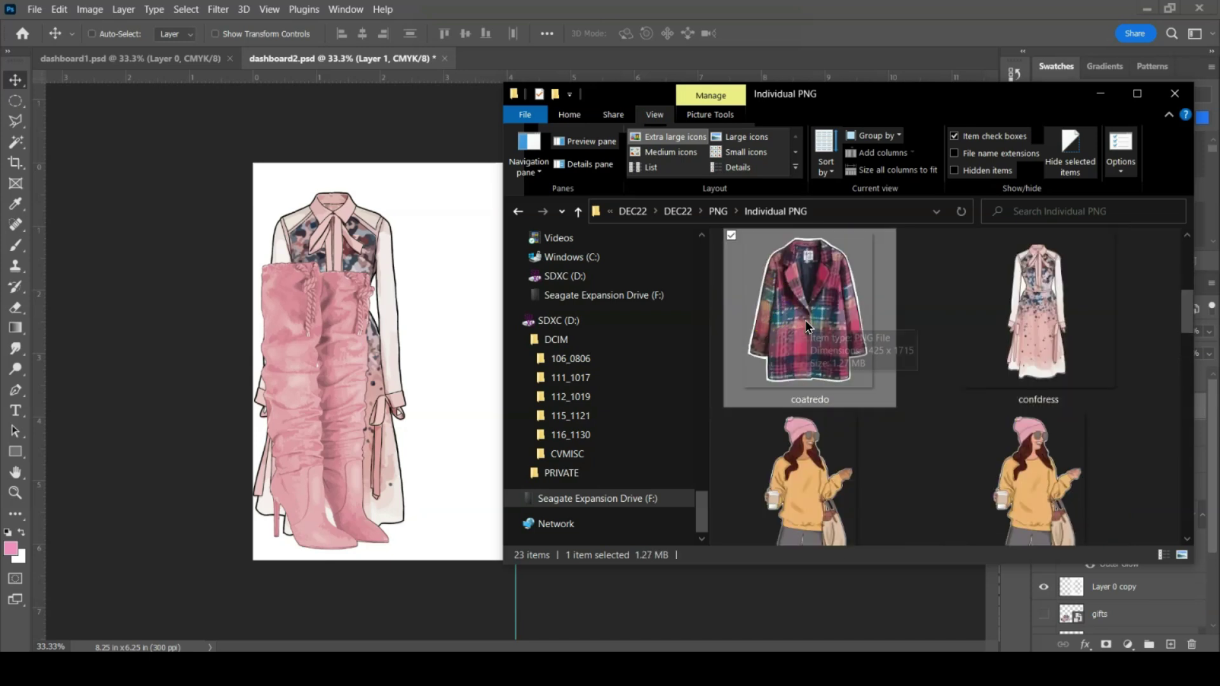
drag(802, 313, 413, 279)
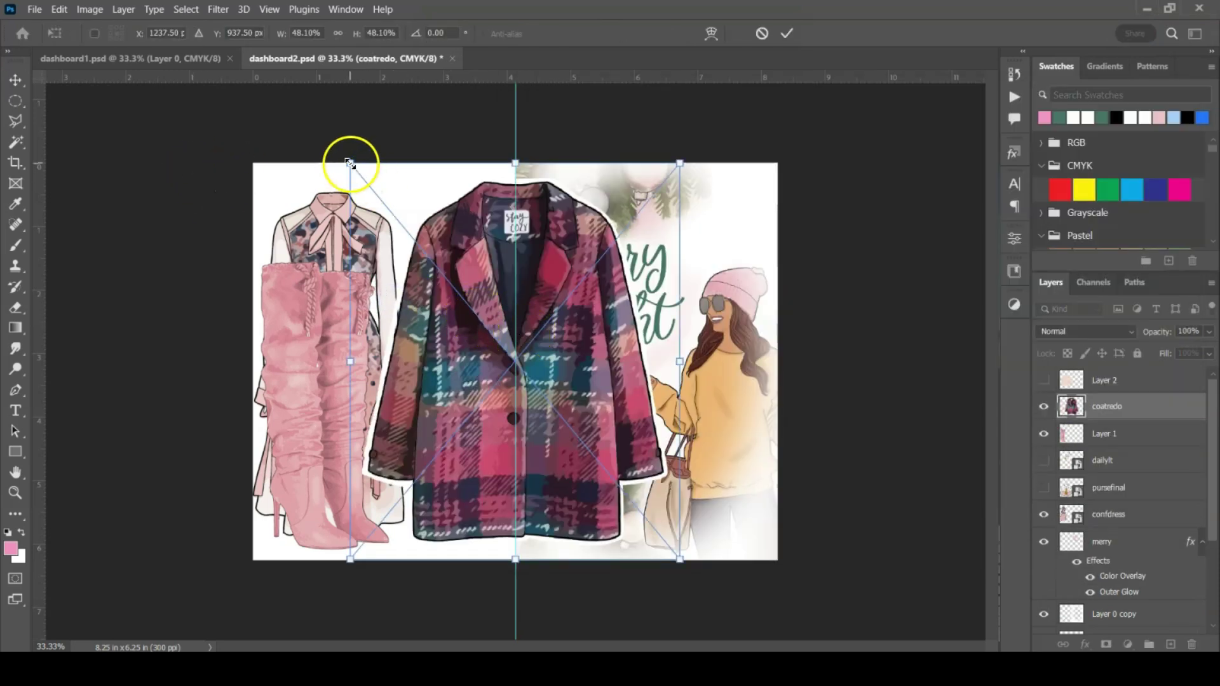
Scale the plaid coat to about 29% and position it at the top of the left half, against the centre guide
drag(350, 164, 417, 241)
drag(536, 348, 425, 271)
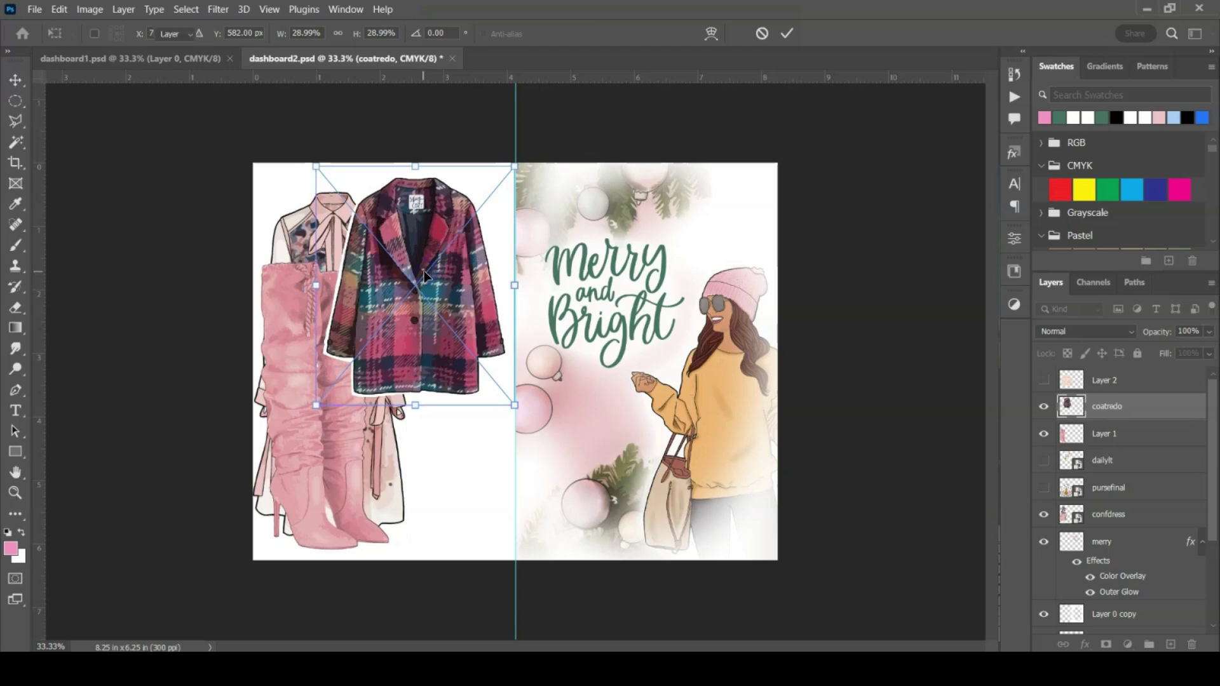
key(Return)
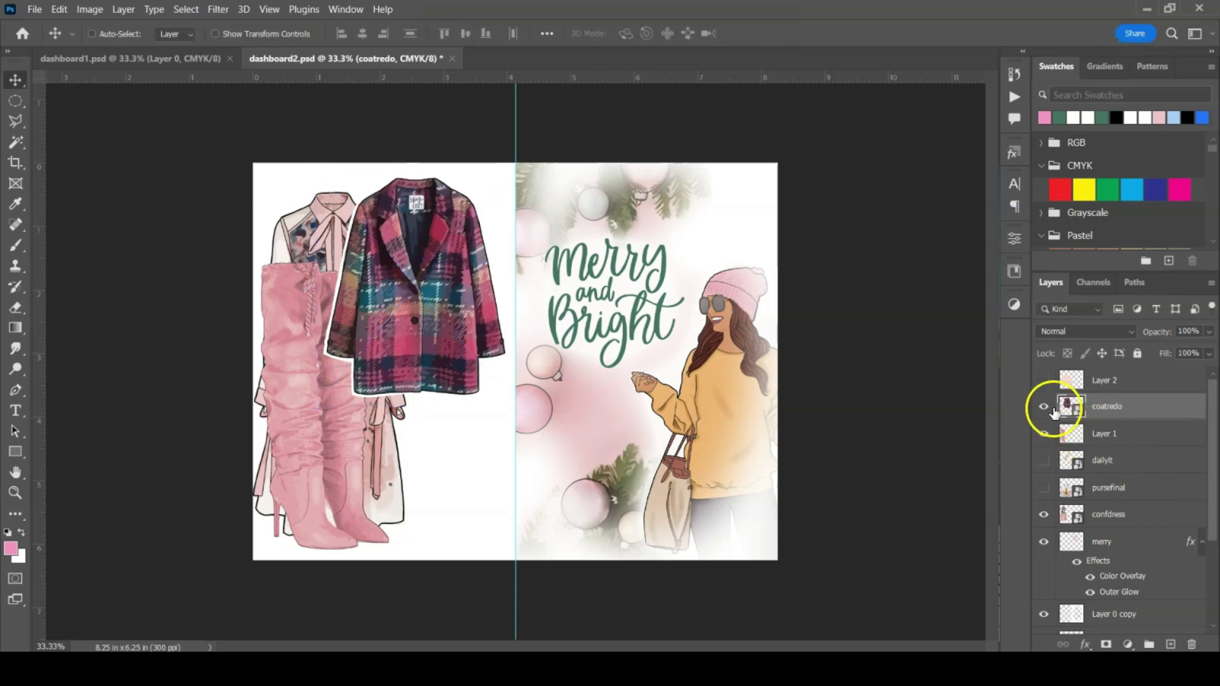
Hide the coatredo layer and move the dress beside the boots, close to the centre guide
click(1043, 406)
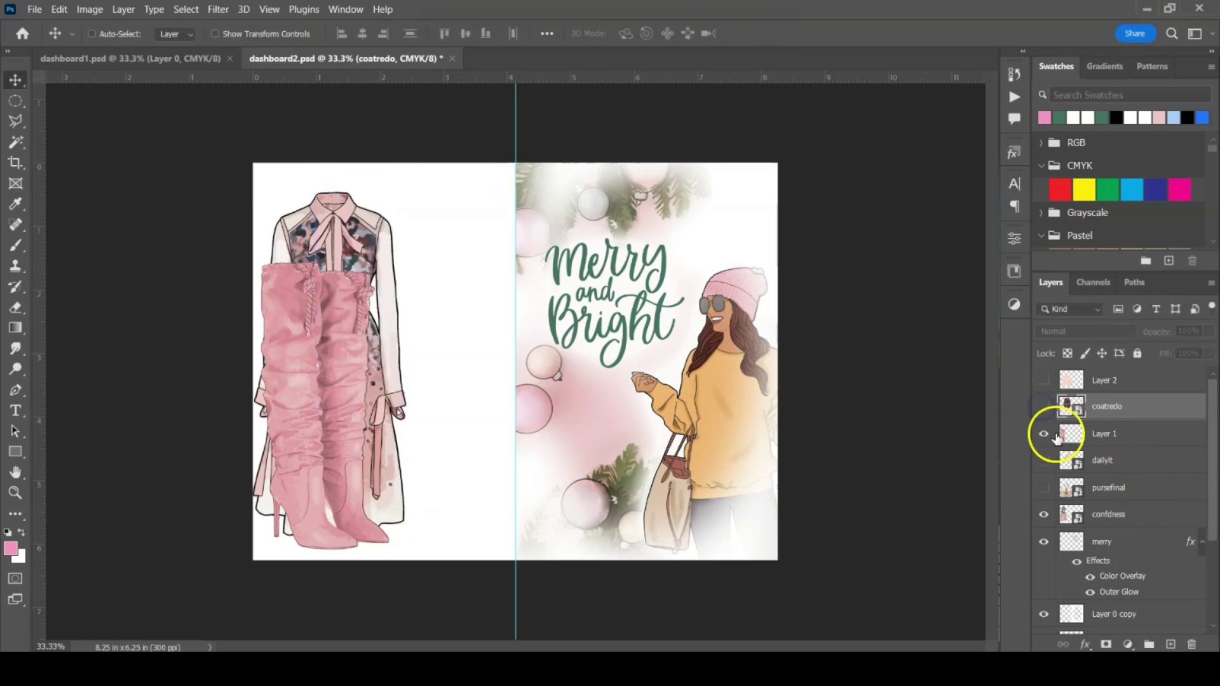
click(1113, 512)
drag(346, 225, 432, 204)
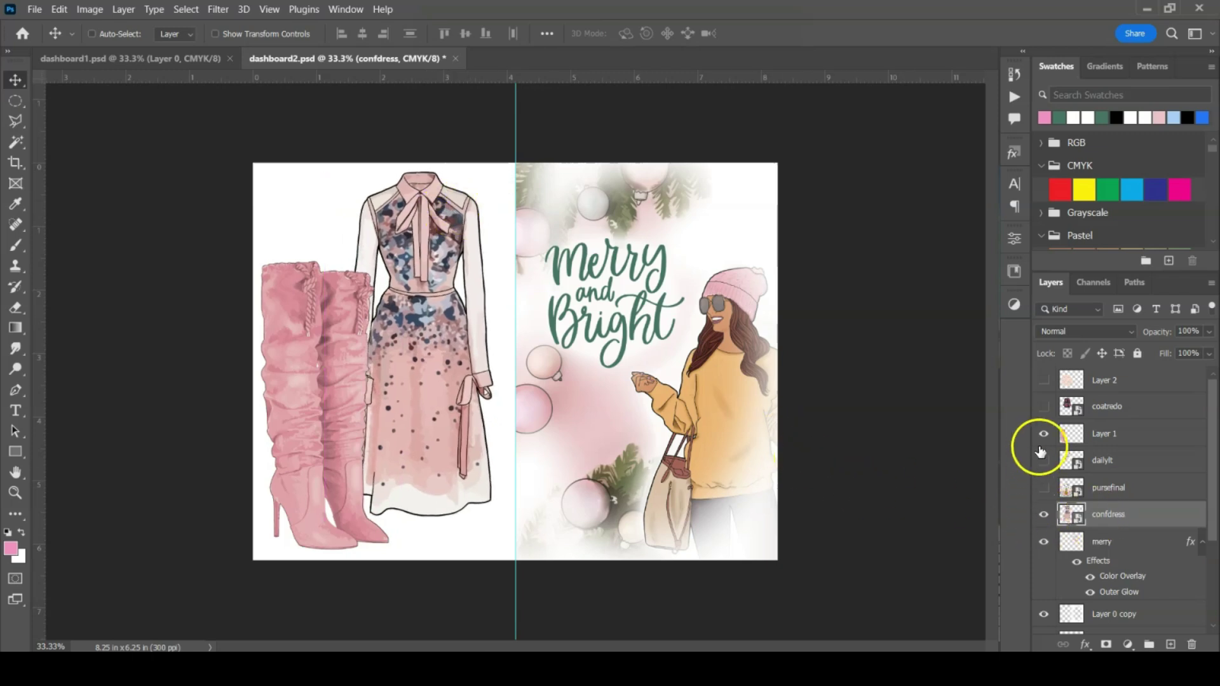
Scale the boots down slightly so they stand lower beside the dress, keeping their lower-left corner in place
click(1108, 434)
key(ctrl+t)
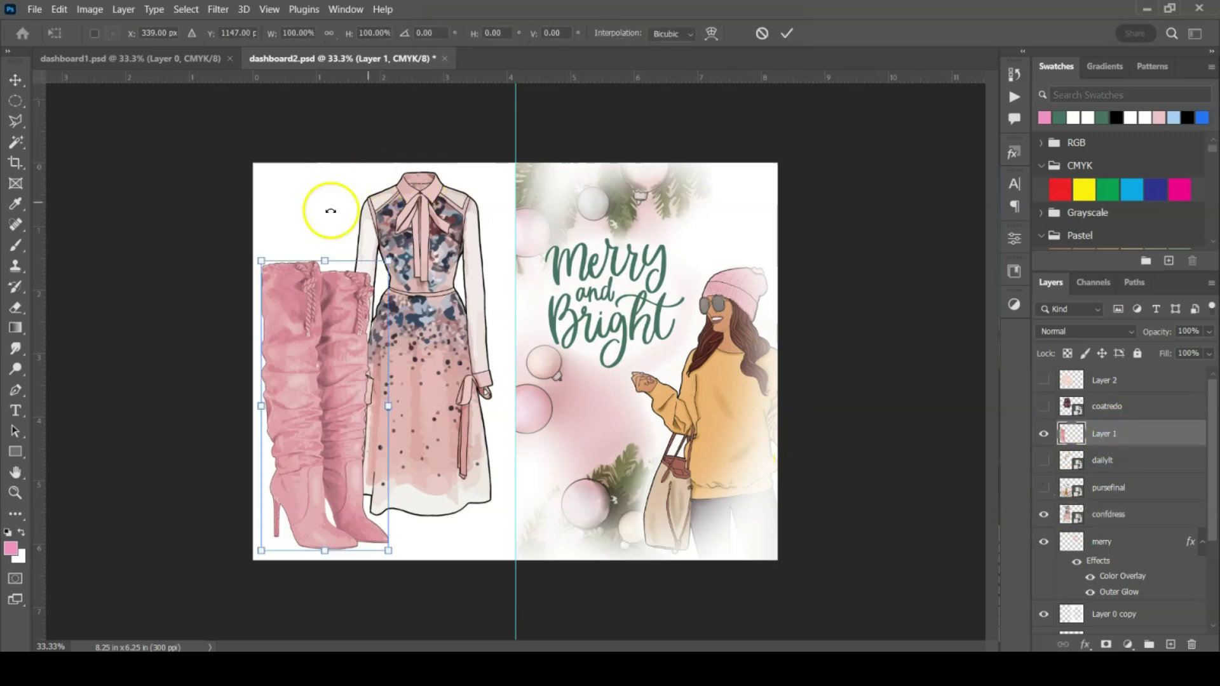
drag(392, 260, 364, 290)
key(Return)
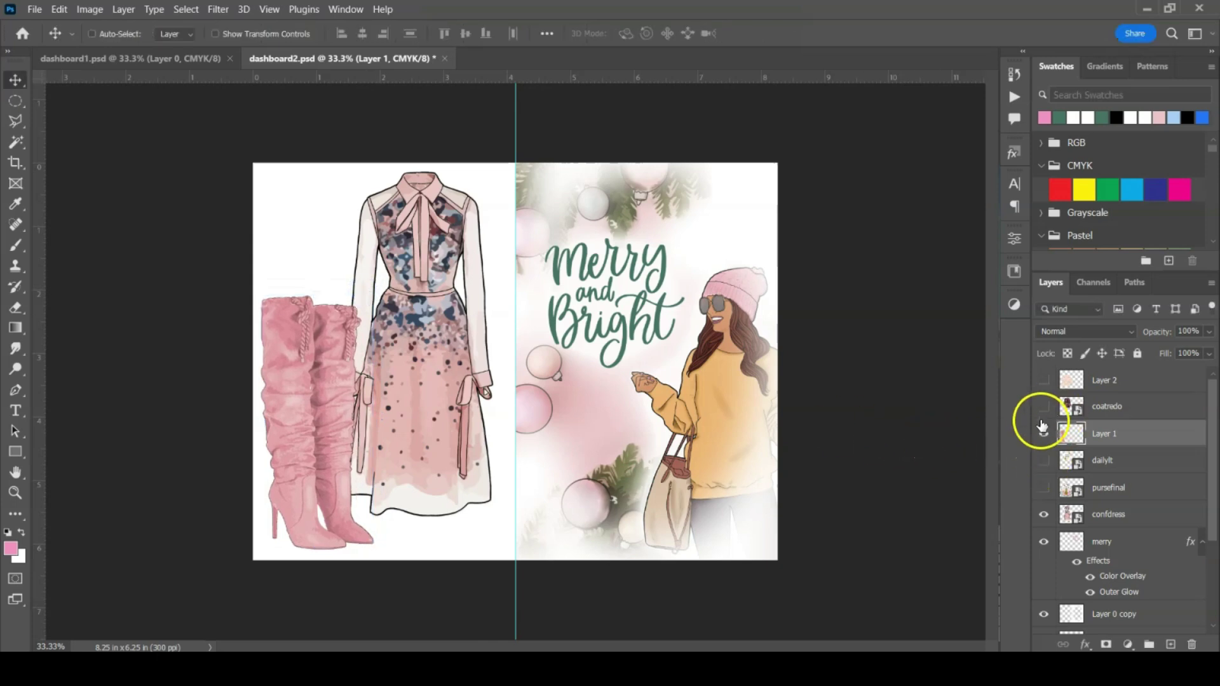
Compare the outfit pieces by toggling their layers, leaving the boots and plaid coat visible and the confdress layer hidden
click(1043, 433)
click(1043, 407)
click(1043, 406)
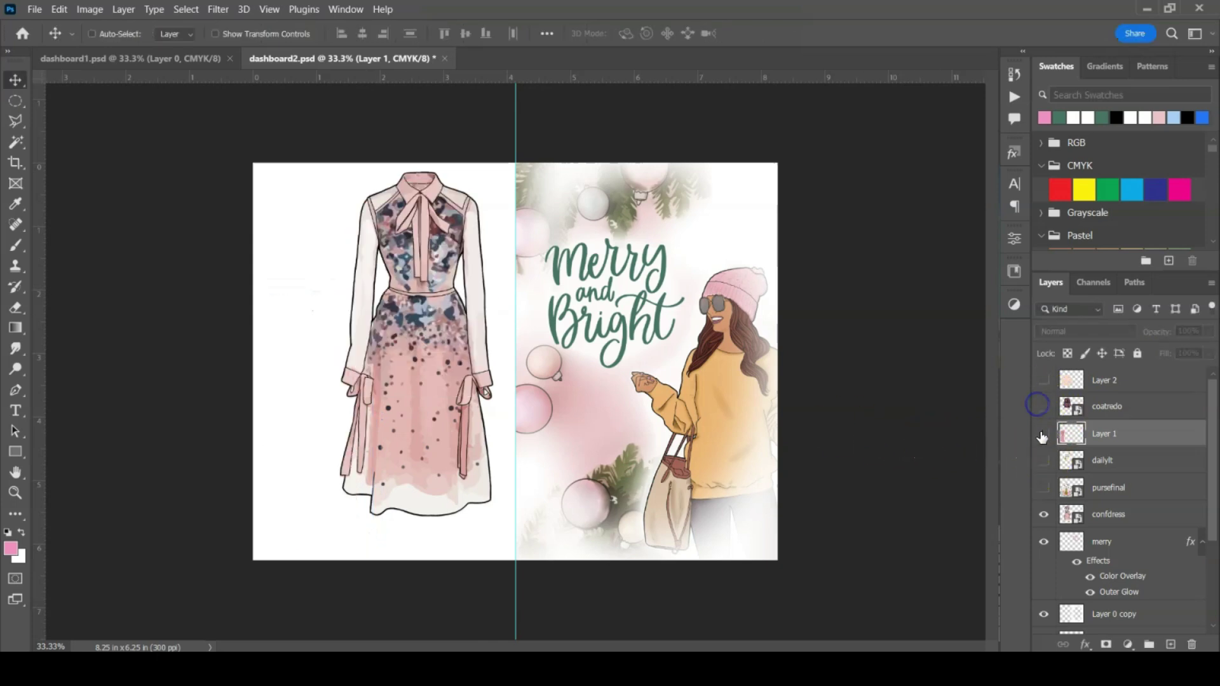
click(1043, 434)
click(1043, 407)
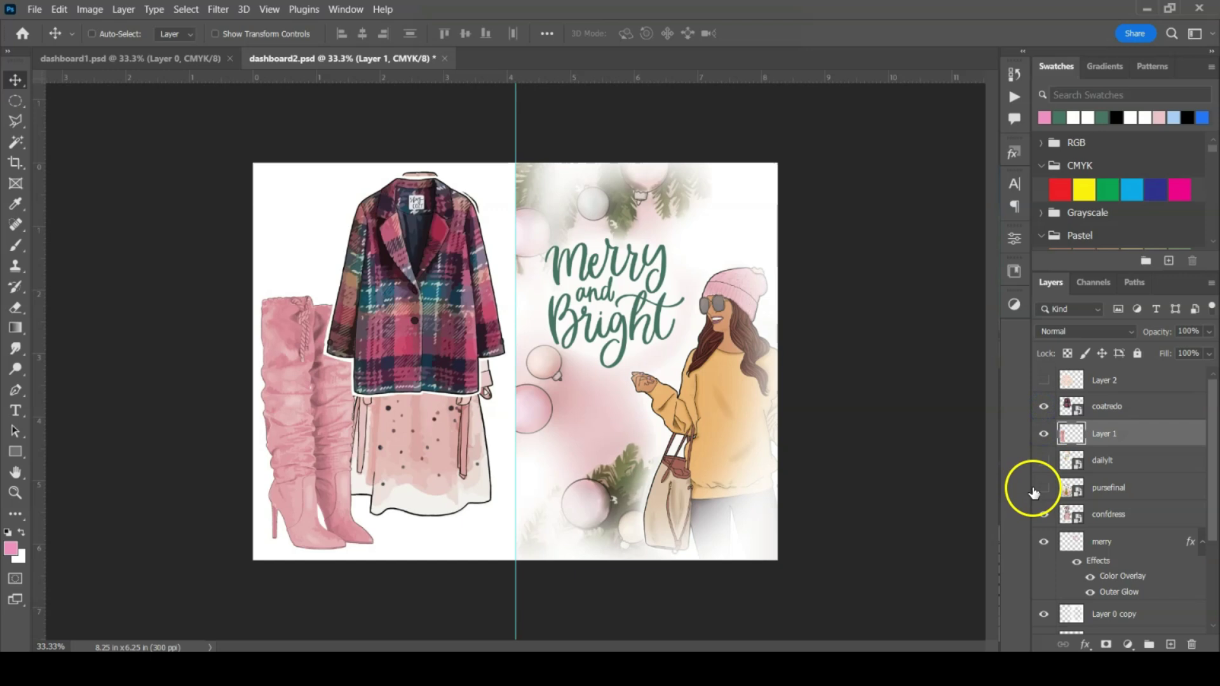
click(1043, 516)
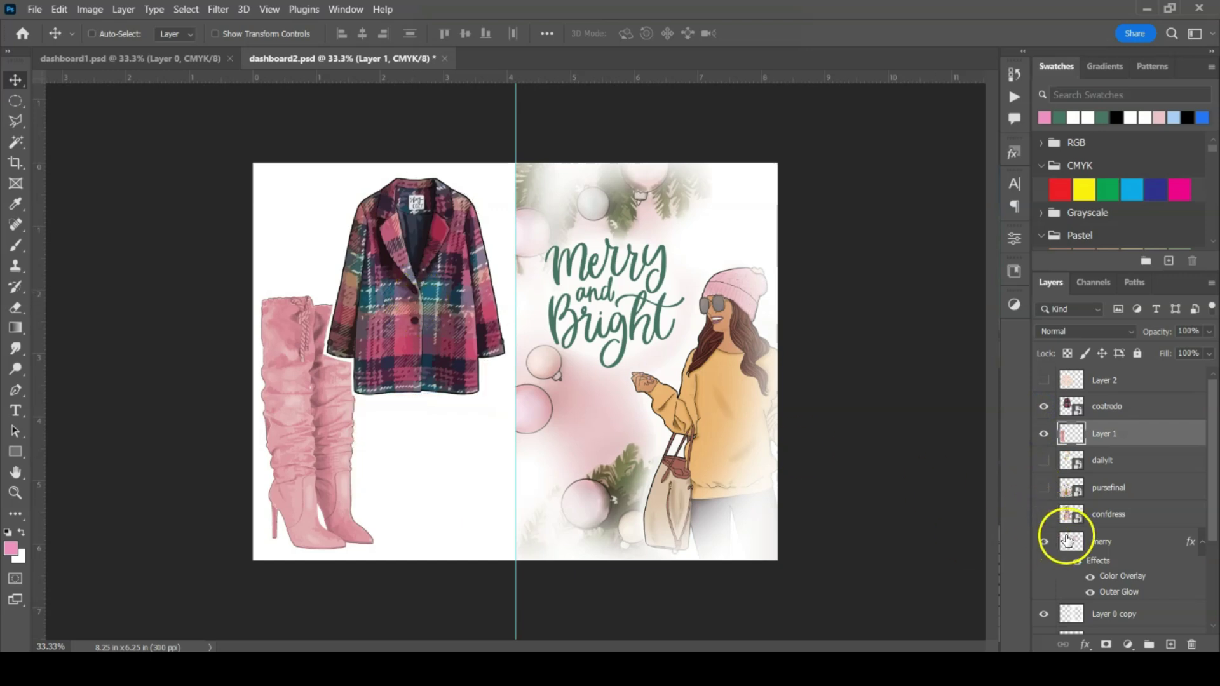
Move the gifts layer directly below the boots' layer, try the gifts beneath the plaid coat, and hide them again
scroll(1155, 508, down, 3)
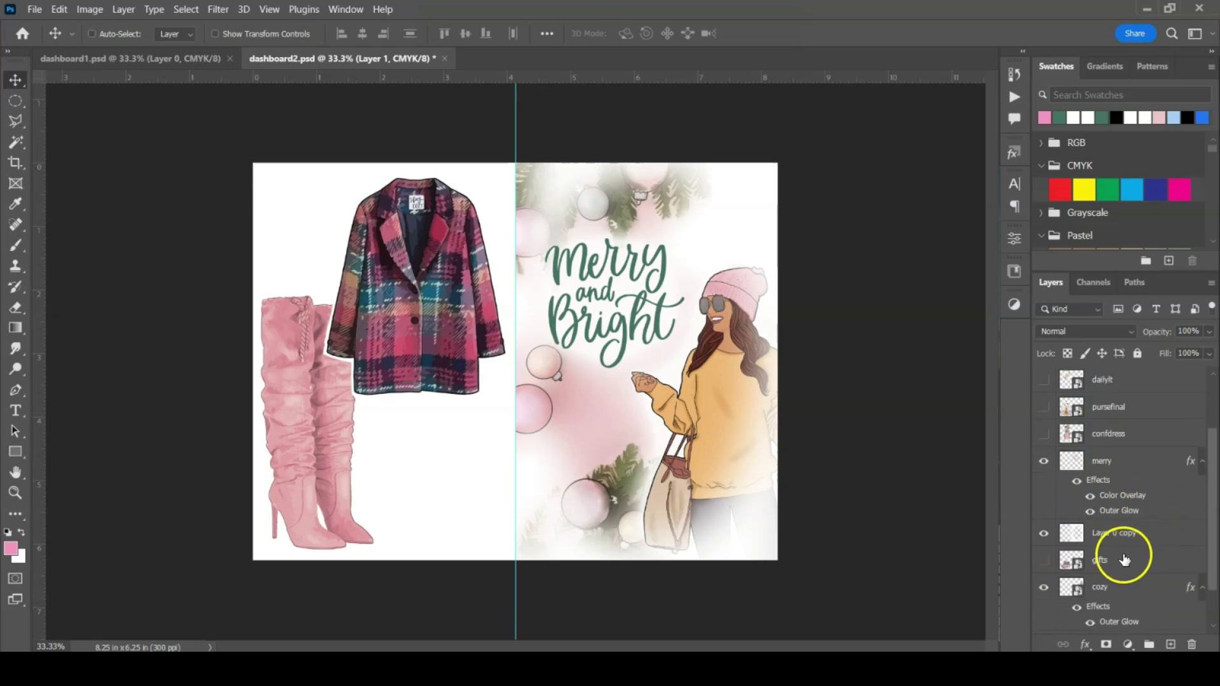
scroll(1093, 428, up, 1)
drag(1085, 402, 1073, 400)
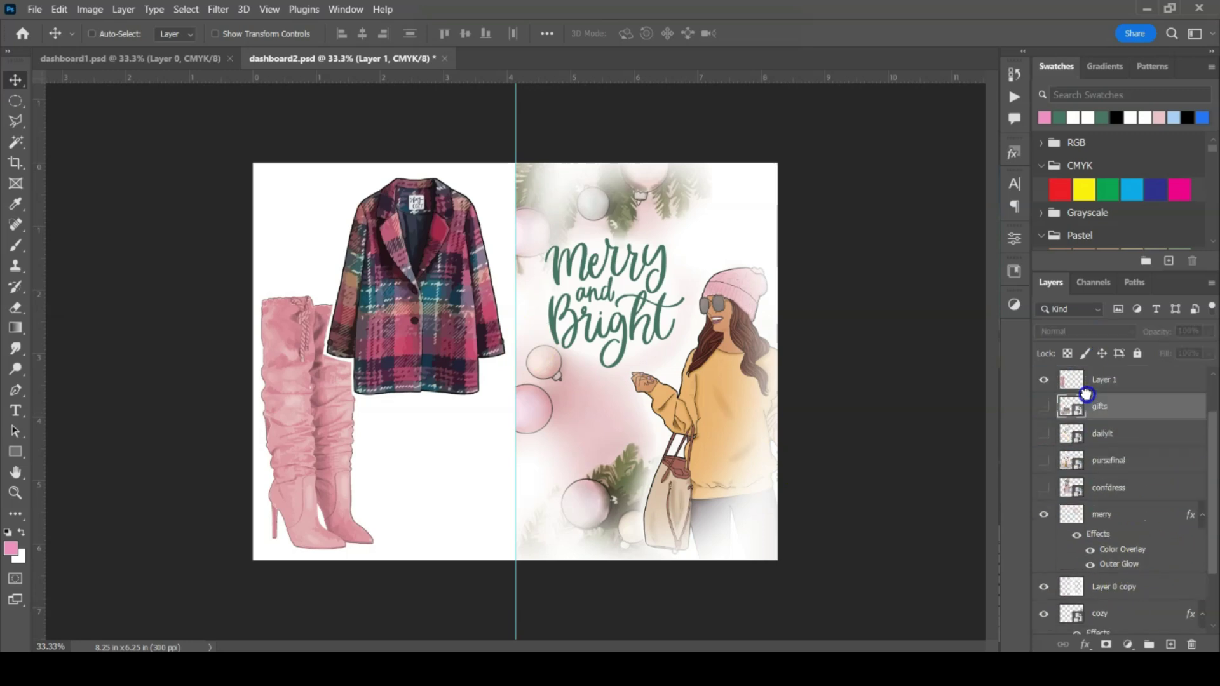
click(1043, 407)
mouse_move(379, 473)
mouse_down()
mouse_move(411, 493)
mouse_move(414, 468)
mouse_move(402, 477)
mouse_up()
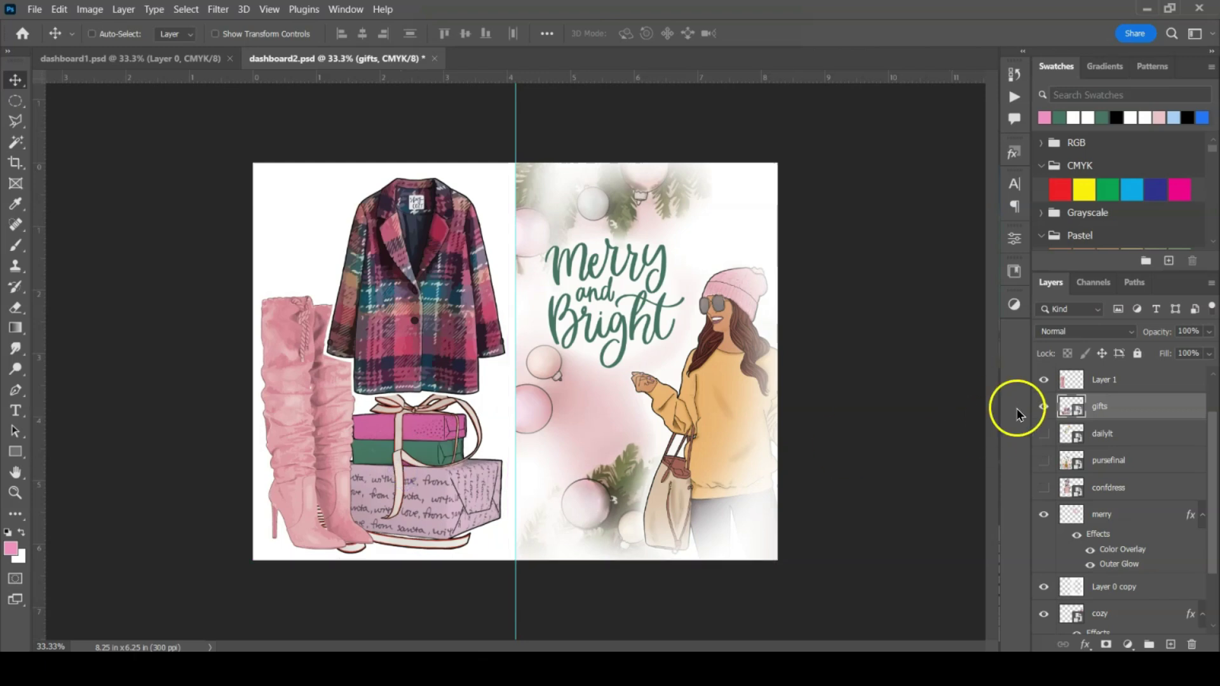
click(1042, 406)
Show the pursefinal layer, scale the purse down, and place it beneath the plaid coat to the right of the boots
click(1043, 459)
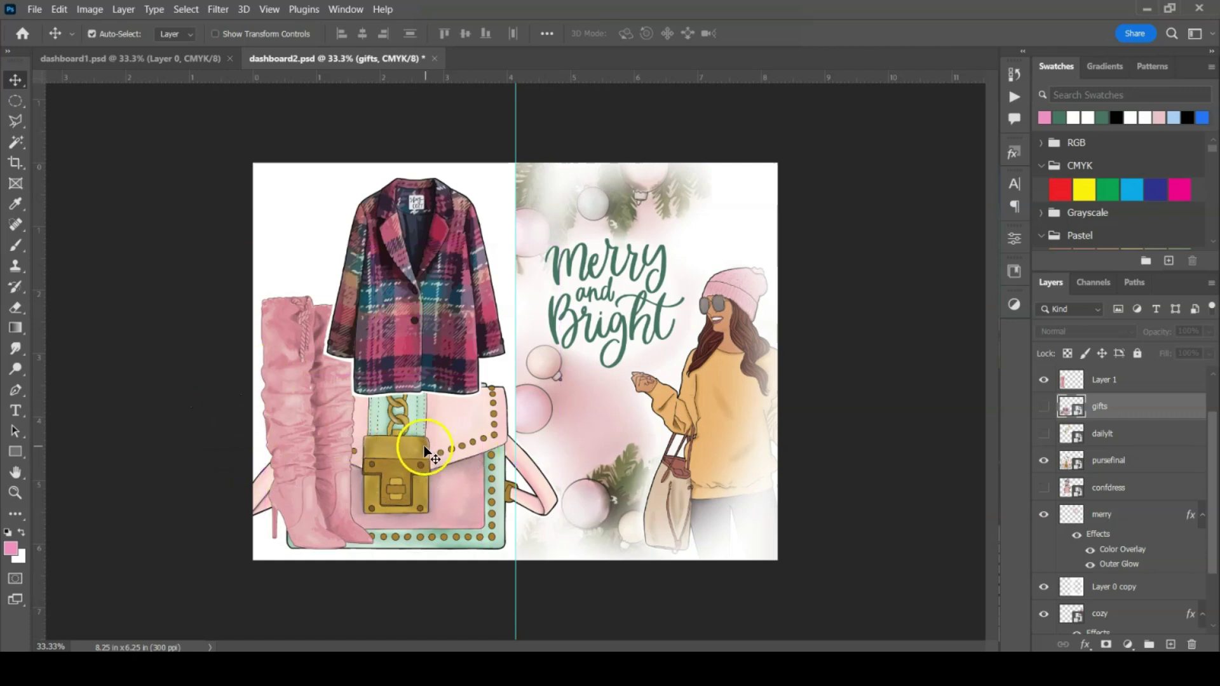
click(1113, 462)
key(ctrl+t)
drag(208, 235, 302, 329)
drag(397, 437, 419, 486)
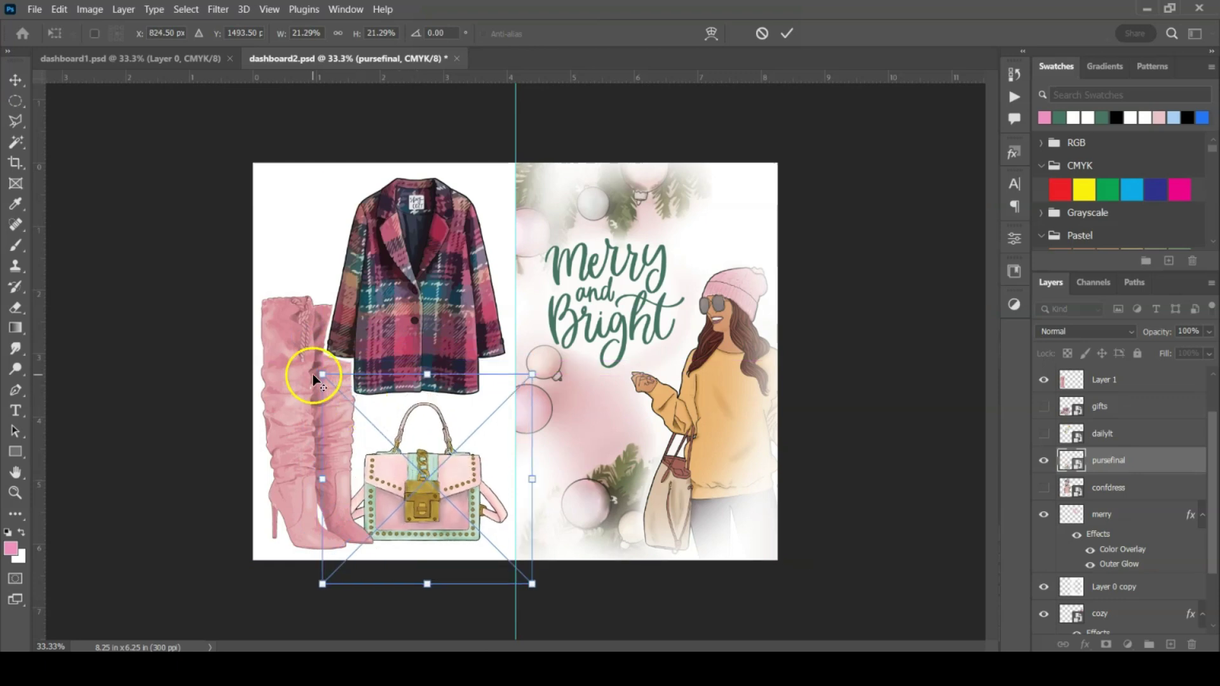
drag(327, 375, 335, 387)
drag(409, 499, 421, 489)
double_click(410, 499)
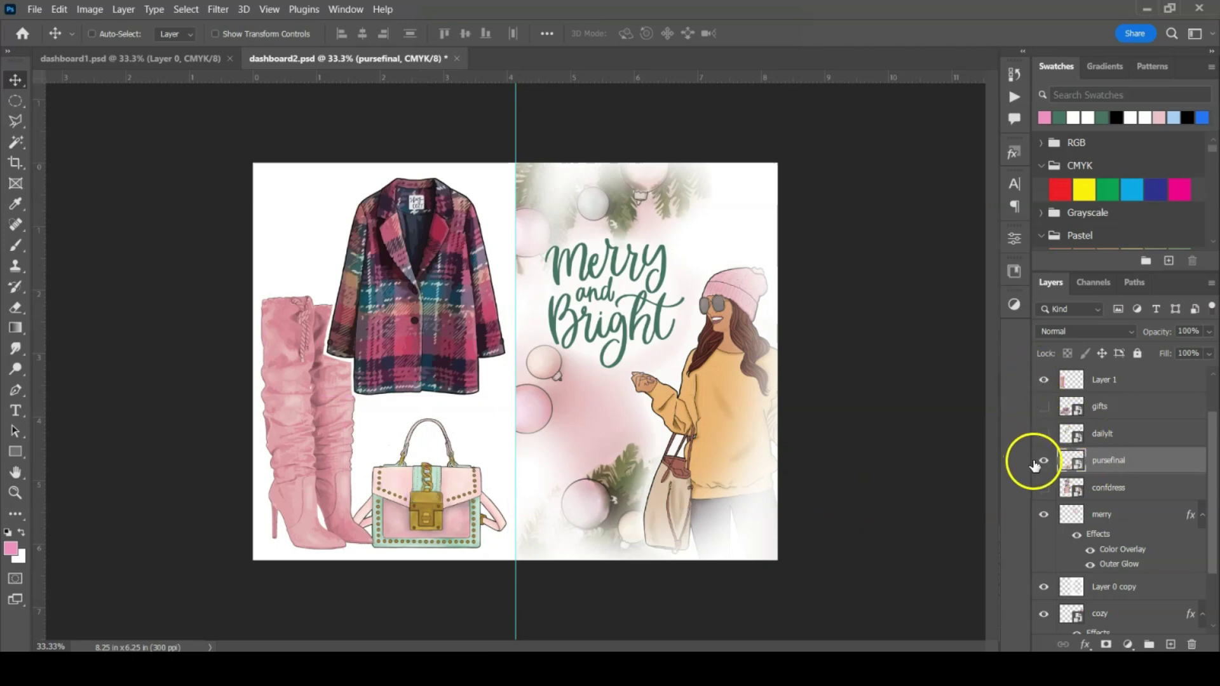
Hide the plaid coat and place the falala image from the Individual PNG folder into dashboard2
scroll(1052, 391, up, 2)
click(1043, 408)
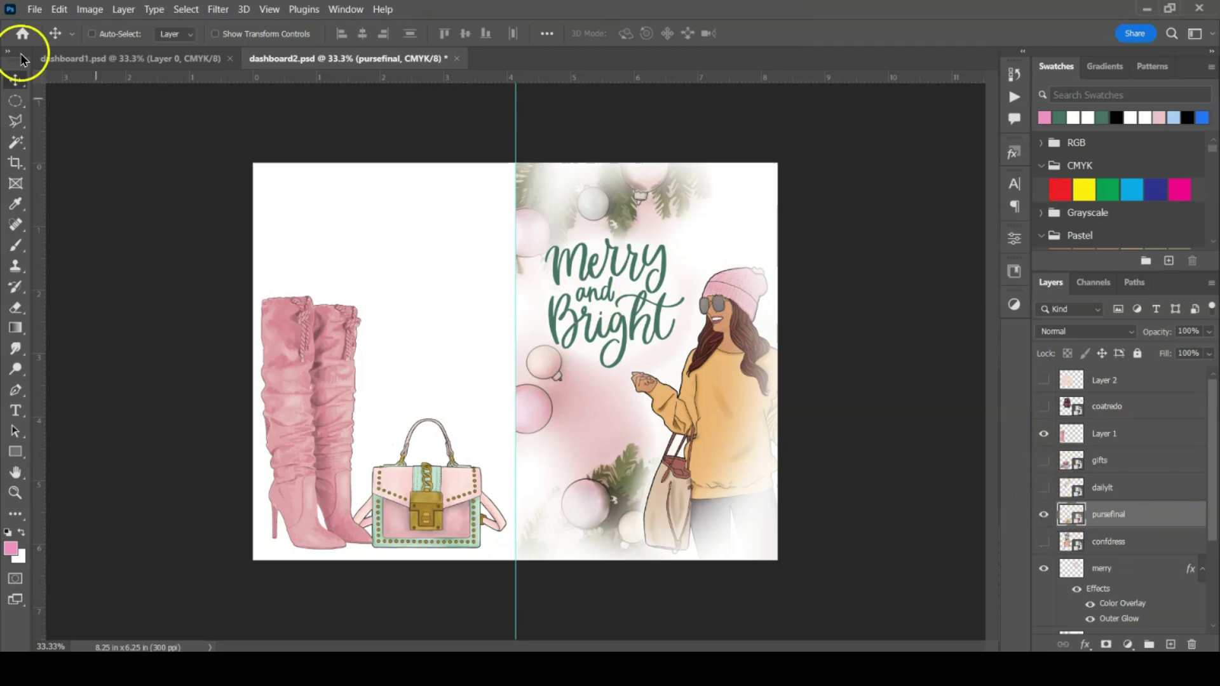
mouse_move(408, 664)
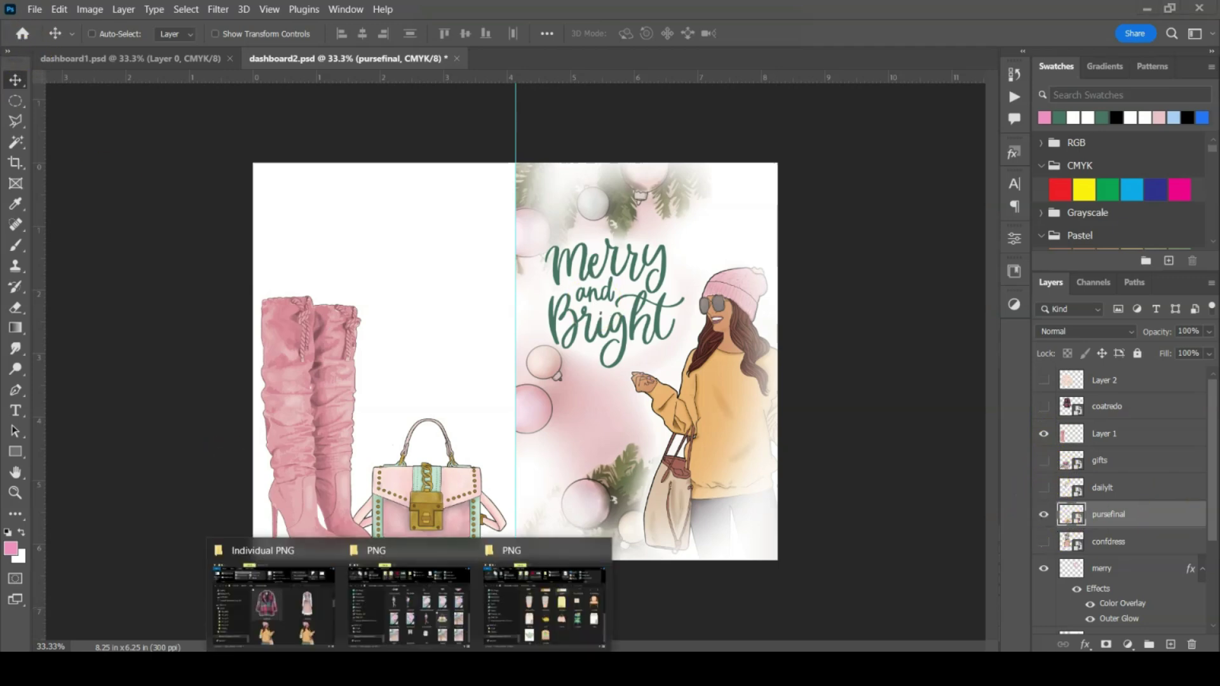
click(280, 610)
scroll(996, 405, down, 5)
click(996, 405)
scroll(997, 406, down, 4)
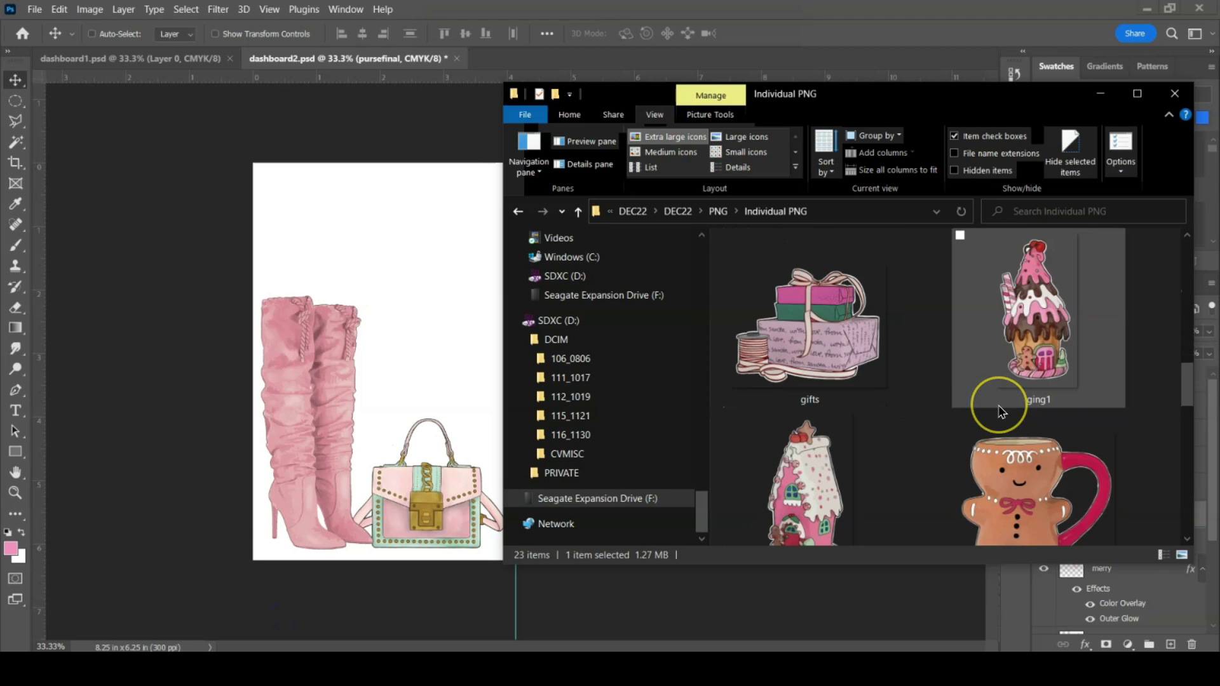
click(1050, 413)
click(987, 473)
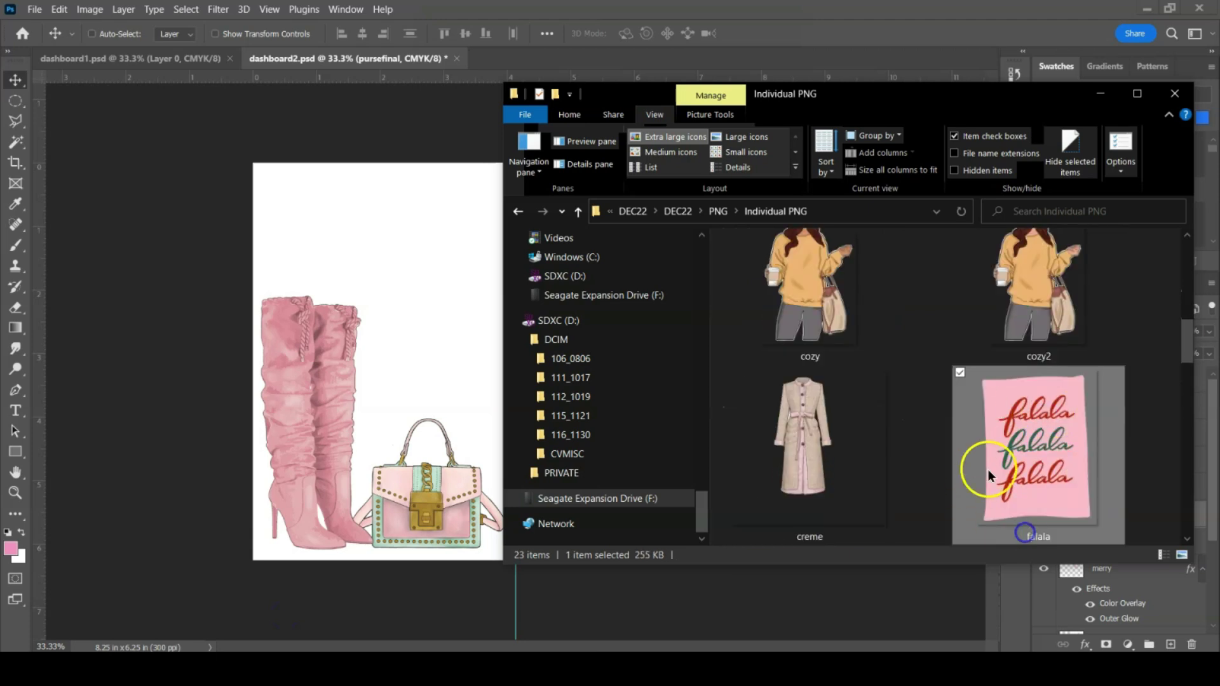
drag(1023, 451, 343, 275)
Scale the falala artwork to about 23.5%, position it above the boots, and save dashboard2
drag(536, 278, 431, 284)
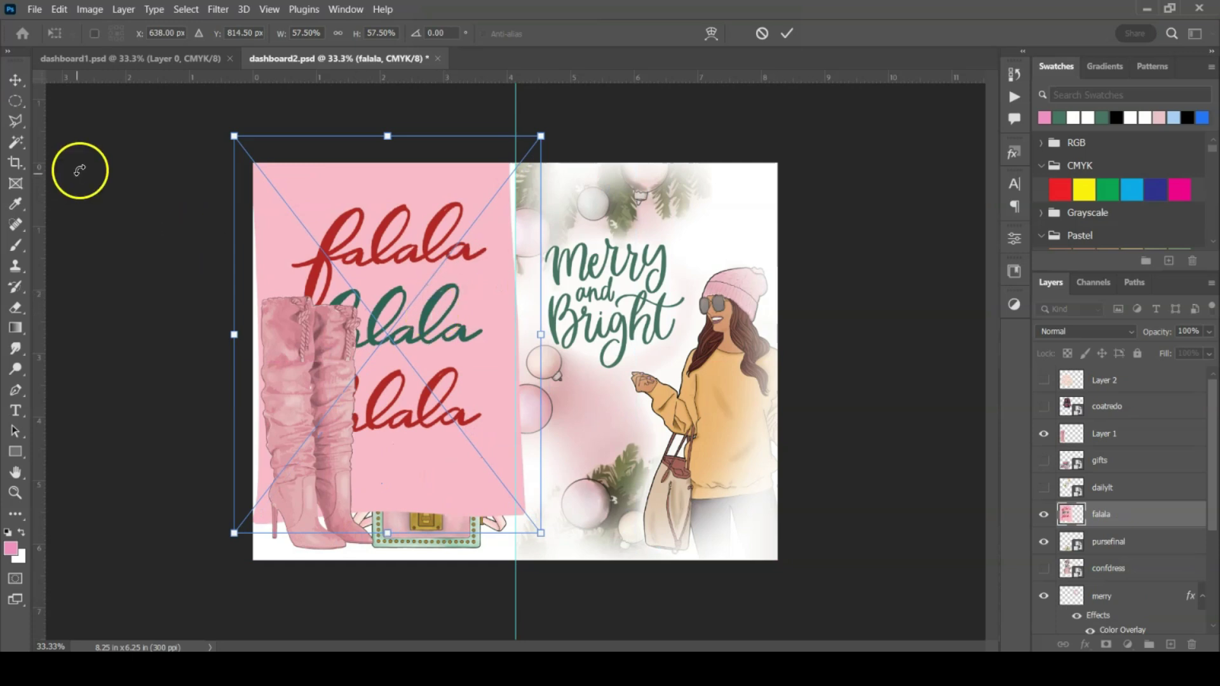
drag(234, 136, 348, 207)
click(34, 9)
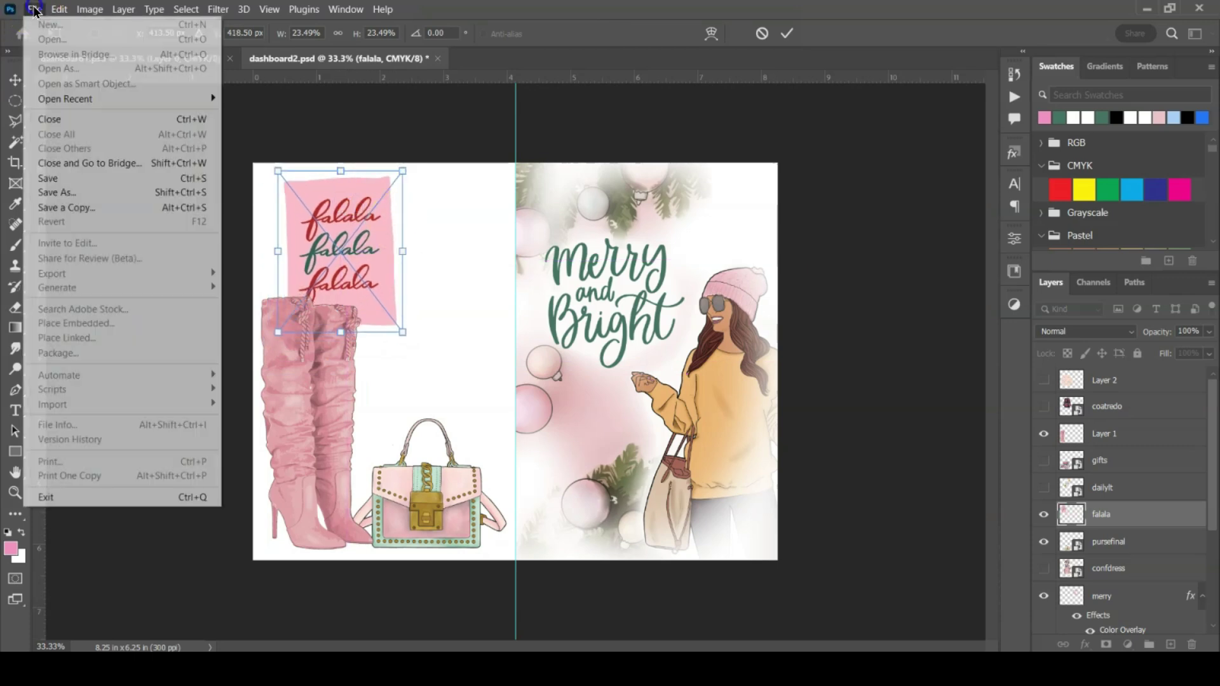
click(473, 211)
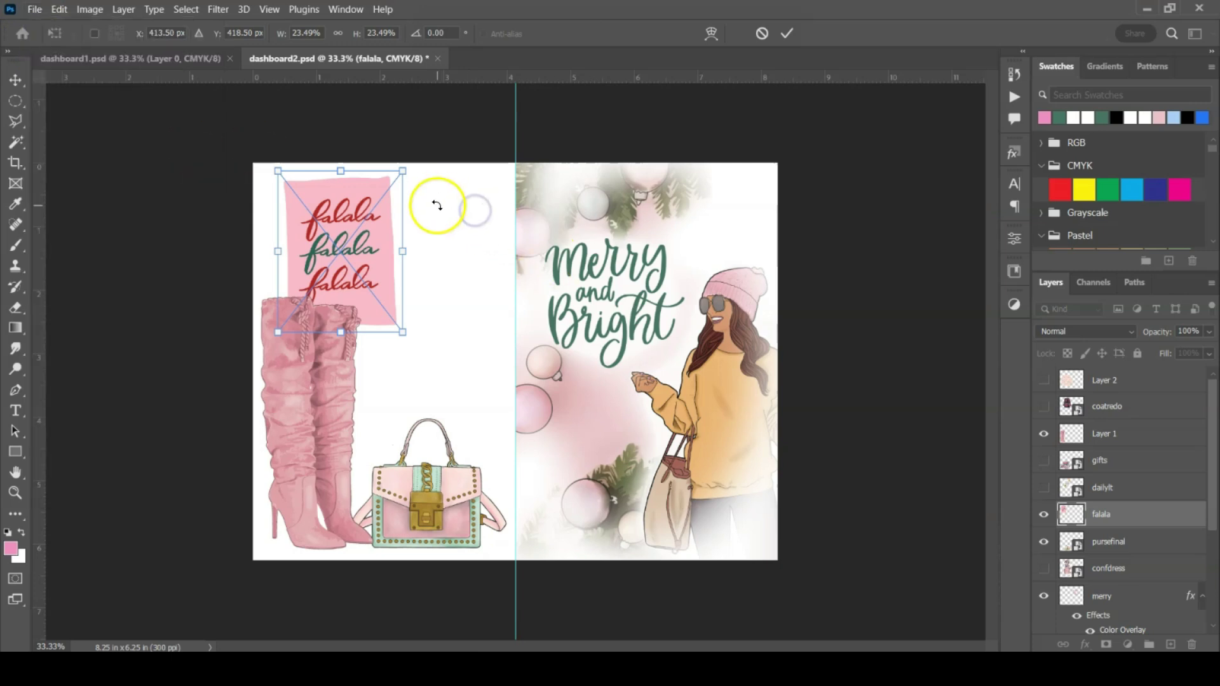
click(453, 215)
key(ctrl+s)
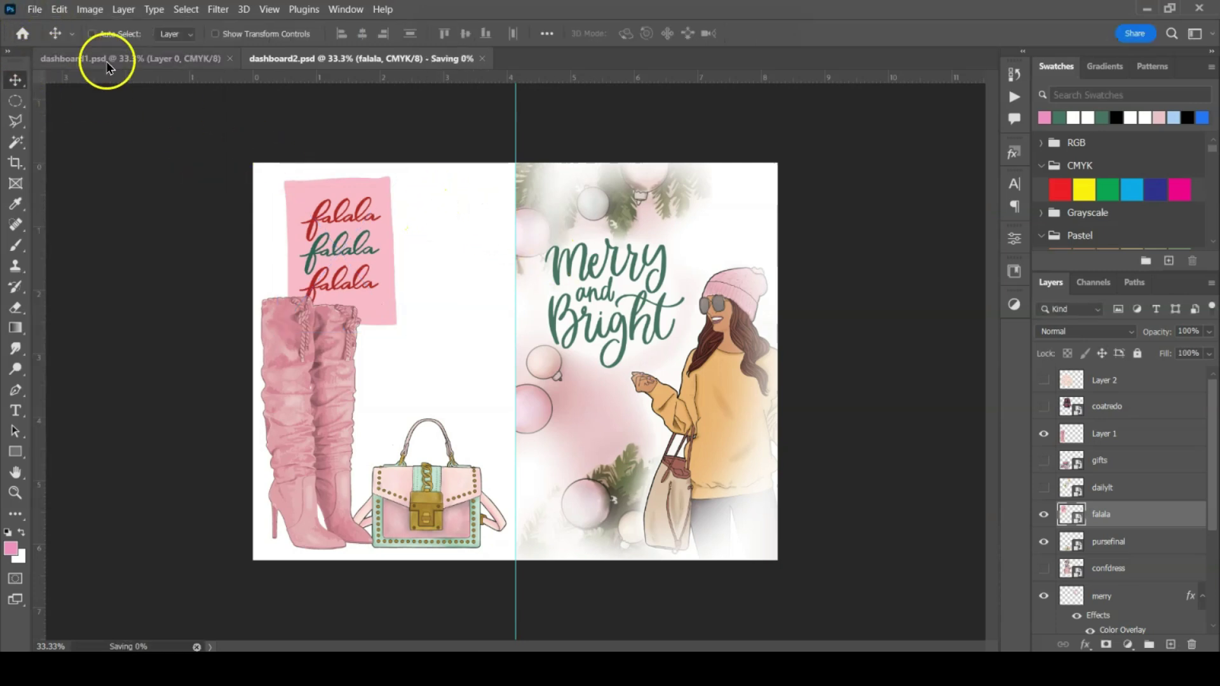
Place the creme coat image from the Individual PNG folder into dashboard2
mouse_move(389, 653)
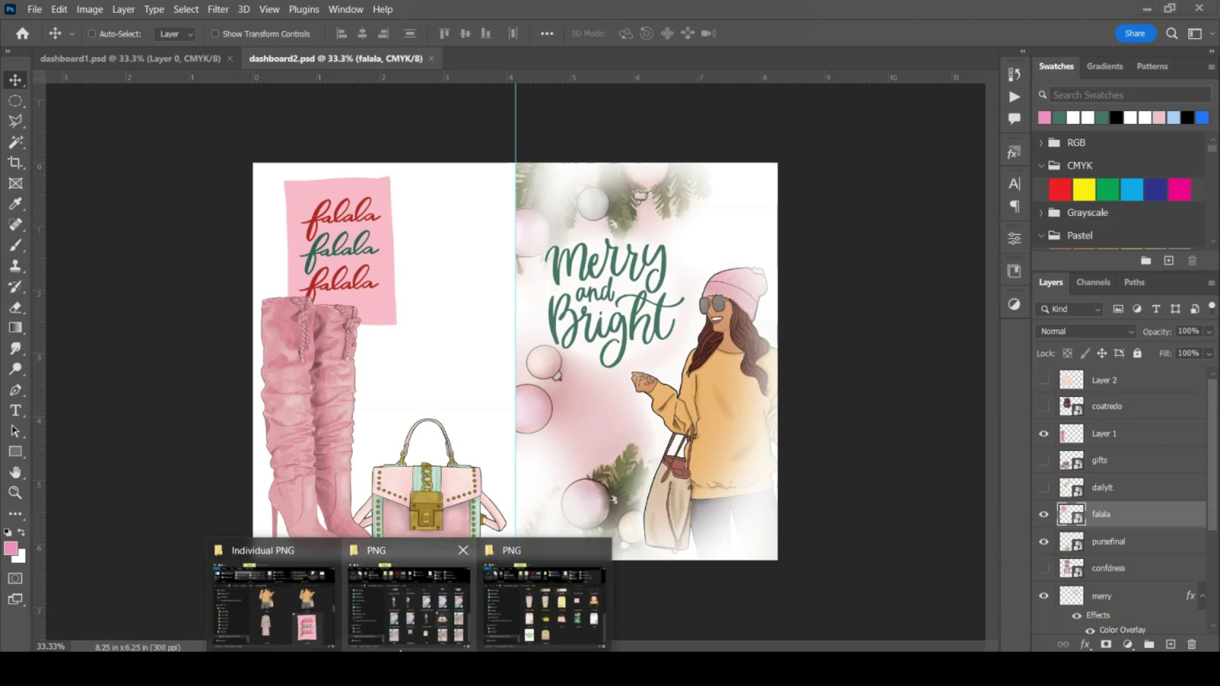
click(438, 602)
click(299, 594)
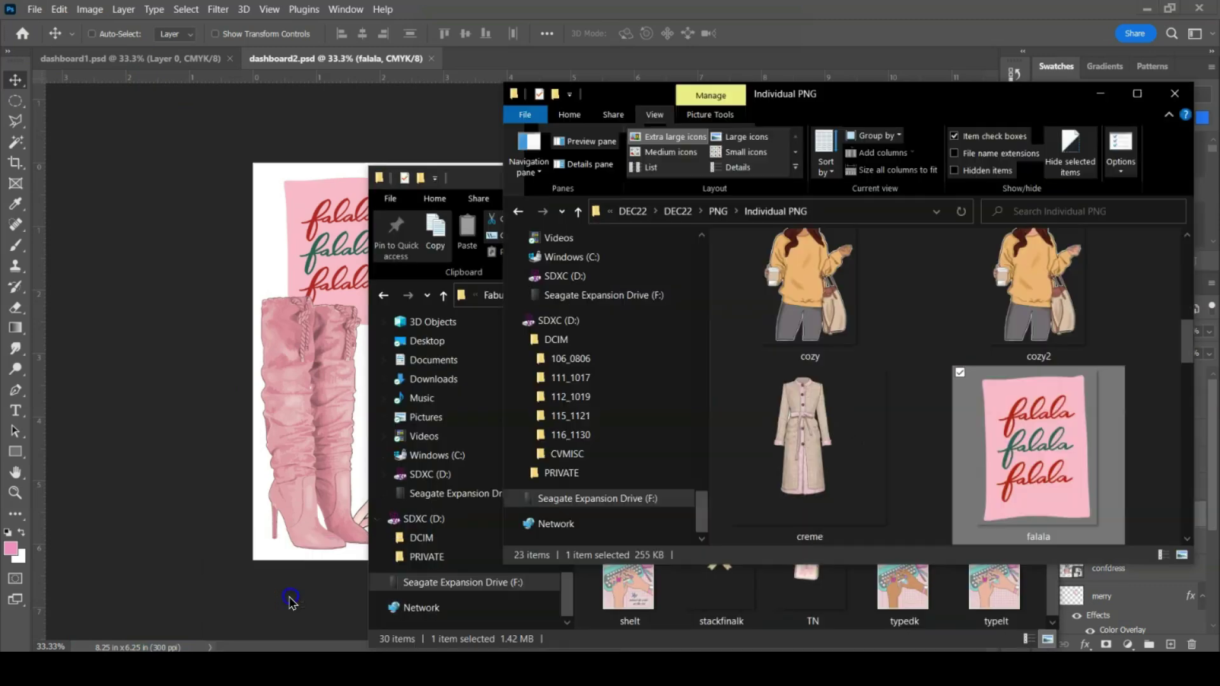
click(799, 430)
drag(232, 322, 311, 348)
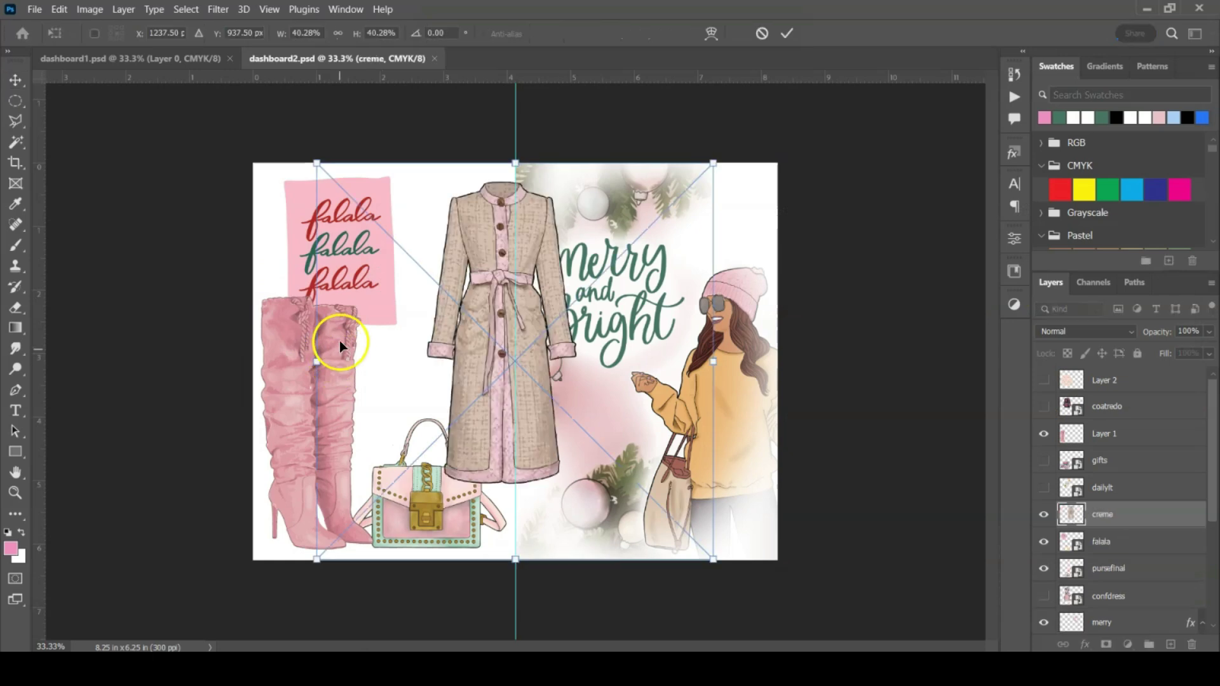
Scale the creme coat to about 49%, position it to the right of the boots, and move its layer below pursefinal
drag(501, 318, 429, 319)
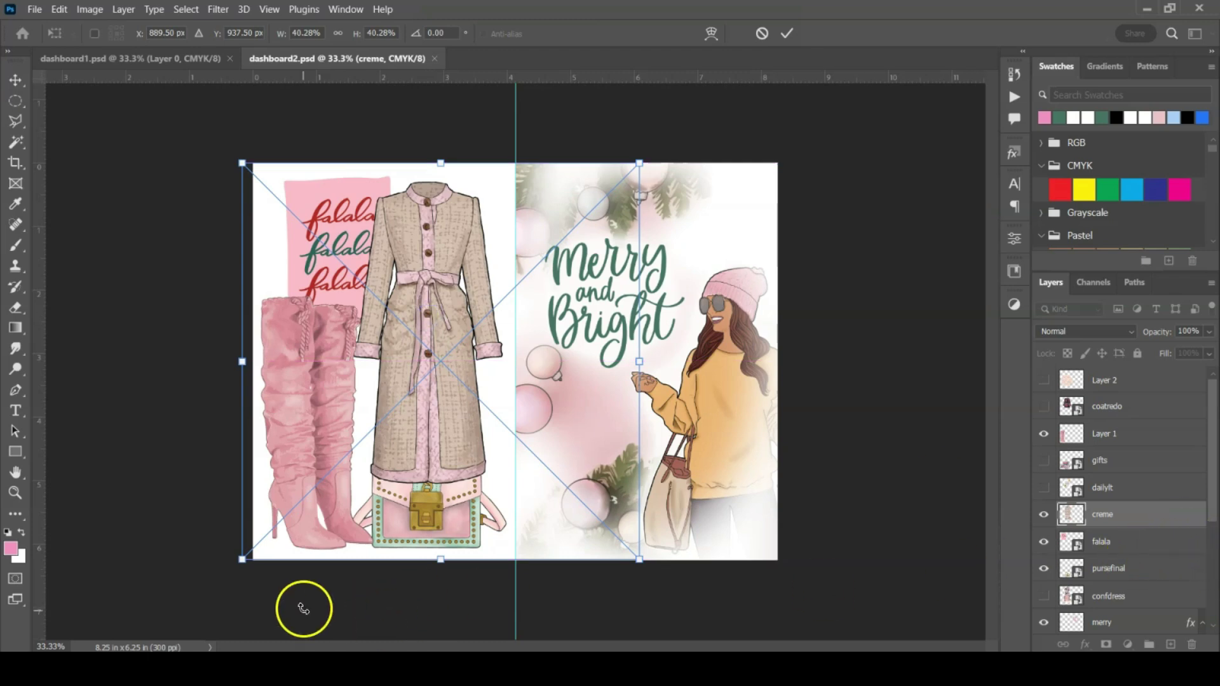
drag(241, 560, 156, 615)
drag(367, 438, 399, 418)
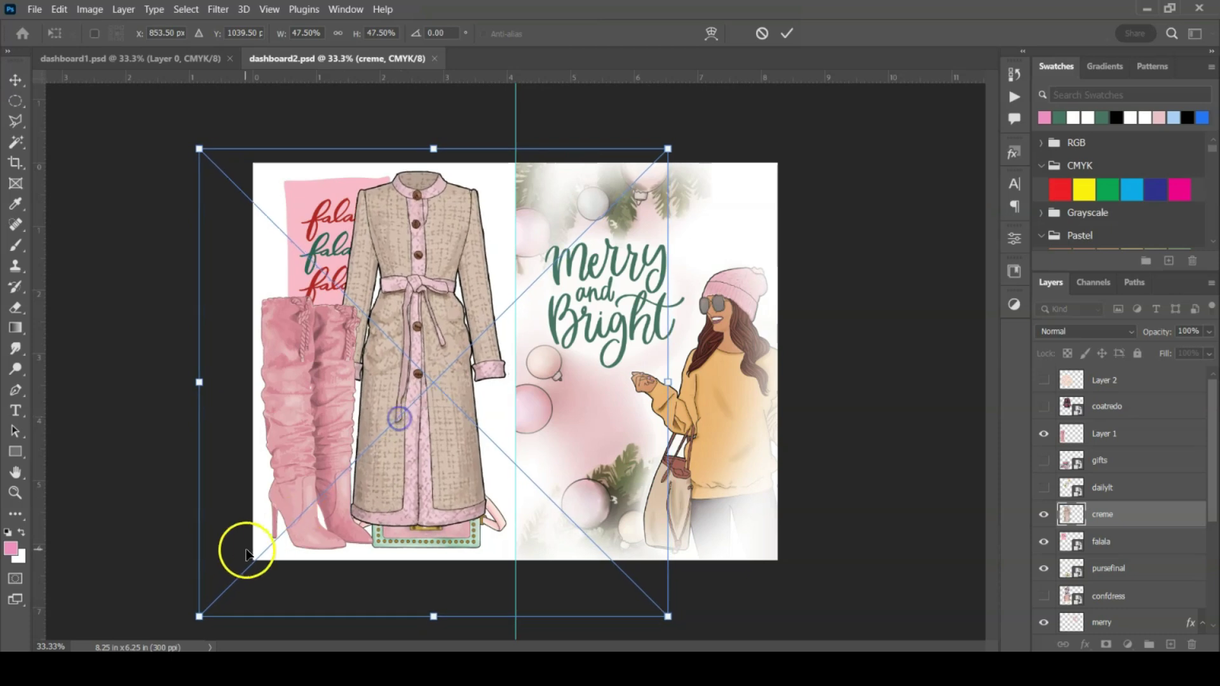
drag(199, 616, 185, 631)
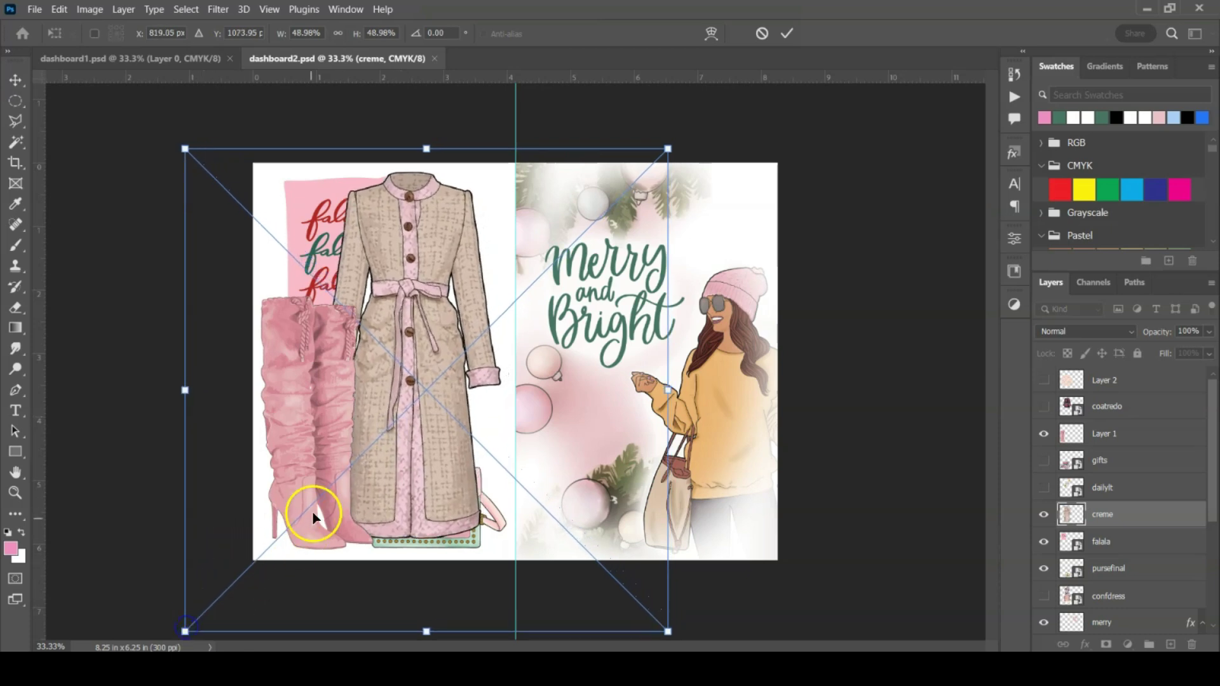
key(Return)
drag(1133, 511, 1138, 588)
drag(420, 315, 413, 325)
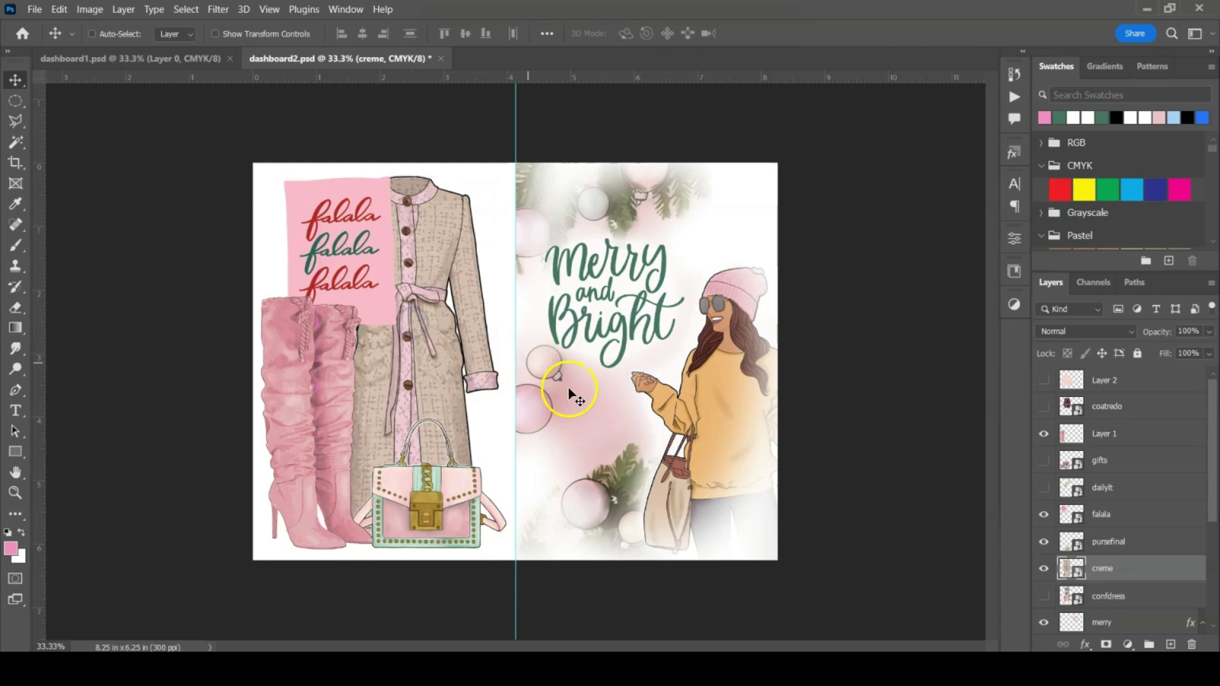
Duplicate the falala layer, hide the original, and convert the copy from a smart object to a regular pixel layer
scroll(1095, 443, down, 1)
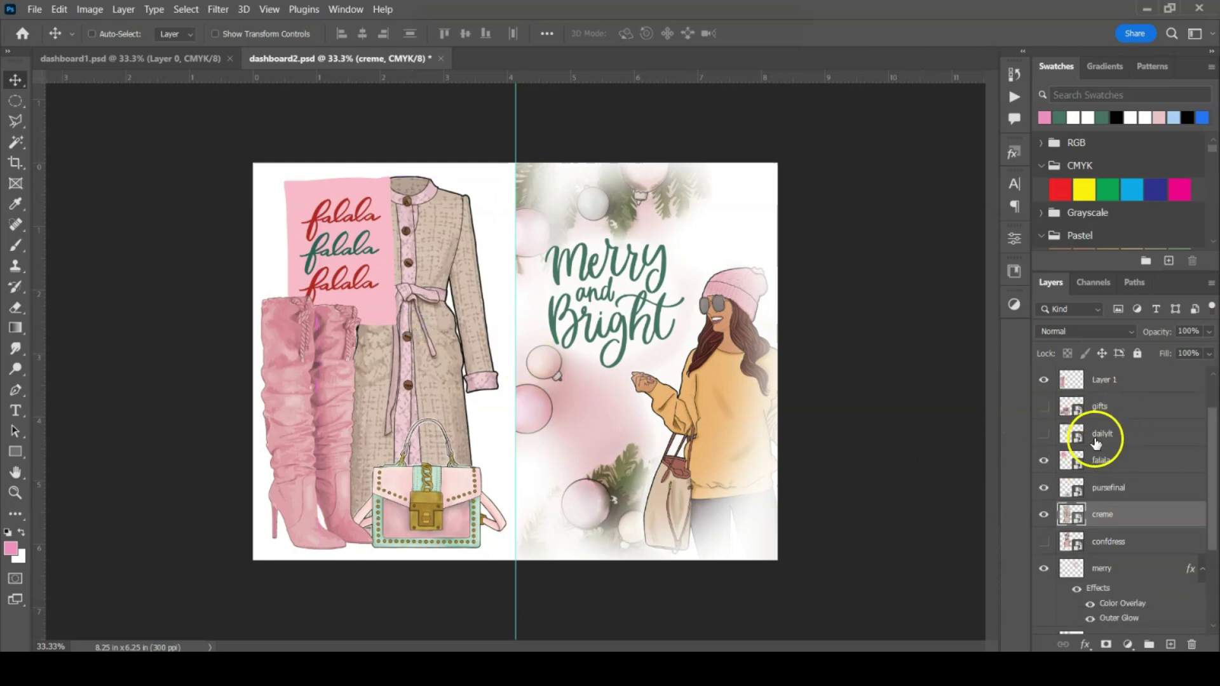
click(1102, 462)
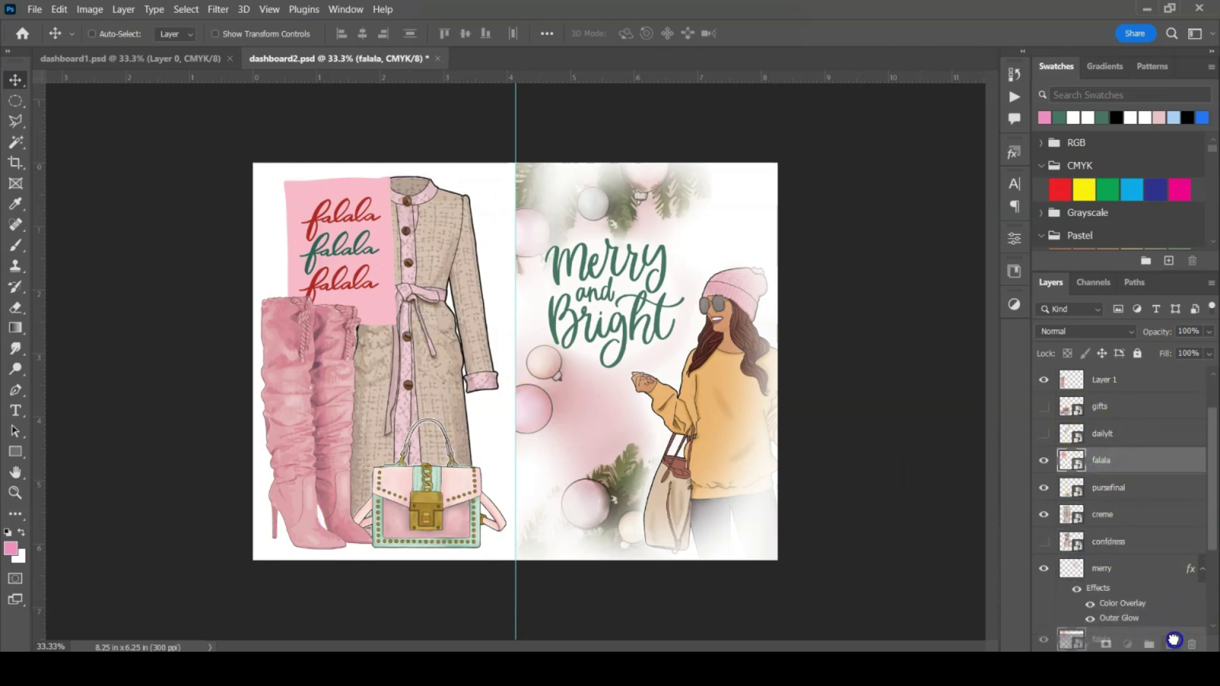
key(ctrl+j)
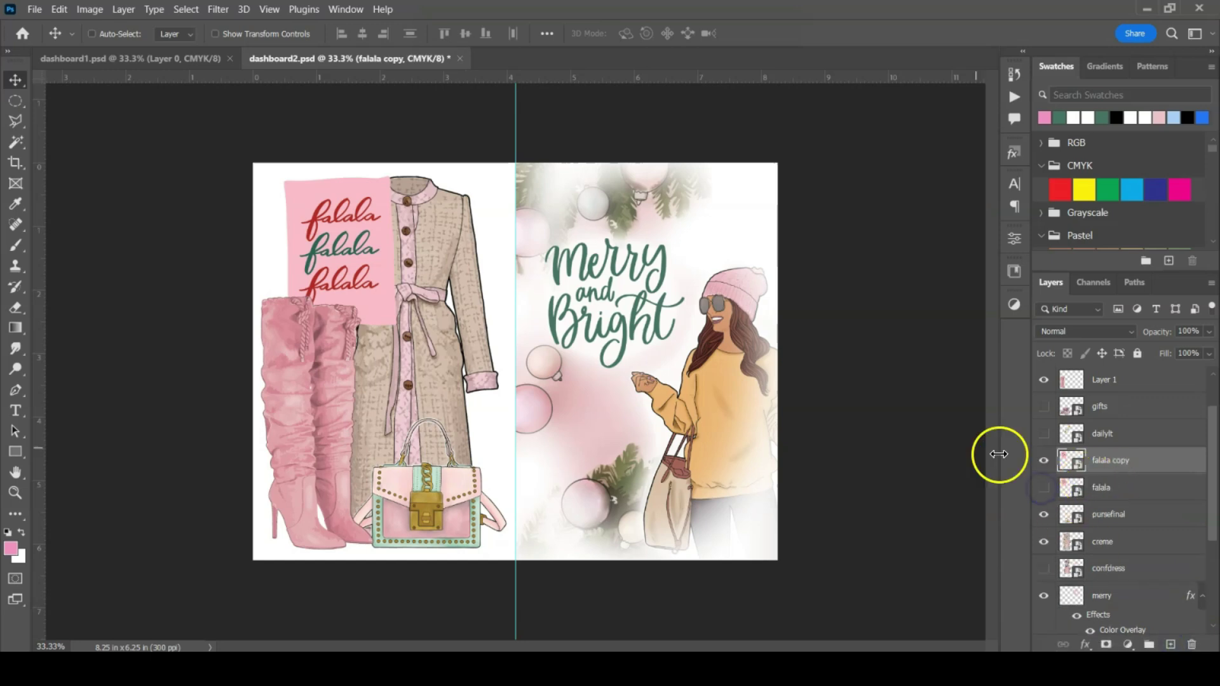
right_click(1138, 462)
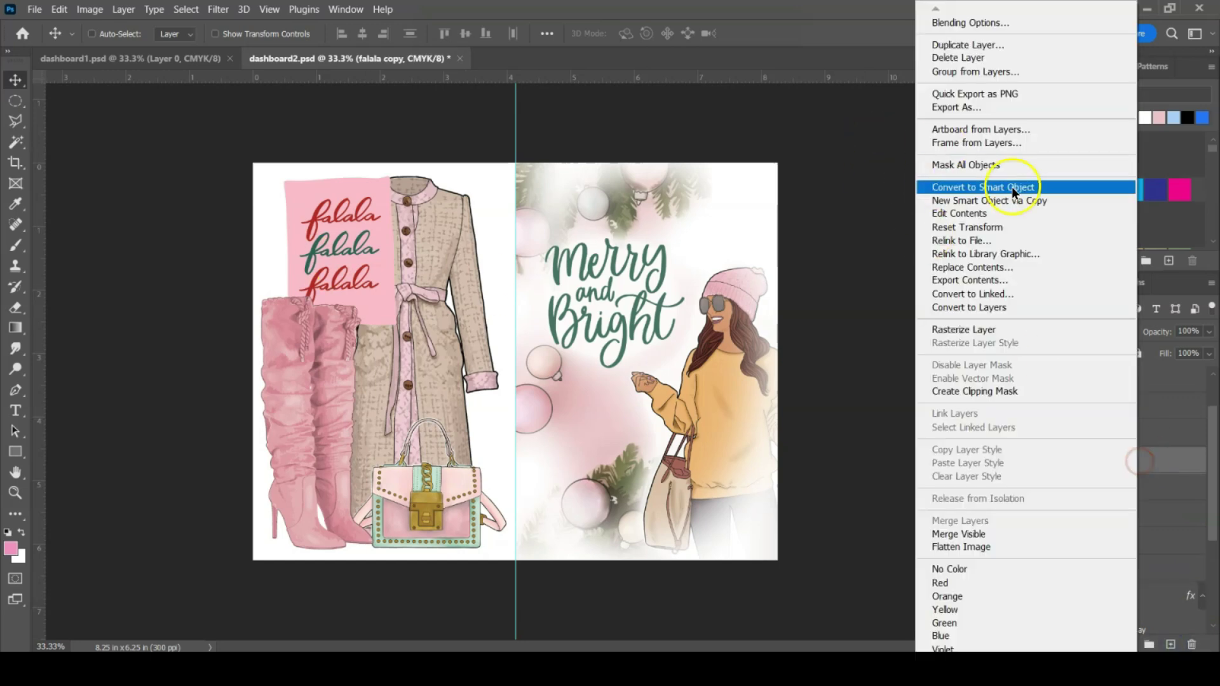
click(992, 307)
click(590, 263)
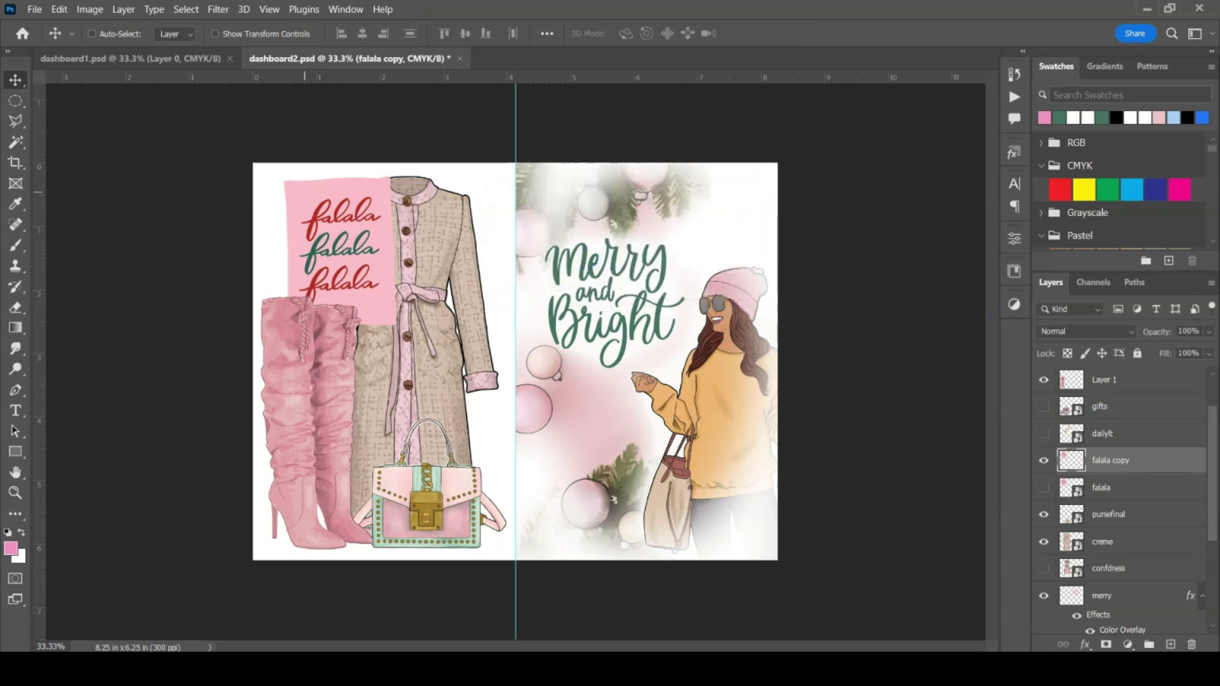
Remove the pink background around the lettering on the falala copy layer with the Magic Wand
click(15, 141)
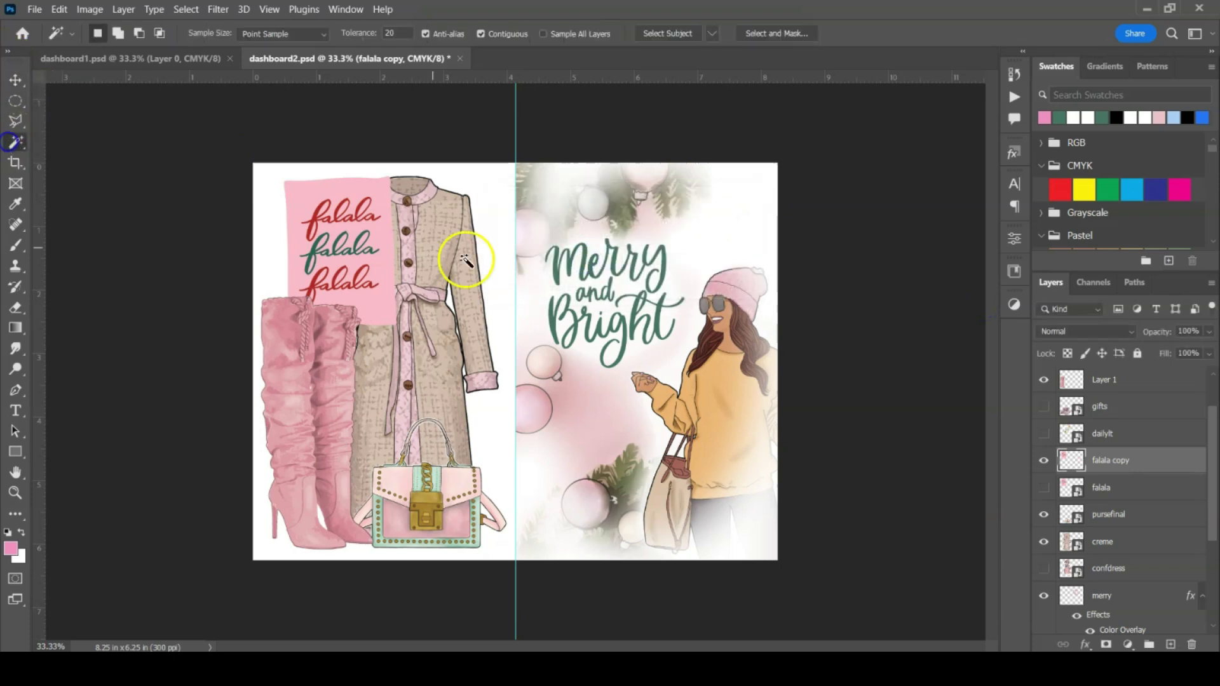
click(322, 199)
key(Delete)
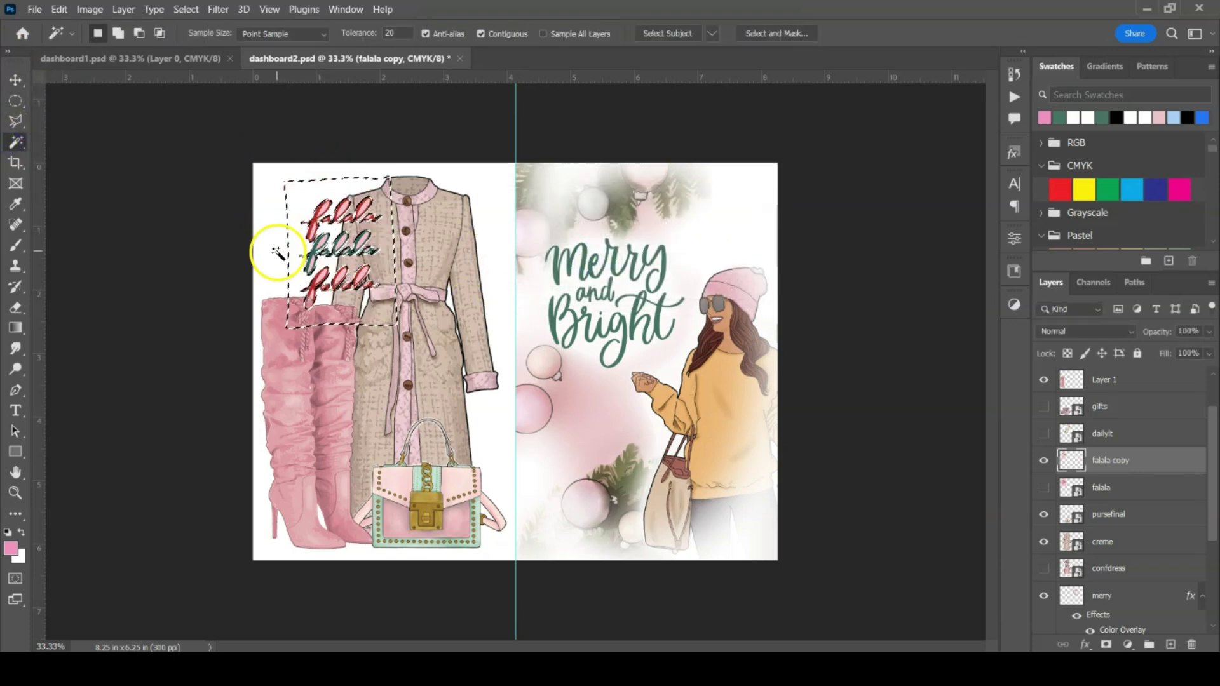
key(ctrl+d)
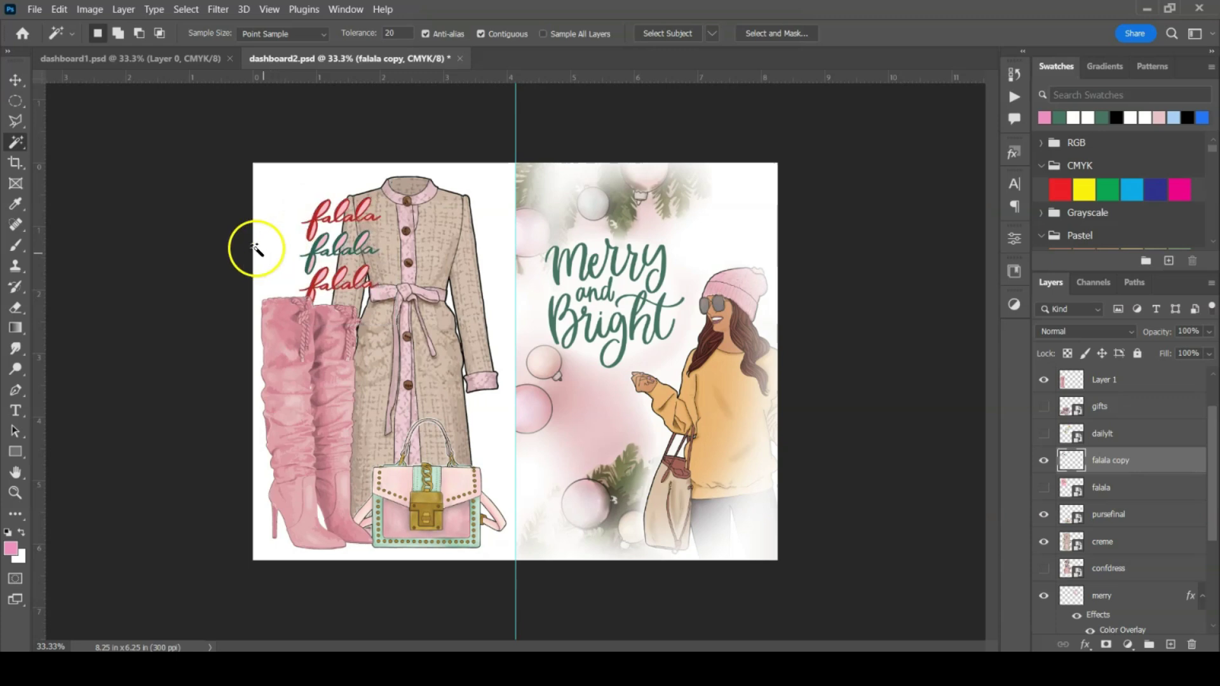
click(16, 78)
mouse_move(339, 223)
mouse_down()
mouse_move(293, 223)
mouse_move(337, 221)
mouse_up()
Delete the leftover pink fill inside the letter loops of the uppermost red falala line
click(269, 9)
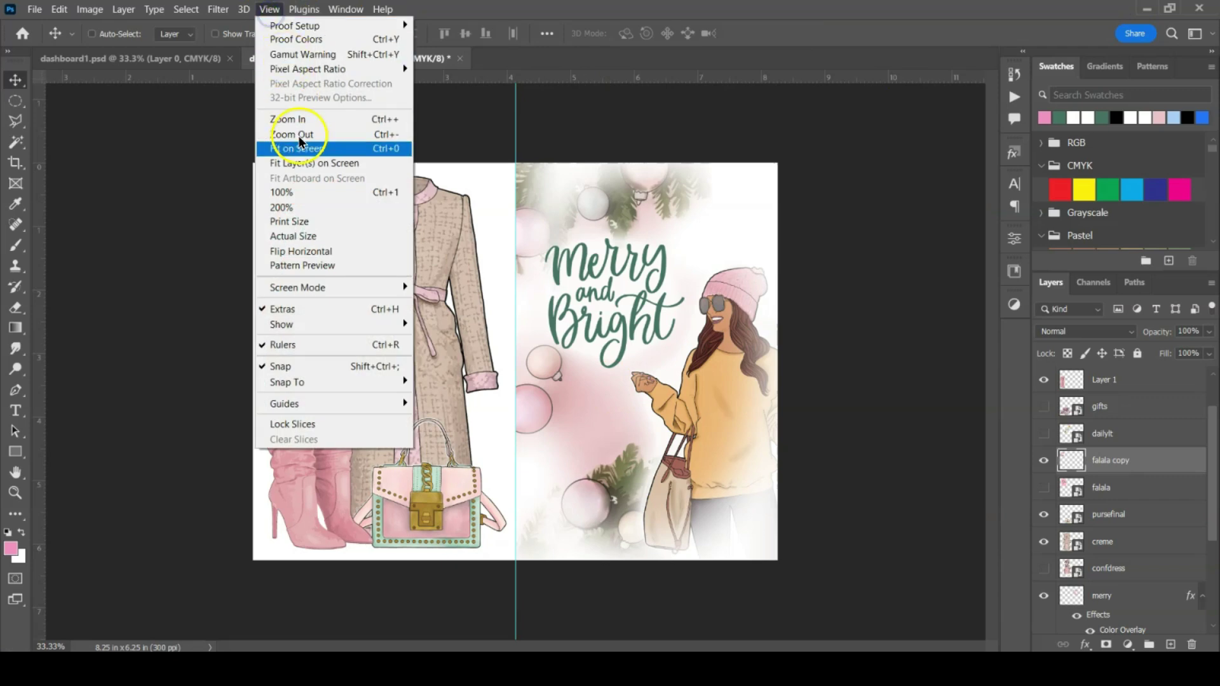
click(319, 196)
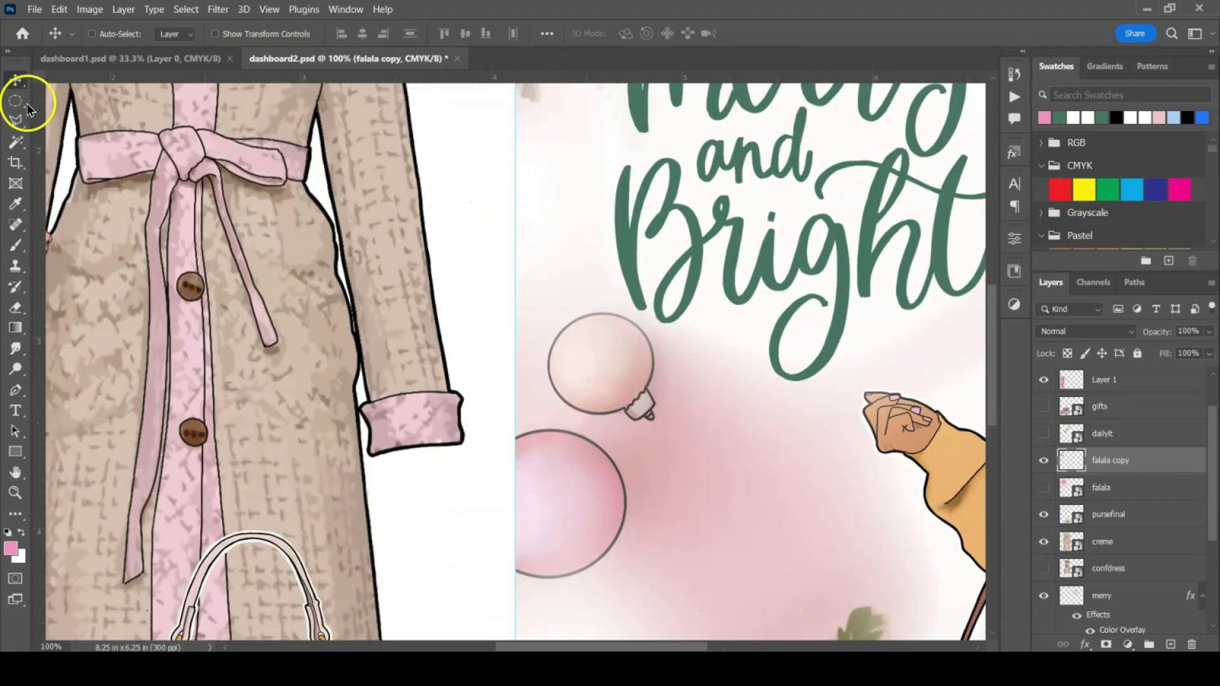
drag(618, 647, 517, 643)
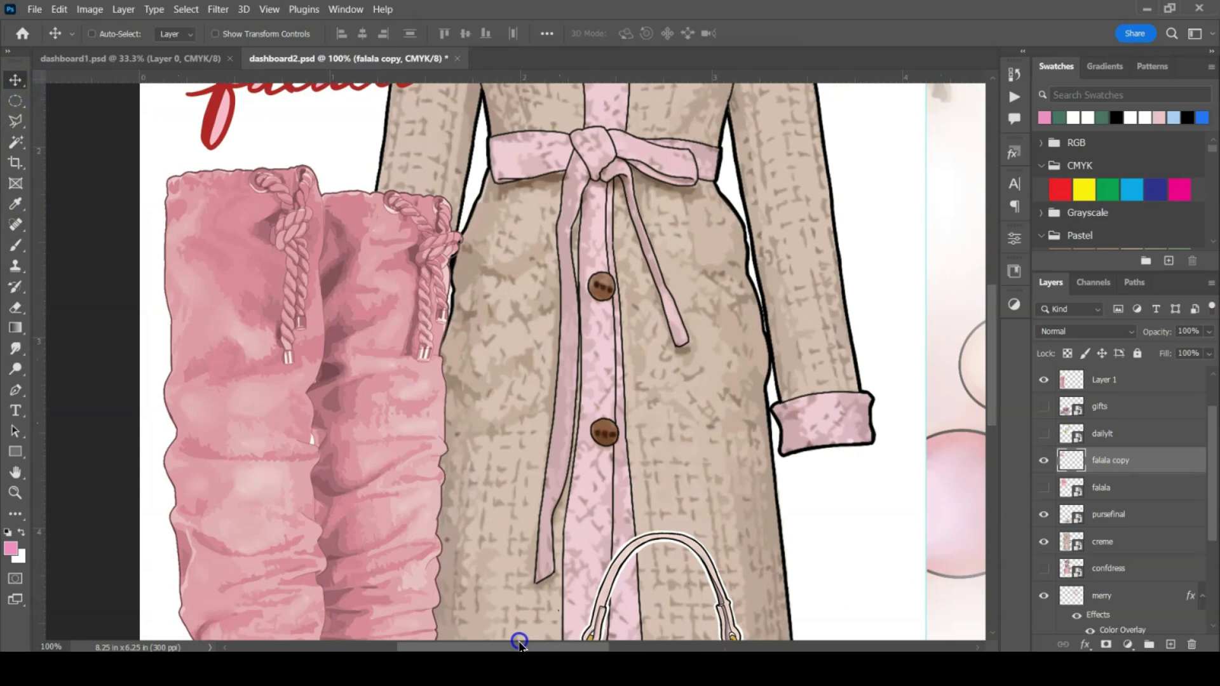
scroll(466, 501, up, 10)
click(15, 142)
click(284, 310)
click(291, 308)
key(Delete)
click(349, 296)
key(Delete)
click(409, 289)
key(Delete)
click(254, 360)
key(Delete)
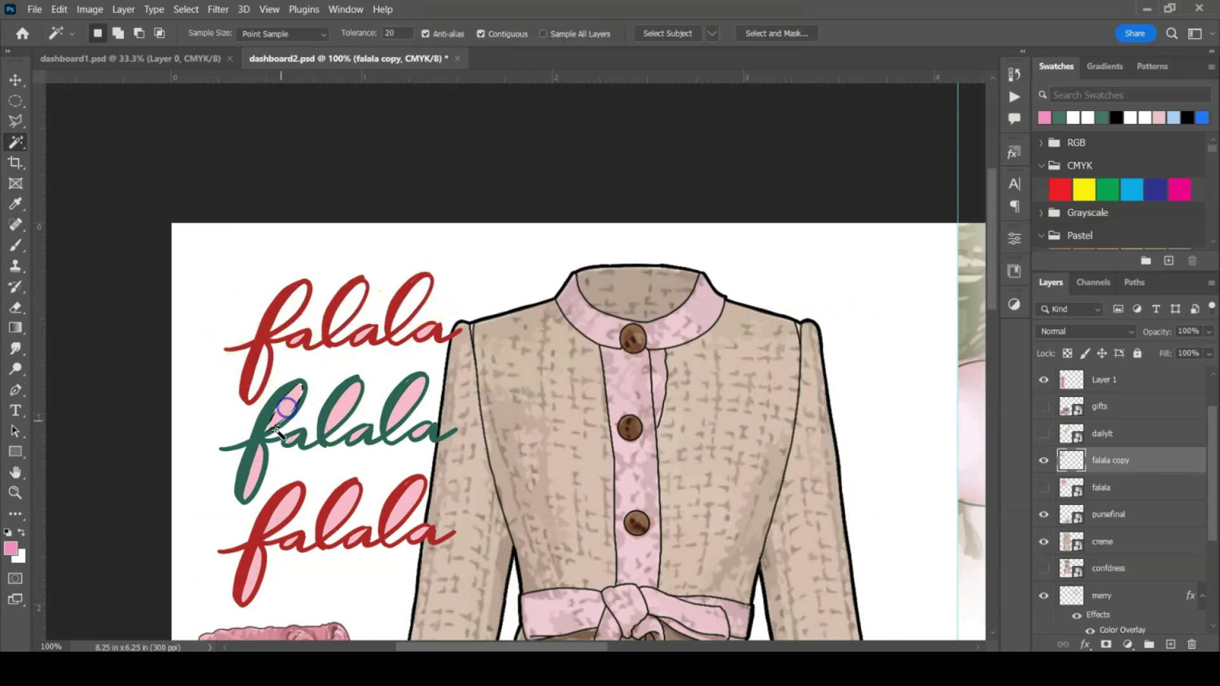
Delete the pink fill inside the f and l loops of the green and lower red falala lines
click(254, 476)
key(Delete)
click(287, 510)
key(Delete)
click(248, 575)
key(Delete)
click(341, 504)
shift+click(403, 501)
key(Delete)
click(410, 390)
shift+click(325, 394)
key(Delete)
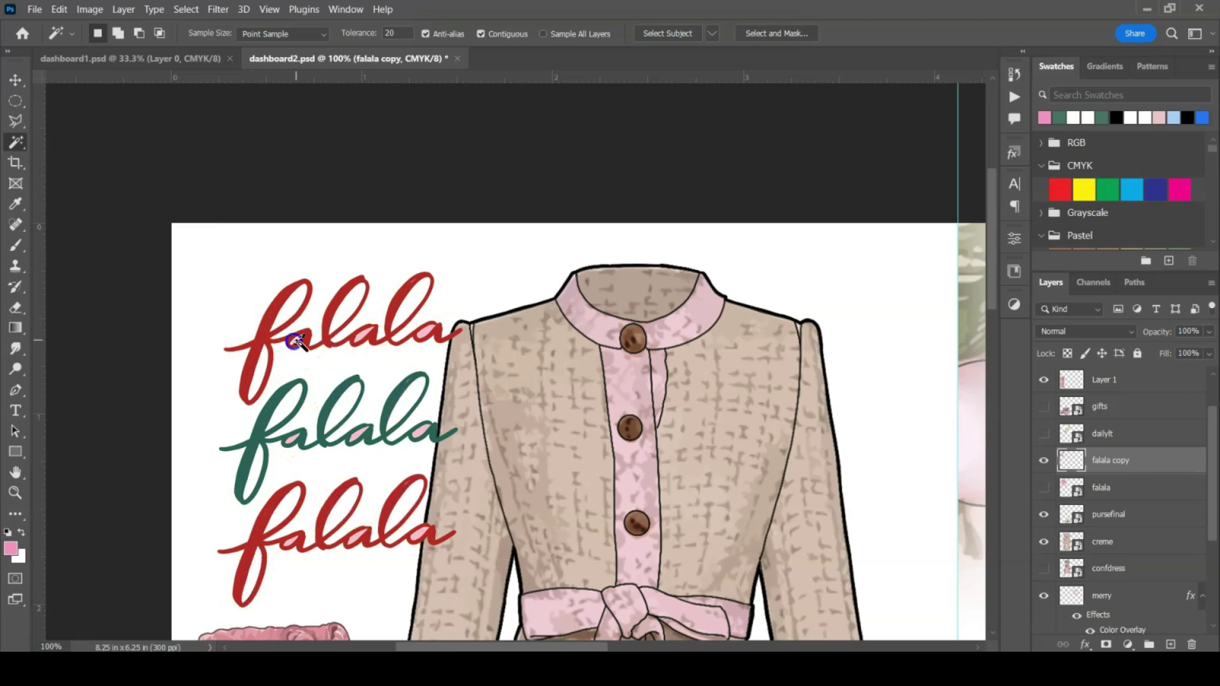
Clear the remaining pink from the small a openings in all three falala lines and deselect
key(Delete)
click(425, 333)
key(Delete)
click(292, 439)
key(Delete)
click(358, 435)
key(Delete)
click(421, 433)
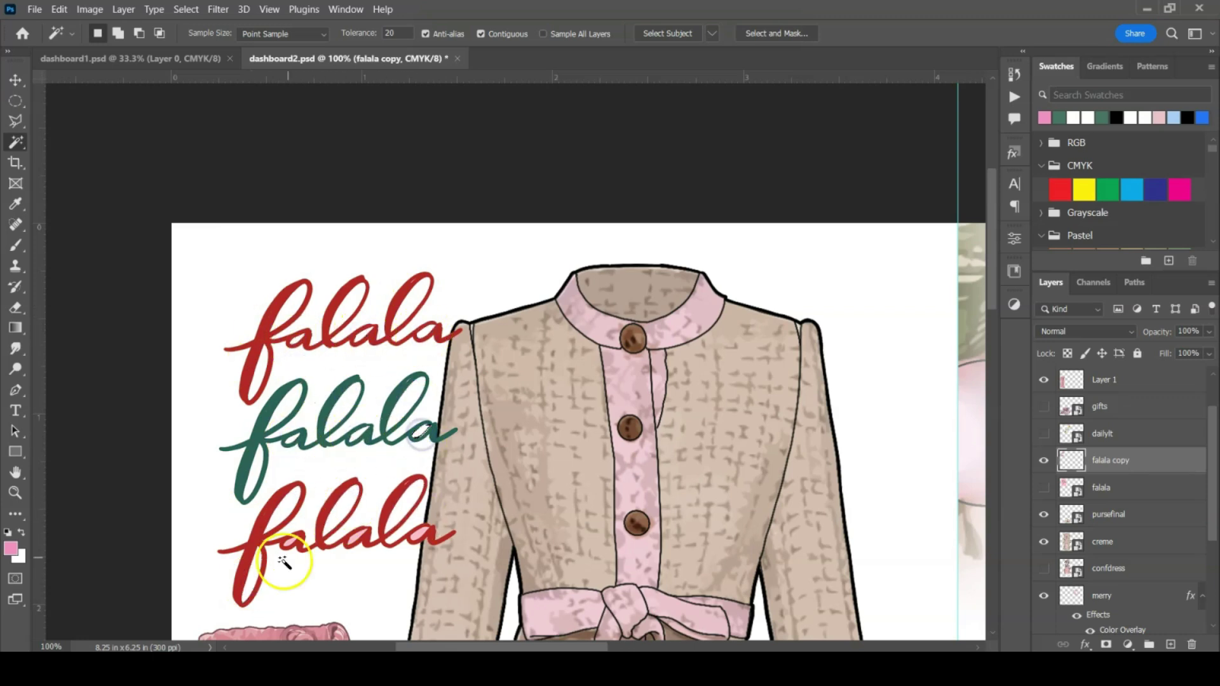
click(353, 537)
key(Delete)
click(425, 537)
key(Delete)
key(ctrl+d)
Try a -15° rotation on the falala lettering, move it closer to the page's upper-left corner, and restore its rotation to 0°
click(15, 81)
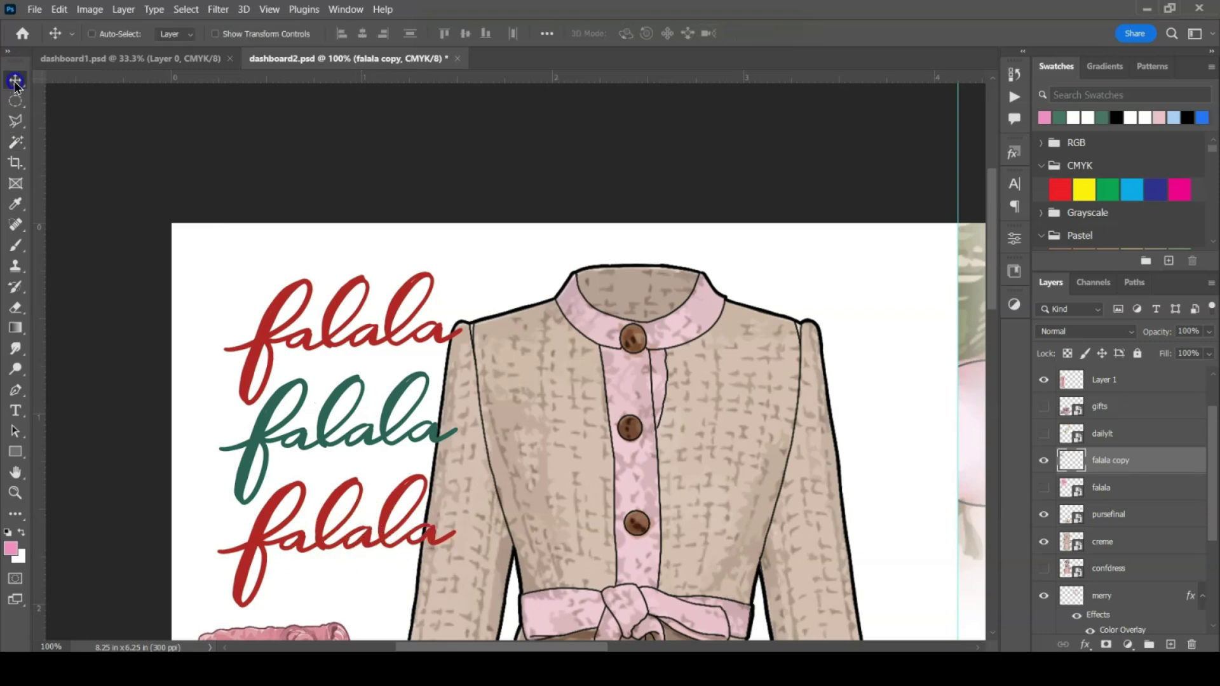
key(ctrl+t)
drag(103, 169, 40, 245)
drag(302, 359, 272, 346)
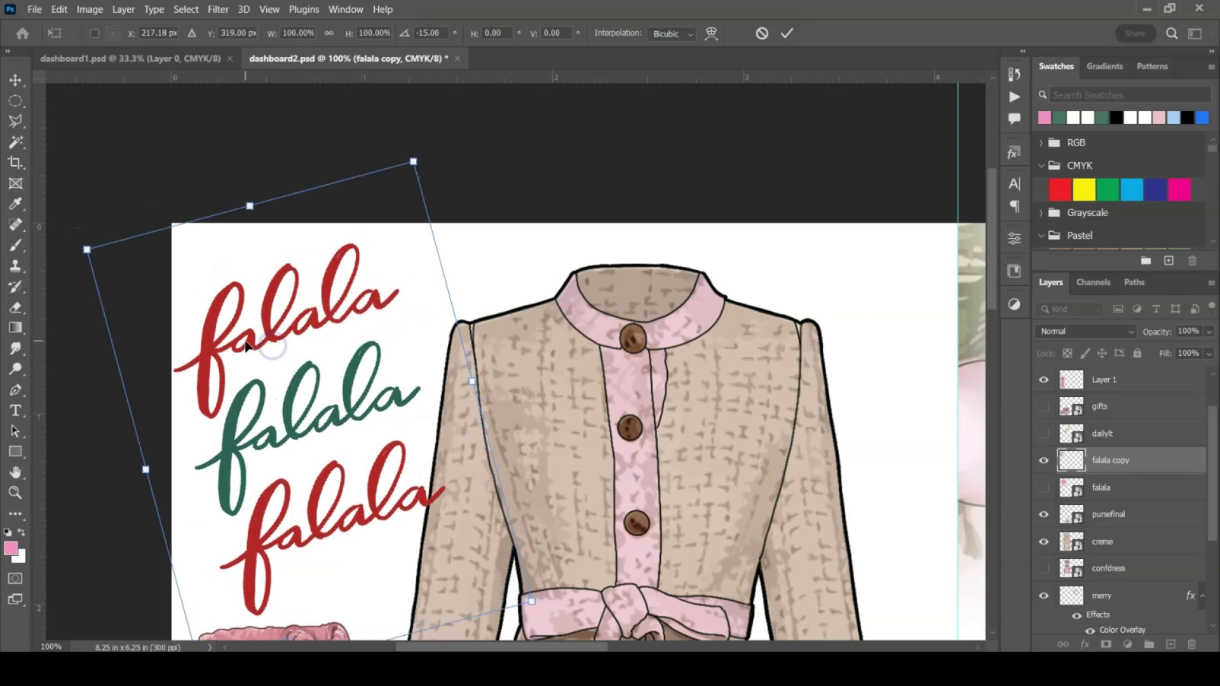
key(ctrl+minus)
key(ctrl+minus)
key(ctrl+0)
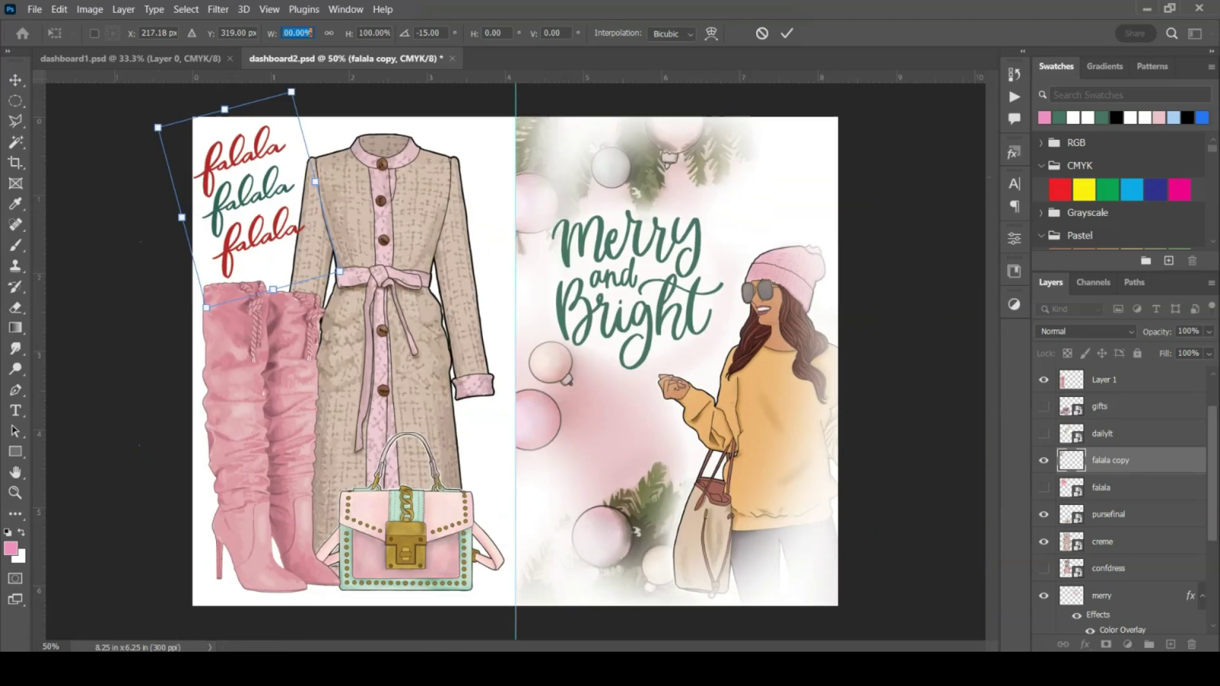
key(ctrl+minus)
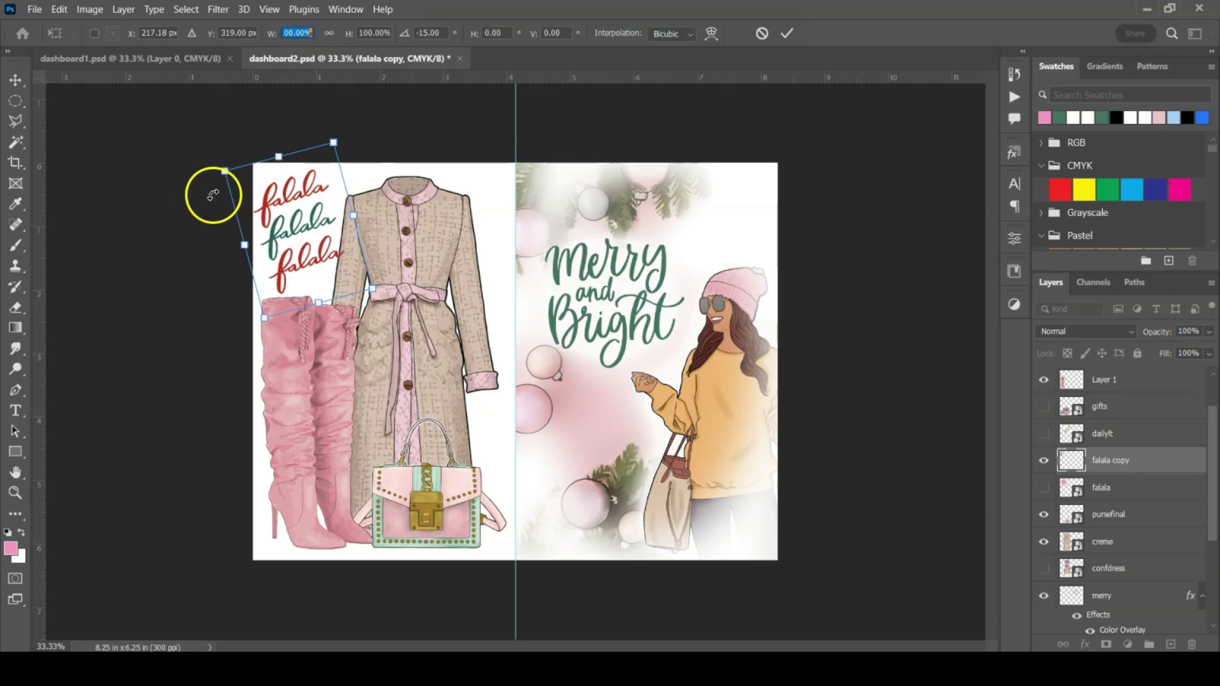
drag(299, 230, 309, 234)
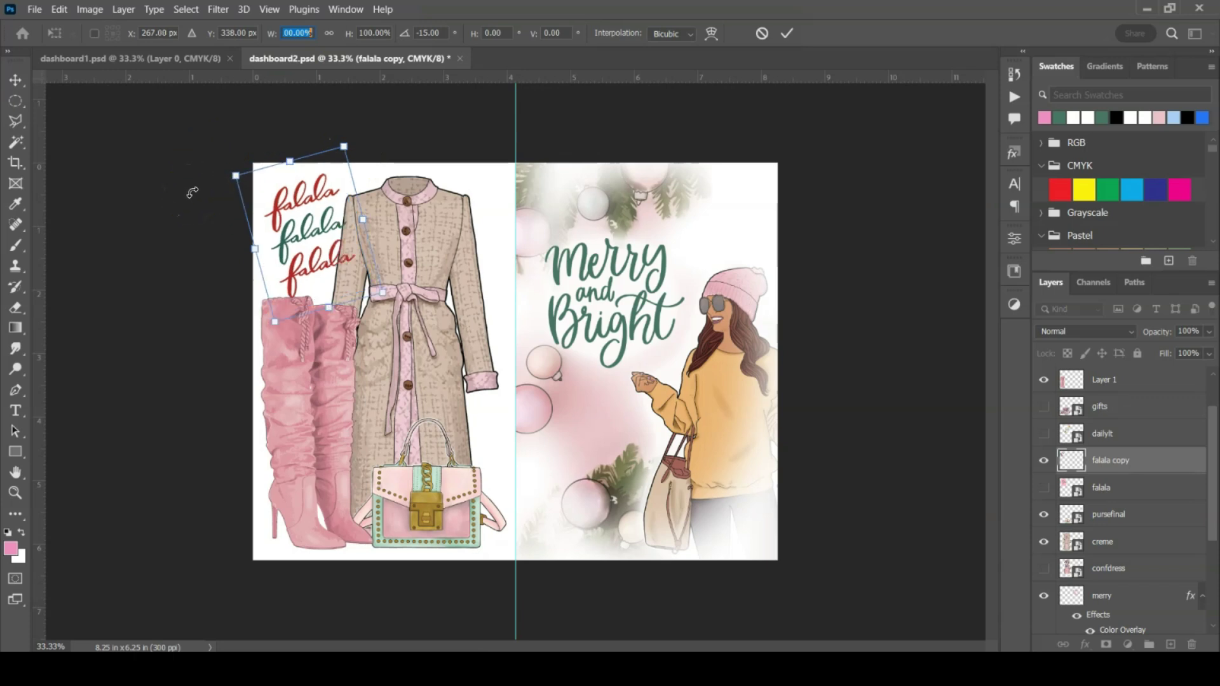
key(ctrl+z)
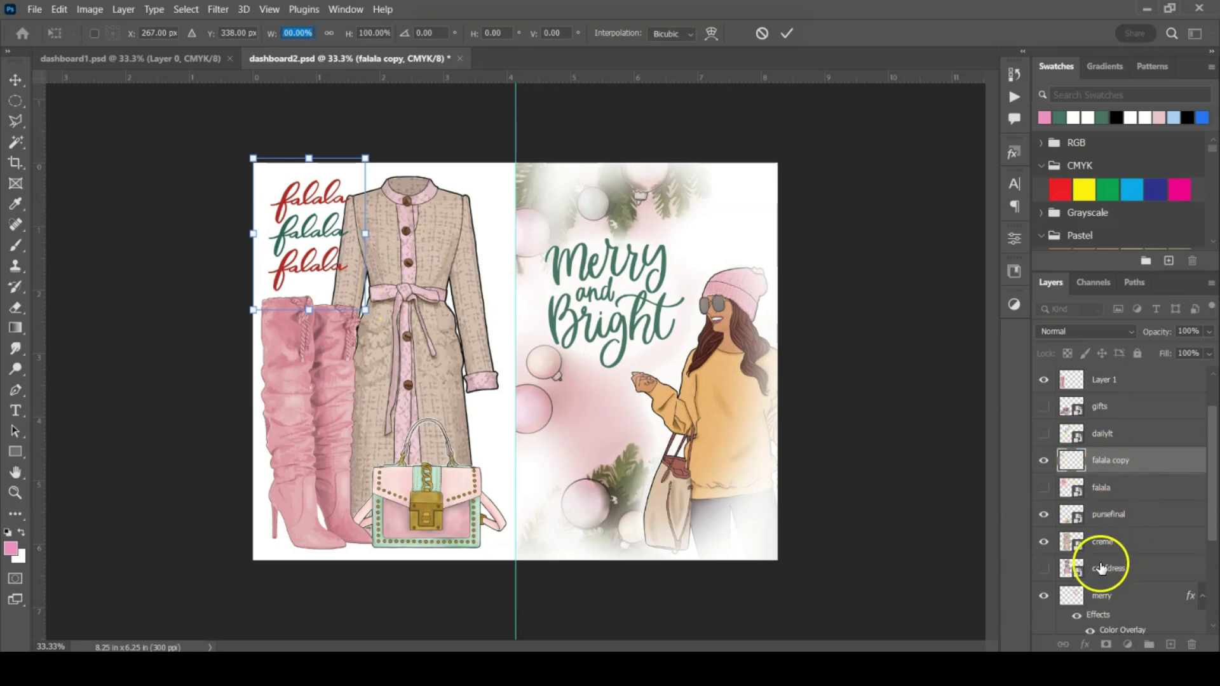
Scale the creme coat to about 48% and shift it slightly right, away from the falala lettering
click(1109, 544)
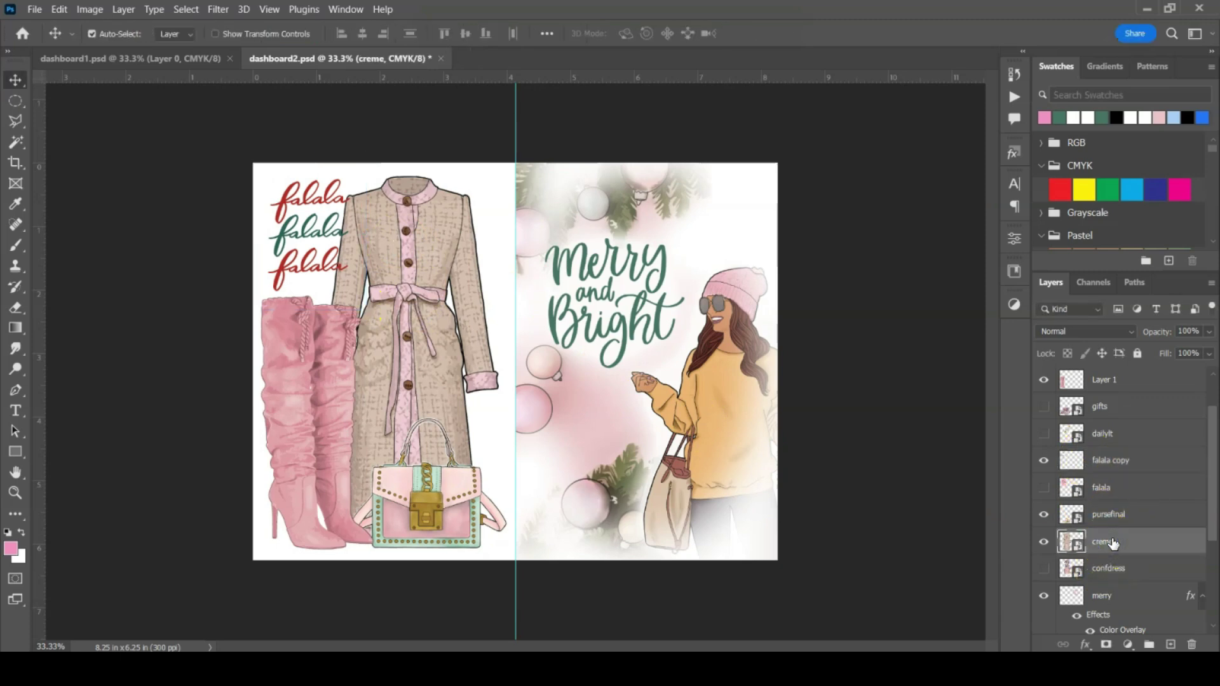
key(ctrl+t)
drag(402, 229, 413, 239)
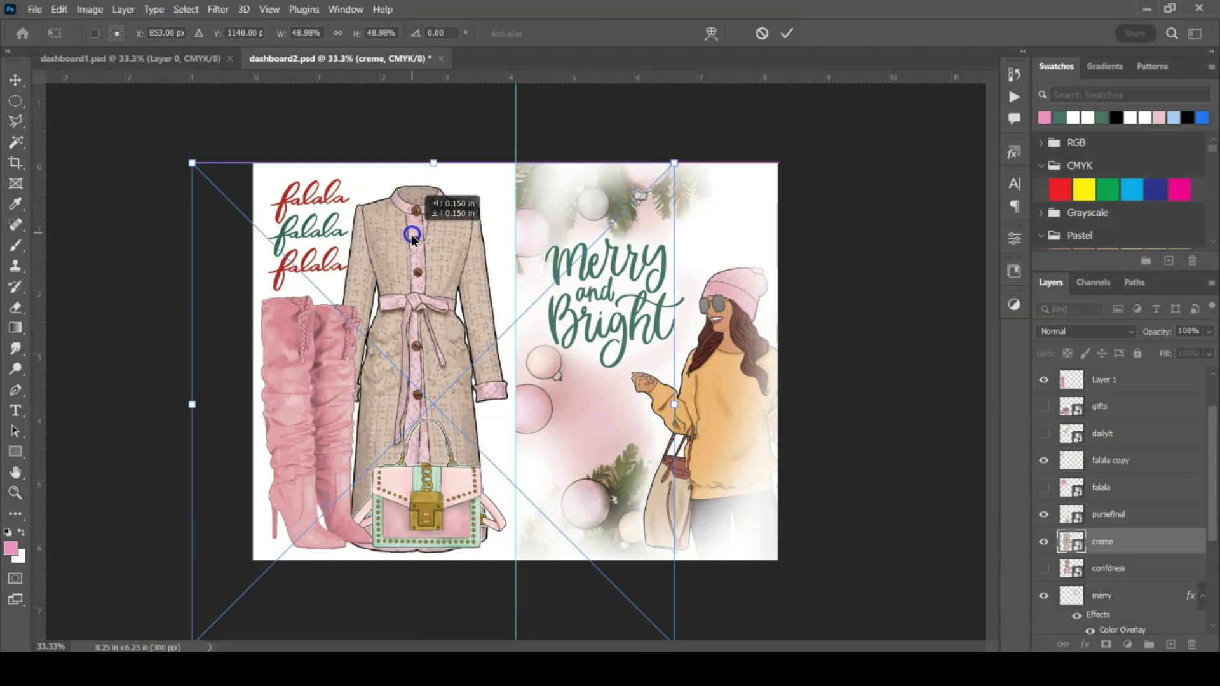
drag(193, 163, 202, 180)
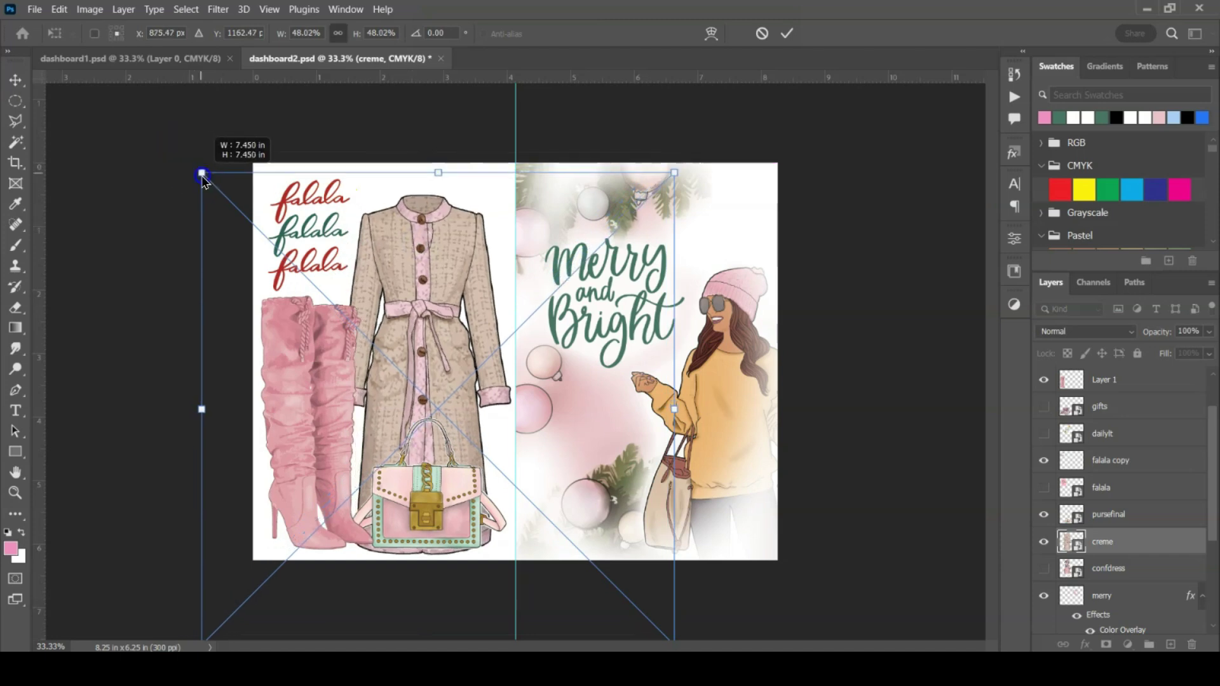
drag(410, 300, 409, 277)
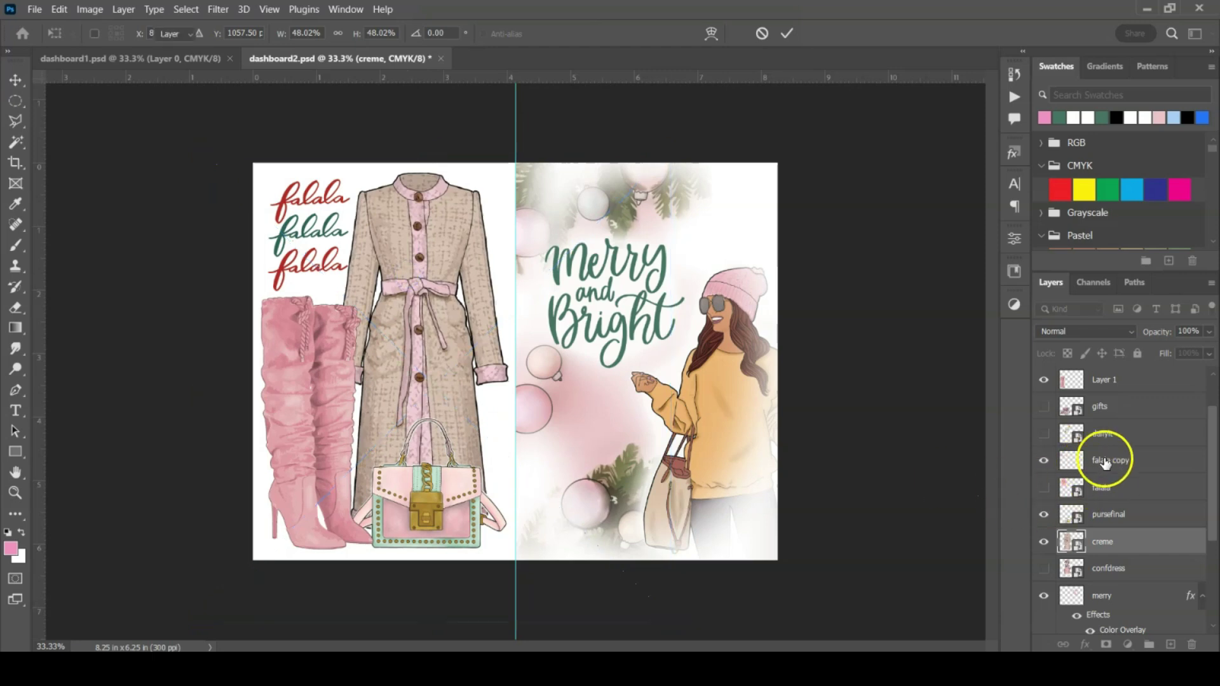
key(Return)
Scale the pink boots on Layer 1 down slightly and move them right and down, closer to the purse
click(1104, 379)
drag(337, 381, 305, 405)
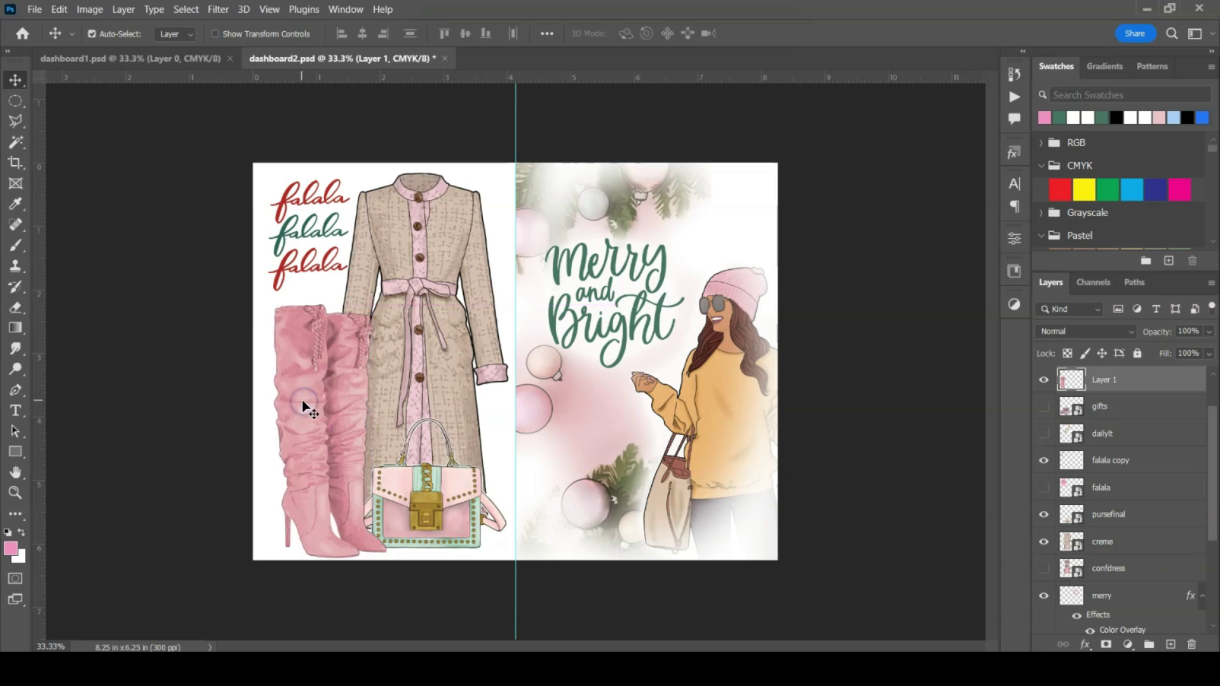
key(ctrl+t)
drag(275, 306, 283, 322)
drag(323, 390, 320, 380)
key(Return)
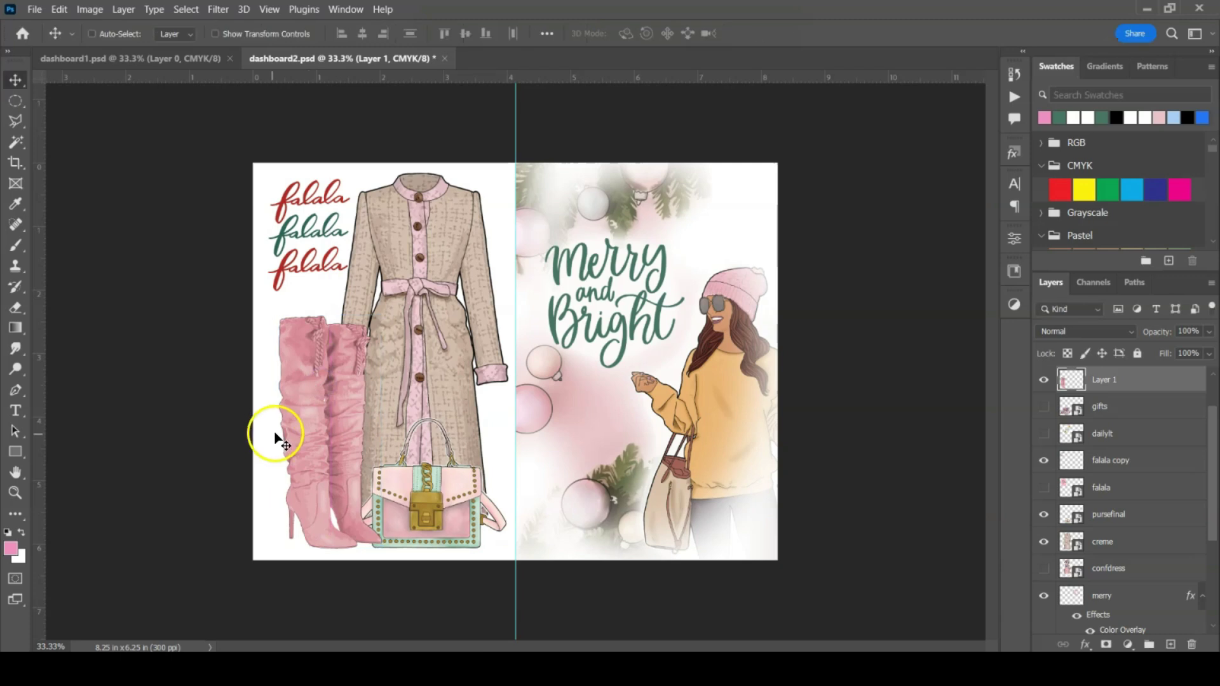
Rotate the falala lettering by about -0.74°, position it above the boots beside the coat, and save dashboard2
scroll(1113, 468, down, 1)
click(1107, 457)
click(1107, 433)
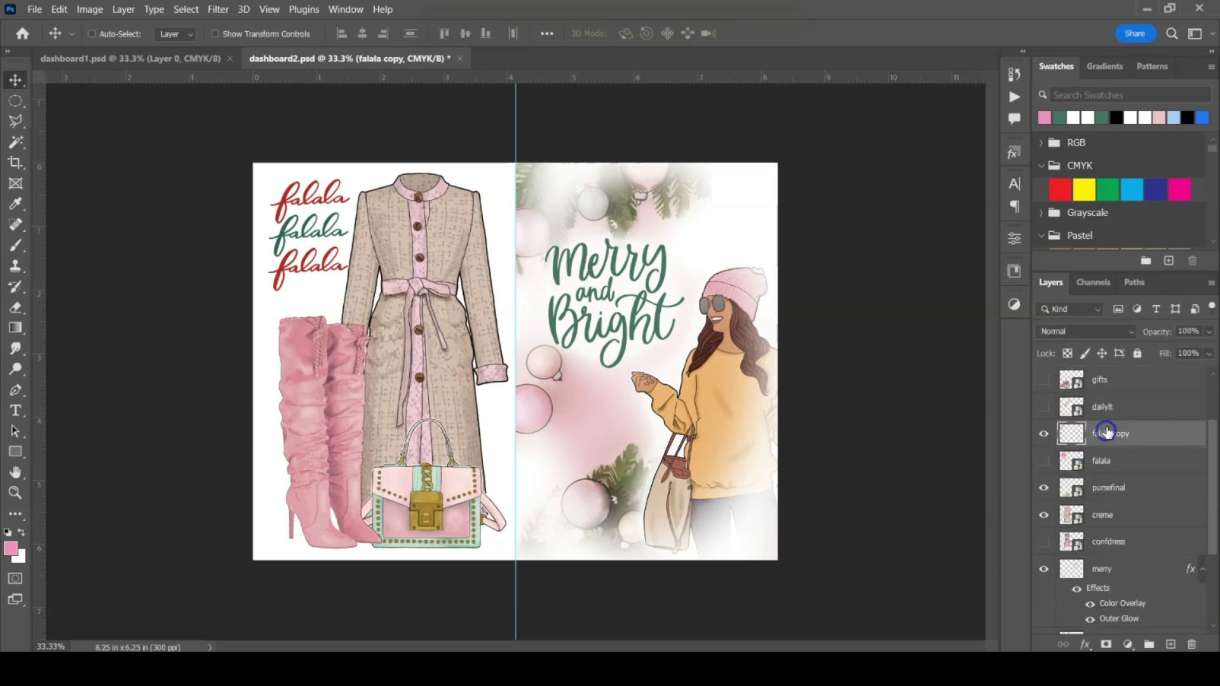
key(ctrl+t)
mouse_move(319, 249)
mouse_down()
mouse_move(307, 258)
mouse_move(327, 234)
mouse_move(311, 261)
mouse_up()
drag(178, 376, 182, 402)
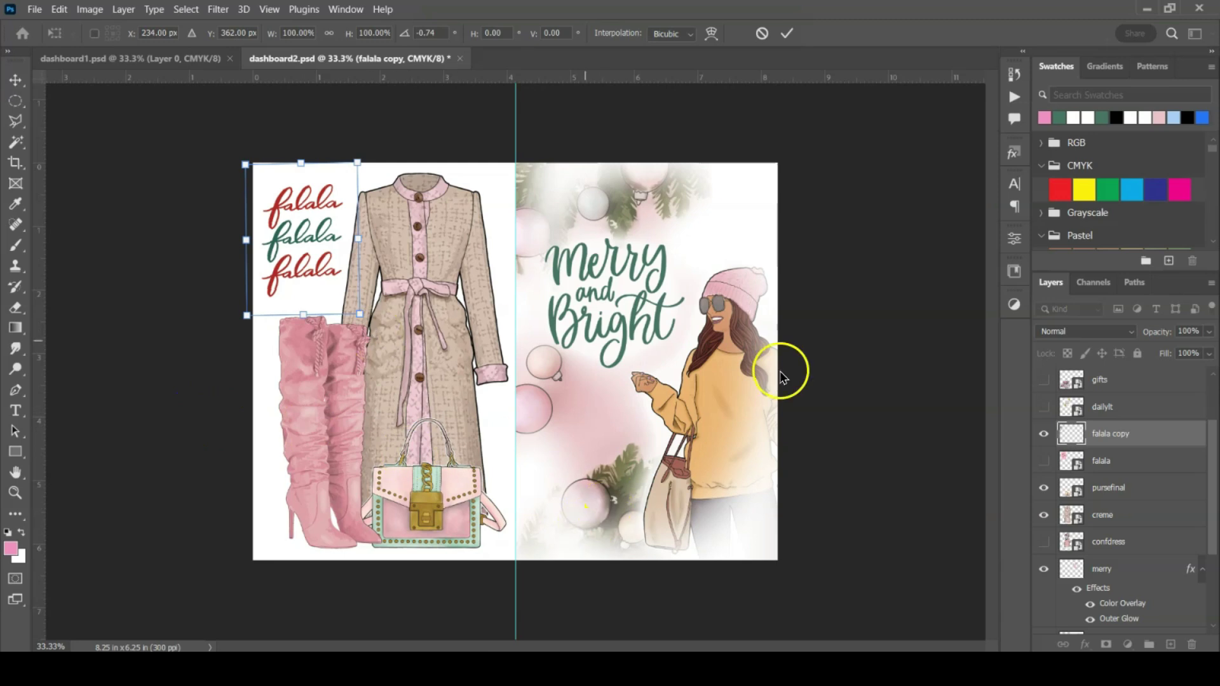
key(Return)
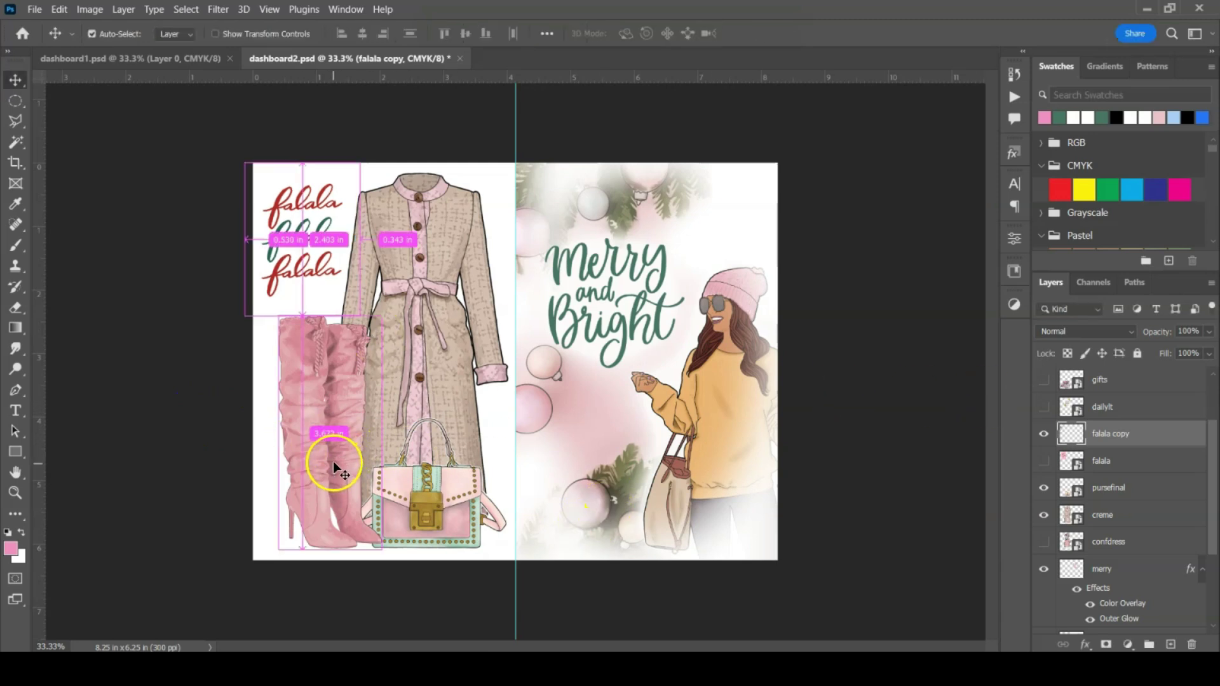
key(ctrl+s)
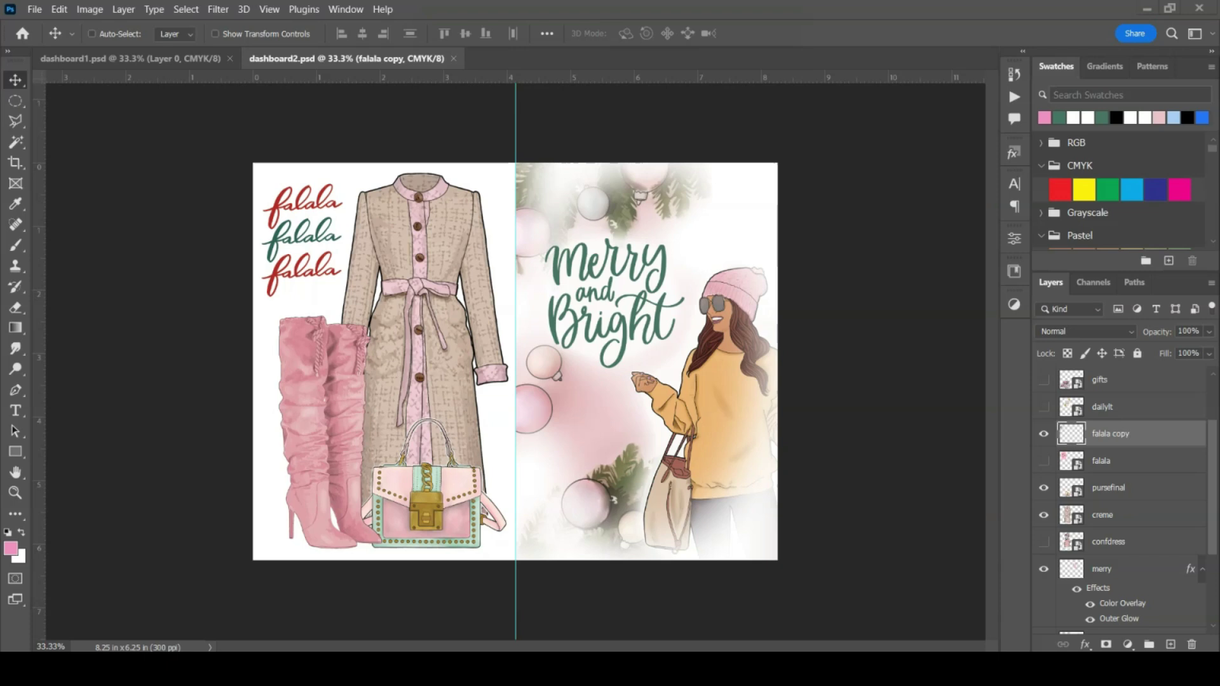
Open the print settings for dashboard2, enable corner crop marks, and accept the HP printer's plain paper, normal quality settings
click(33, 11)
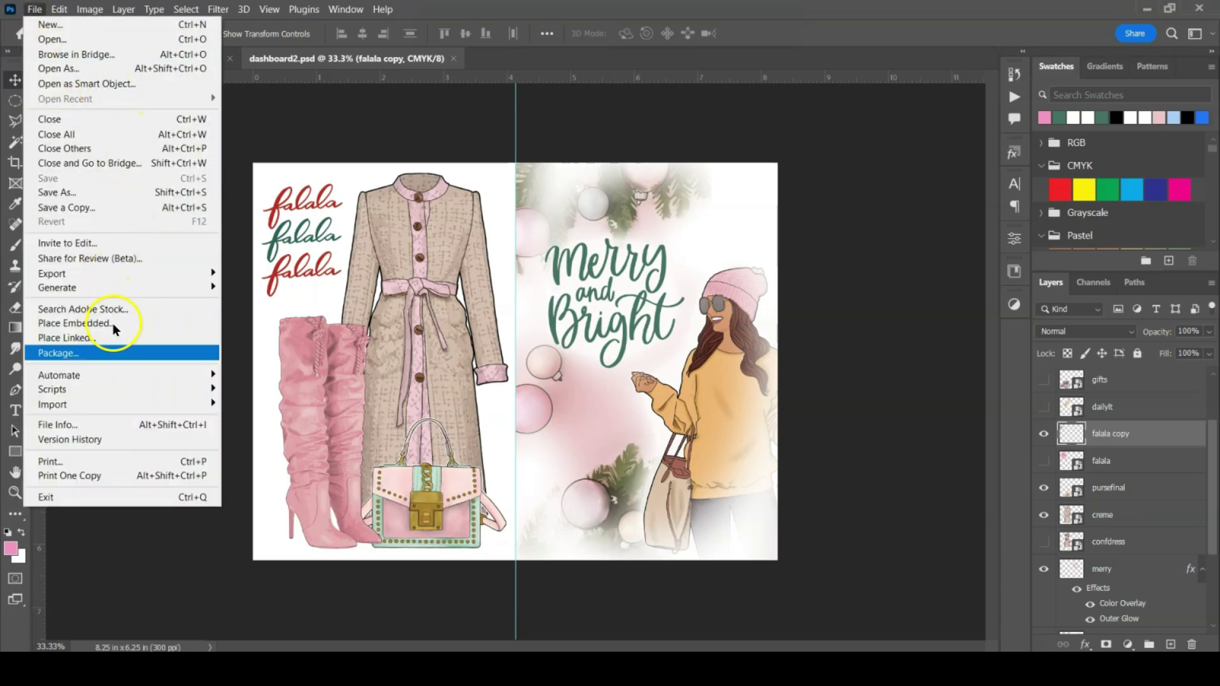
click(114, 461)
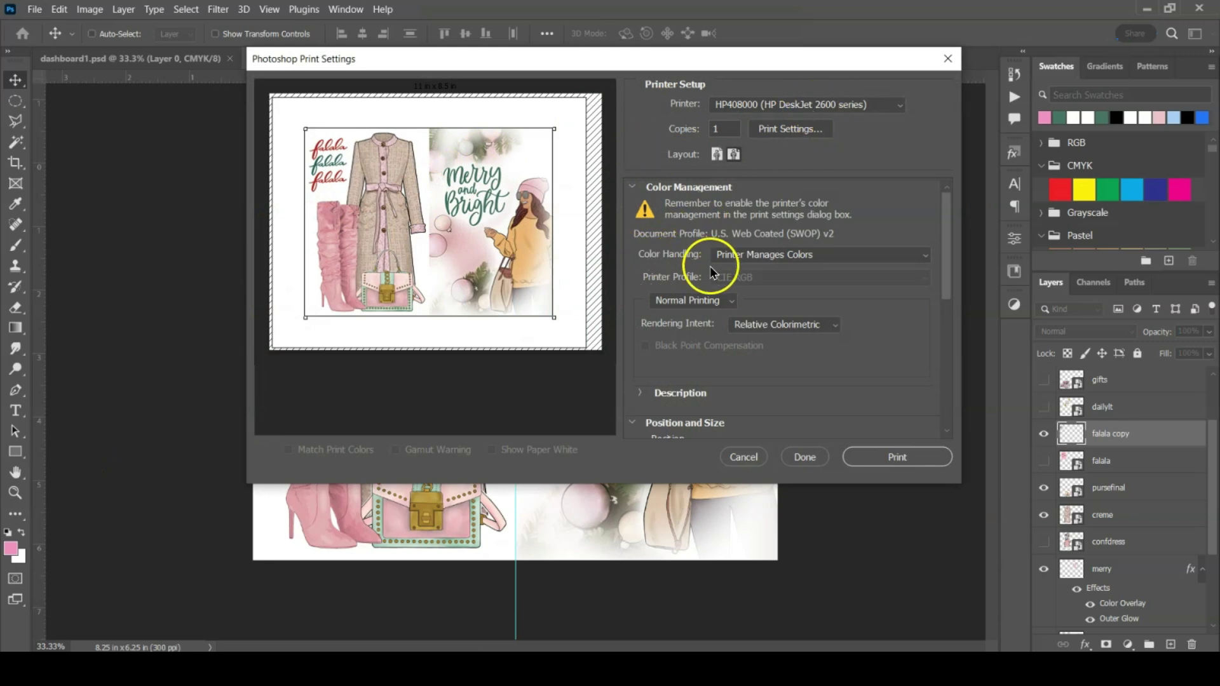
scroll(837, 322, down, 3)
scroll(839, 330, down, 2)
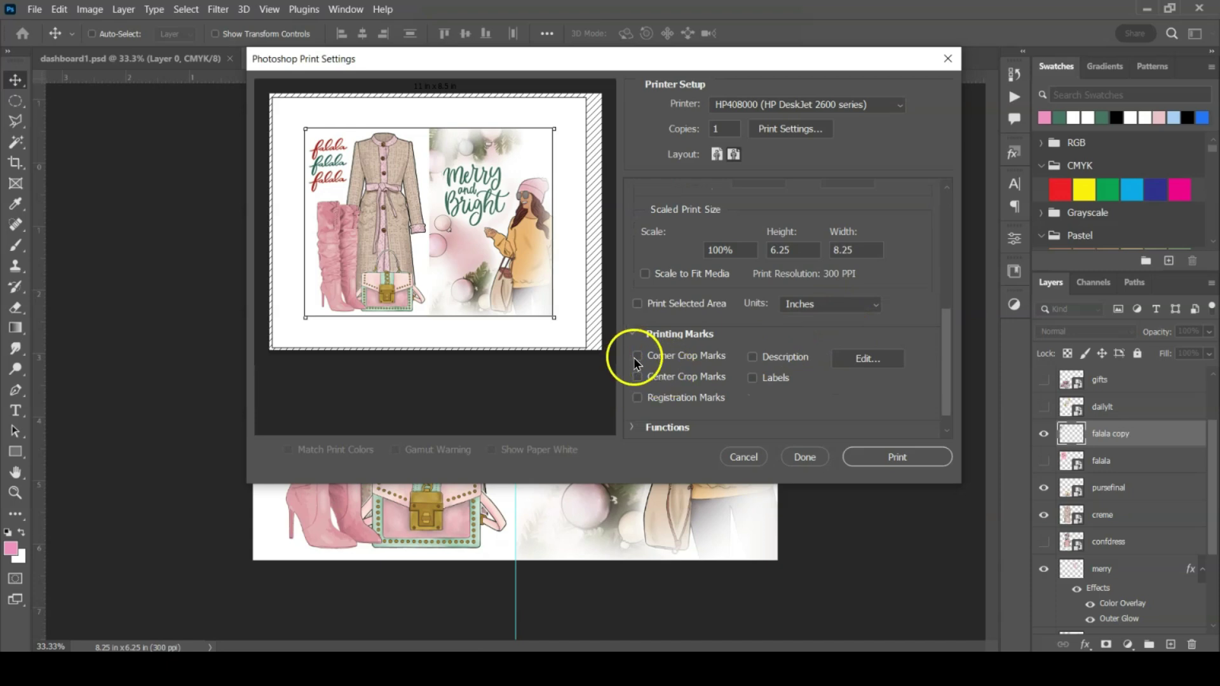
click(637, 356)
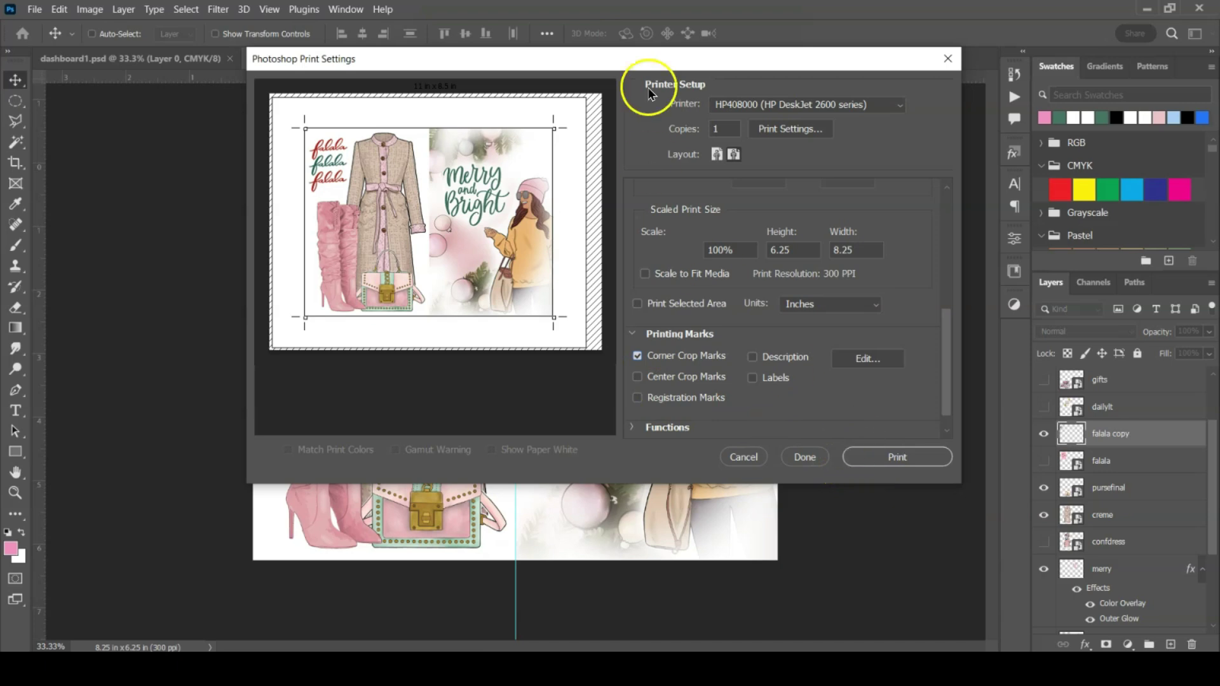
click(799, 130)
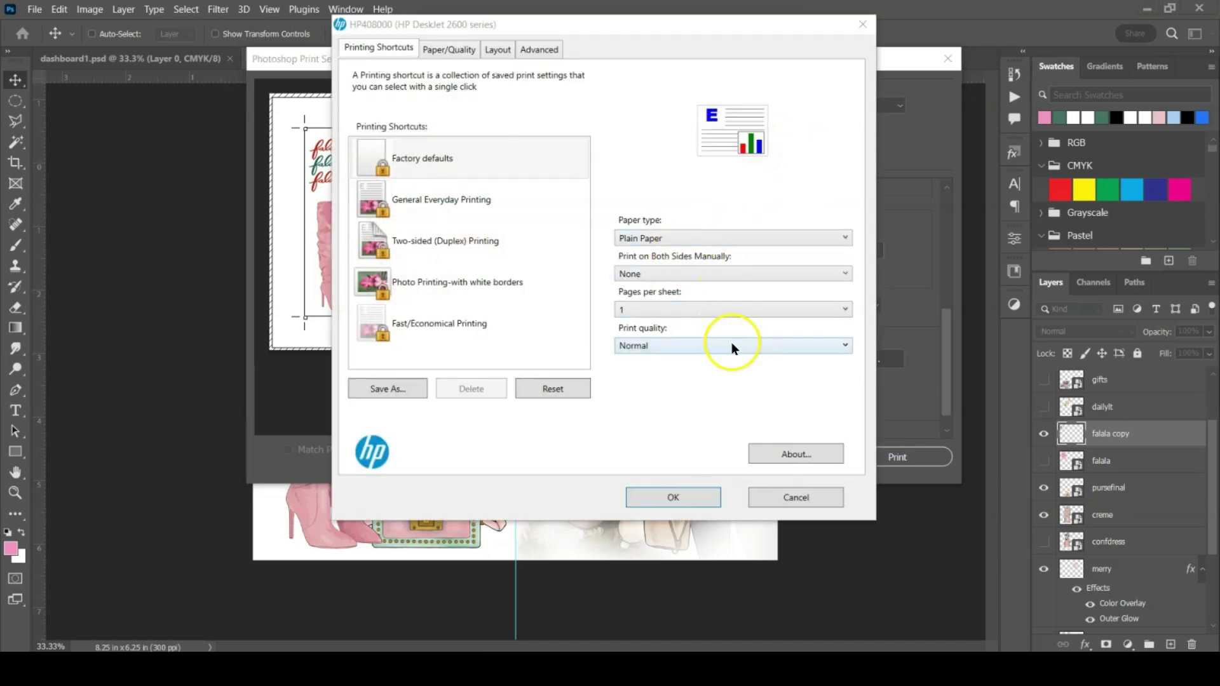
click(672, 497)
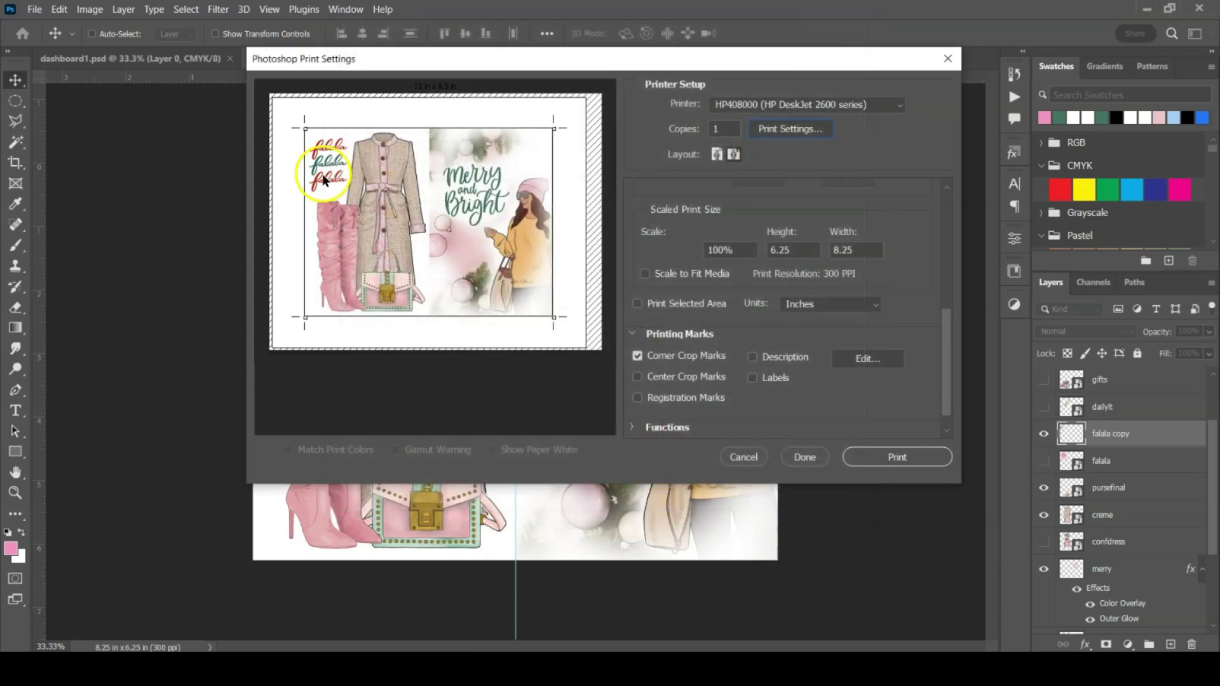